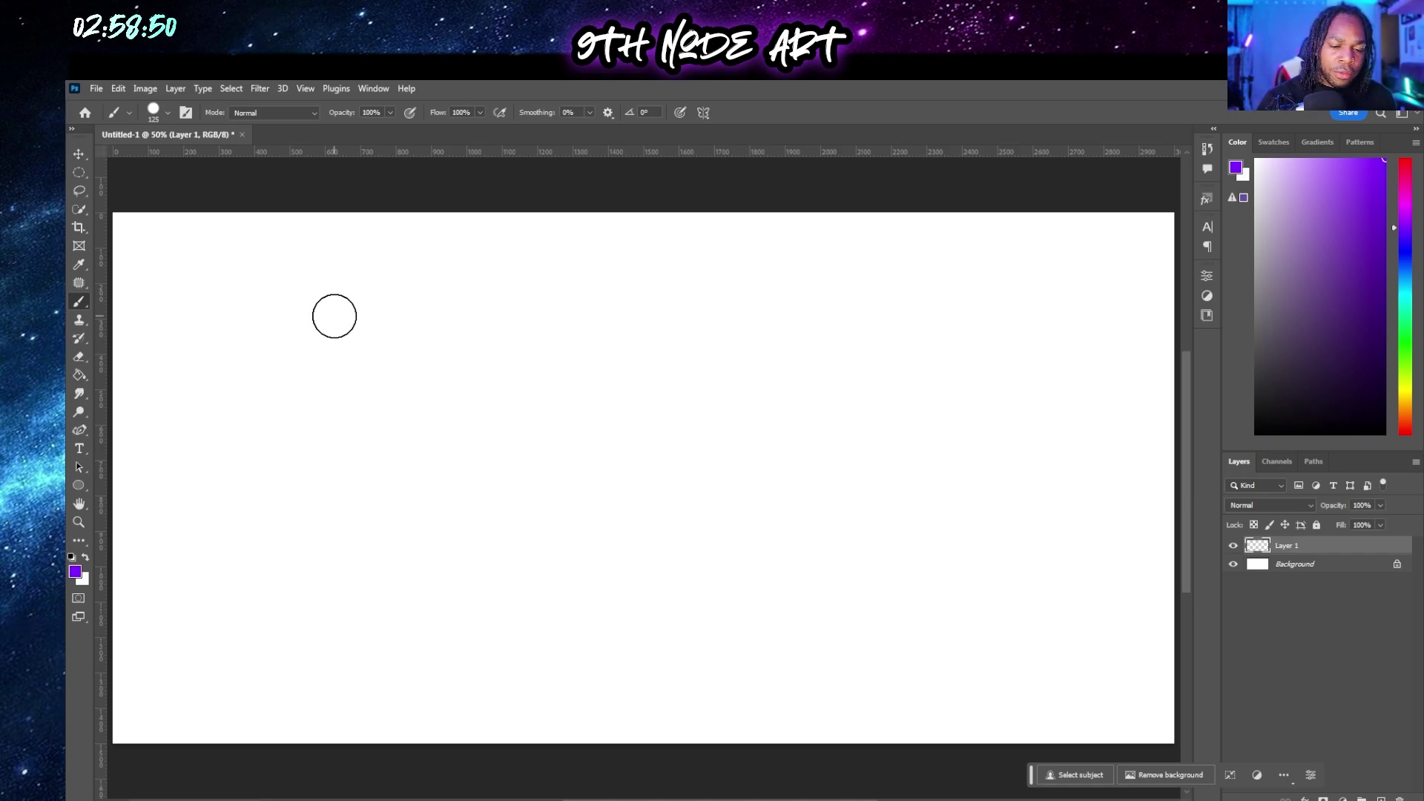
Paint a solid purple i, then make pen pressure control brush opacity
click(341, 328)
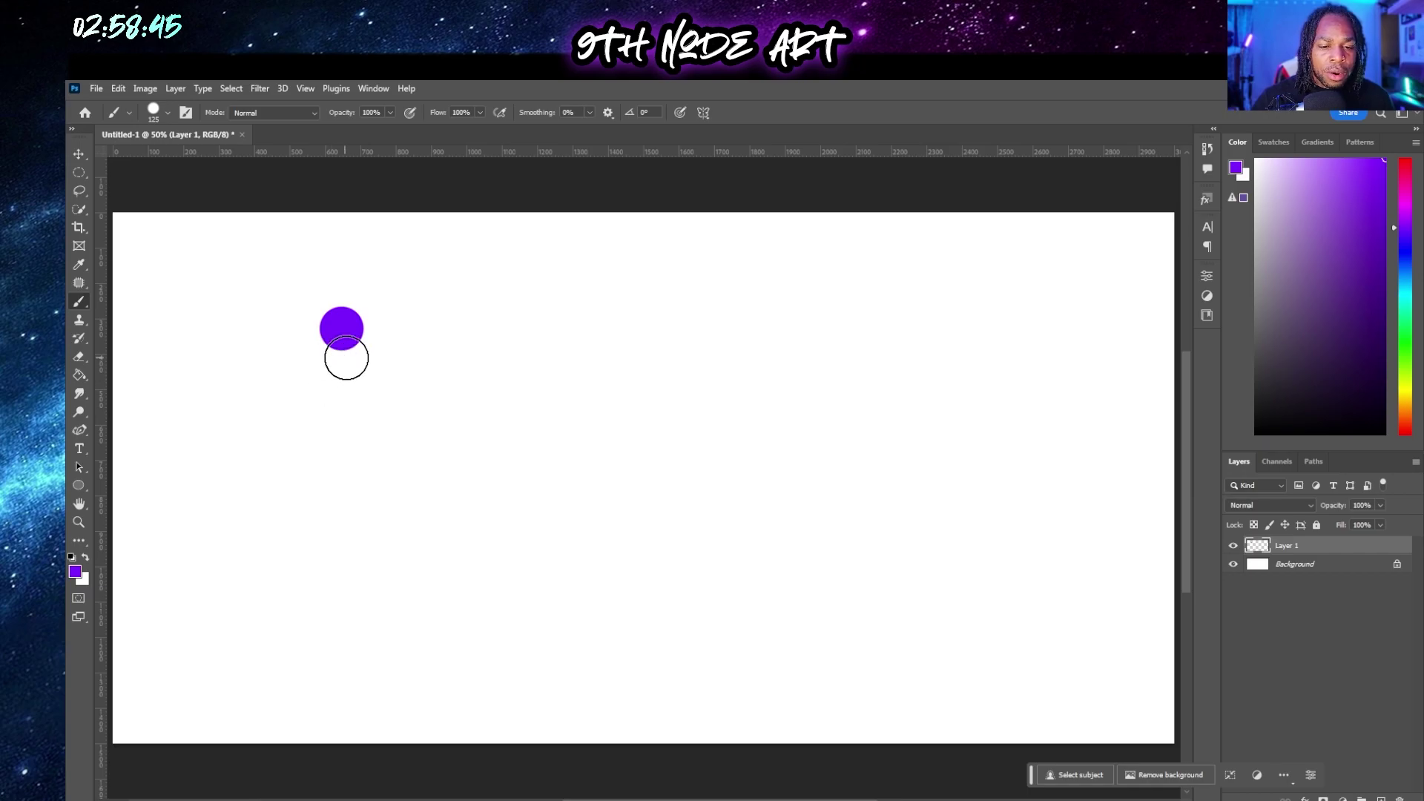
drag(340, 387, 334, 558)
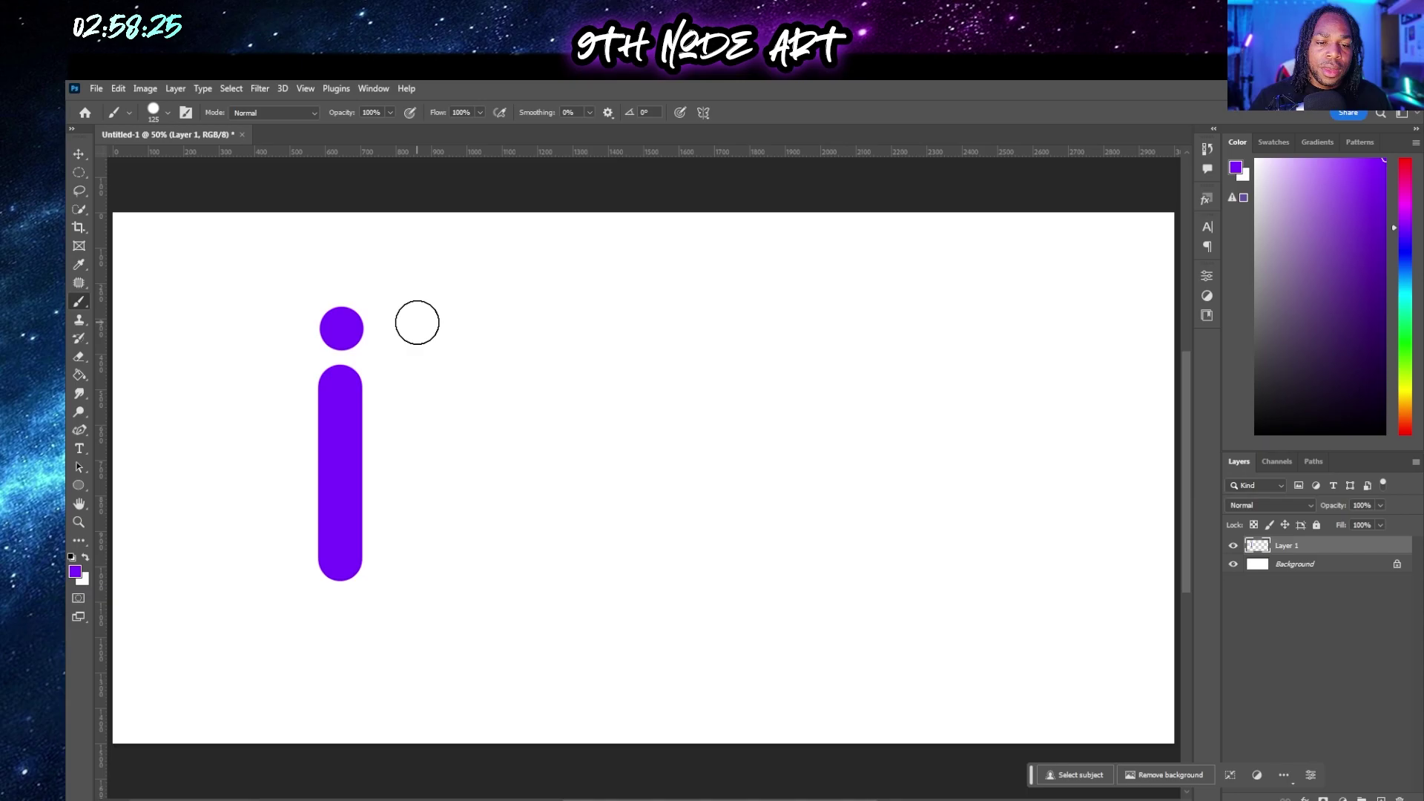
click(410, 112)
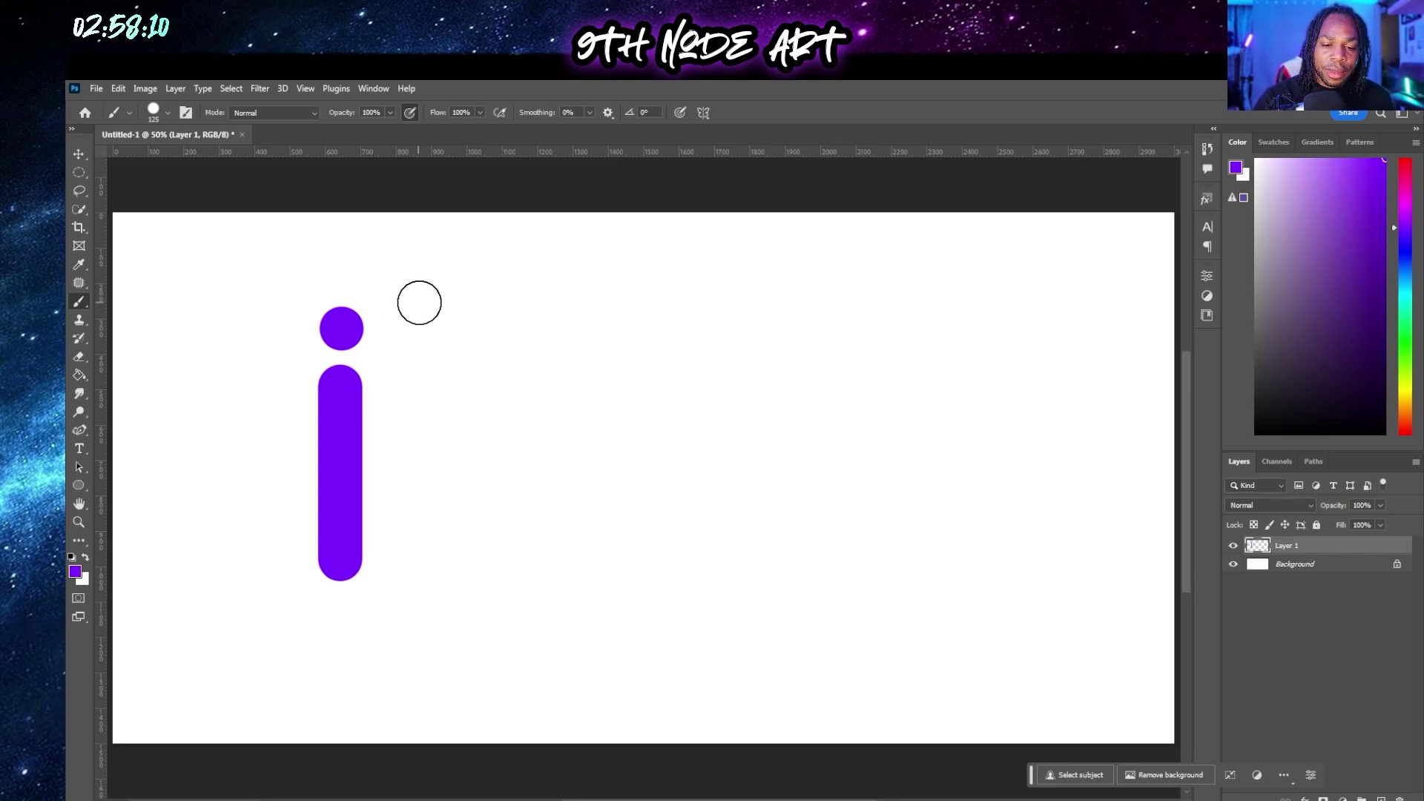
Paint two more purple i shapes beside it, each progressively paler
click(420, 327)
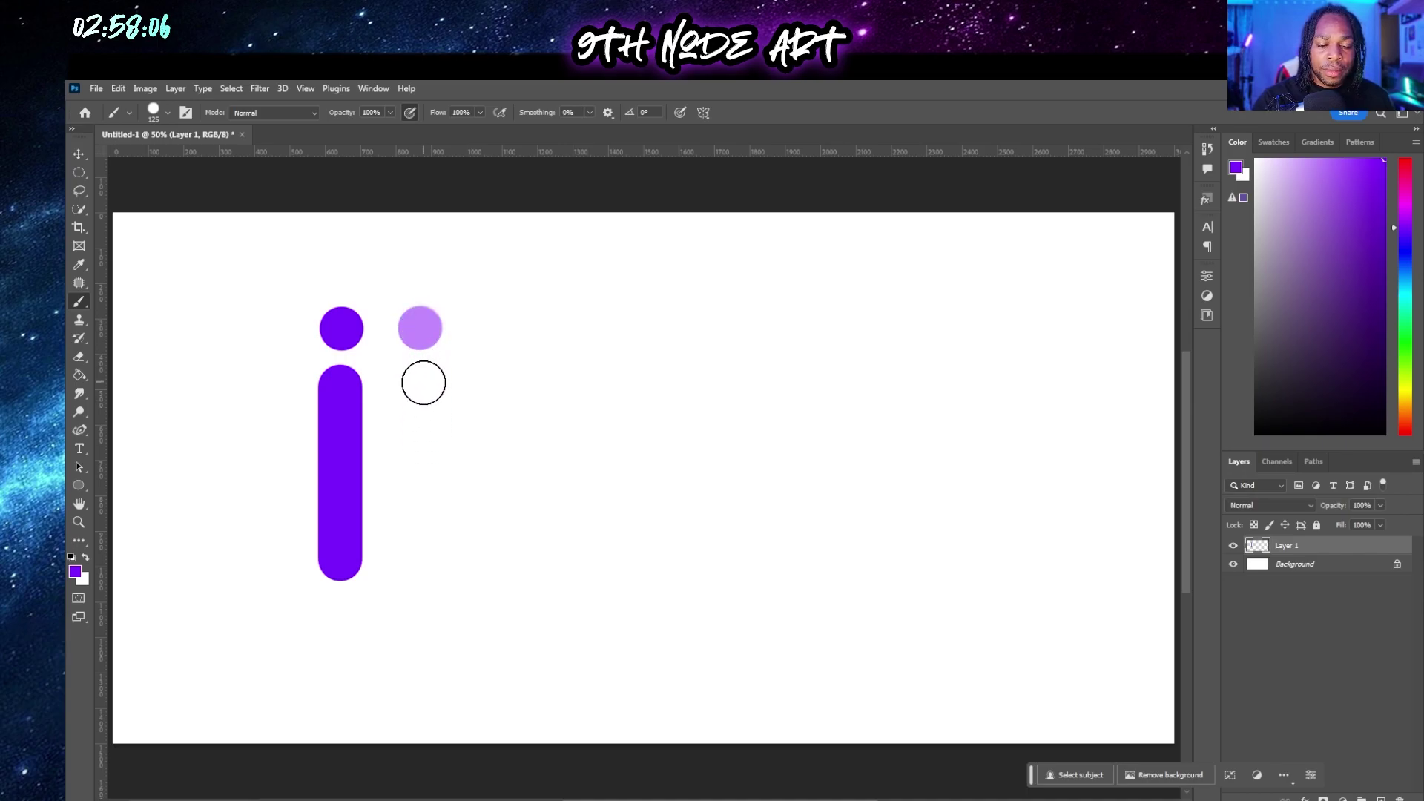
click(420, 389)
drag(420, 389, 415, 559)
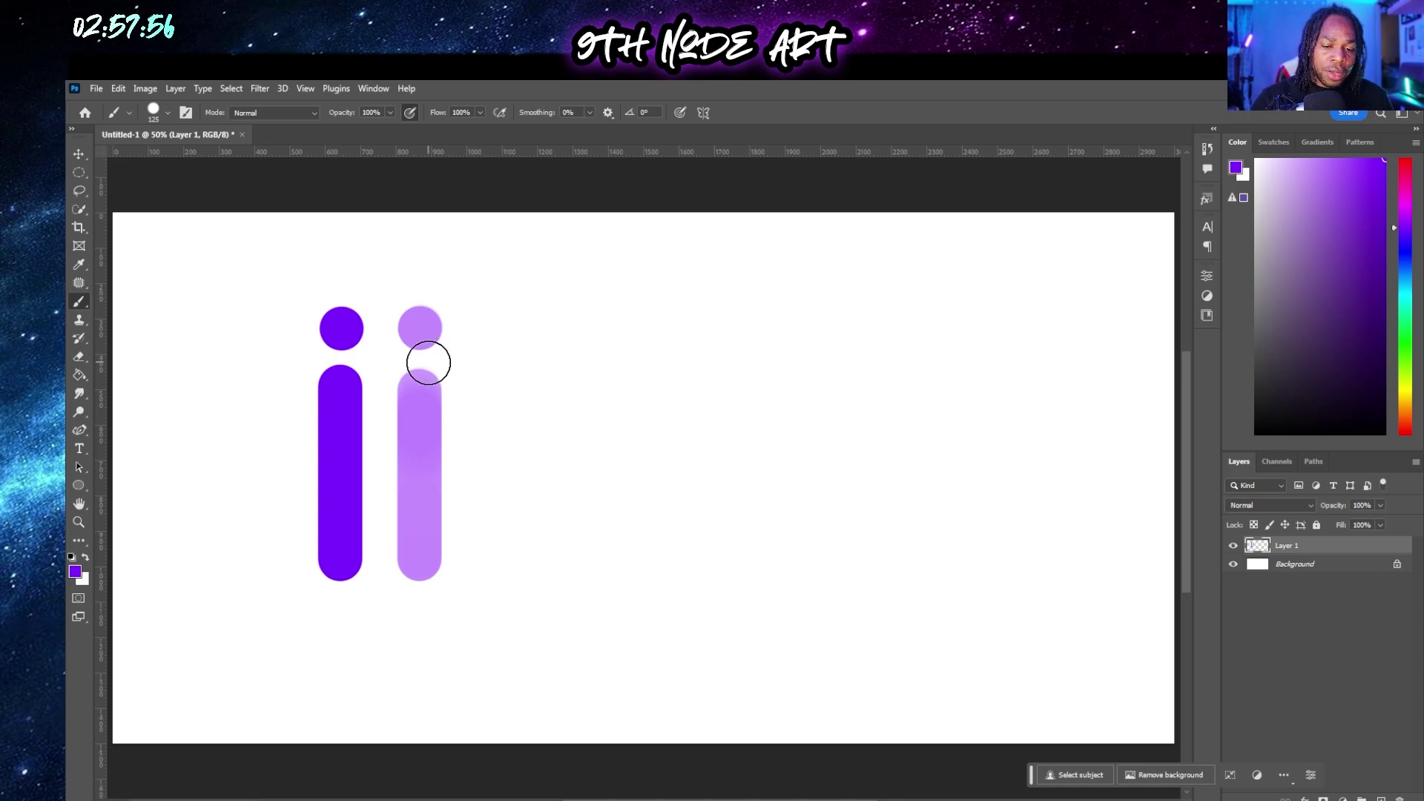
click(489, 327)
click(489, 327)
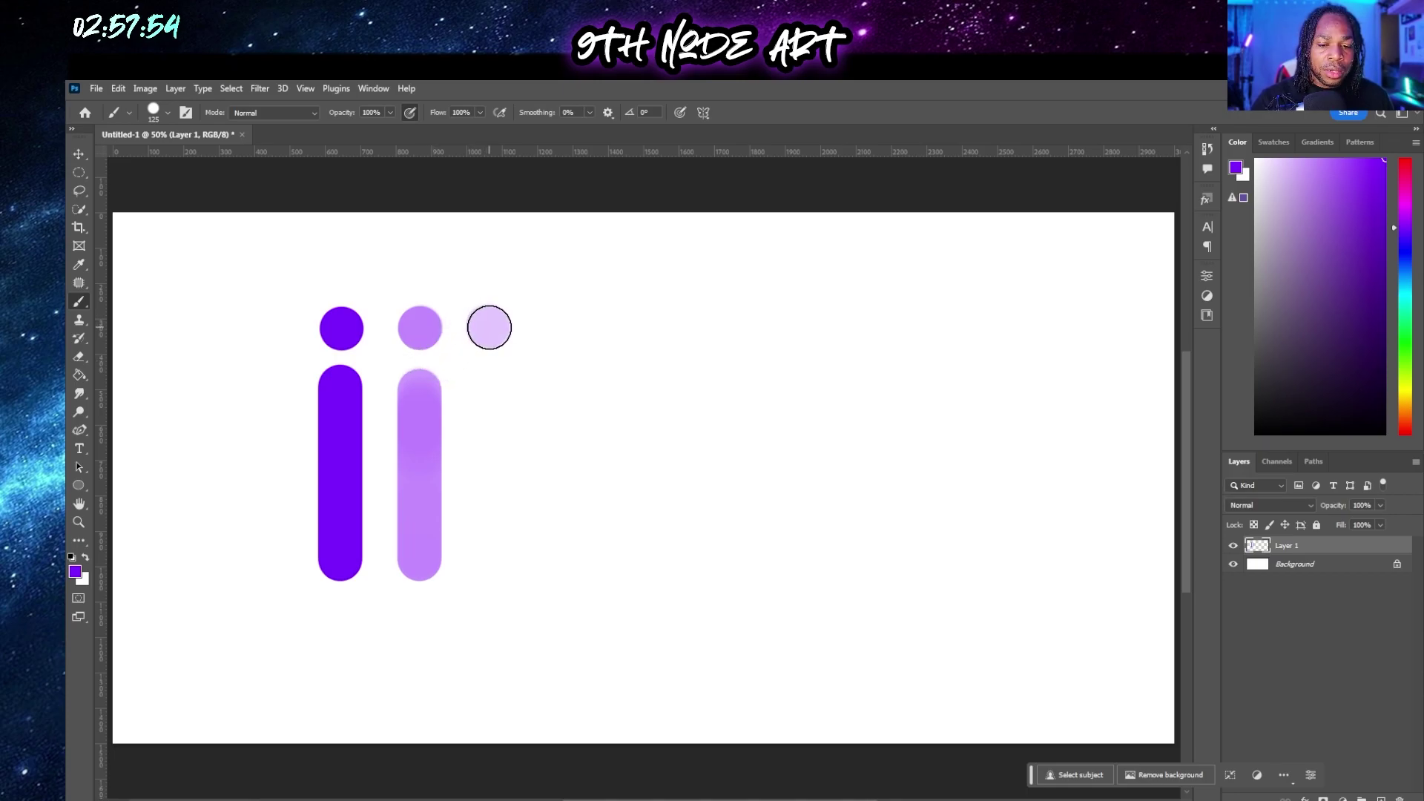
drag(489, 391, 487, 563)
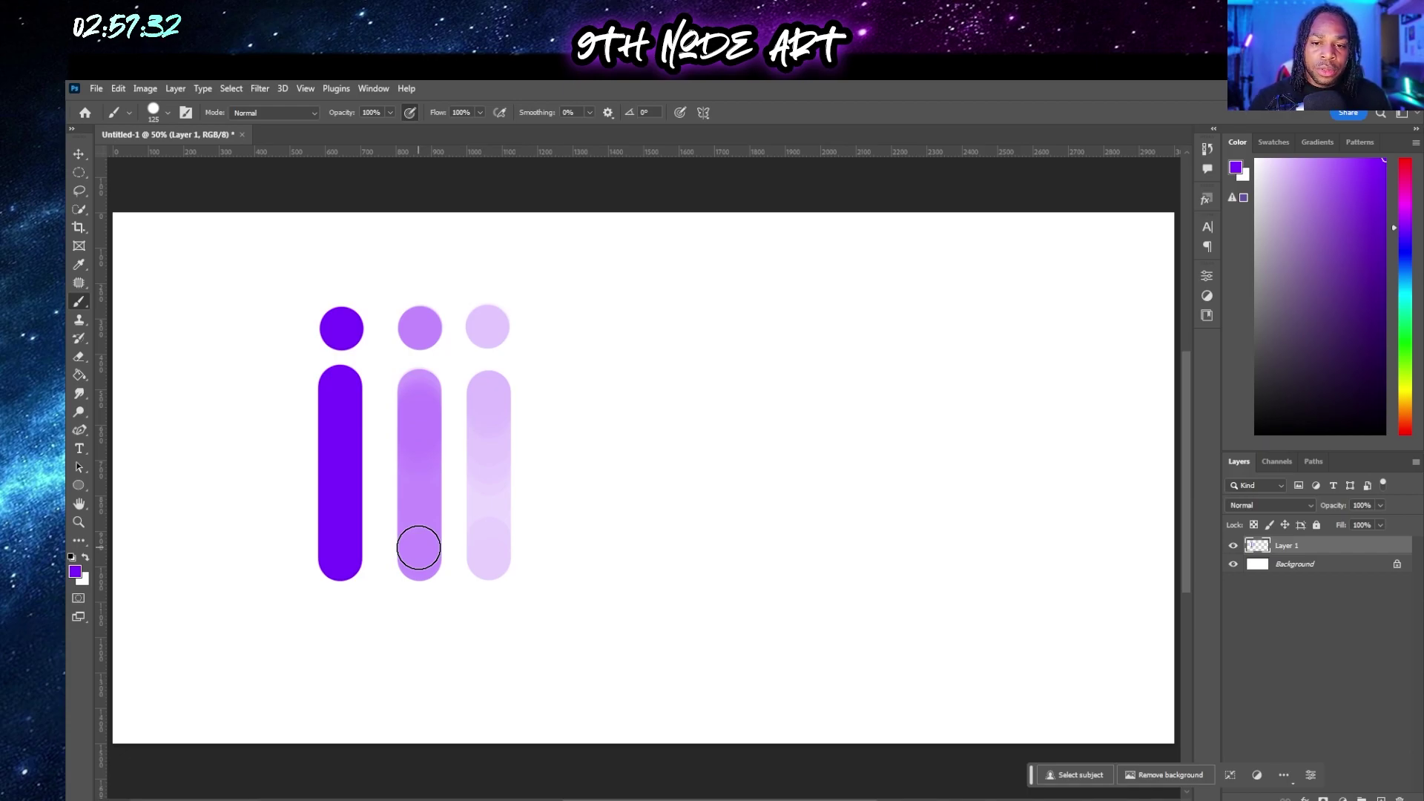
Enable pressure-for-size and paint a tiny dot, a larger dot and a tapering purple stem
click(680, 113)
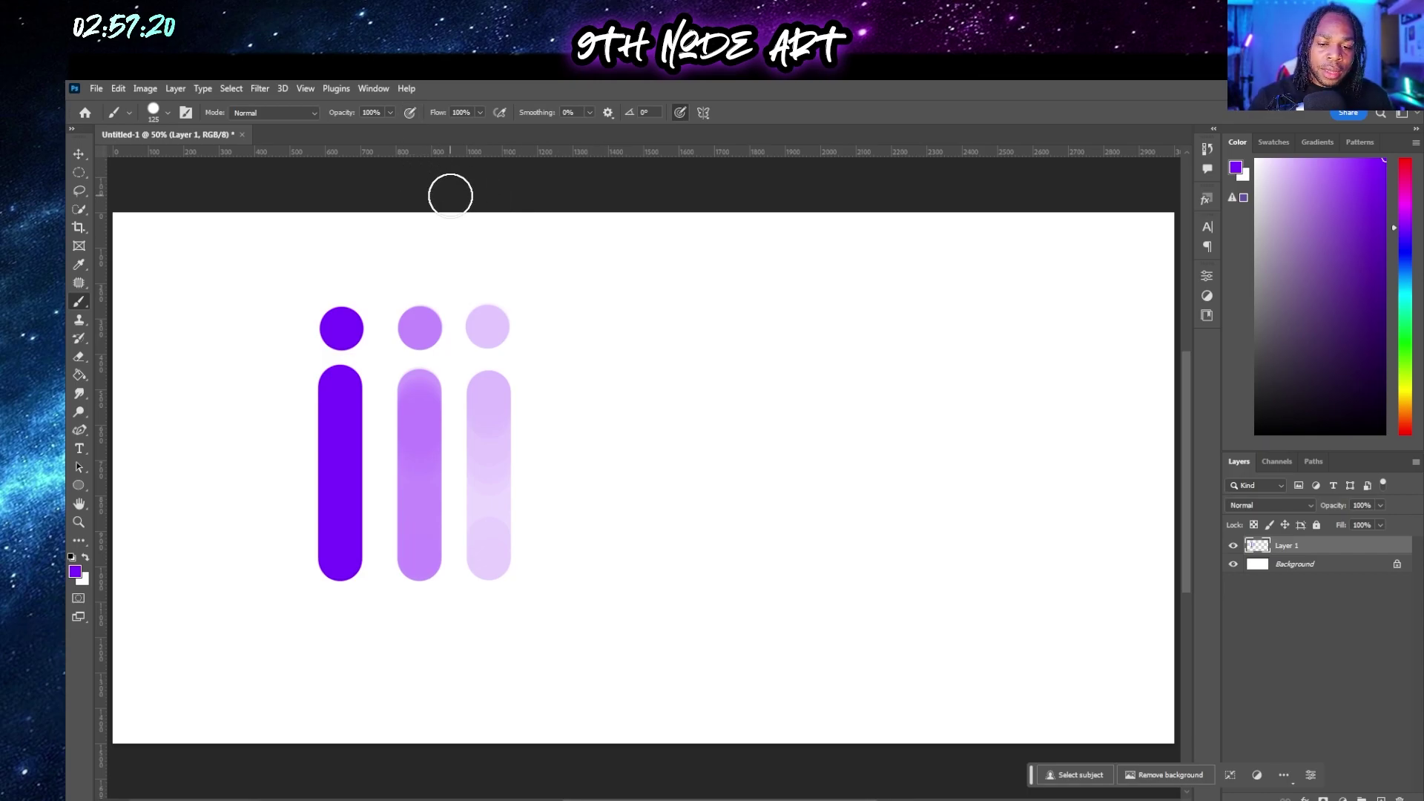
click(560, 325)
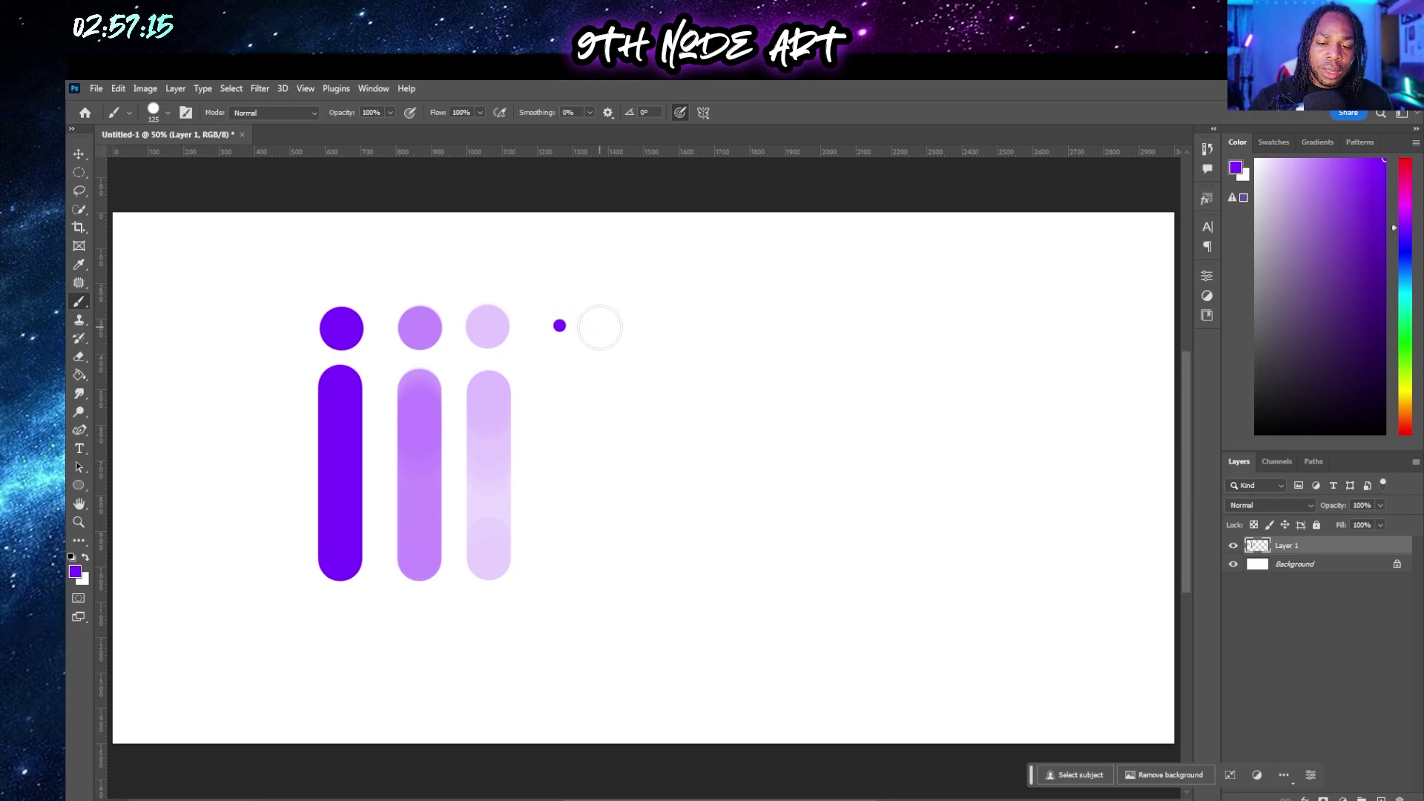
click(604, 325)
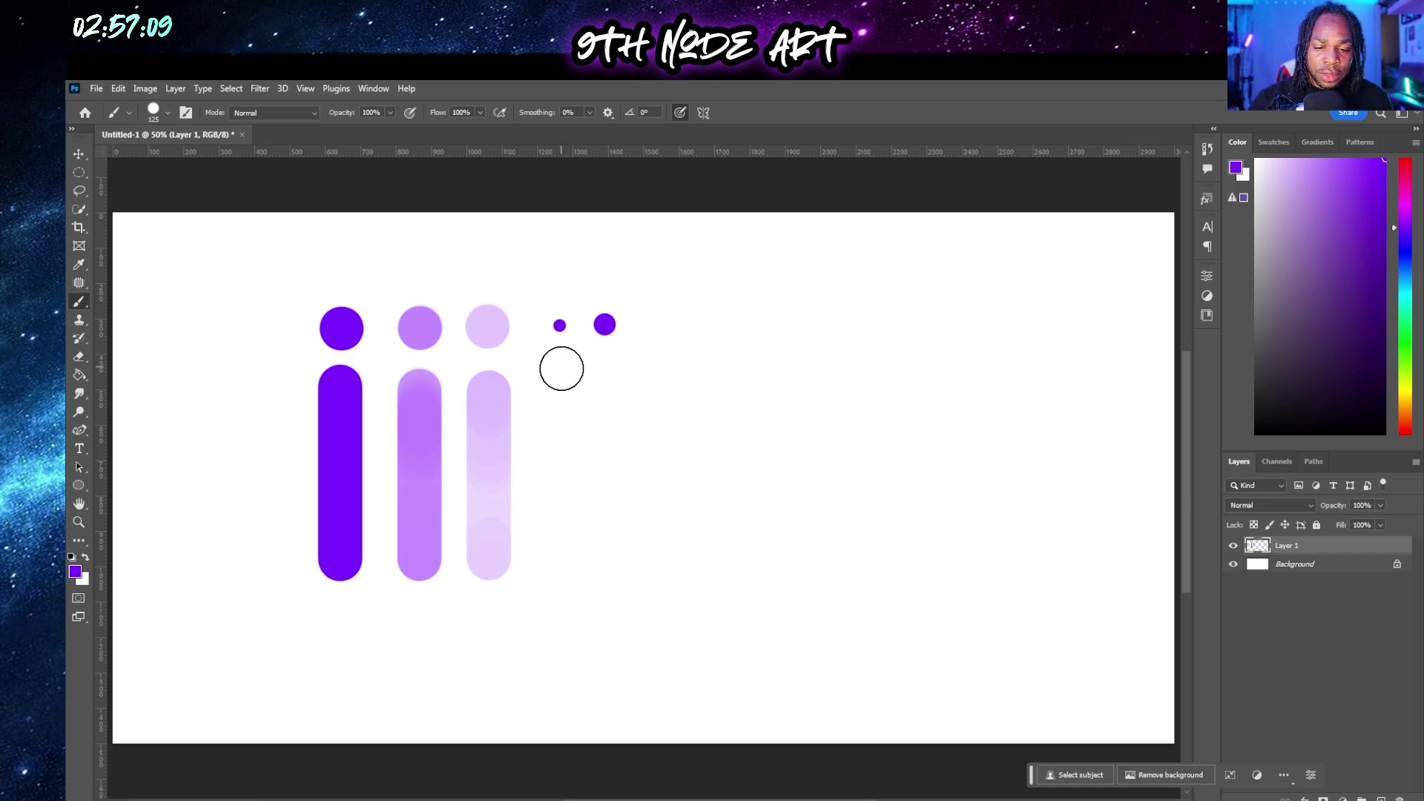
drag(560, 369, 563, 571)
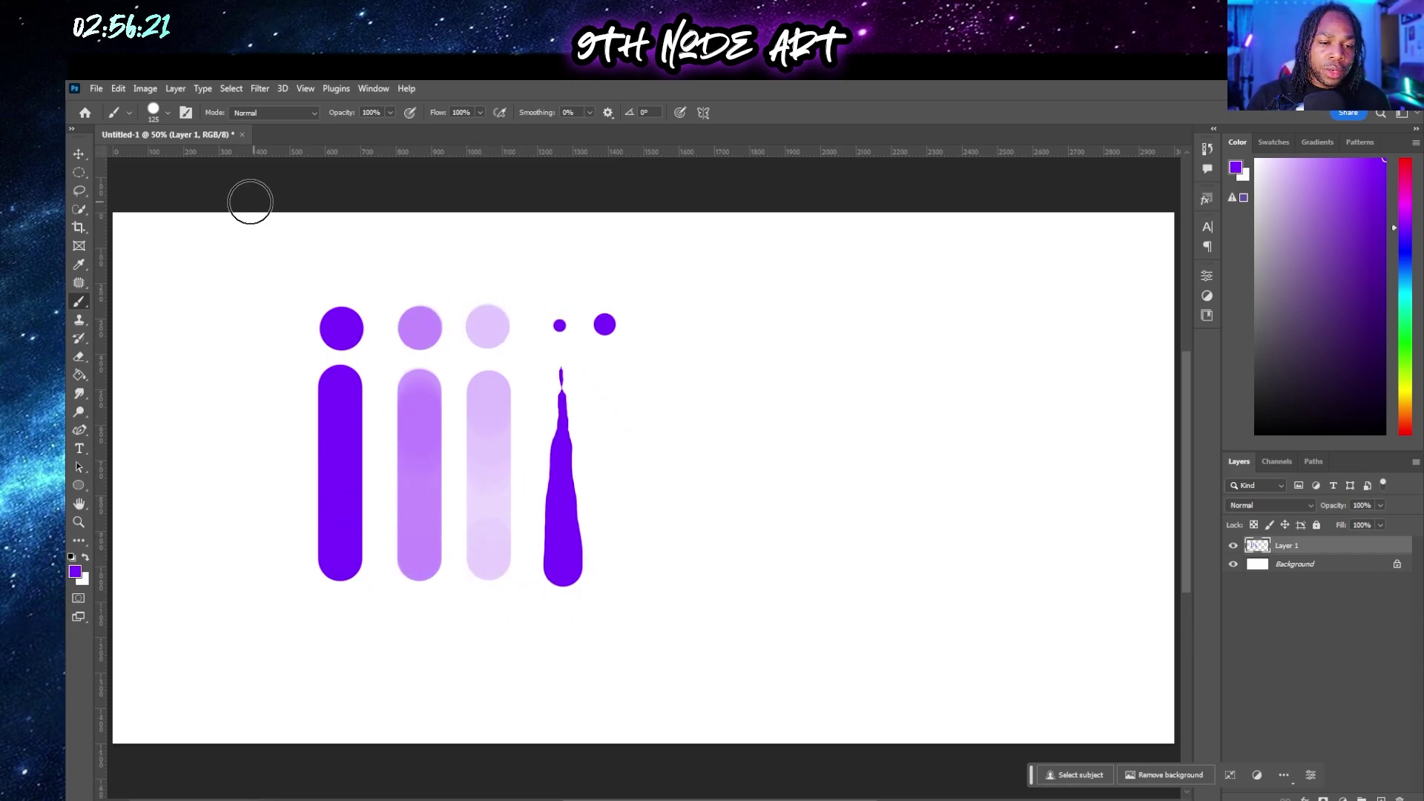
Switch the brush to the Soft Round preset with 0% hardness
click(168, 113)
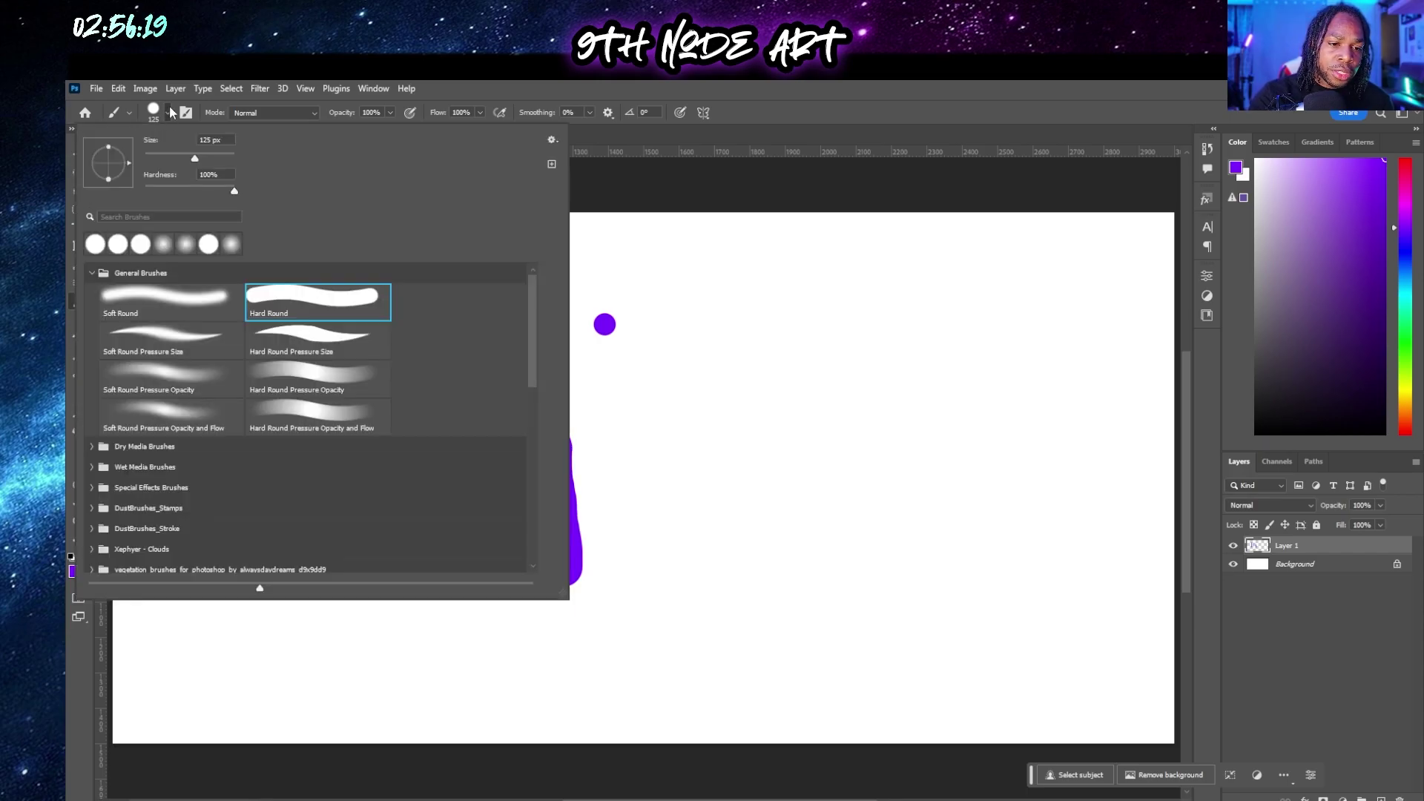
click(188, 303)
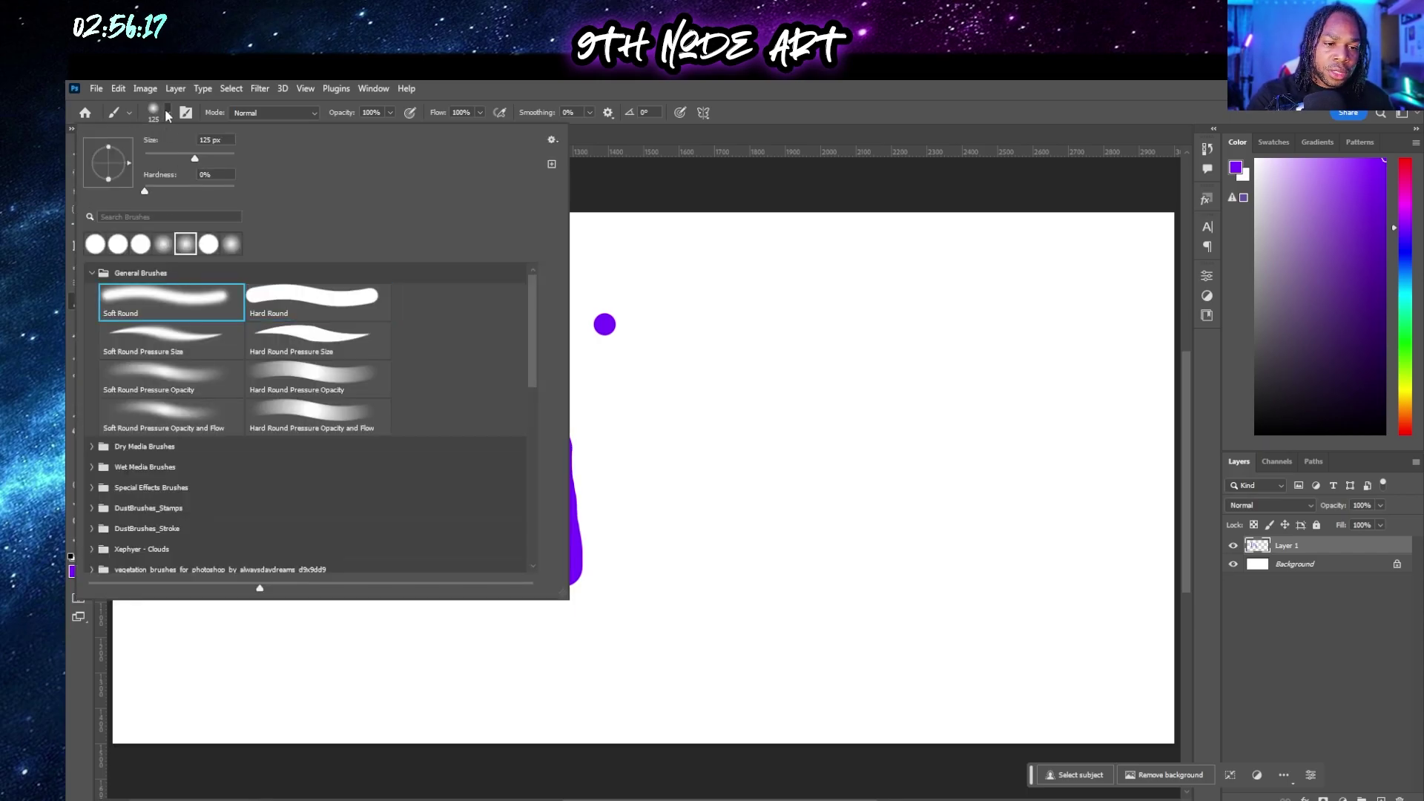
click(638, 182)
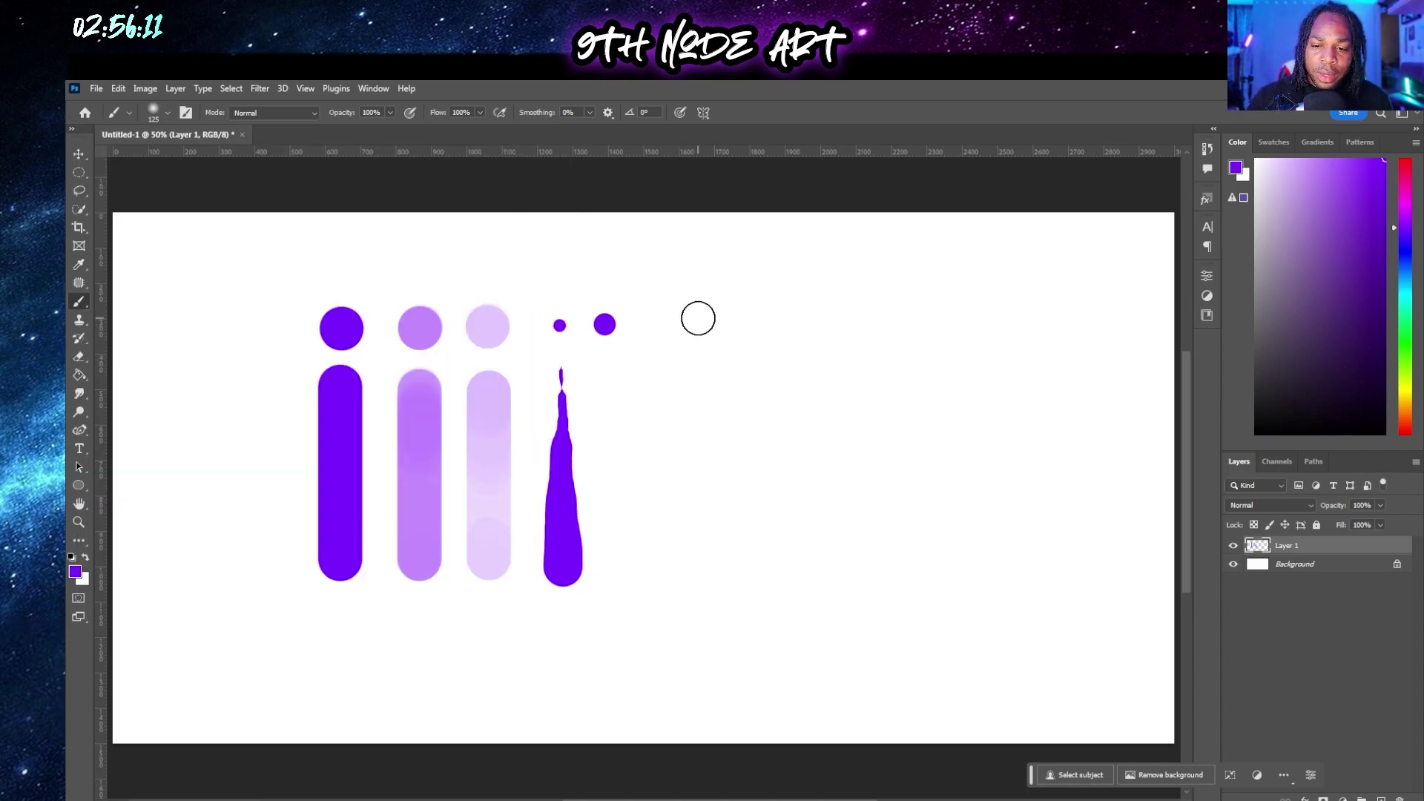
Paint a fifth purple i with a soft, blurry-edged dot and stem
click(699, 324)
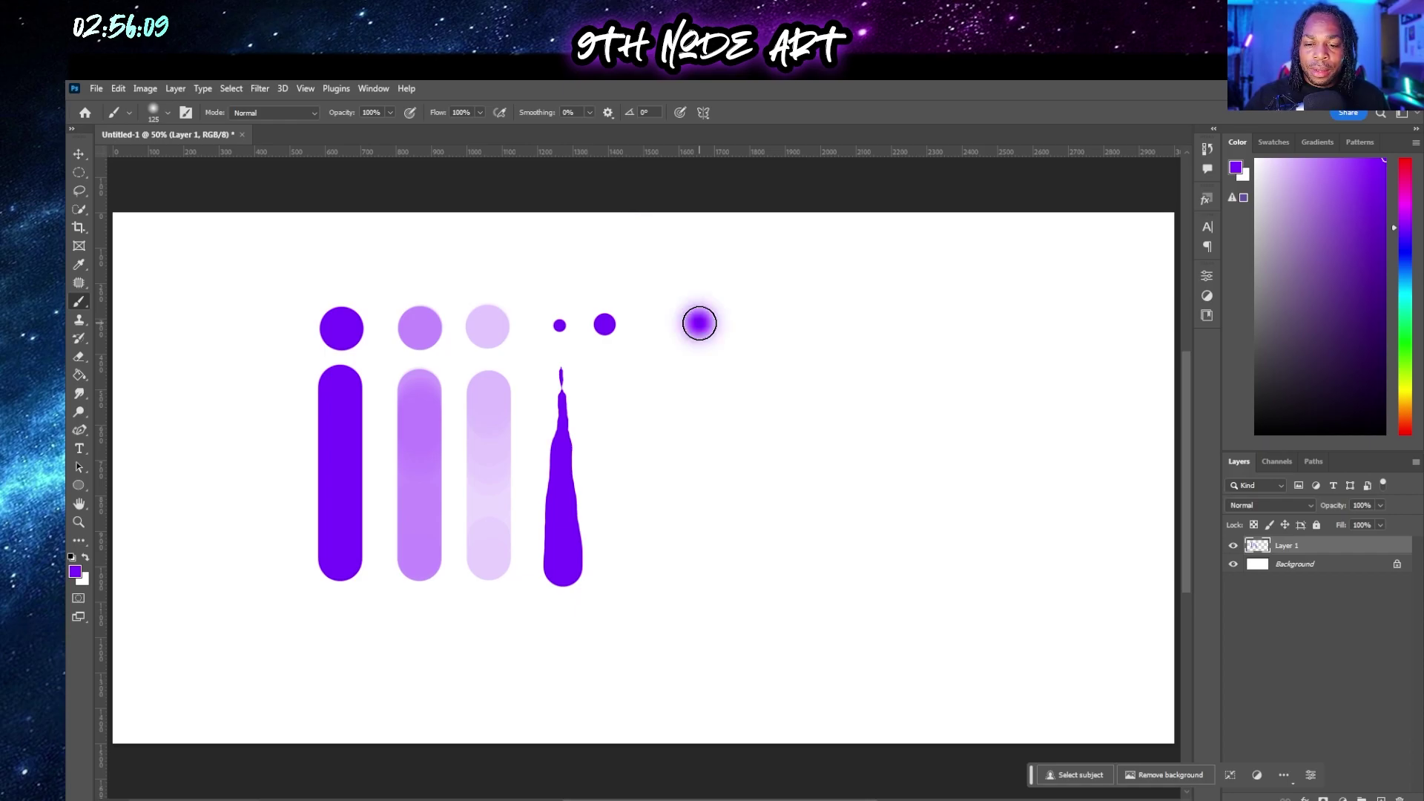
click(697, 376)
drag(698, 376, 703, 580)
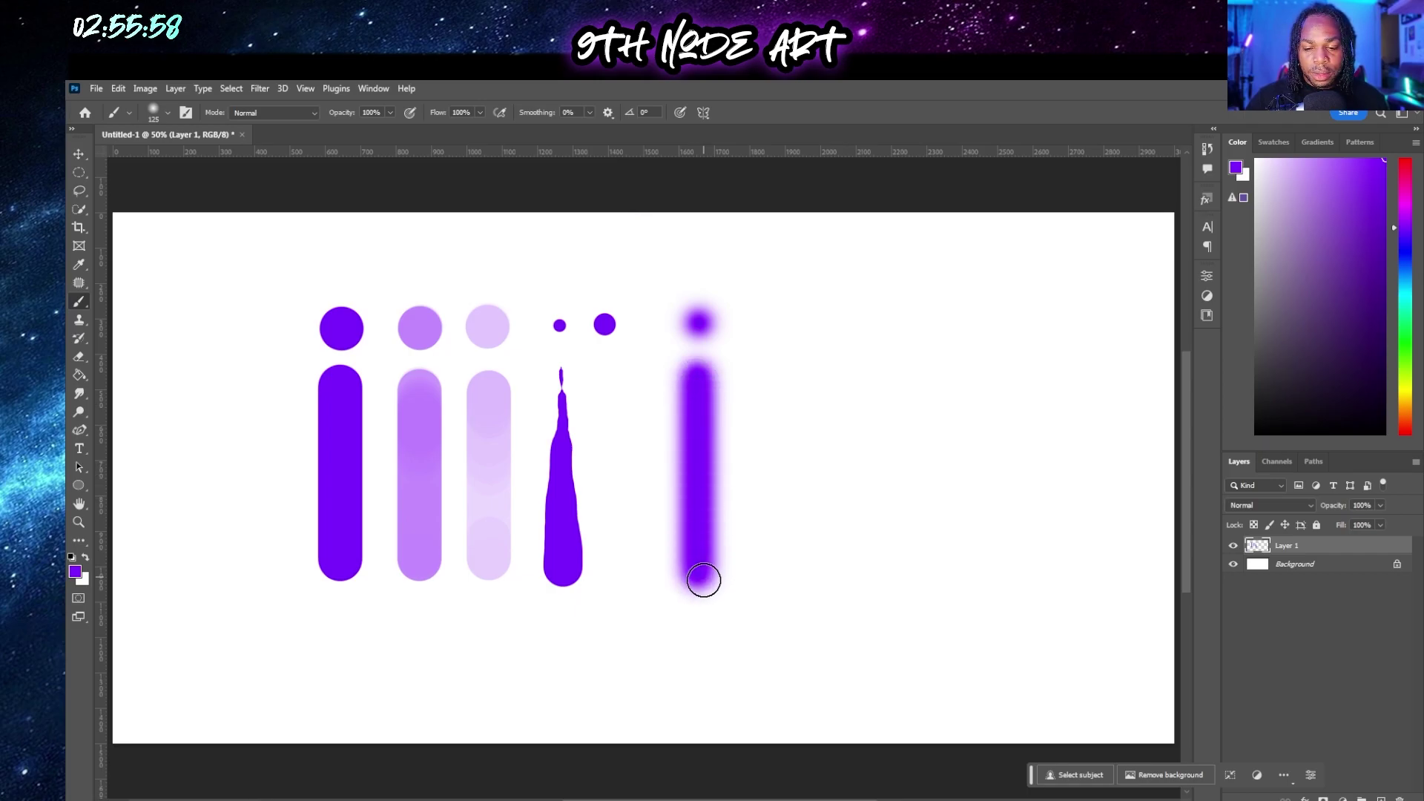
Paint two soft-edged purple i shapes at lighter and fainter opacity
click(778, 321)
click(778, 320)
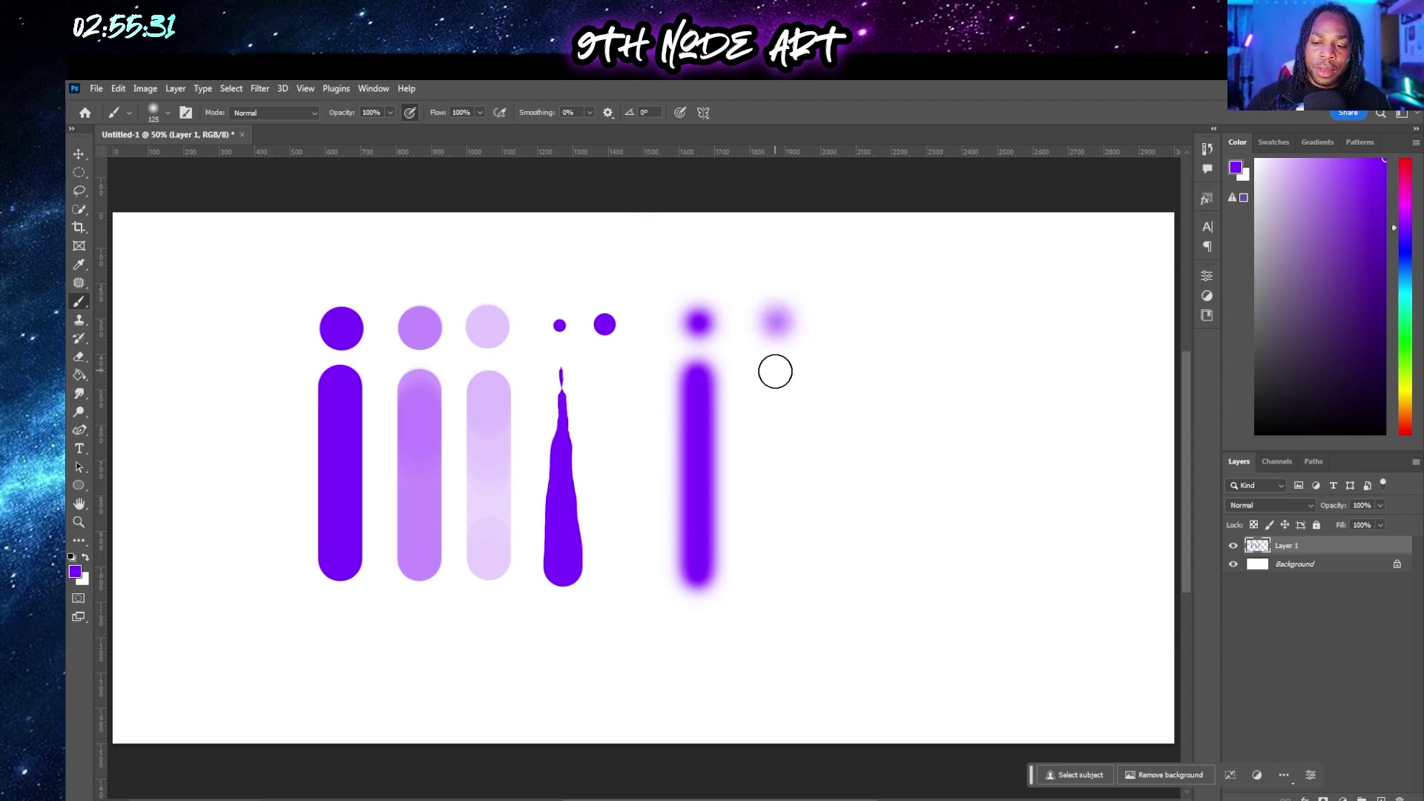
drag(776, 377, 769, 583)
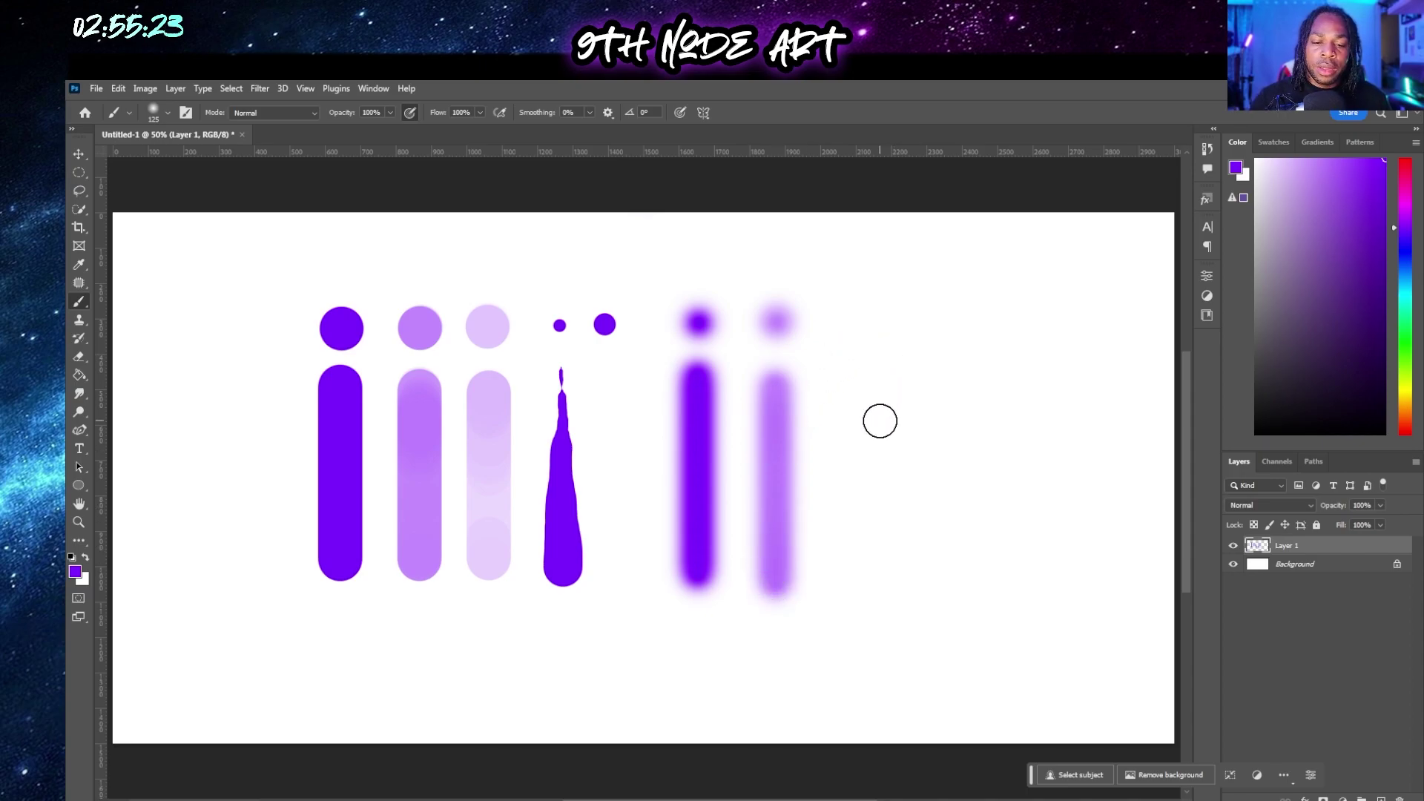
click(852, 323)
click(849, 395)
drag(849, 395, 845, 576)
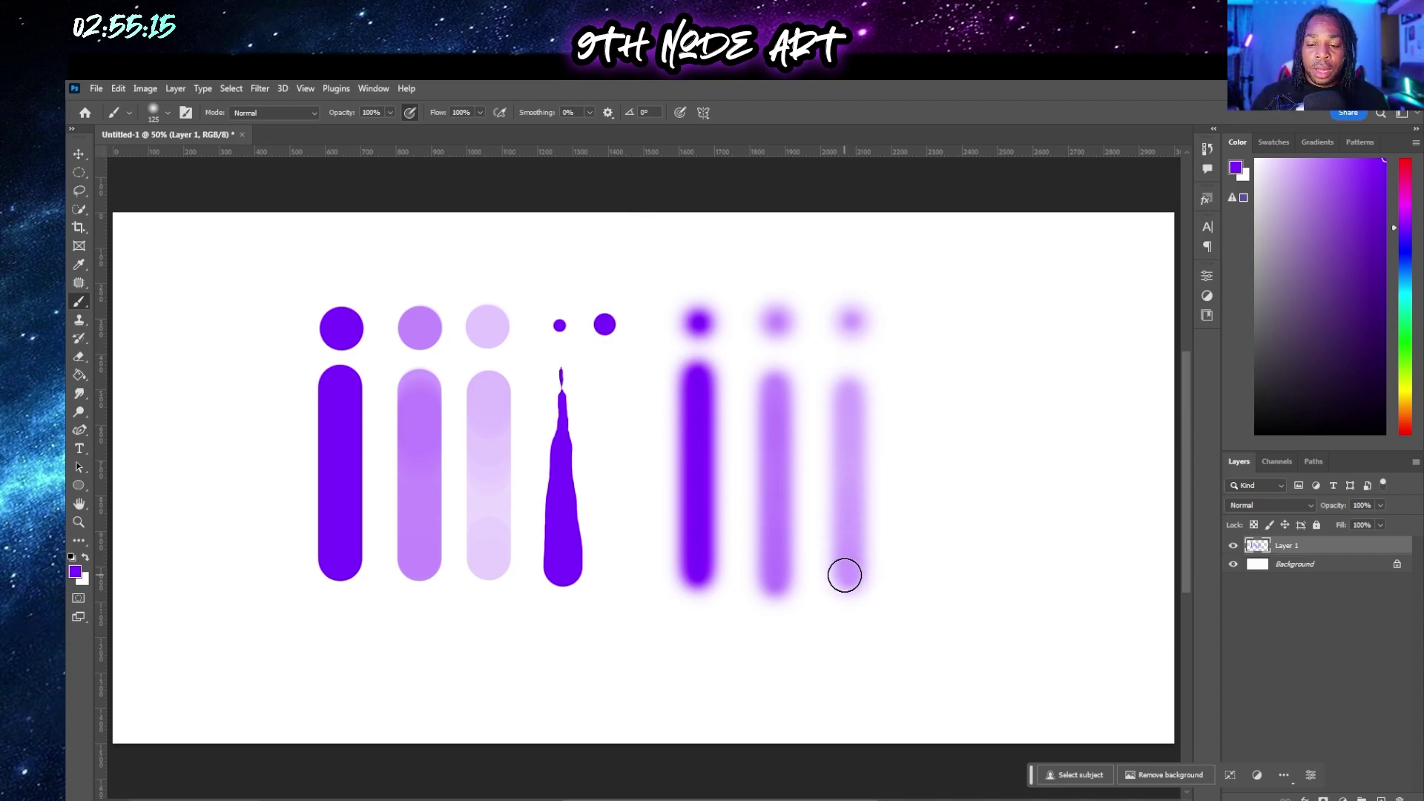
Re-enable pressure-for-size and paint a soft i with a tapering stem
click(680, 112)
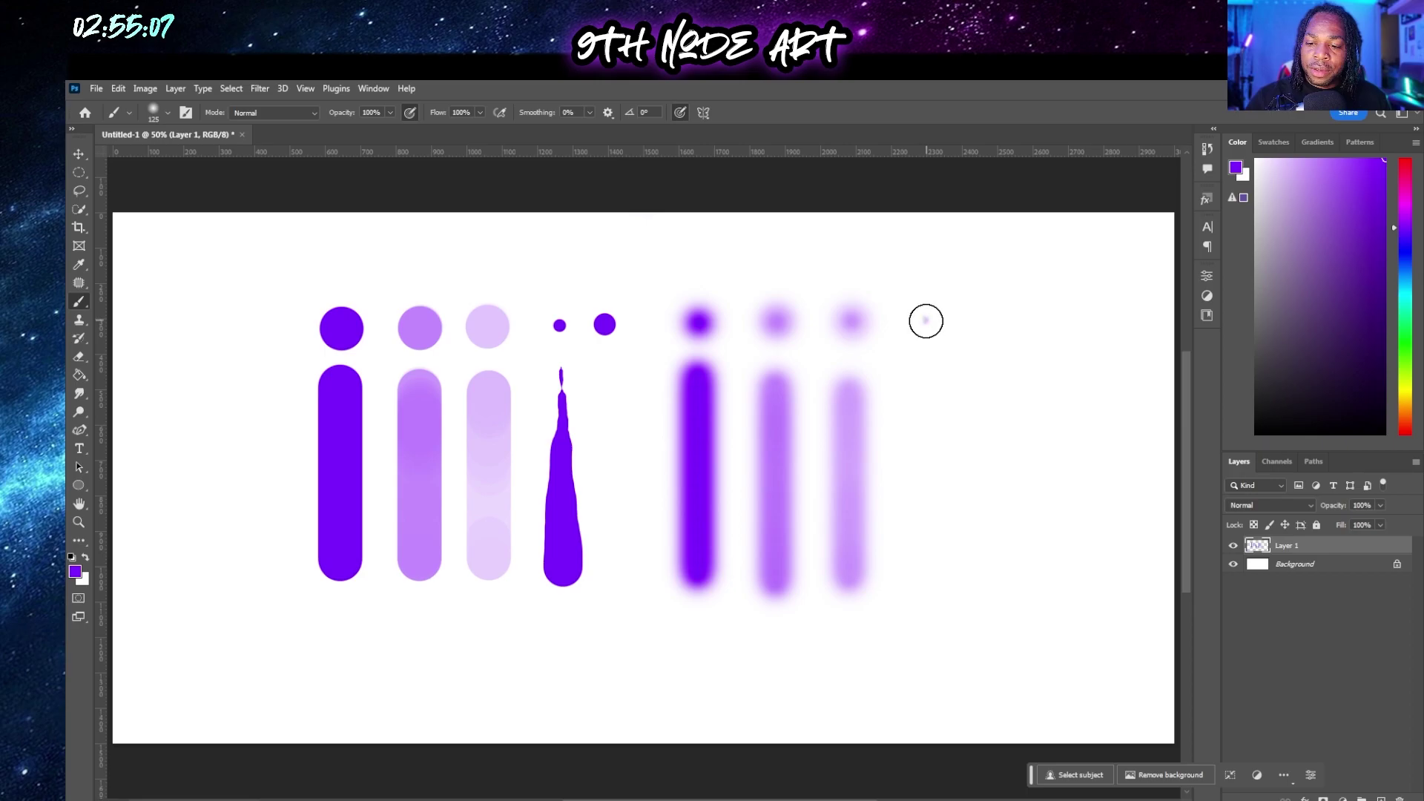
click(984, 321)
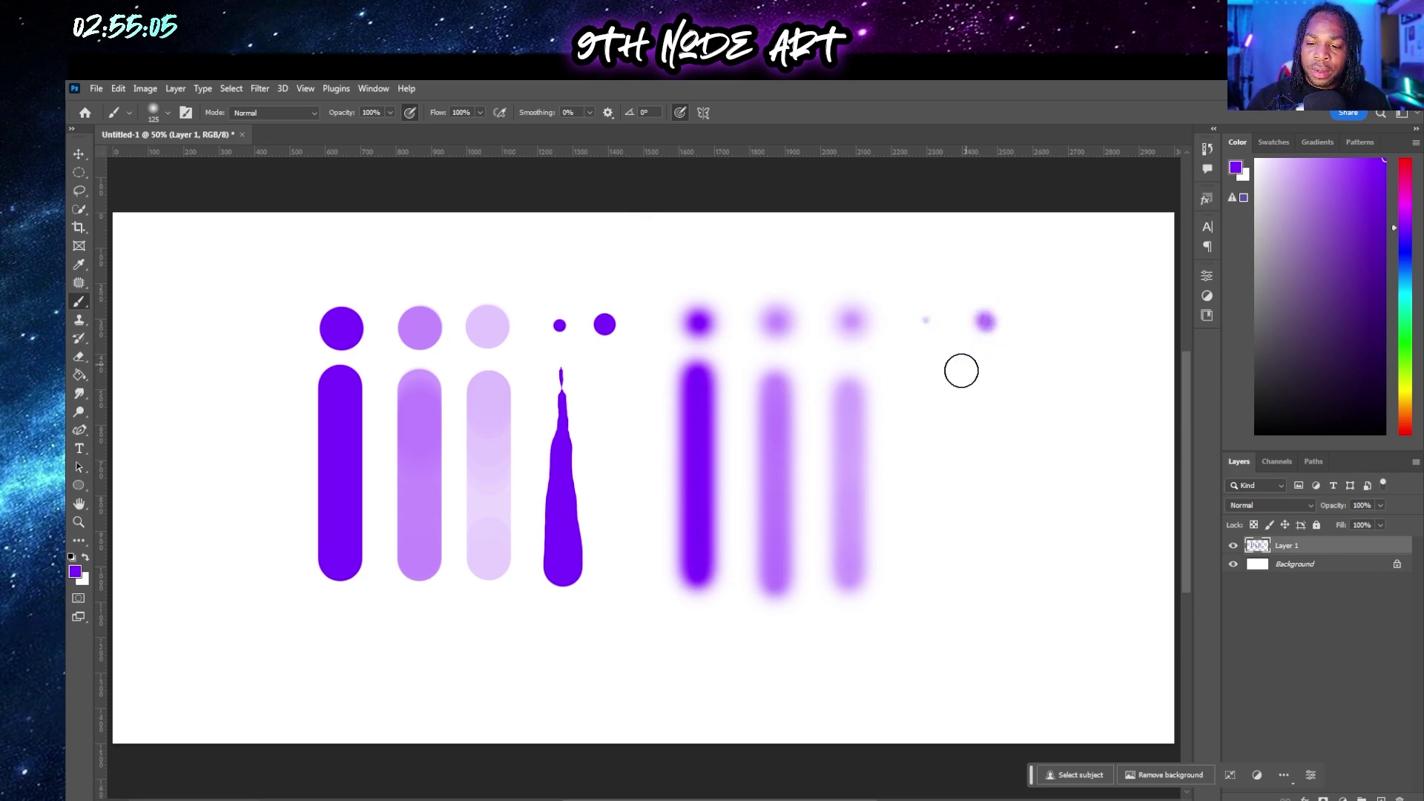
drag(923, 372, 923, 586)
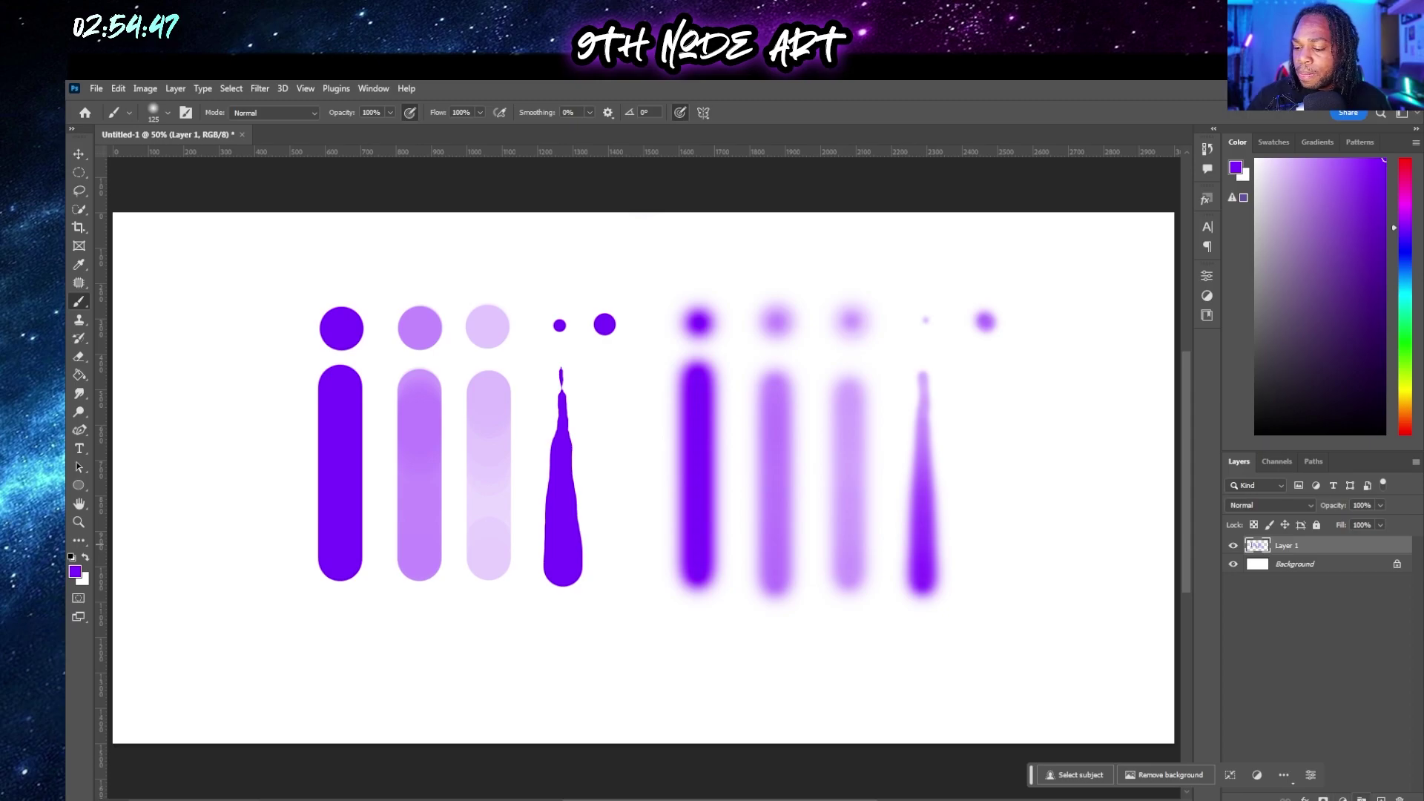
Add Layer 2, hide Layer 1, and drag a large circular marquee near the canvas centre
click(1381, 798)
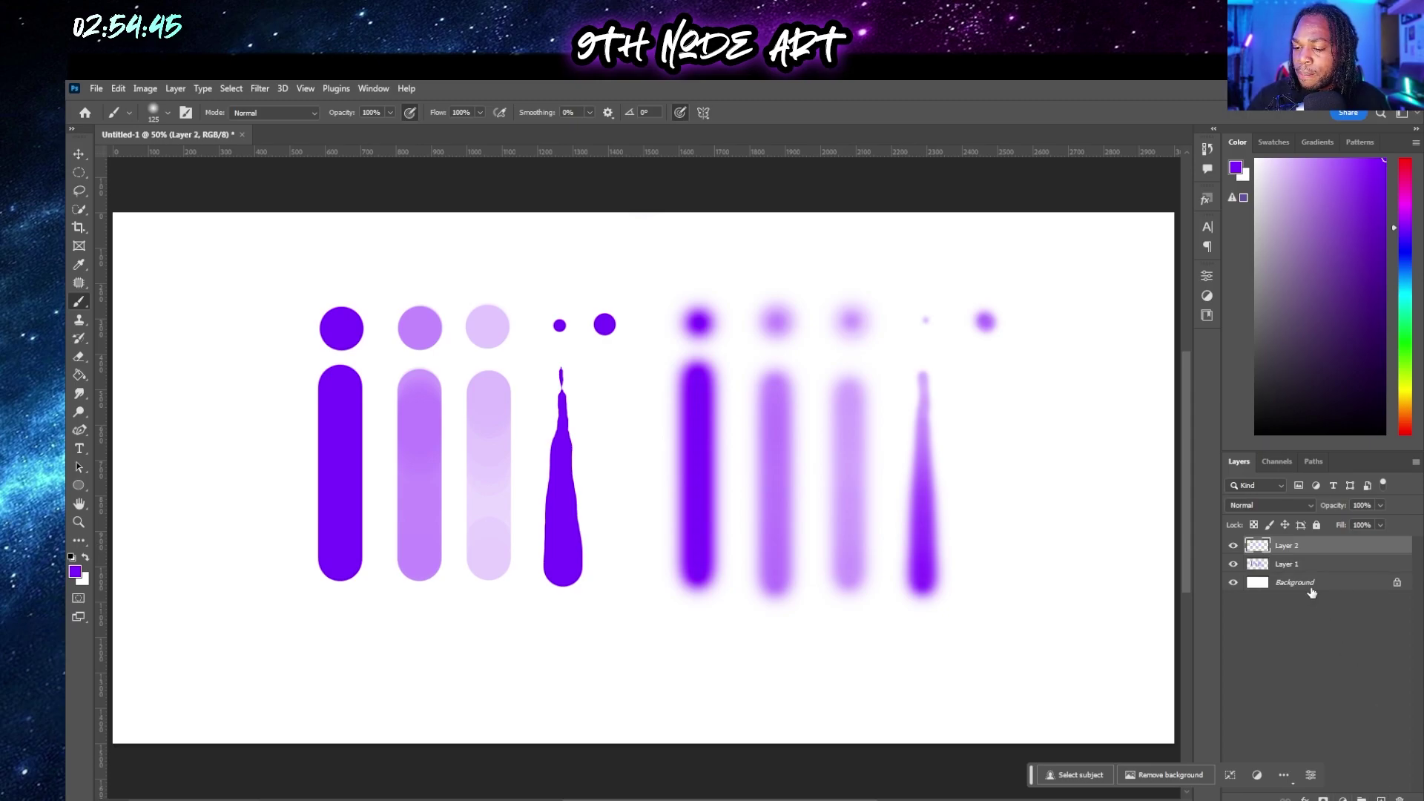
click(1233, 564)
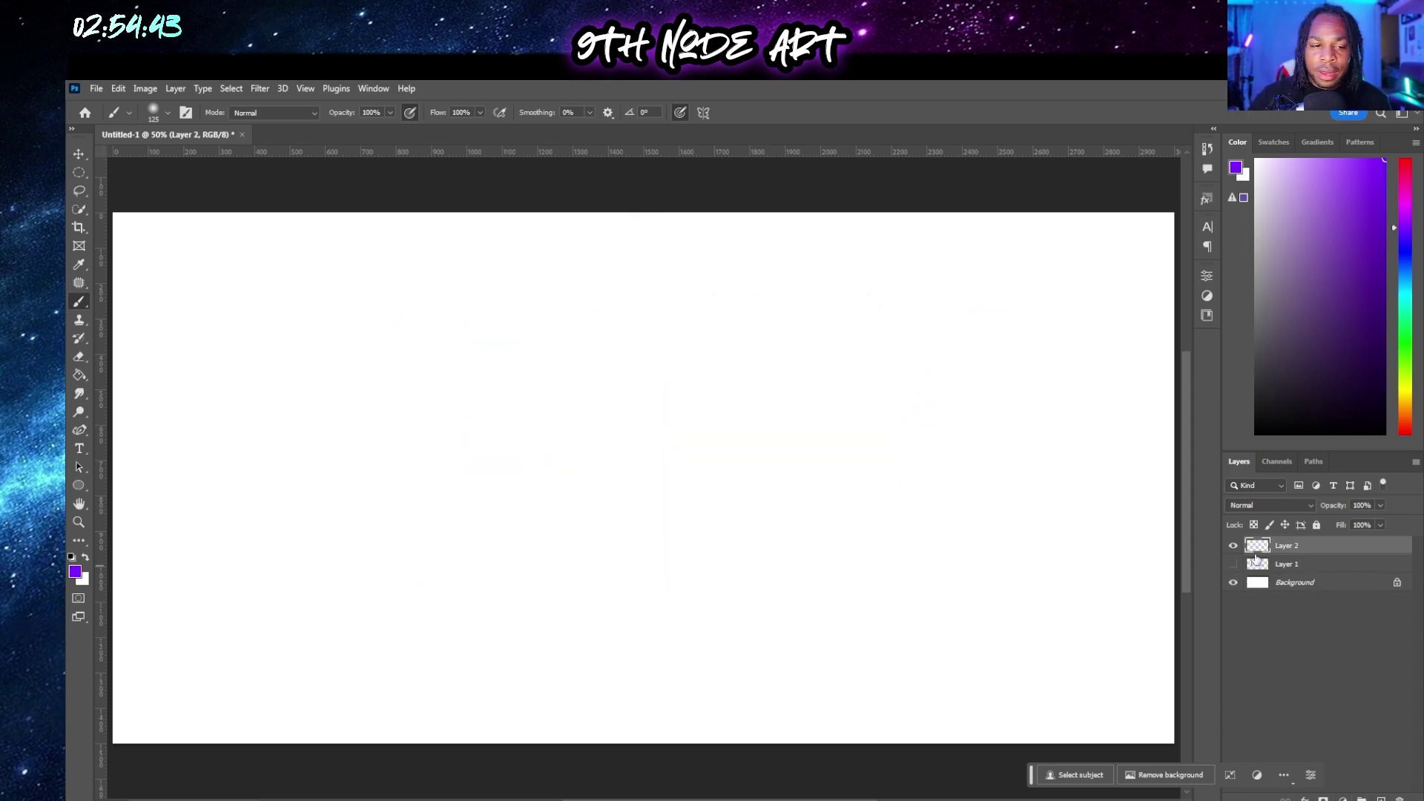
click(78, 172)
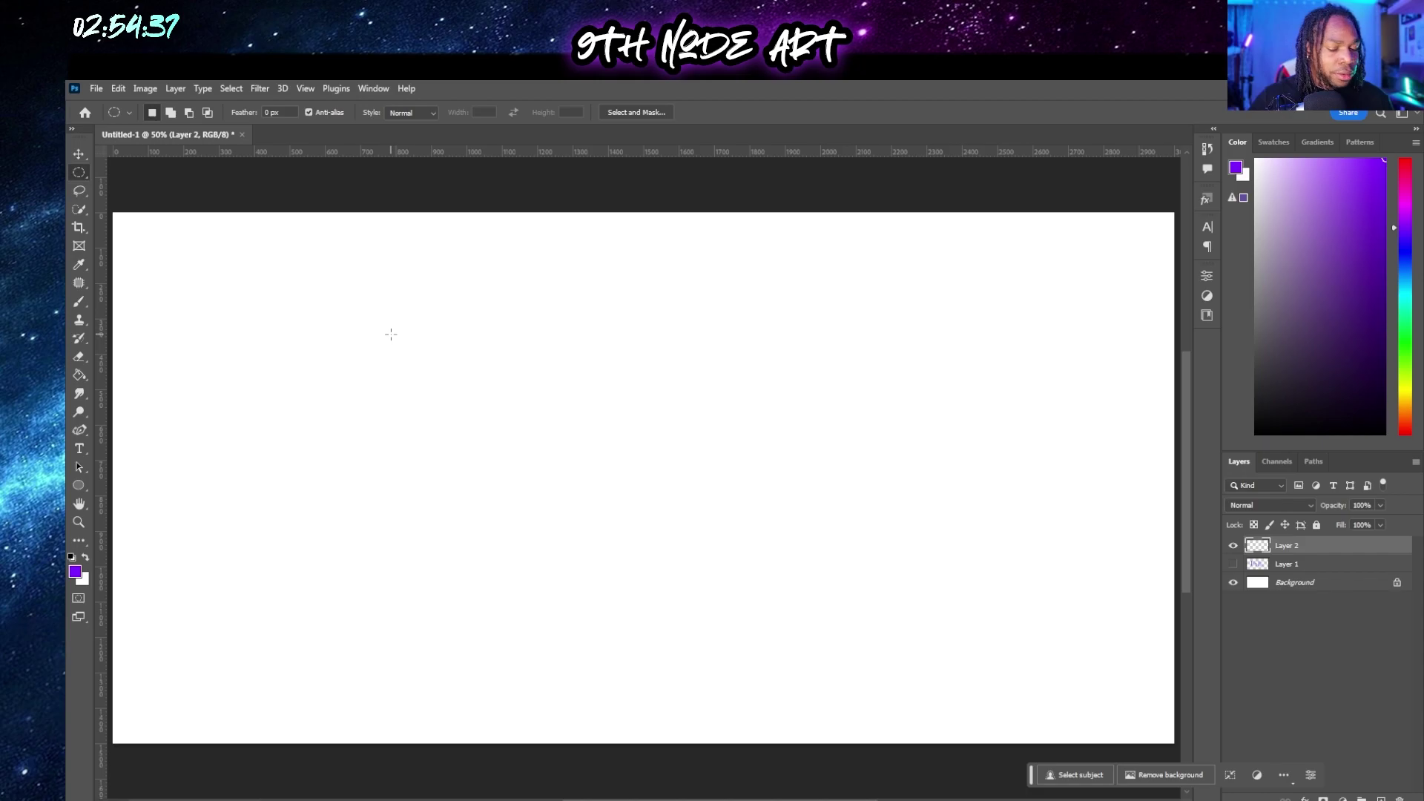
drag(391, 333, 630, 638)
drag(536, 460, 645, 497)
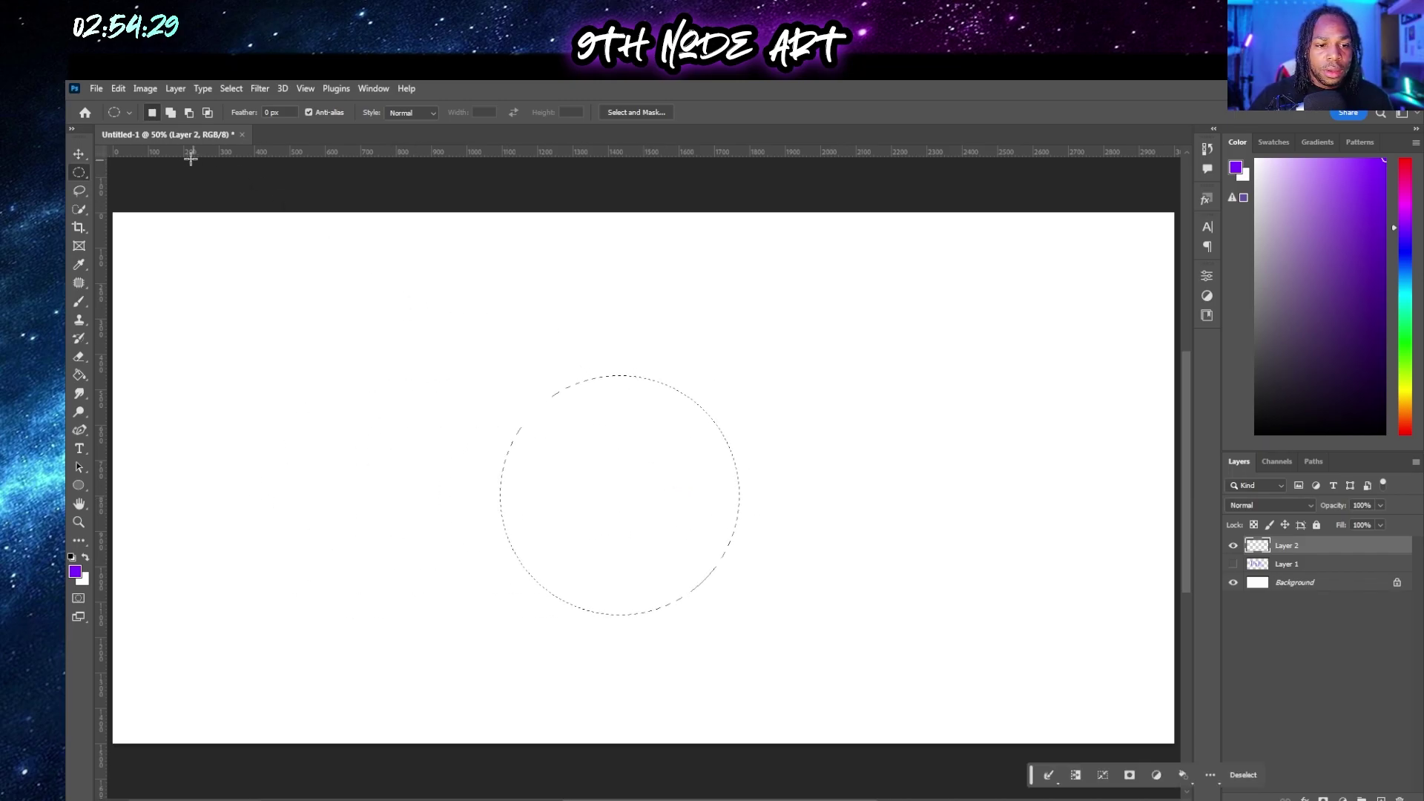
Switch back to the Brush tool with the Hard Round preset
click(78, 304)
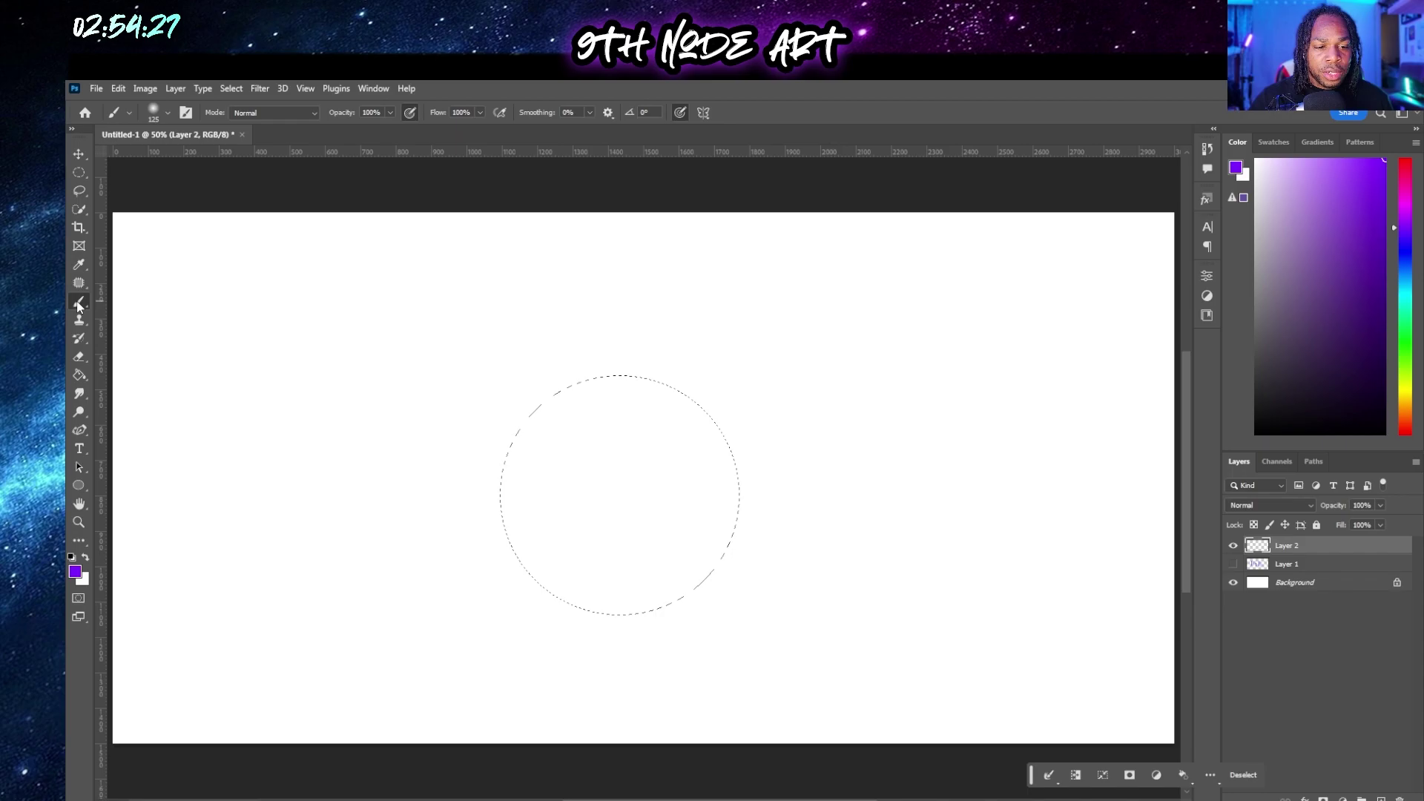
click(167, 112)
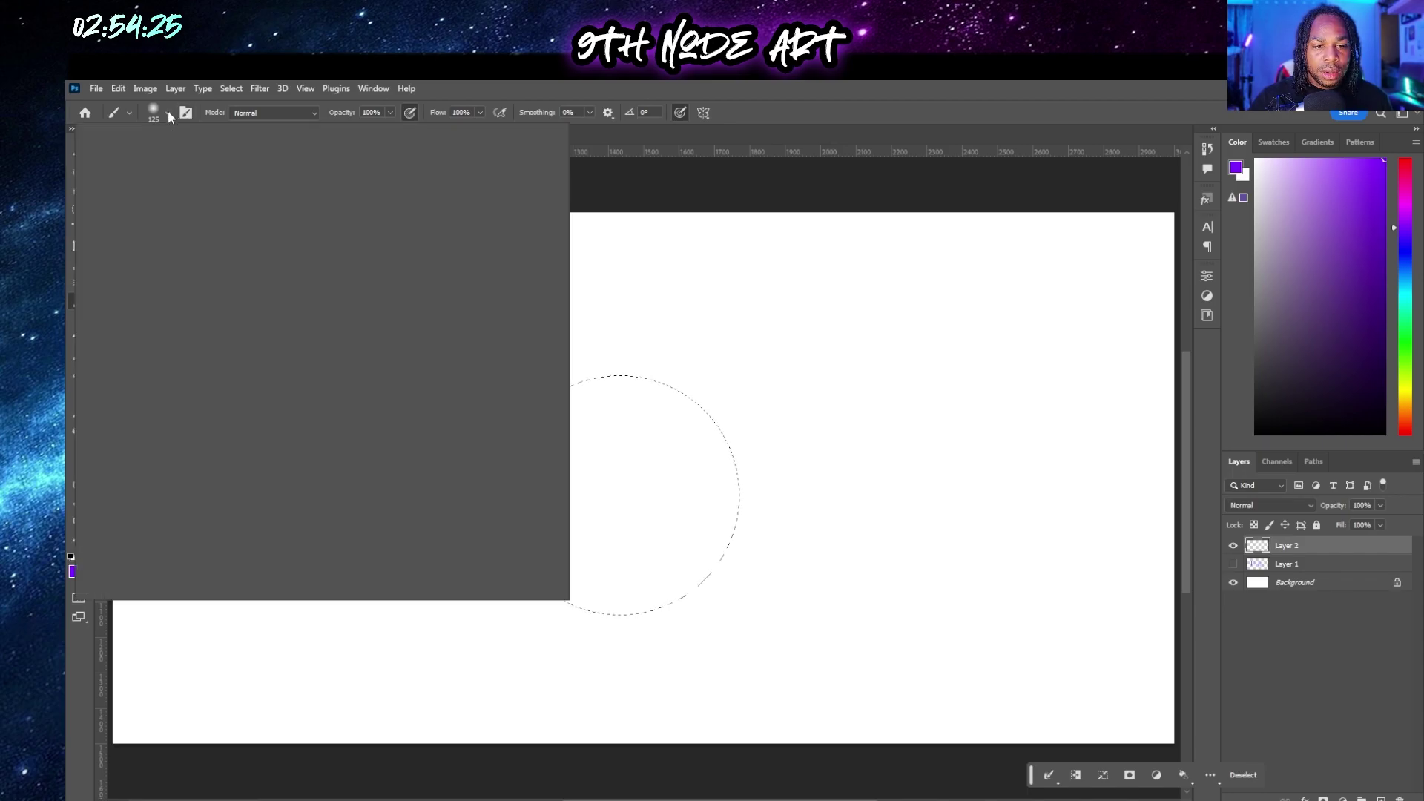
click(309, 299)
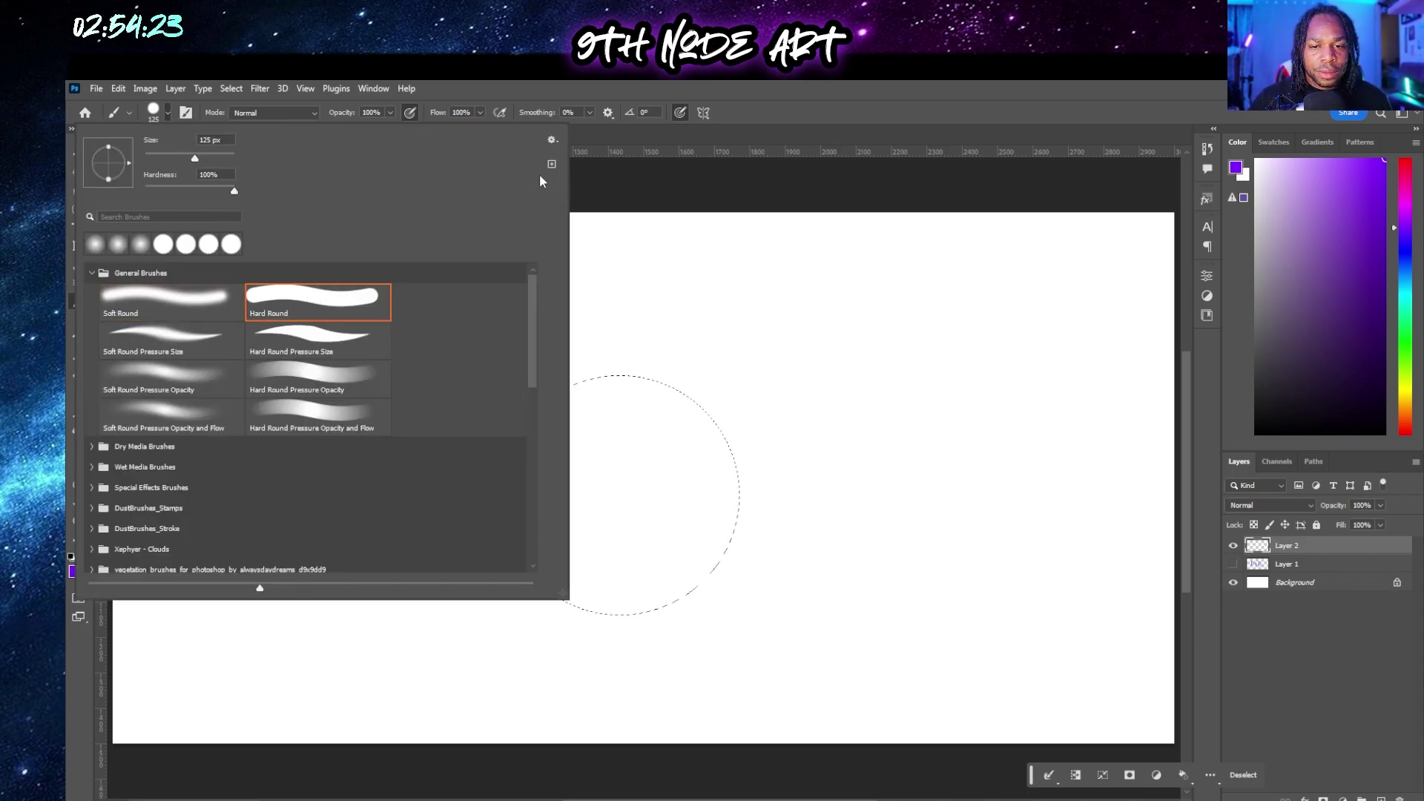
click(613, 184)
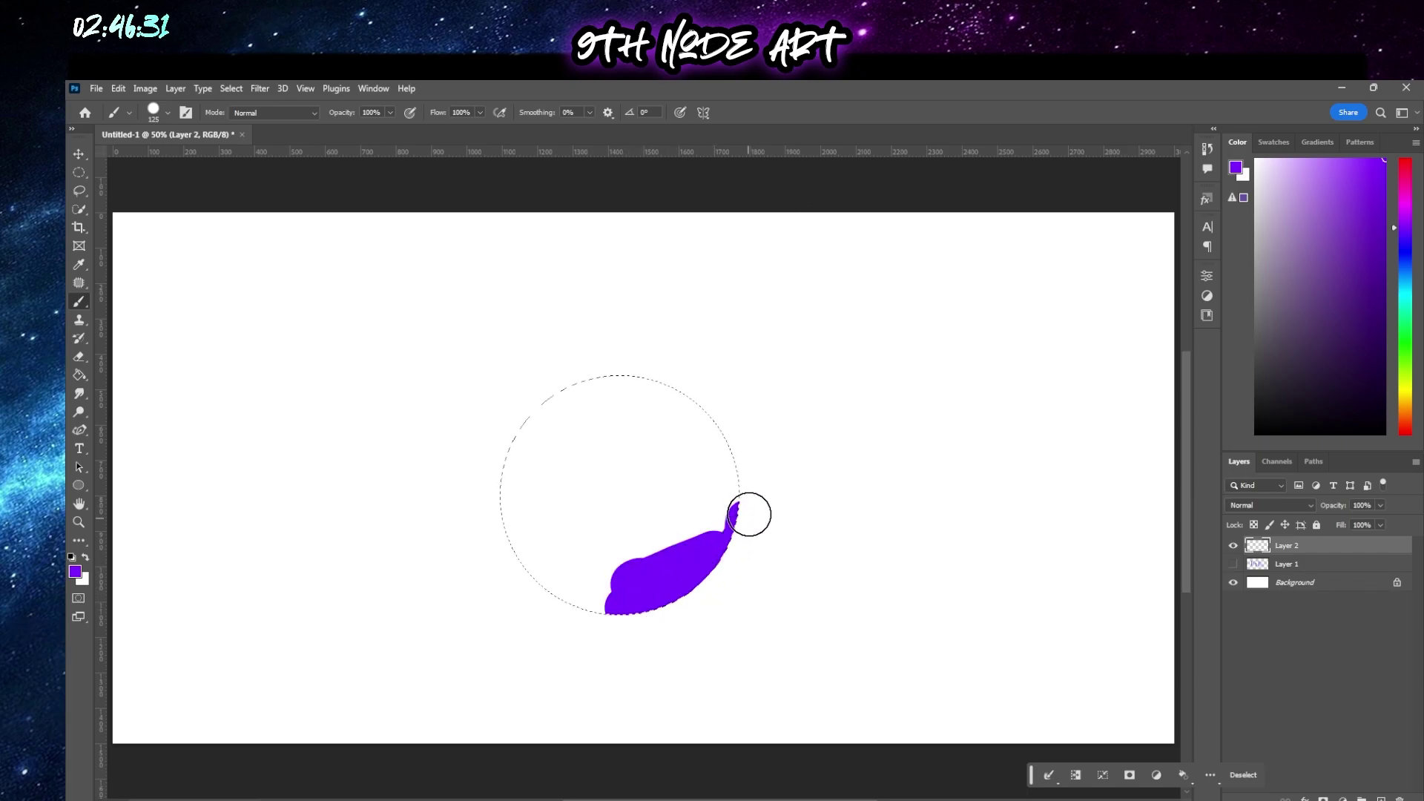
Fill the circle selection solid purple and brush a lighter purple band across it
mouse_move(725, 521)
mouse_down()
mouse_move(547, 595)
mouse_move(597, 547)
mouse_move(761, 450)
mouse_move(499, 579)
mouse_move(709, 451)
mouse_move(693, 443)
mouse_move(499, 542)
mouse_move(718, 402)
mouse_move(500, 504)
mouse_up()
mouse_move(580, 424)
mouse_down()
mouse_move(491, 471)
mouse_move(665, 370)
mouse_move(511, 432)
mouse_move(391, 521)
mouse_up()
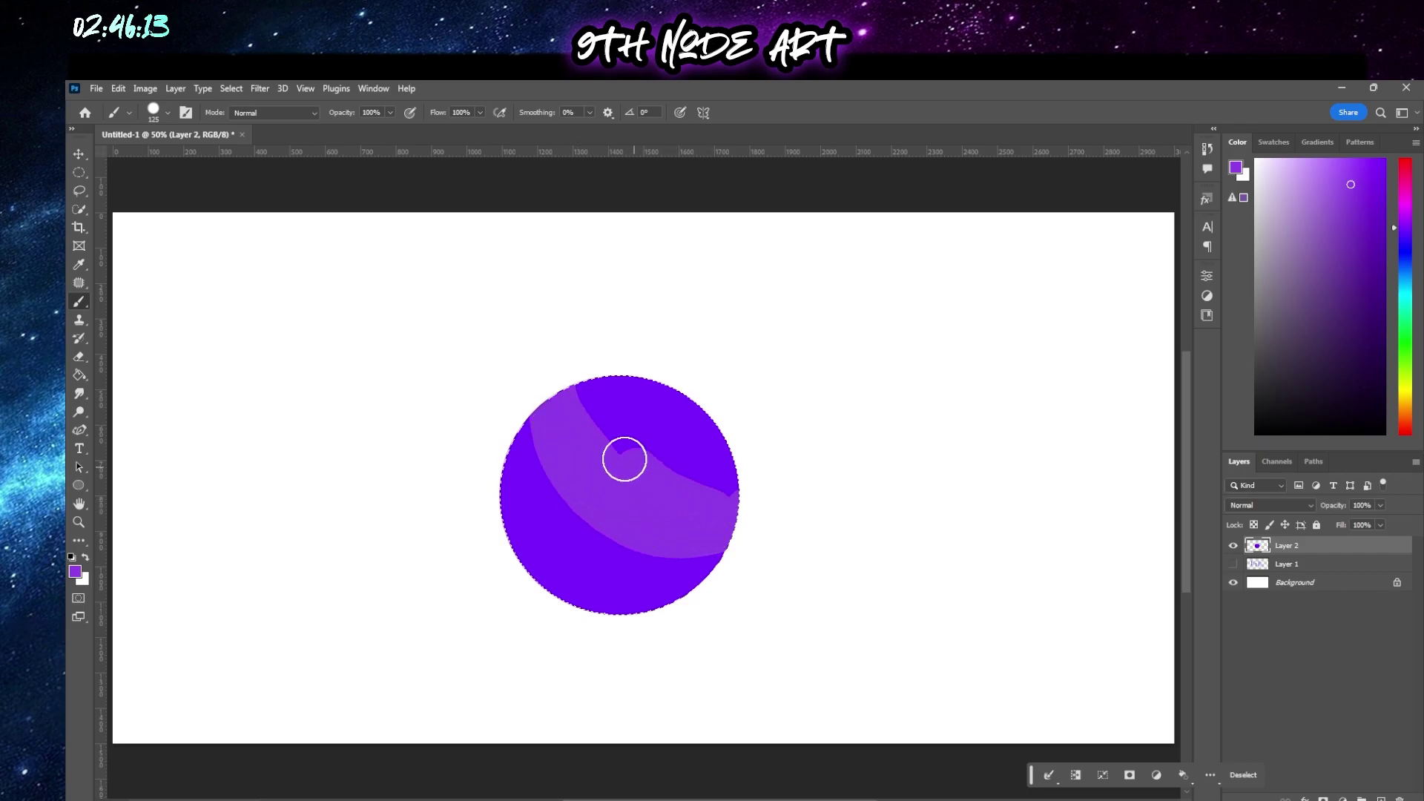
drag(619, 453, 661, 463)
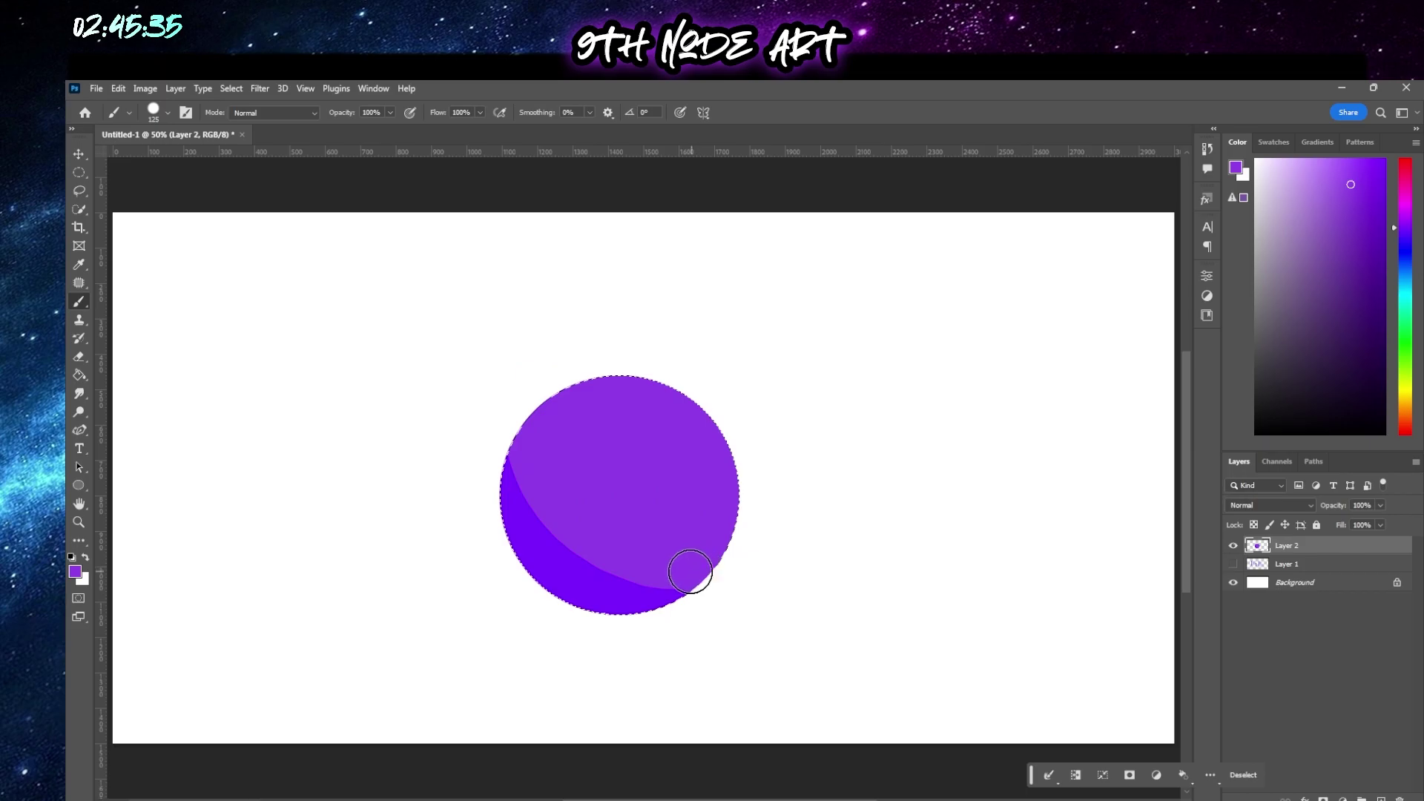
Paint lighter purple arcs over the dark crescent and along the sphere's right edge
mouse_move(688, 573)
mouse_down()
mouse_move(615, 567)
mouse_move(557, 523)
mouse_move(523, 455)
mouse_move(529, 382)
mouse_move(553, 365)
mouse_up()
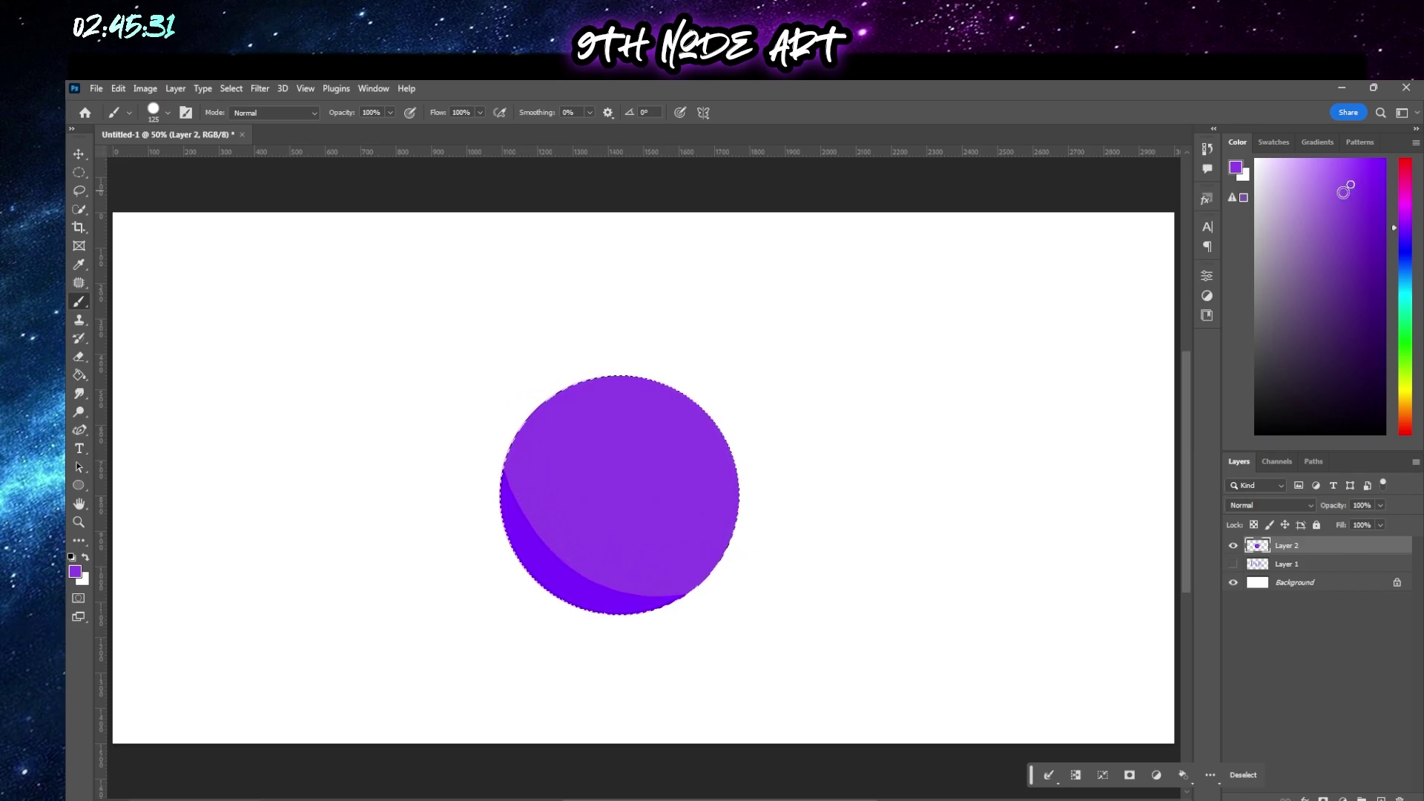
mouse_move(667, 528)
mouse_down()
mouse_move(717, 545)
mouse_move(654, 543)
mouse_move(584, 491)
mouse_move(551, 413)
mouse_move(632, 502)
mouse_move(716, 546)
mouse_move(596, 431)
mouse_move(618, 416)
mouse_move(737, 520)
mouse_move(645, 428)
mouse_move(652, 397)
mouse_move(732, 490)
mouse_move(661, 359)
mouse_up()
mouse_move(1328, 207)
mouse_down()
mouse_move(1342, 194)
mouse_move(1332, 203)
mouse_up()
mouse_move(685, 487)
mouse_down()
mouse_move(740, 501)
mouse_move(716, 517)
mouse_move(661, 512)
mouse_move(610, 459)
mouse_move(592, 393)
mouse_move(651, 476)
mouse_move(727, 489)
mouse_move(625, 405)
mouse_up()
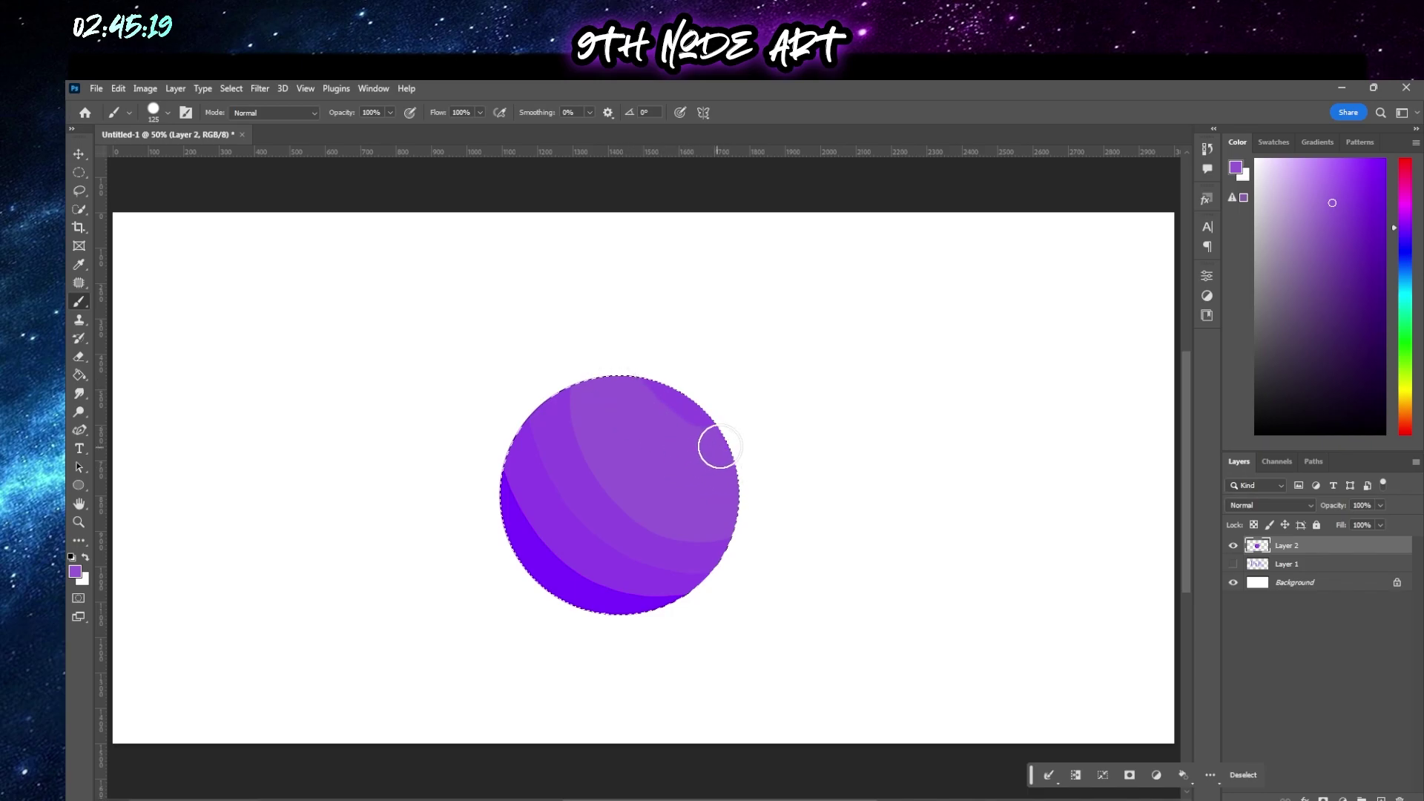
Brush successively lighter purple bands toward the top, then pick pale lavender for the highlight
click(1321, 215)
mouse_move(737, 465)
mouse_down()
mouse_move(684, 472)
mouse_move(643, 443)
mouse_move(618, 369)
mouse_move(680, 436)
mouse_move(705, 416)
mouse_up()
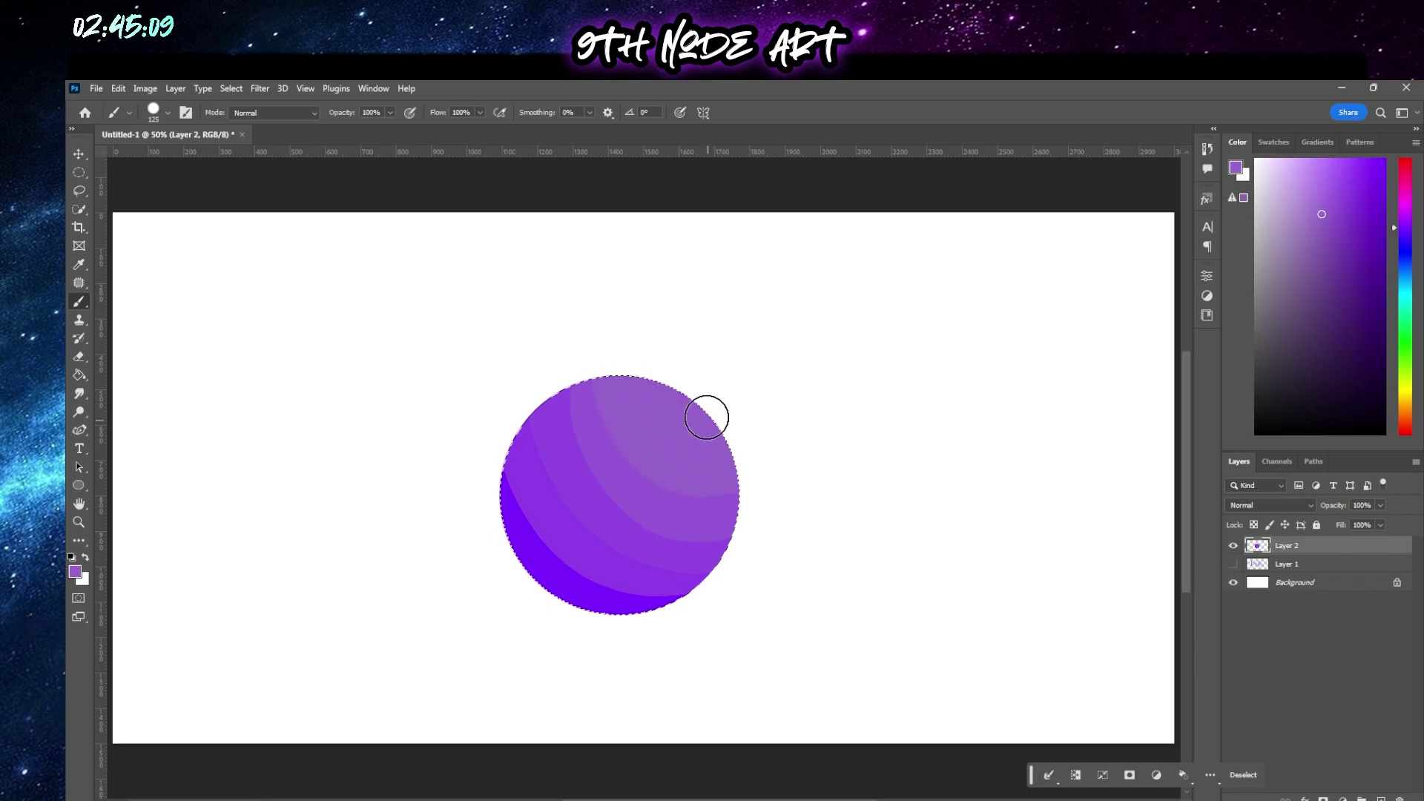
click(1301, 209)
mouse_move(711, 433)
mouse_down()
mouse_move(663, 415)
mouse_move(648, 371)
mouse_move(693, 407)
mouse_up()
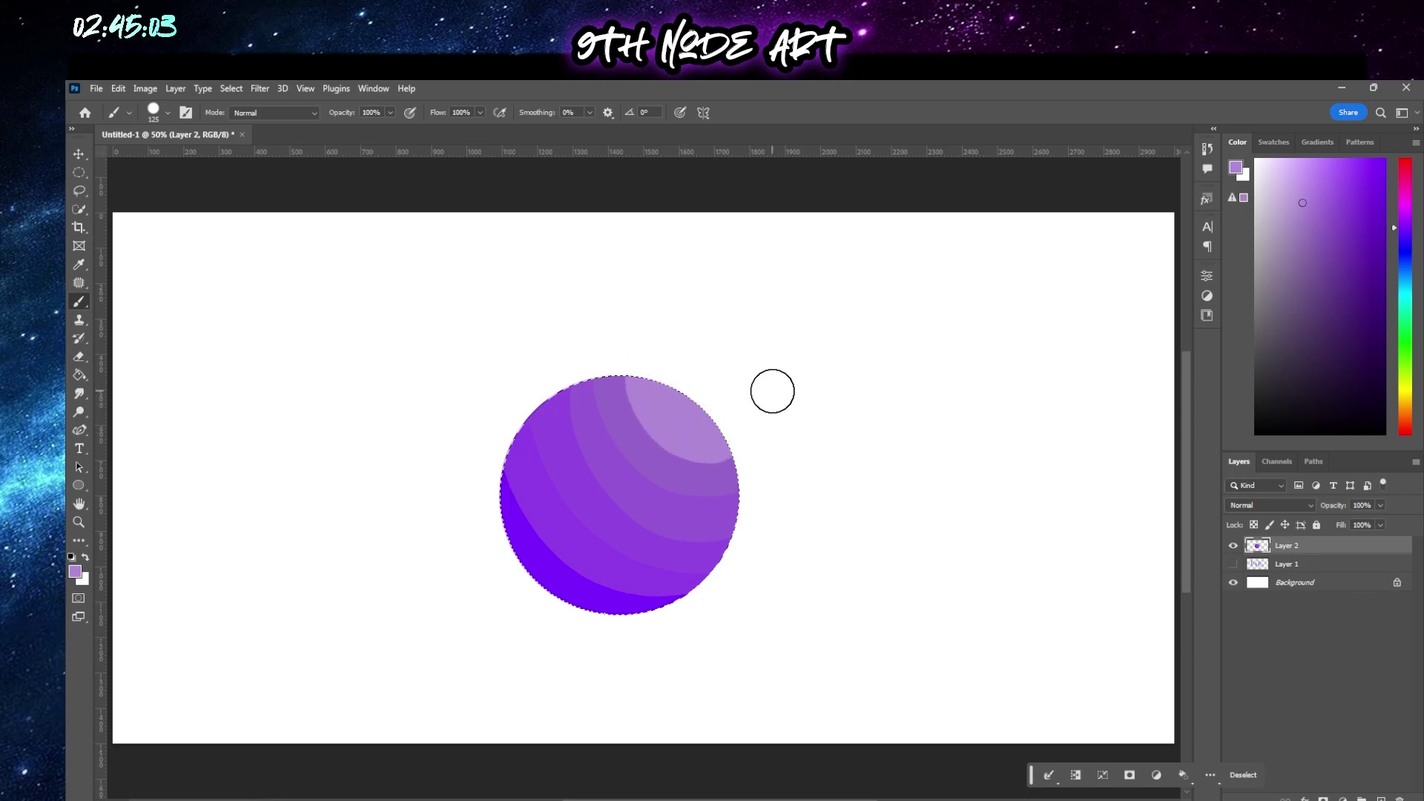
click(1289, 190)
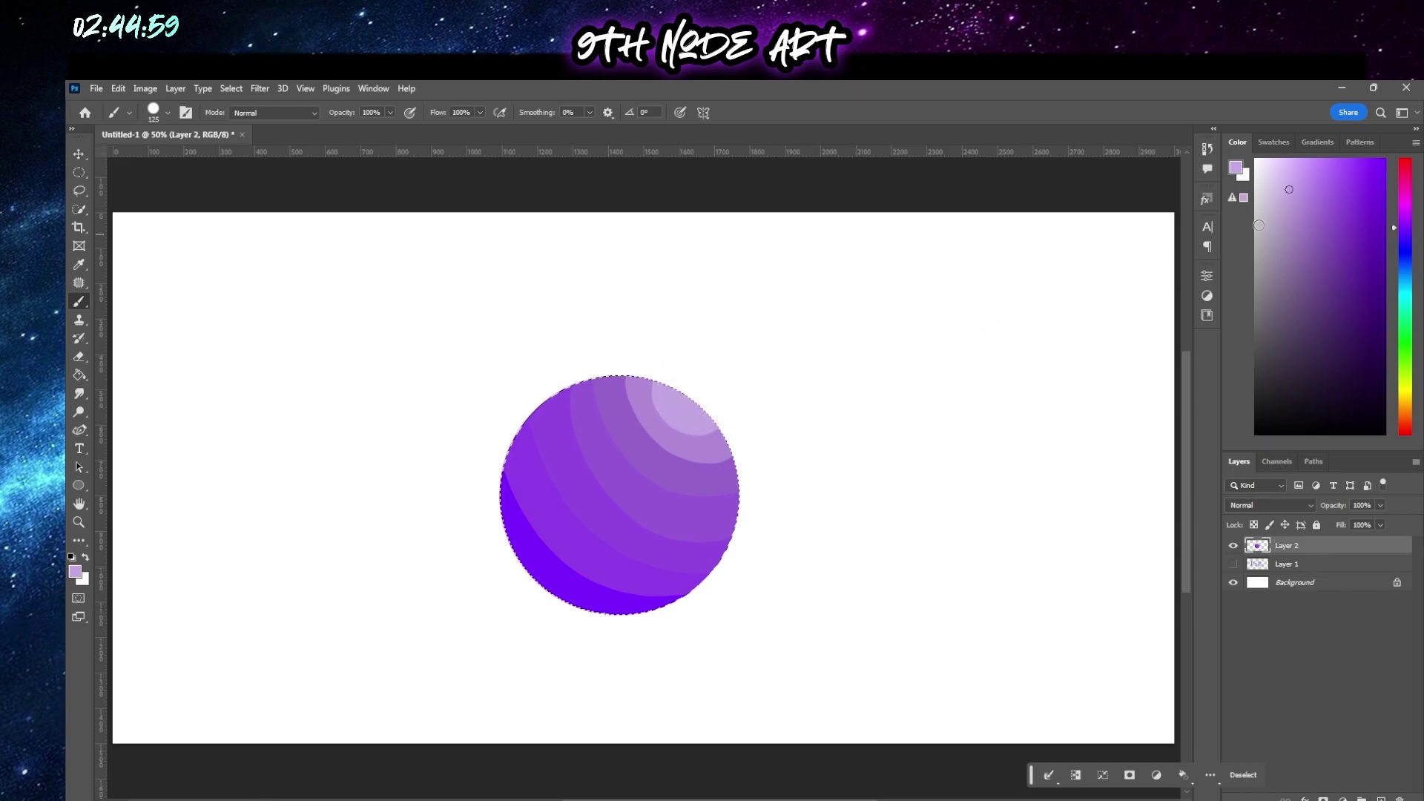
click(1281, 175)
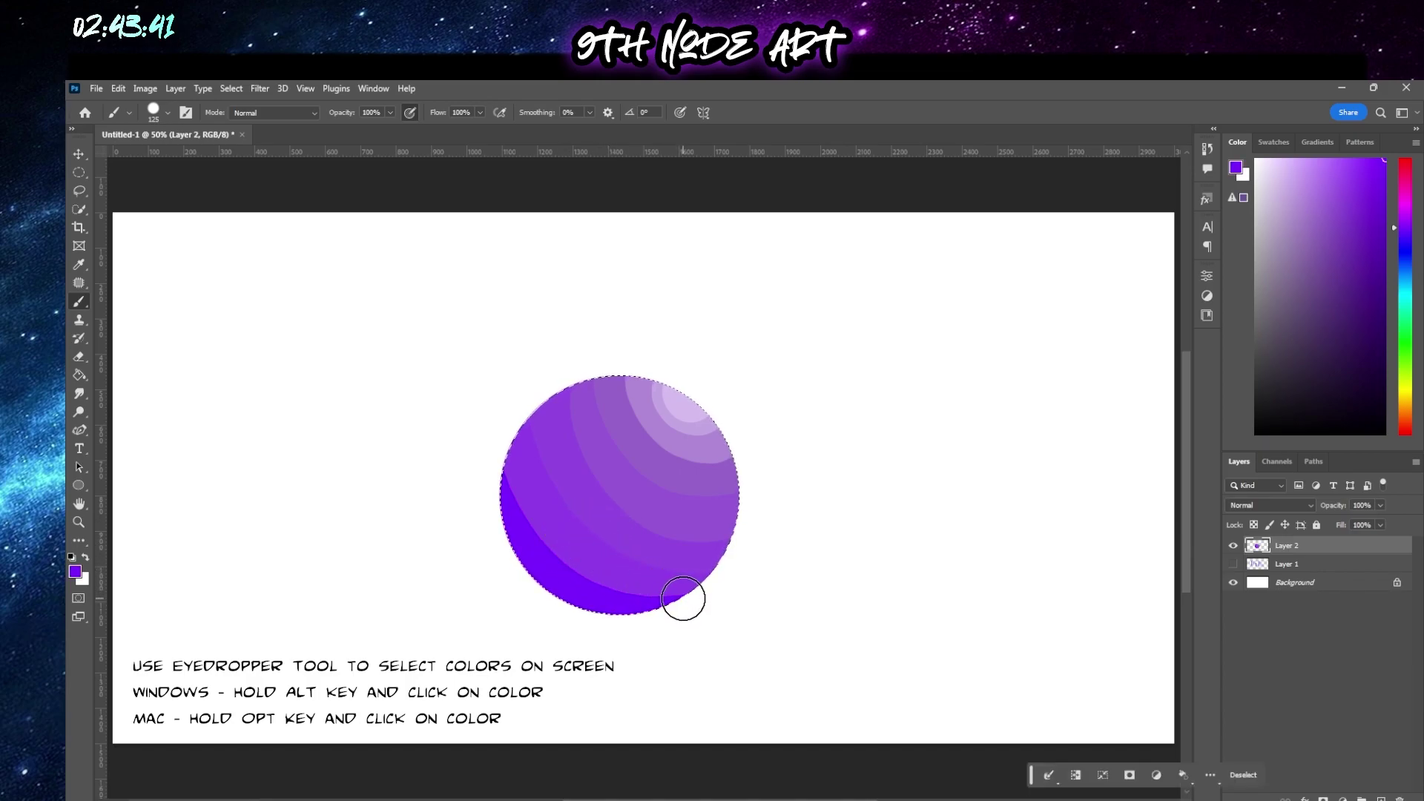
Lay violet shading along the sphere's lower-left edge and smooth those band boundaries
drag(615, 583, 589, 569)
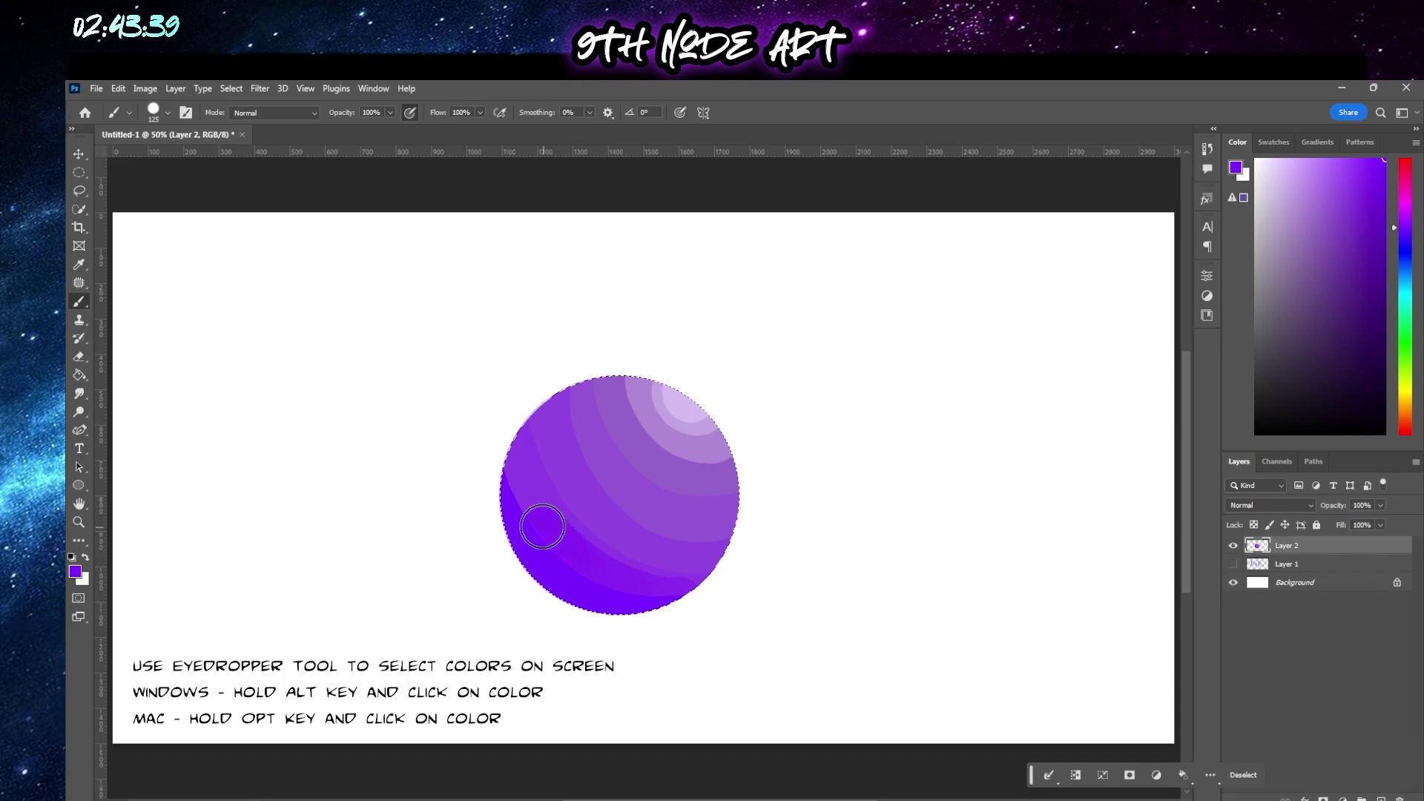
drag(541, 525, 499, 400)
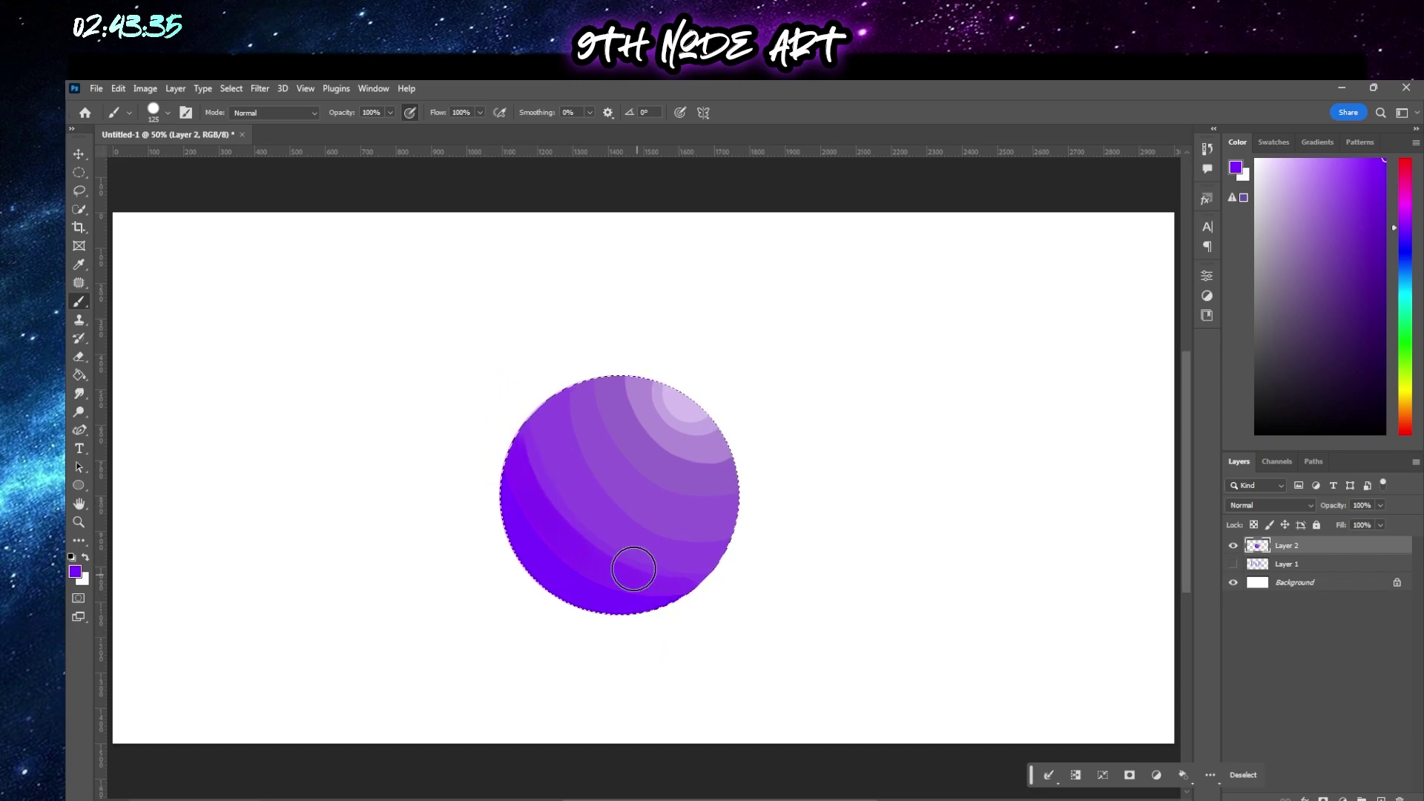
alt+click(555, 483)
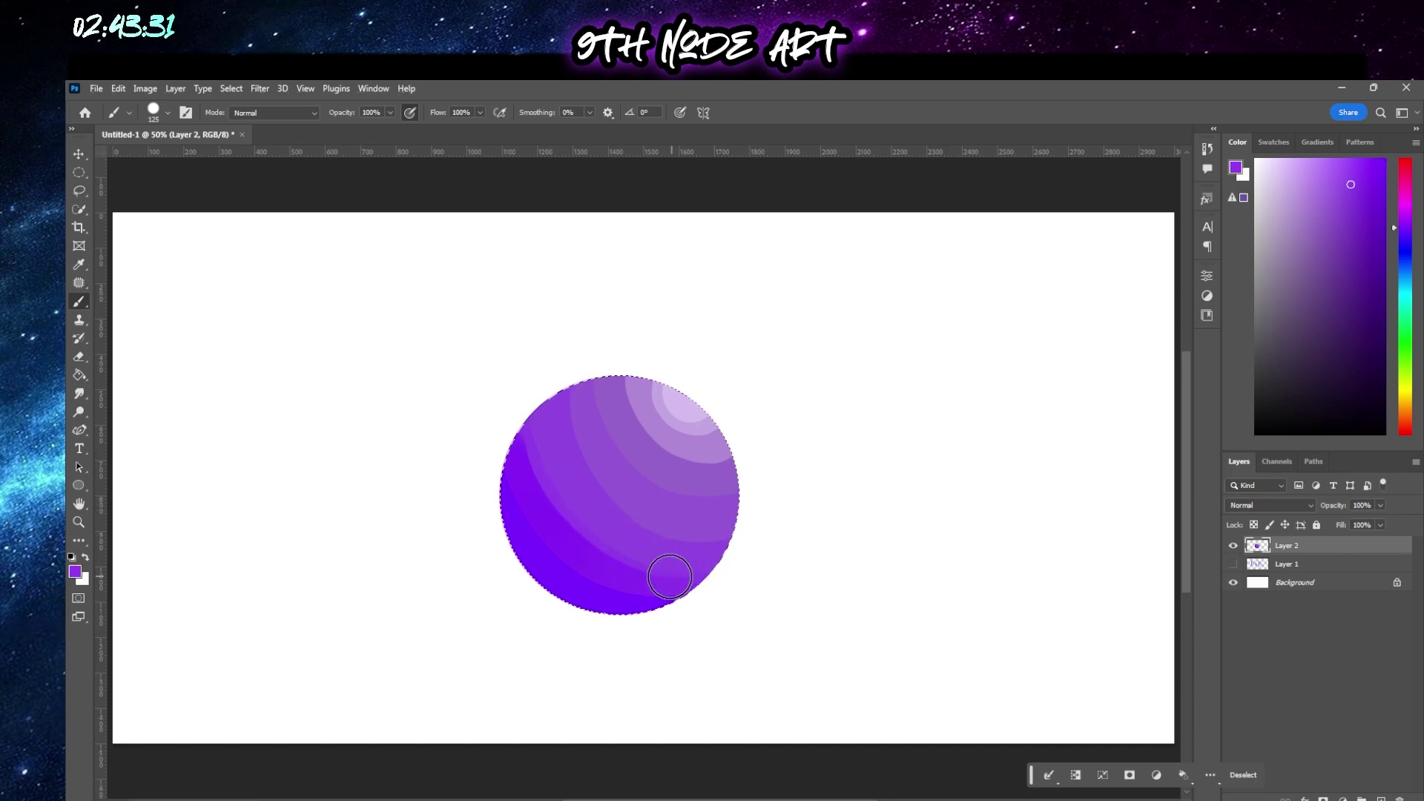
mouse_move(668, 576)
mouse_down()
mouse_move(605, 548)
mouse_move(552, 496)
mouse_move(534, 385)
mouse_up()
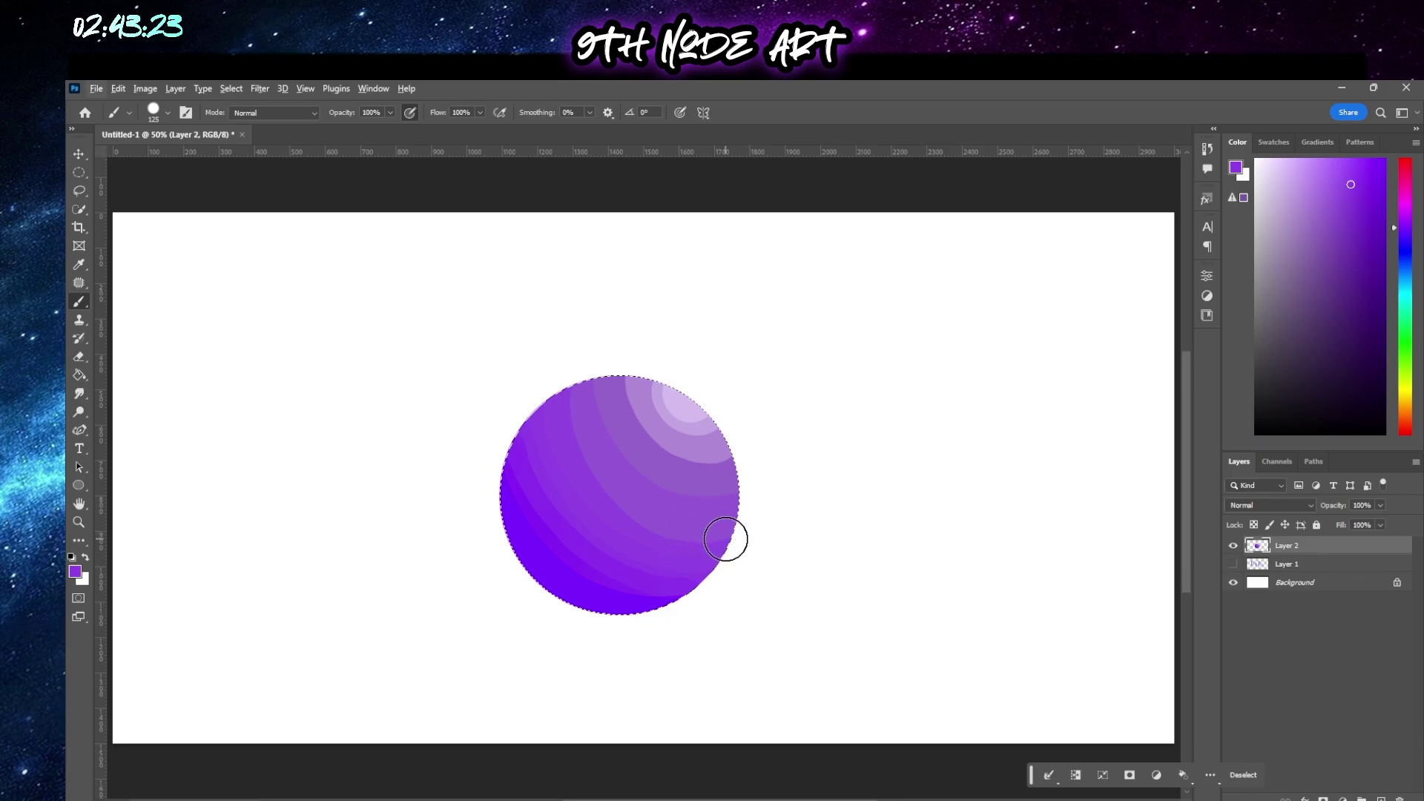
mouse_move(726, 539)
mouse_down()
mouse_move(618, 506)
mouse_move(573, 441)
mouse_move(559, 382)
mouse_up()
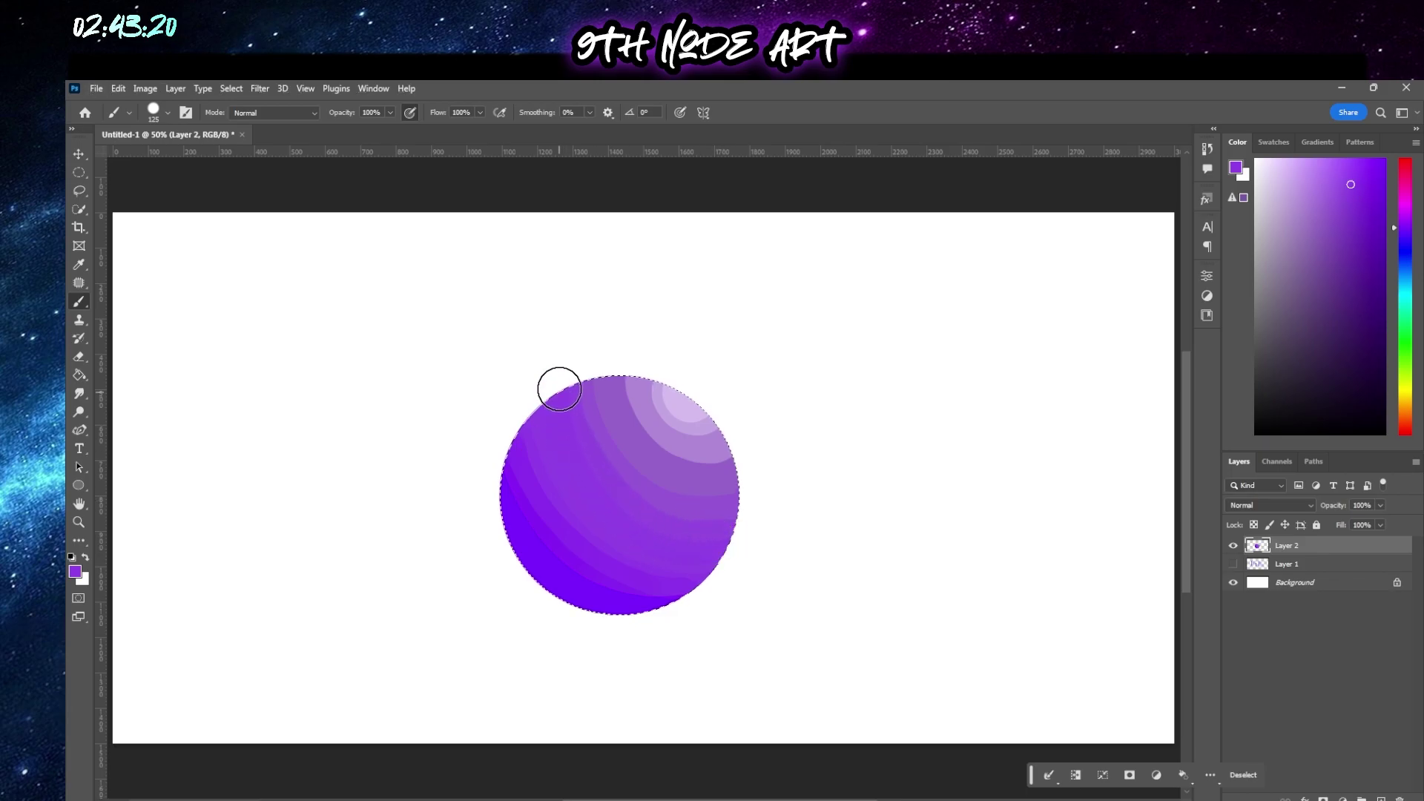
Sample lavender from the highlight and blend it near the sphere's top
alt+click(717, 480)
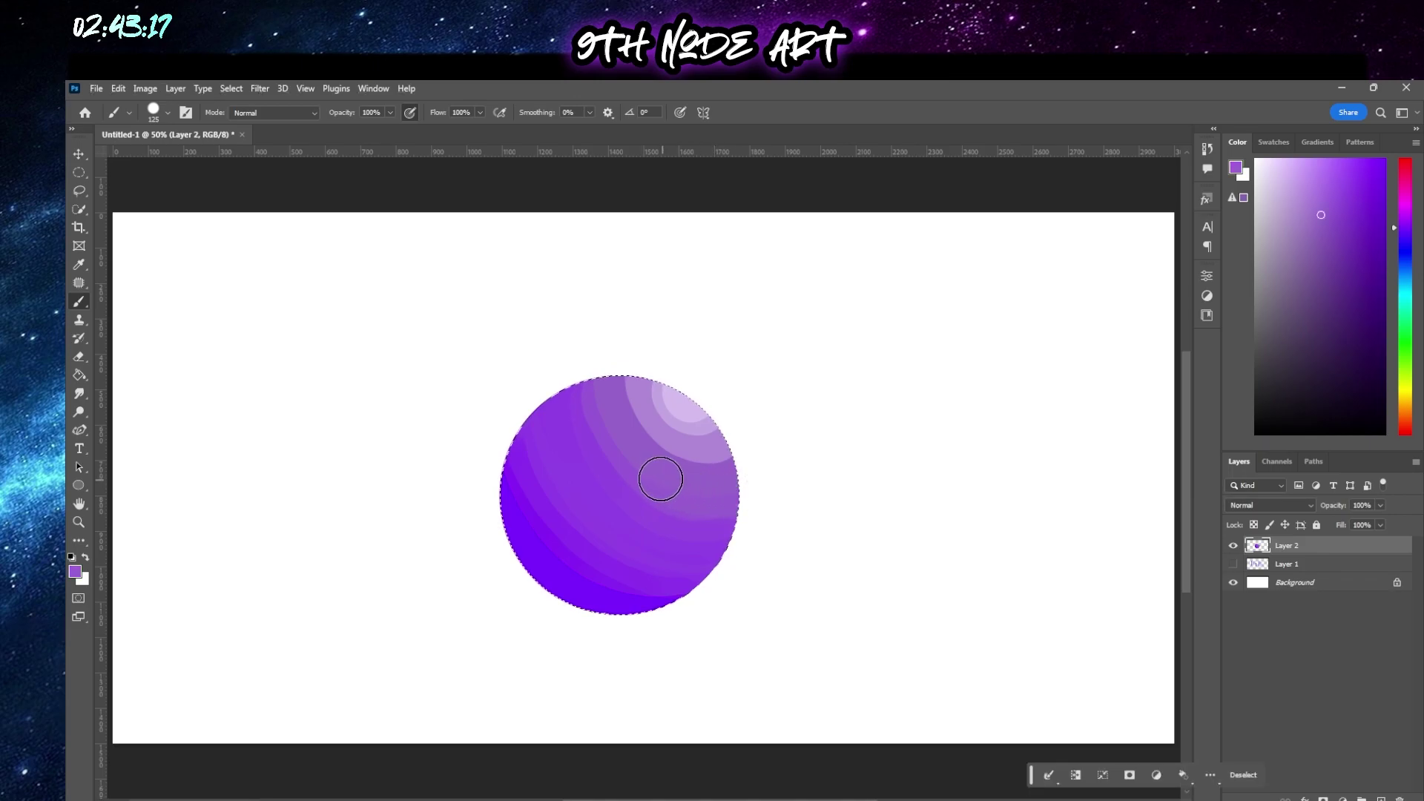
alt+click(677, 435)
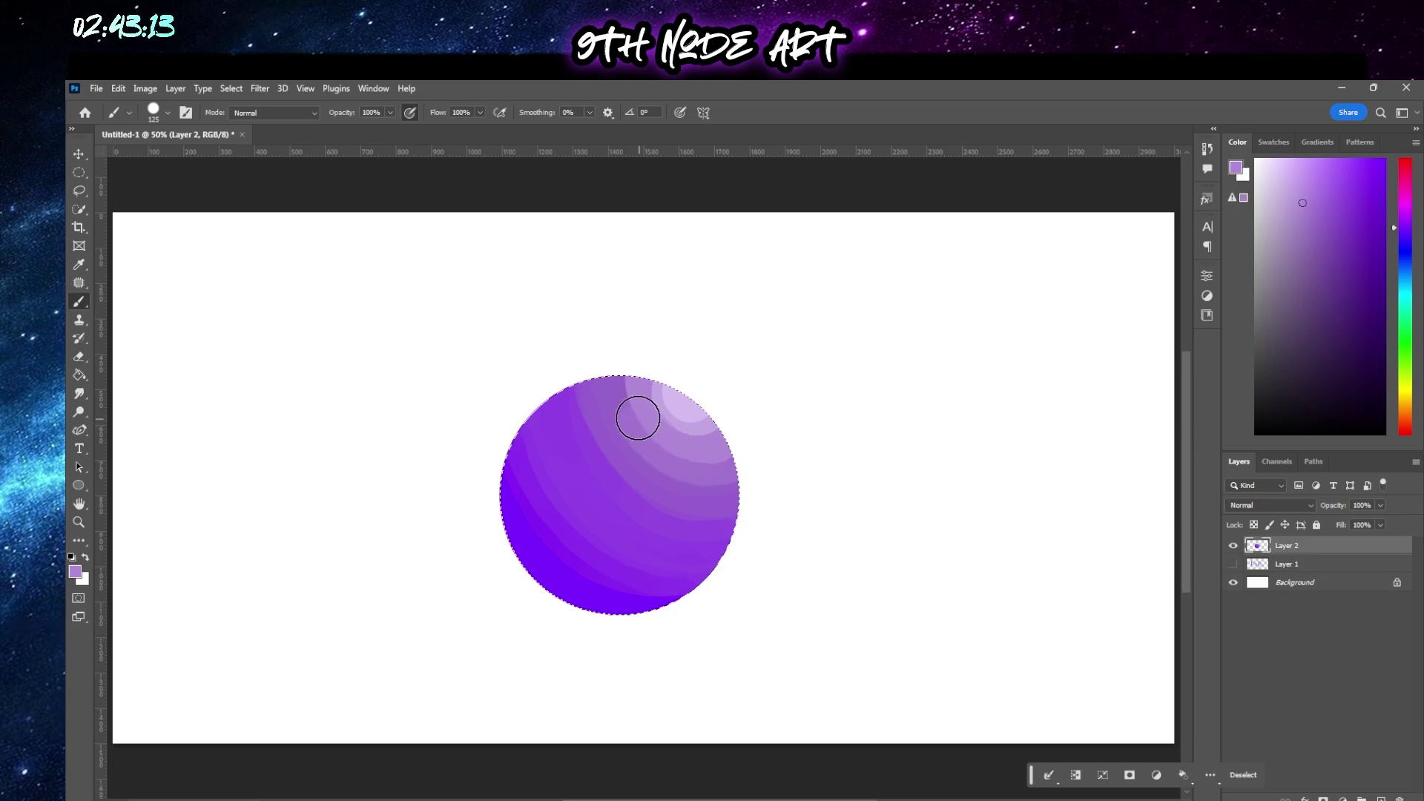
mouse_move(637, 416)
mouse_down()
mouse_move(620, 359)
mouse_move(705, 433)
mouse_move(667, 420)
mouse_move(651, 369)
mouse_move(731, 429)
mouse_move(724, 500)
mouse_move(636, 385)
mouse_move(688, 444)
mouse_move(677, 394)
mouse_move(693, 416)
mouse_move(625, 453)
mouse_up()
alt+click(699, 422)
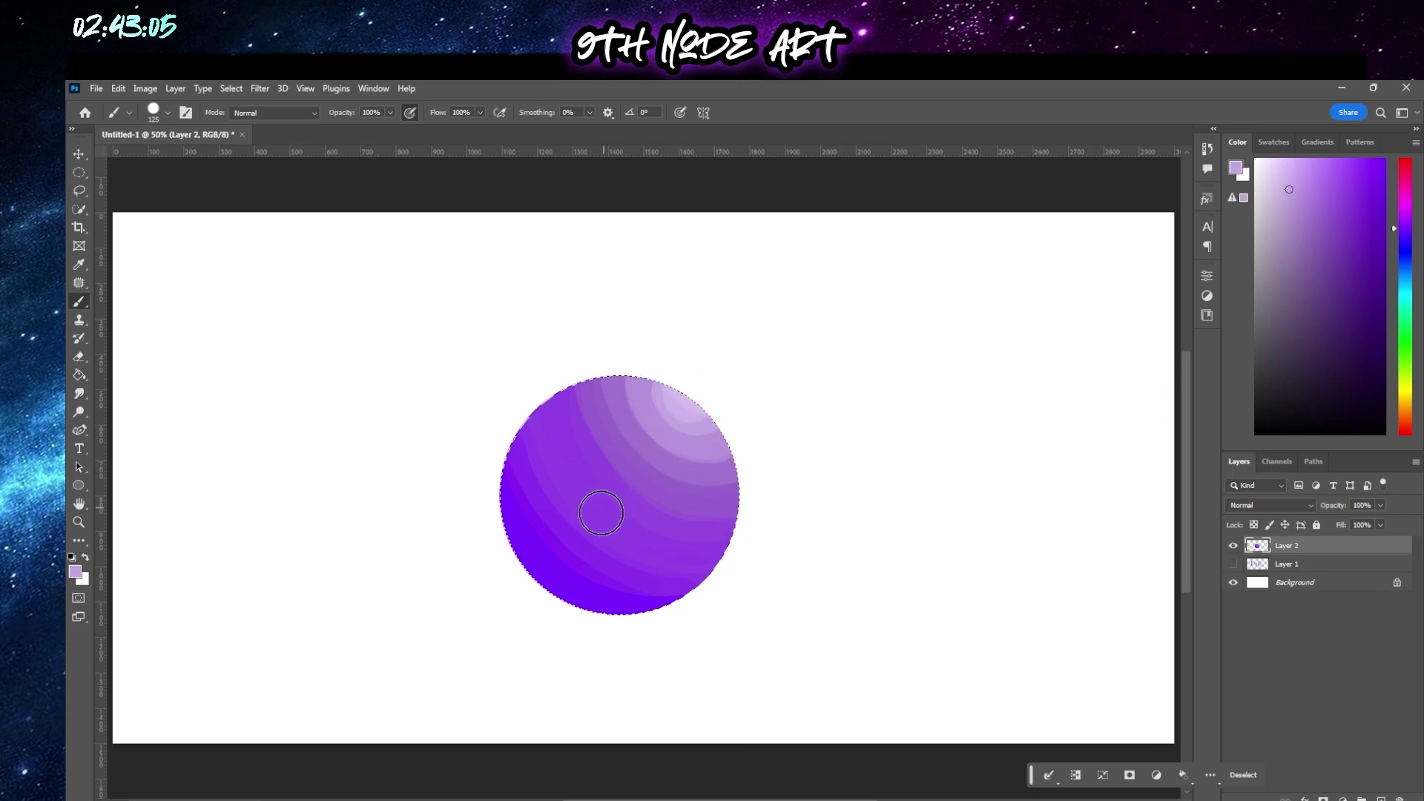
Sample several purples from the sphere and blend light lavender into the highlight band
alt+click(604, 586)
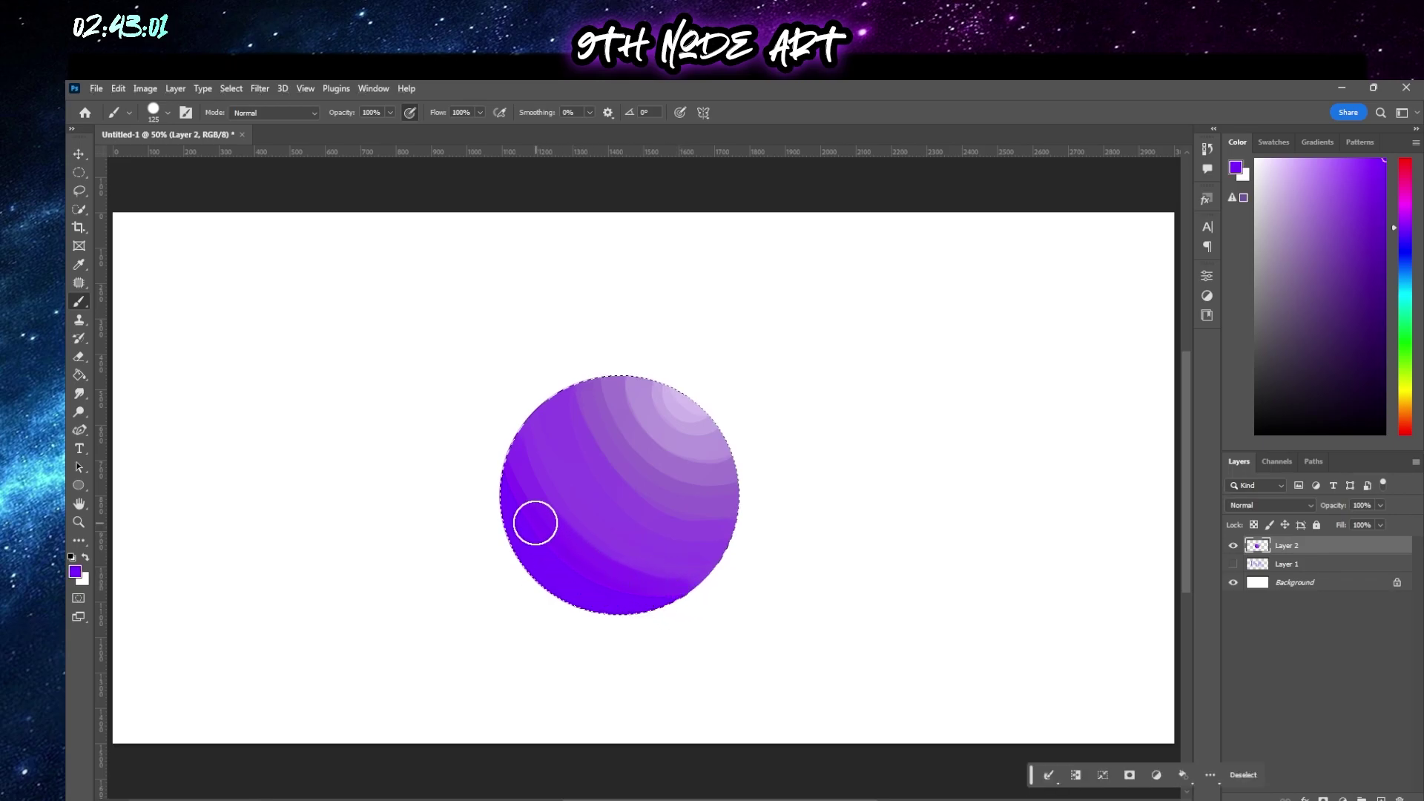
alt+click(659, 568)
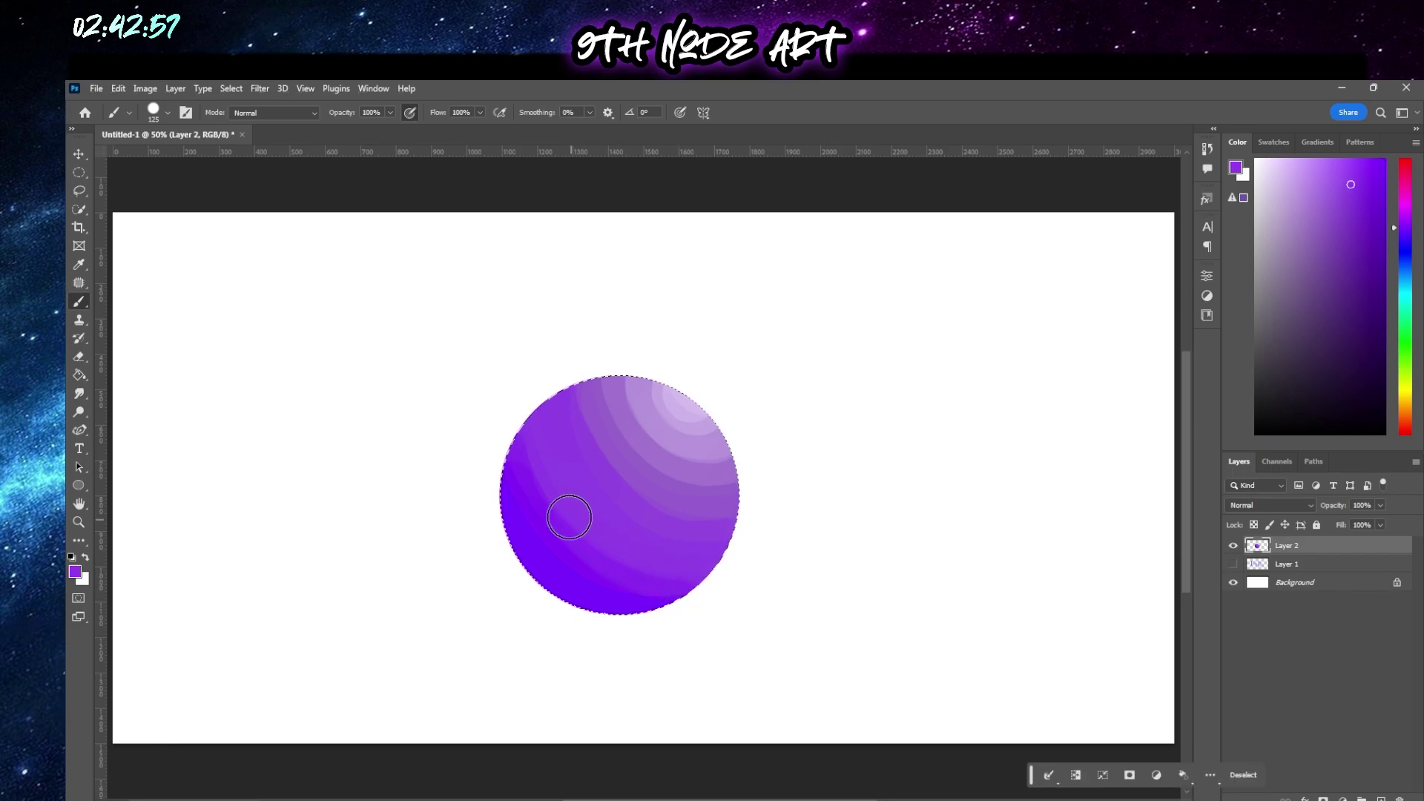
alt+click(609, 569)
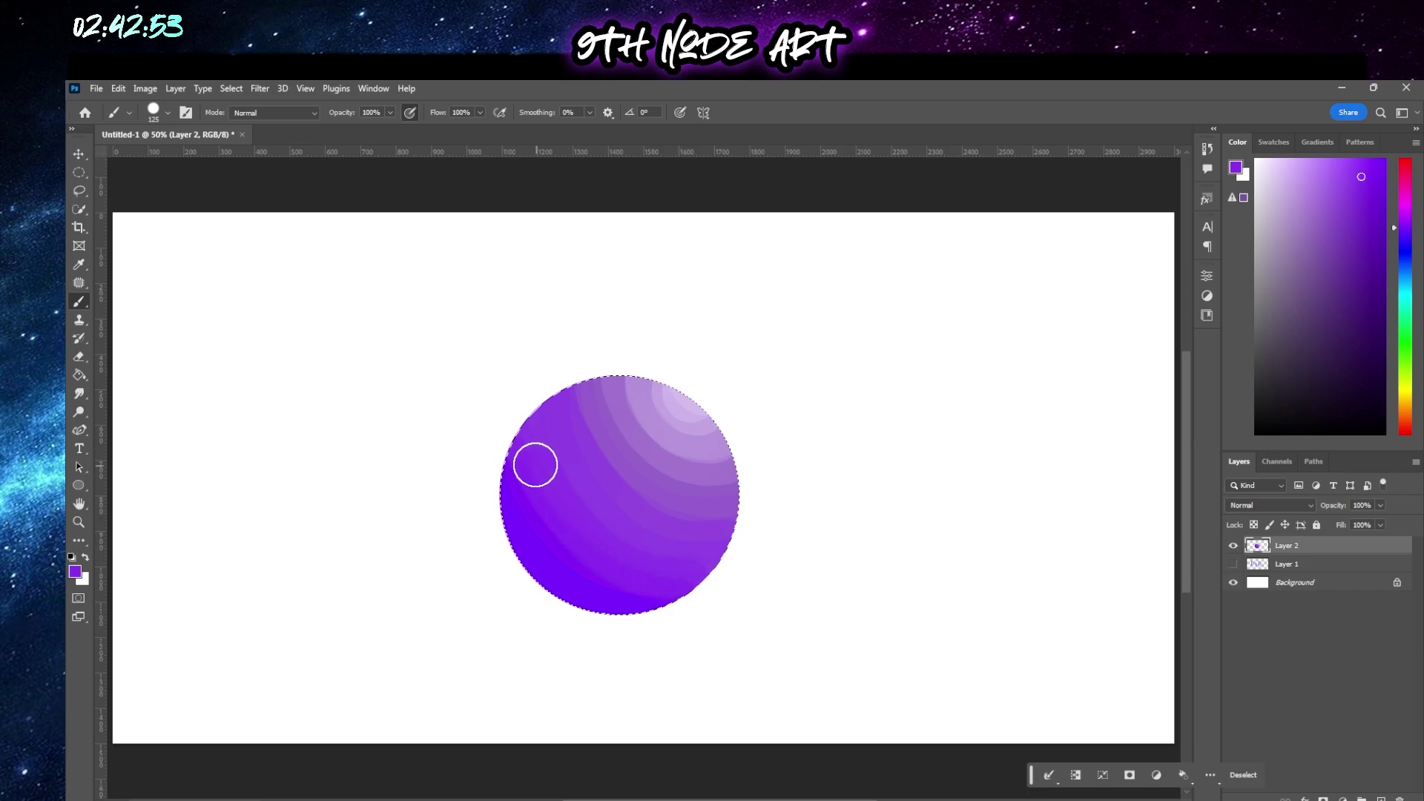
alt+click(692, 550)
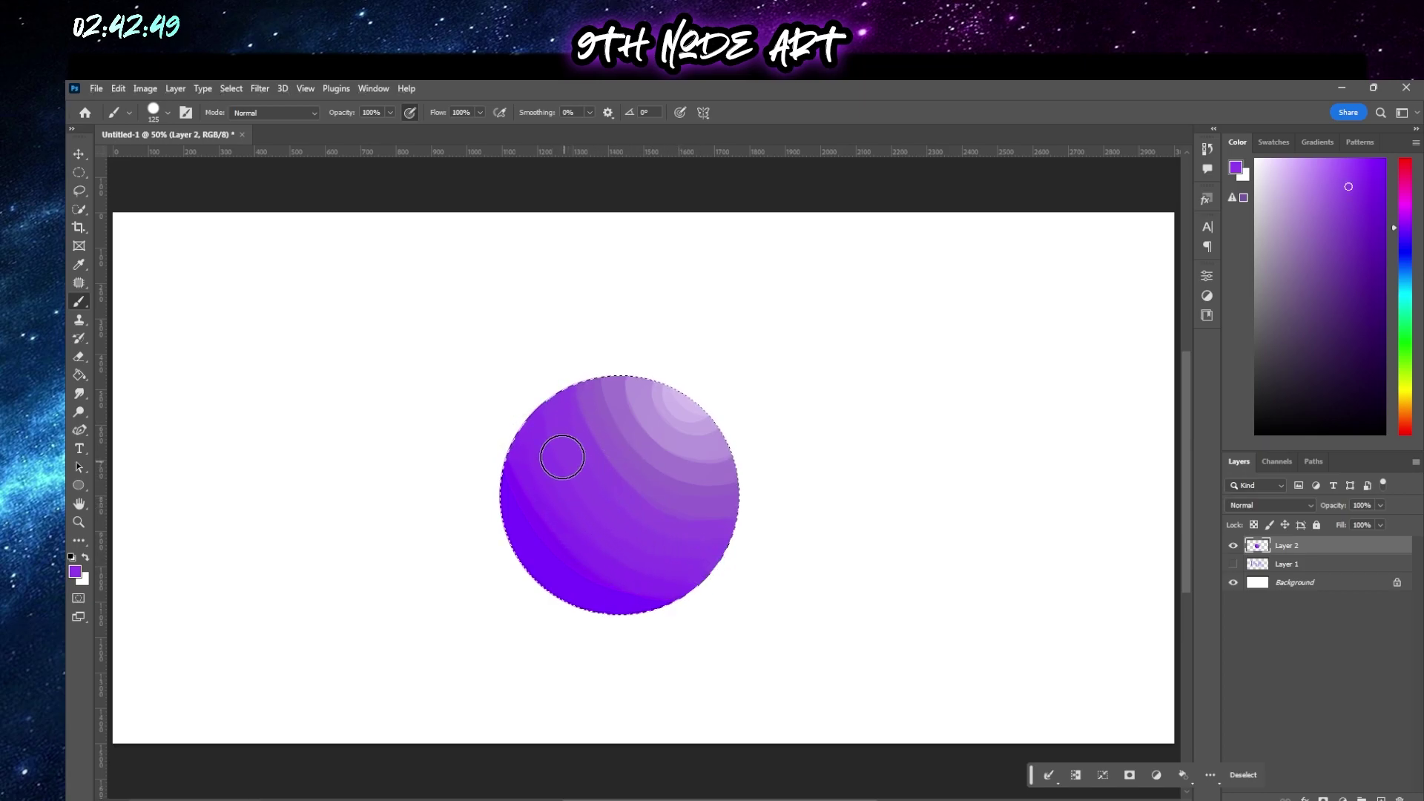
alt+click(702, 499)
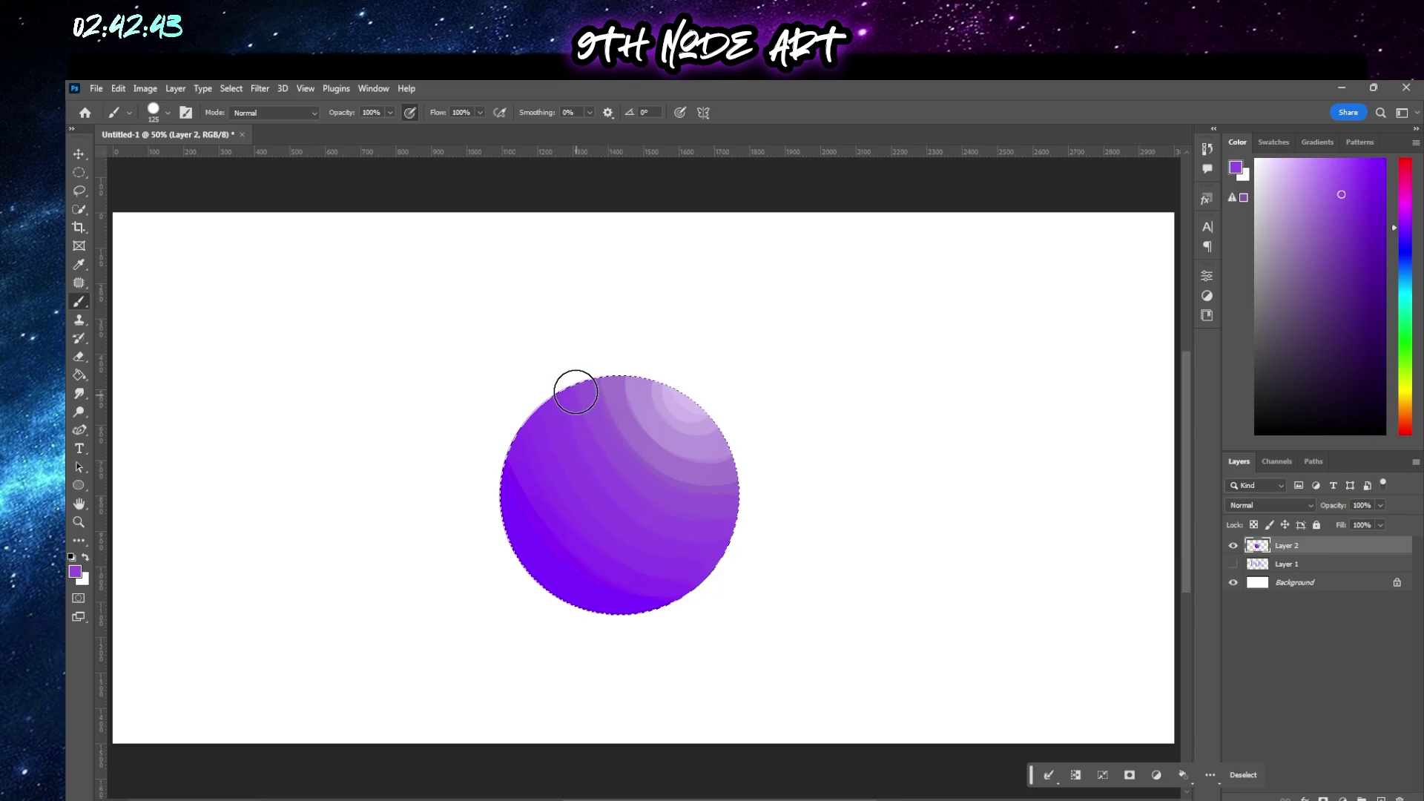
alt+click(726, 486)
mouse_move(692, 487)
mouse_down()
mouse_move(640, 453)
mouse_move(600, 378)
mouse_move(634, 366)
mouse_move(682, 411)
mouse_move(693, 449)
mouse_move(731, 461)
mouse_move(668, 446)
mouse_move(643, 419)
mouse_move(630, 390)
mouse_move(640, 351)
mouse_move(719, 450)
mouse_move(682, 371)
mouse_up()
Blend a lighter sampled lavender along the upper-right highlight
alt+click(719, 456)
alt+click(723, 448)
alt+click(713, 423)
mouse_move(719, 430)
mouse_down()
mouse_move(665, 417)
mouse_move(657, 362)
mouse_move(696, 387)
mouse_move(708, 423)
mouse_move(673, 408)
mouse_move(667, 358)
mouse_move(751, 481)
mouse_move(719, 492)
mouse_move(678, 464)
mouse_up()
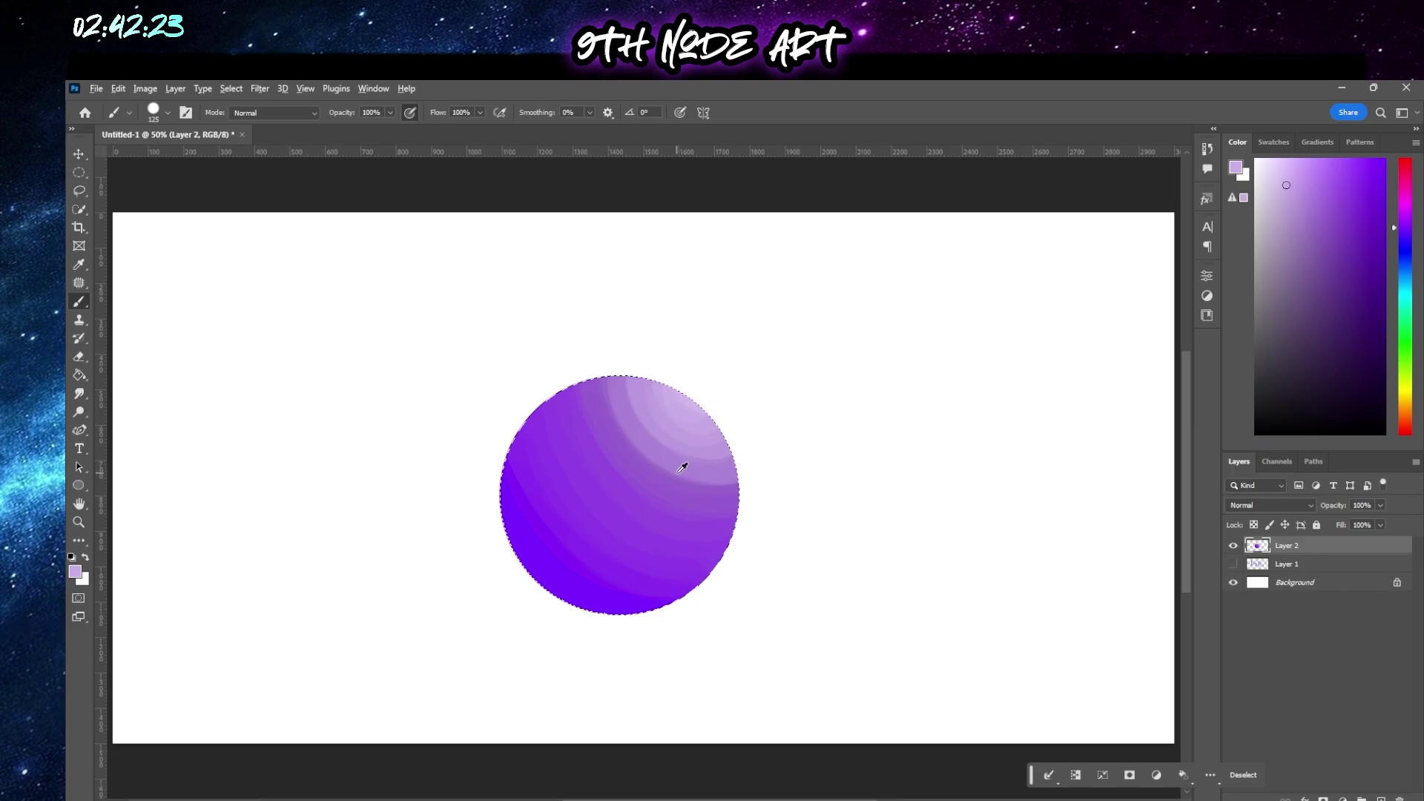
Paint vivid sampled purple along the upper-left edge and blend lighter purple over the lower middle
alt+click(682, 467)
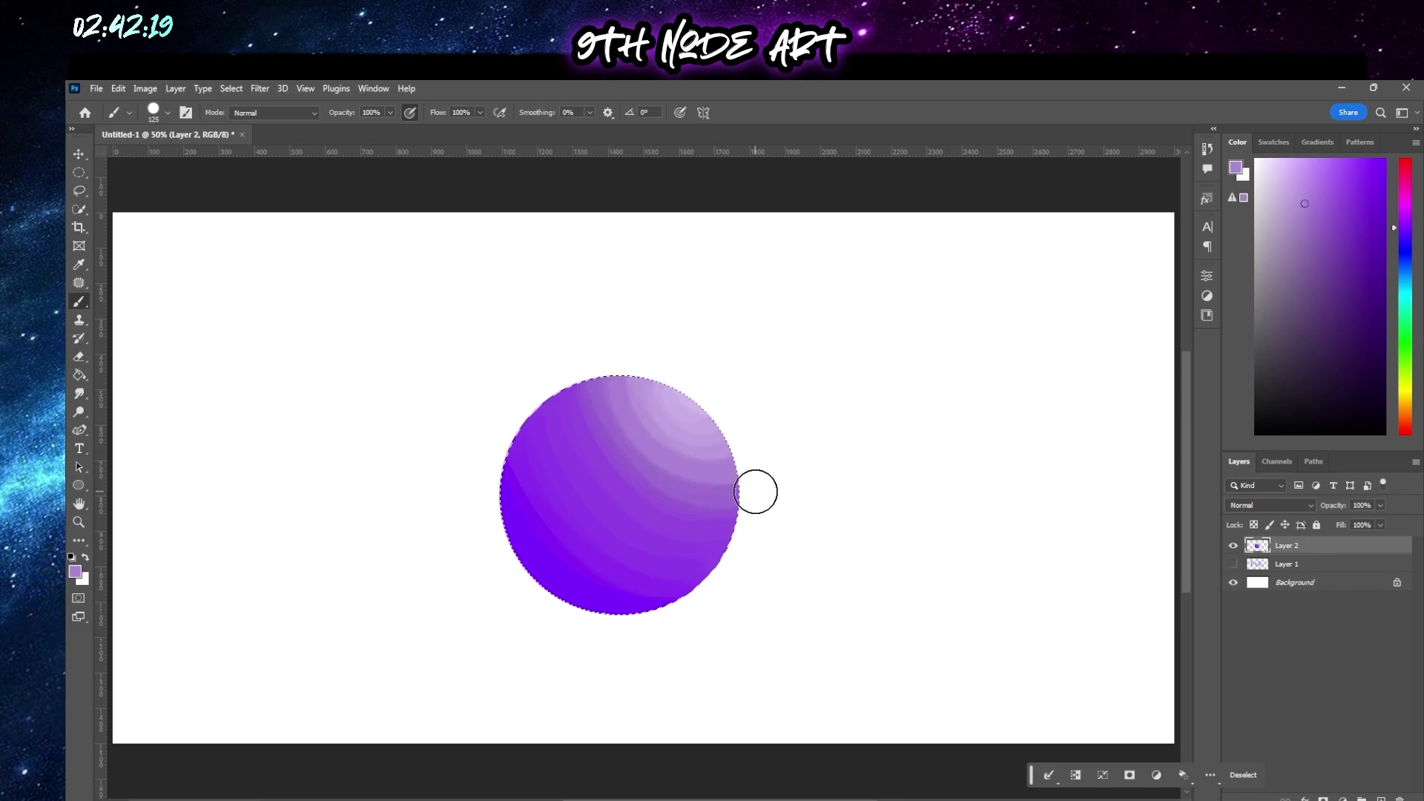
alt+click(698, 498)
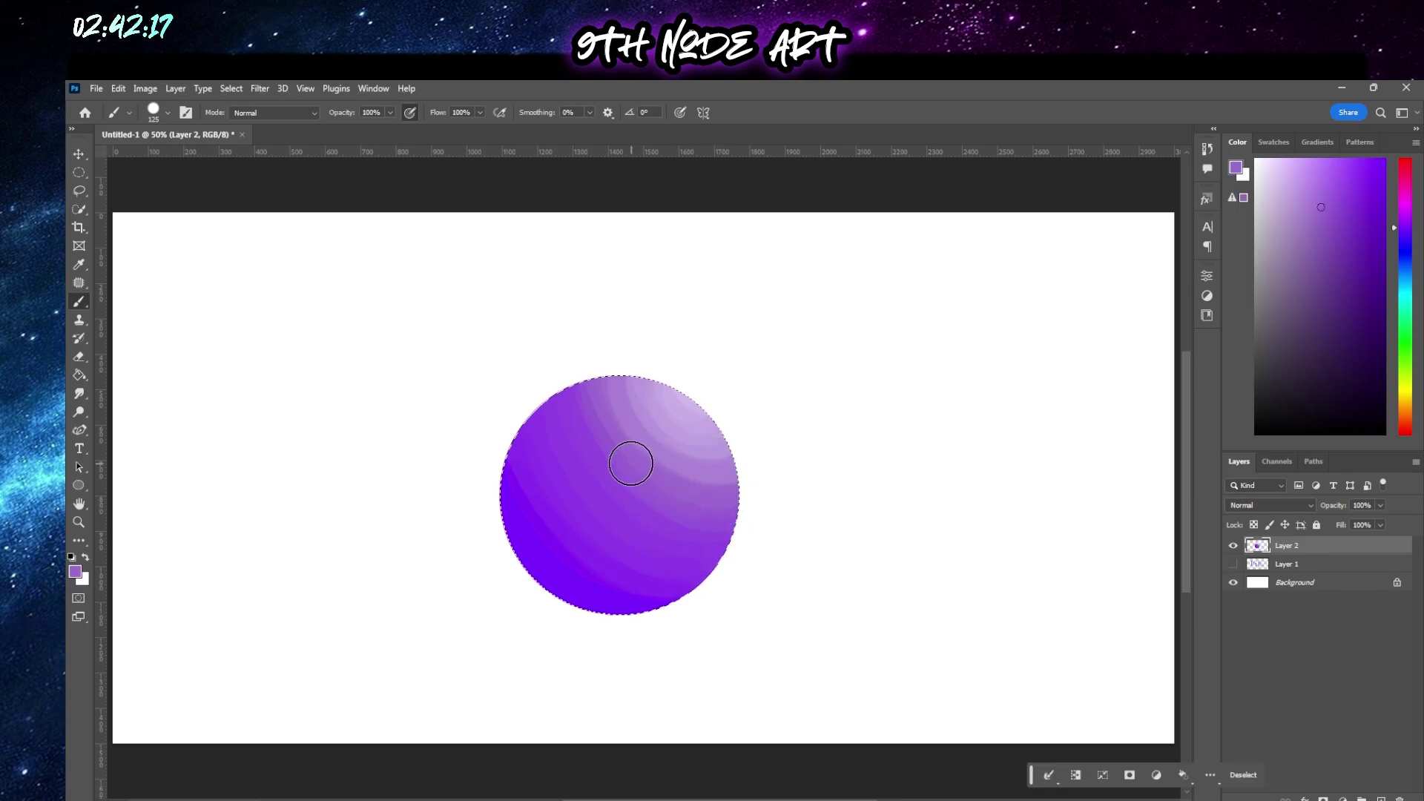
alt+click(719, 518)
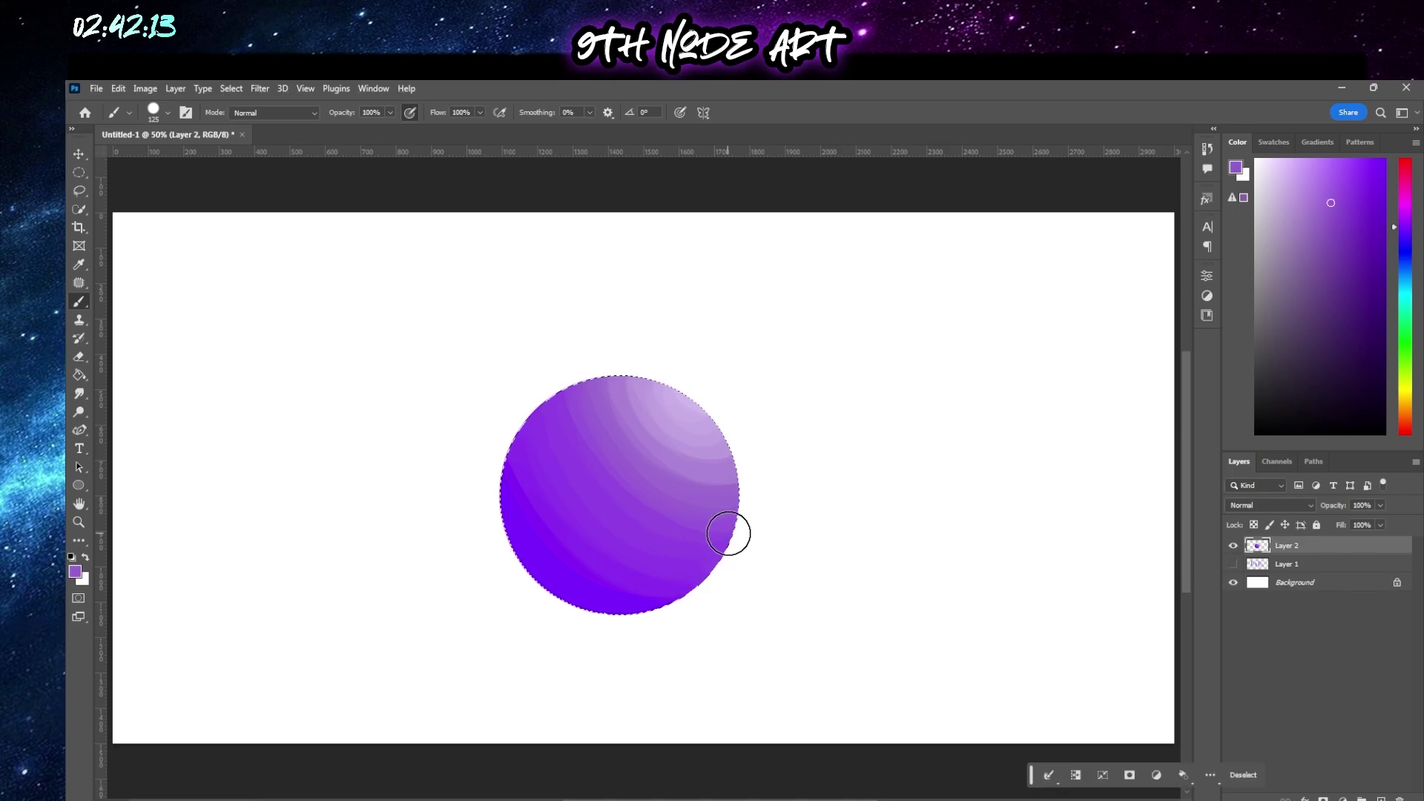
alt+click(599, 585)
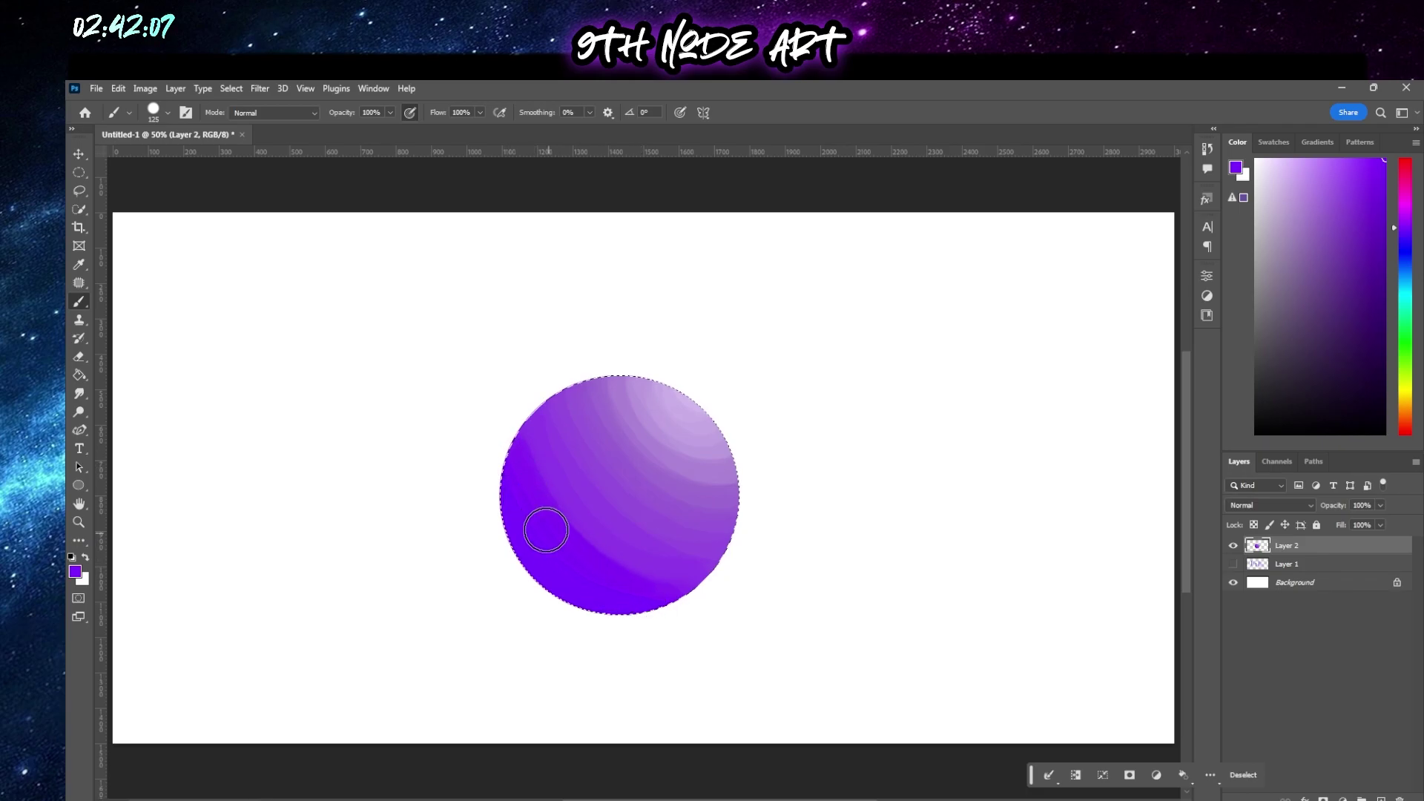
drag(544, 528, 512, 413)
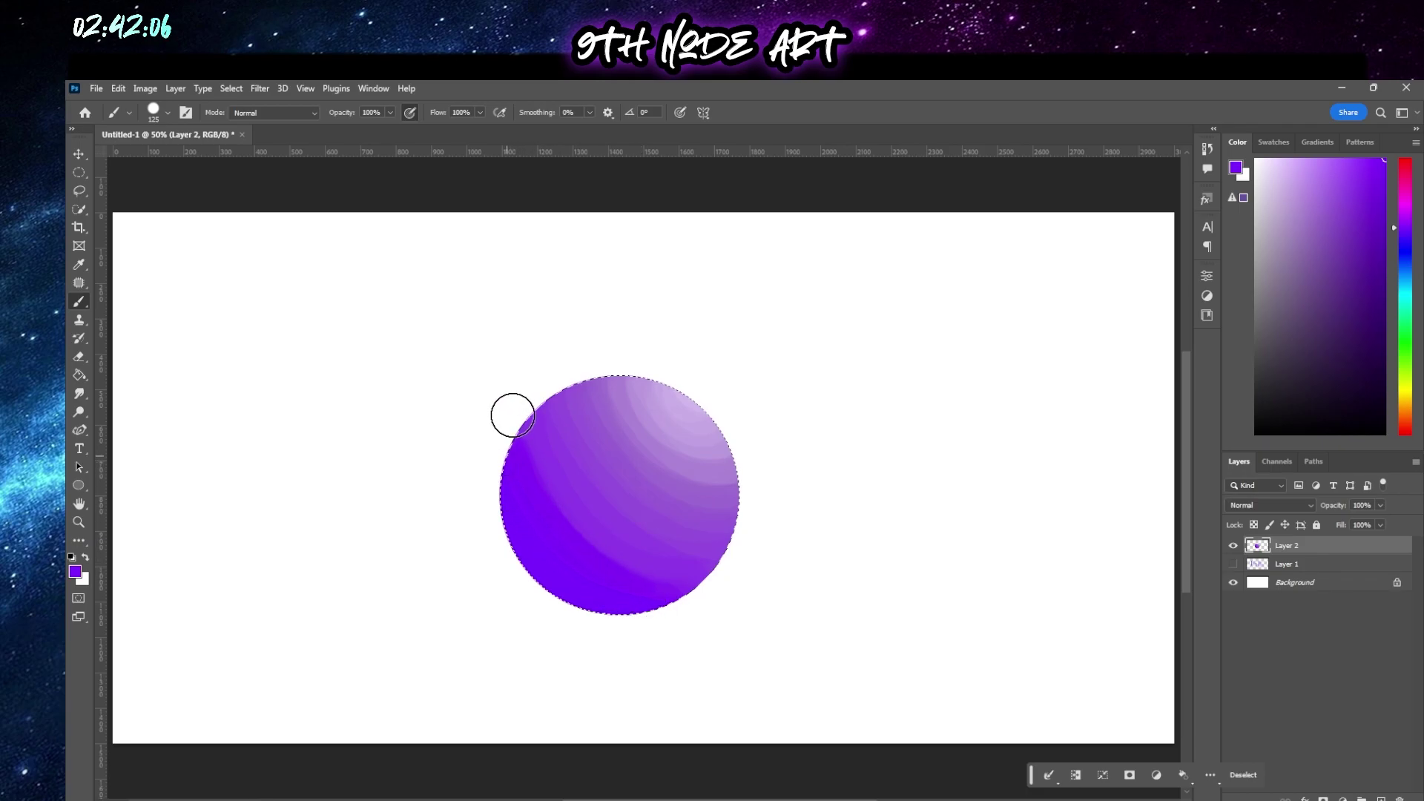
alt+click(637, 553)
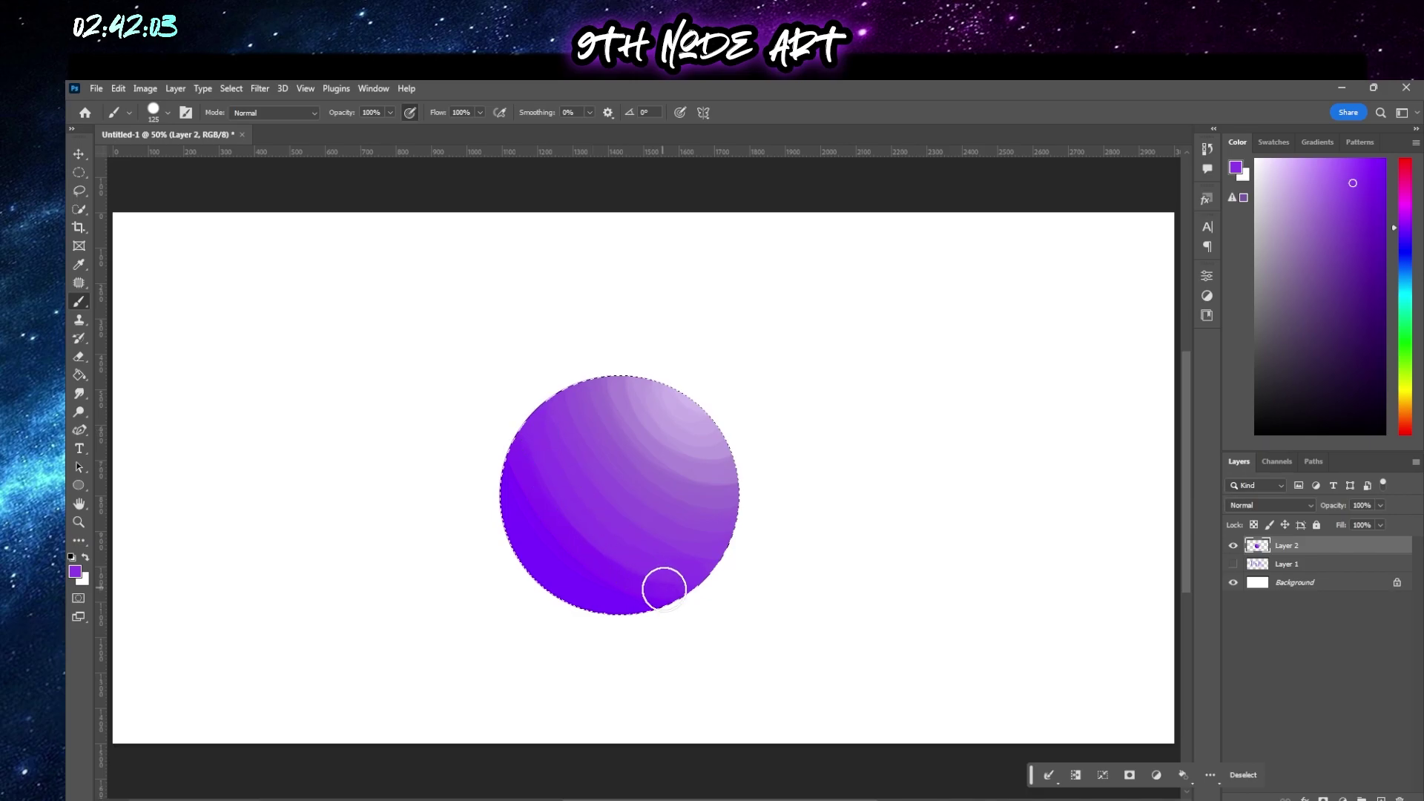
drag(597, 517, 657, 584)
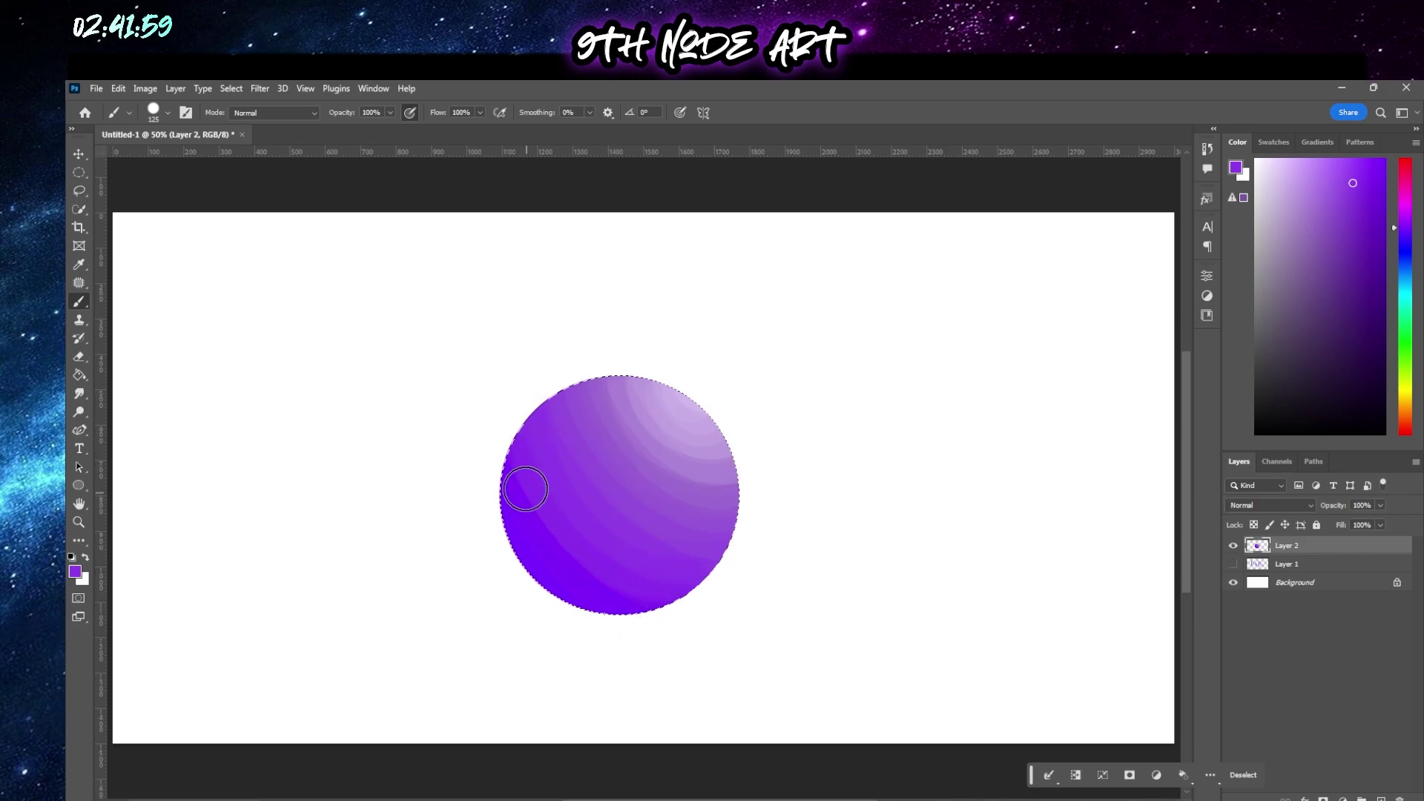
Blend lighter purple across the sphere's left side
mouse_move(524, 487)
mouse_down()
mouse_move(600, 579)
mouse_move(541, 512)
mouse_move(522, 422)
mouse_move(537, 390)
mouse_move(688, 482)
mouse_up()
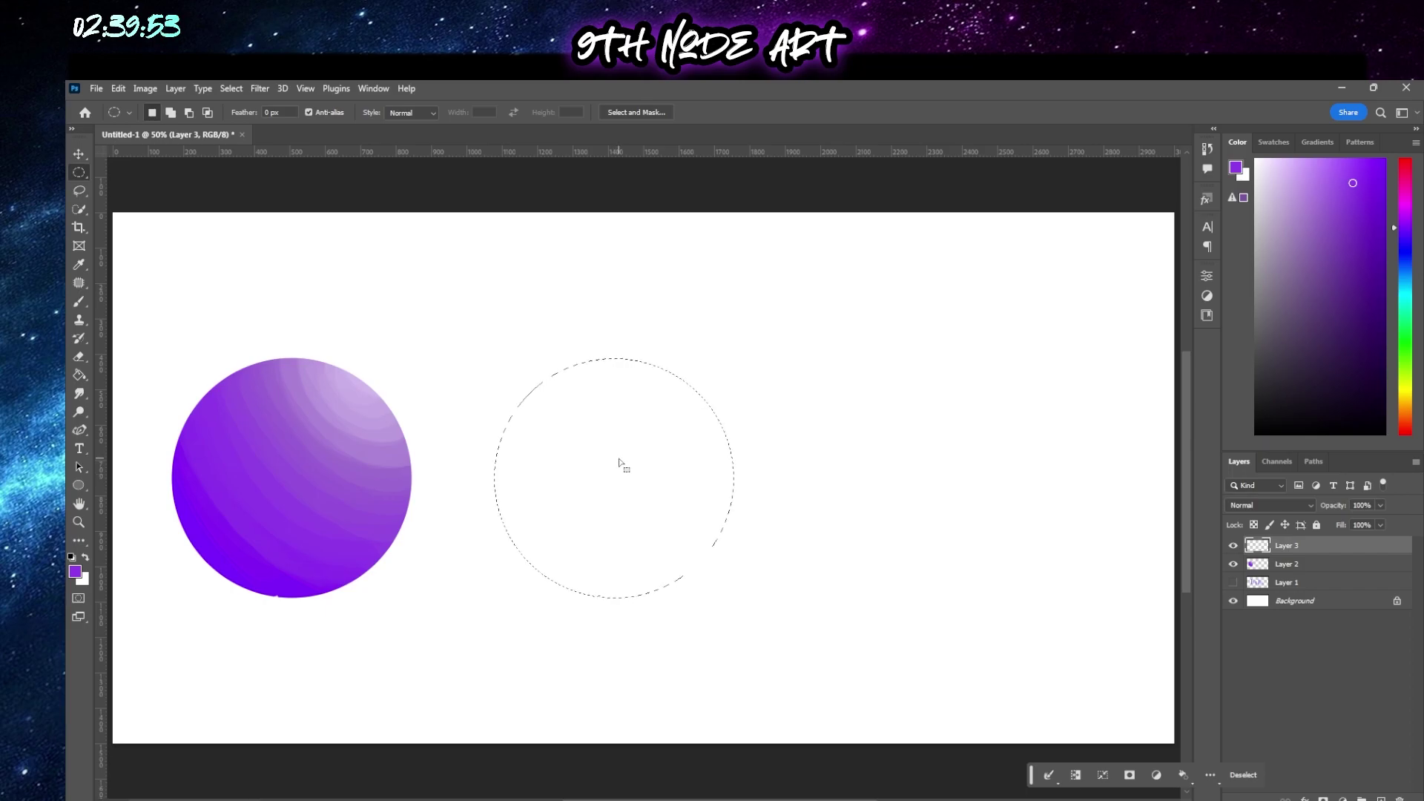
Paint the new circle's lower half with a more saturated purple using the Brush
click(80, 301)
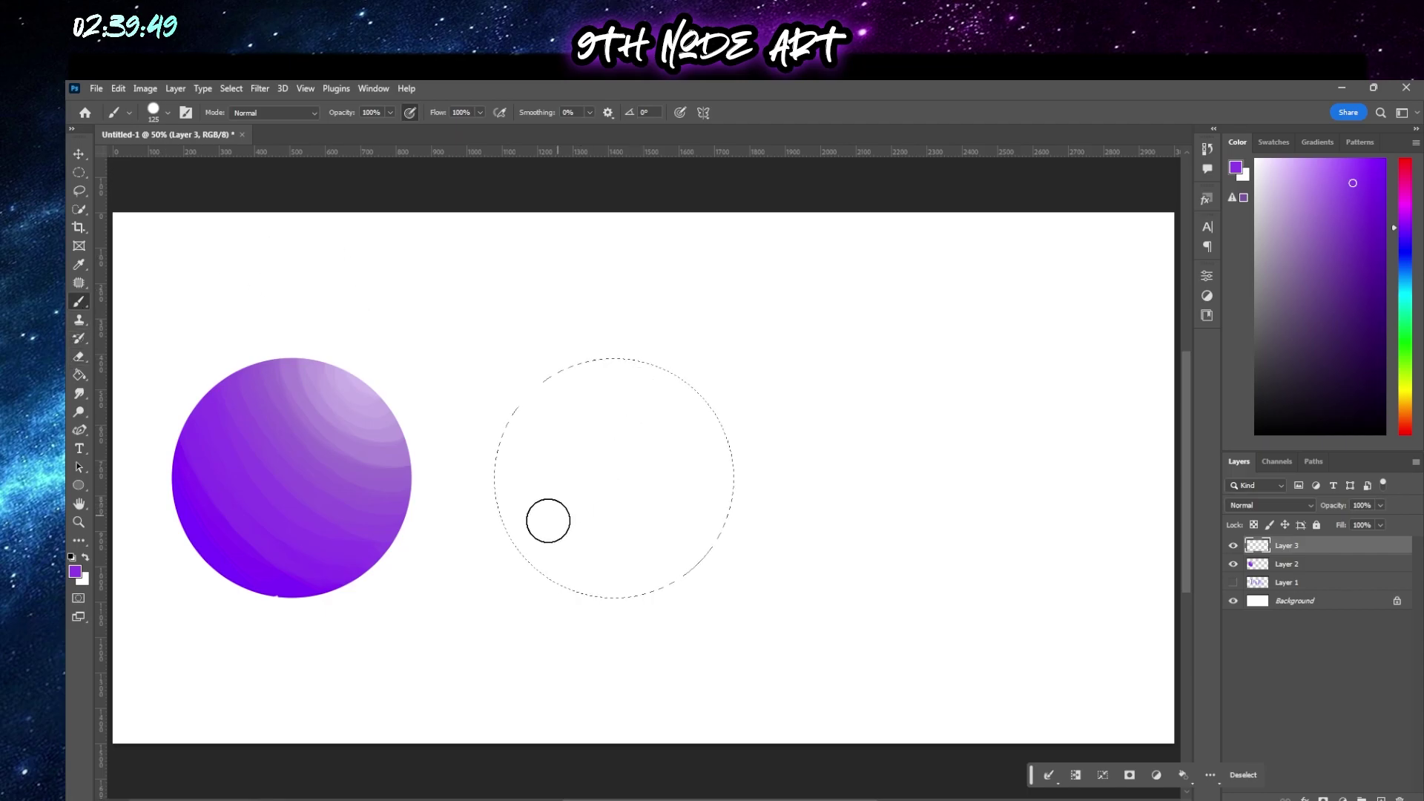
drag(1365, 178, 1394, 155)
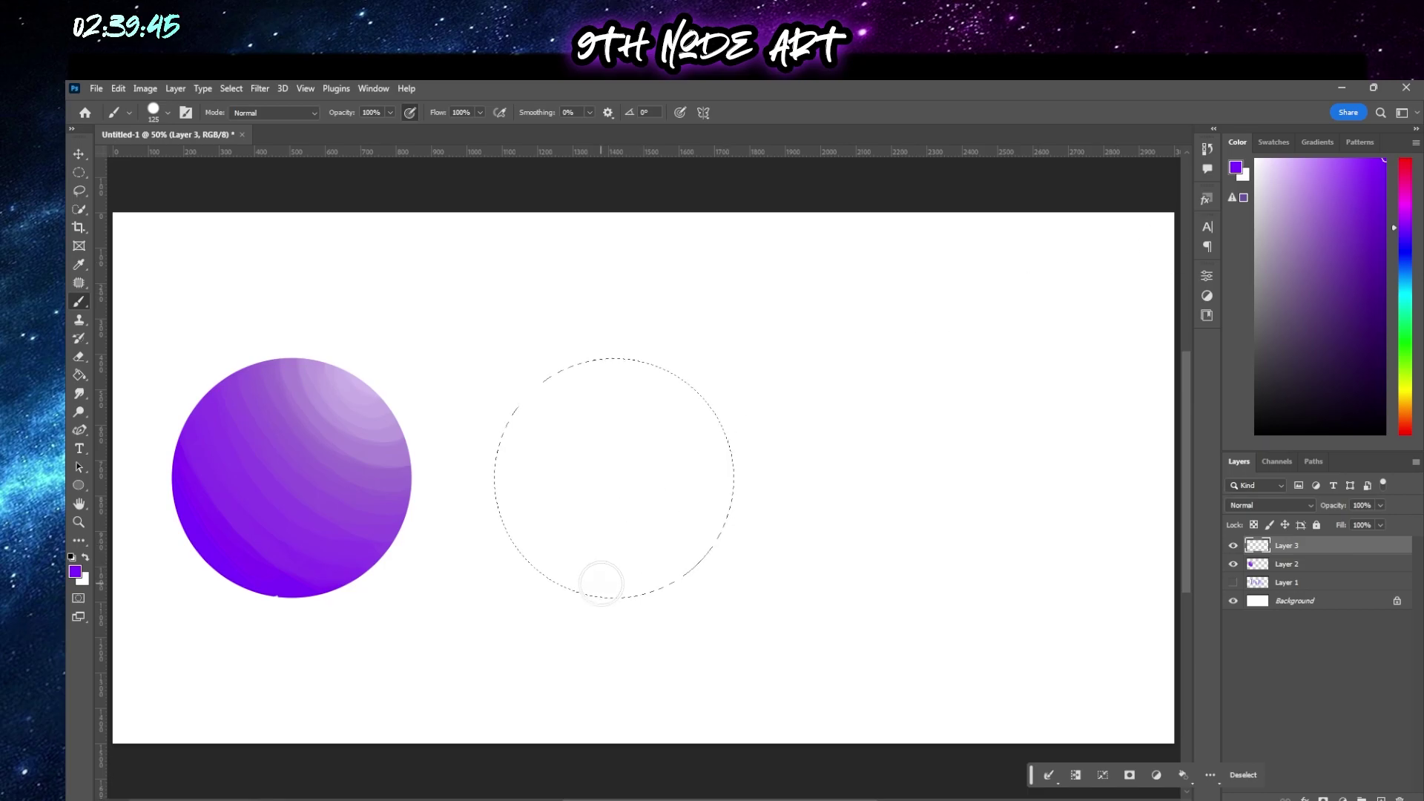
drag(666, 567, 769, 487)
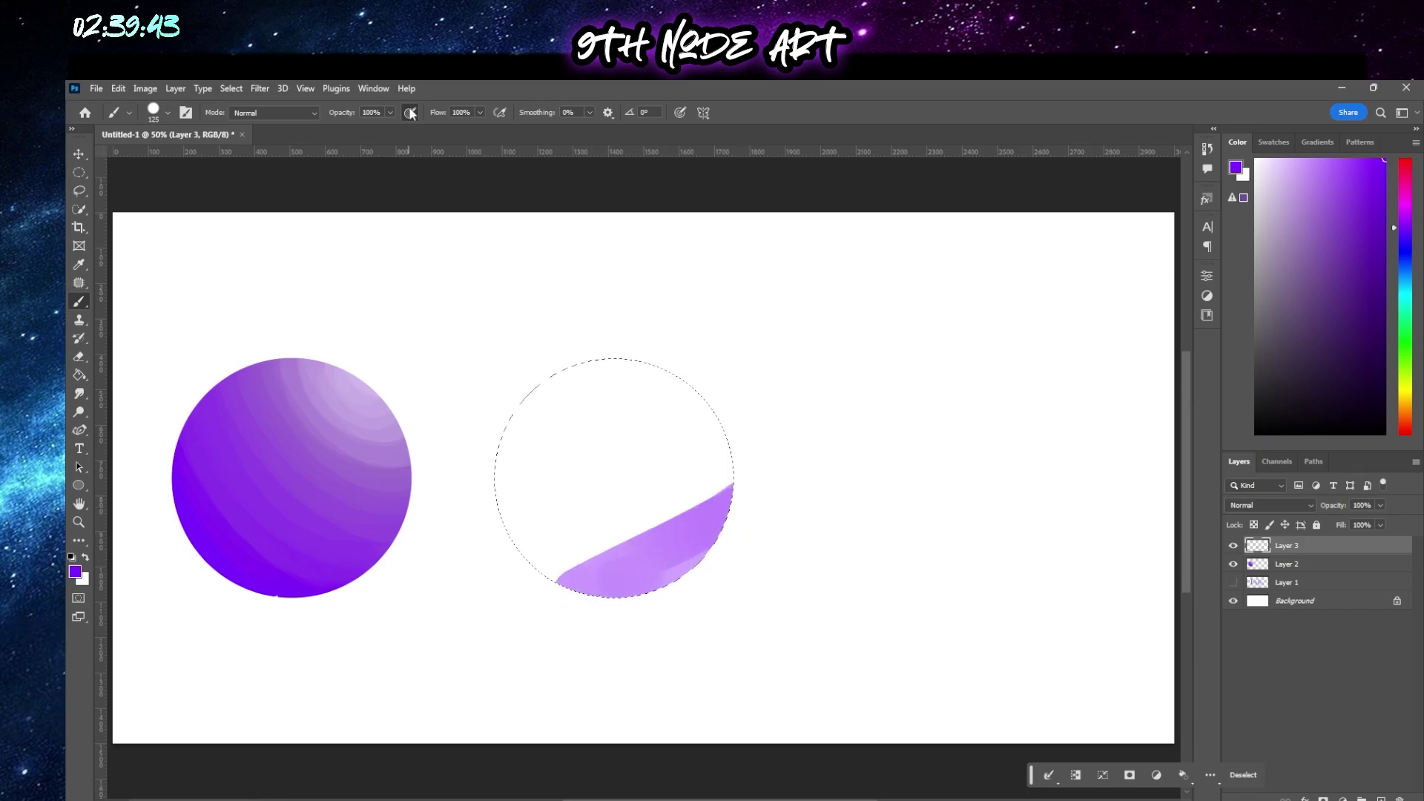
mouse_move(757, 529)
mouse_down()
mouse_move(567, 594)
mouse_move(780, 476)
mouse_move(538, 563)
mouse_move(769, 429)
mouse_move(541, 527)
mouse_move(749, 397)
mouse_move(518, 503)
mouse_move(667, 392)
mouse_move(463, 504)
mouse_move(676, 364)
mouse_move(505, 447)
mouse_move(664, 340)
mouse_move(506, 419)
mouse_move(657, 321)
mouse_move(604, 341)
mouse_move(476, 509)
mouse_up()
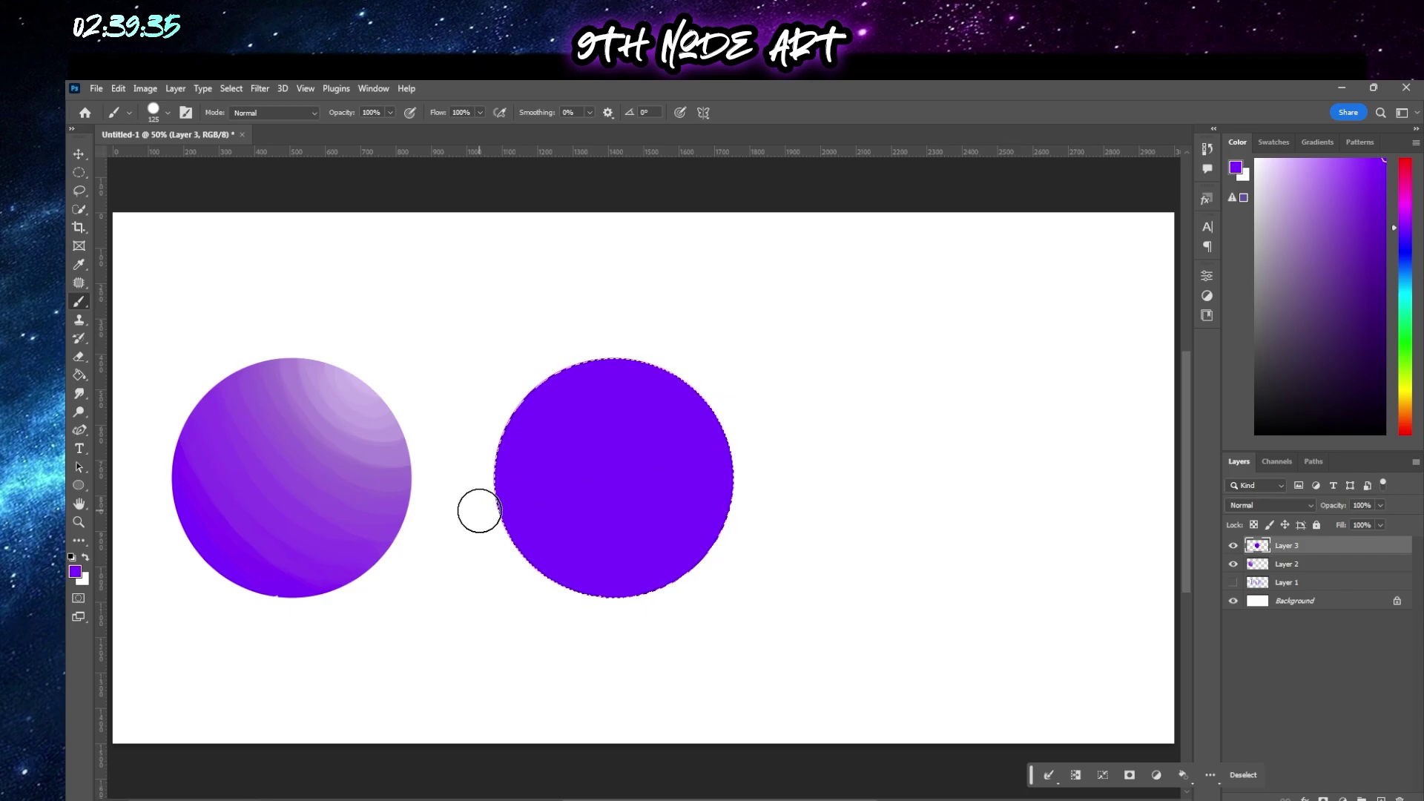
Choose the Soft Round brush preset with 0% hardness
click(168, 113)
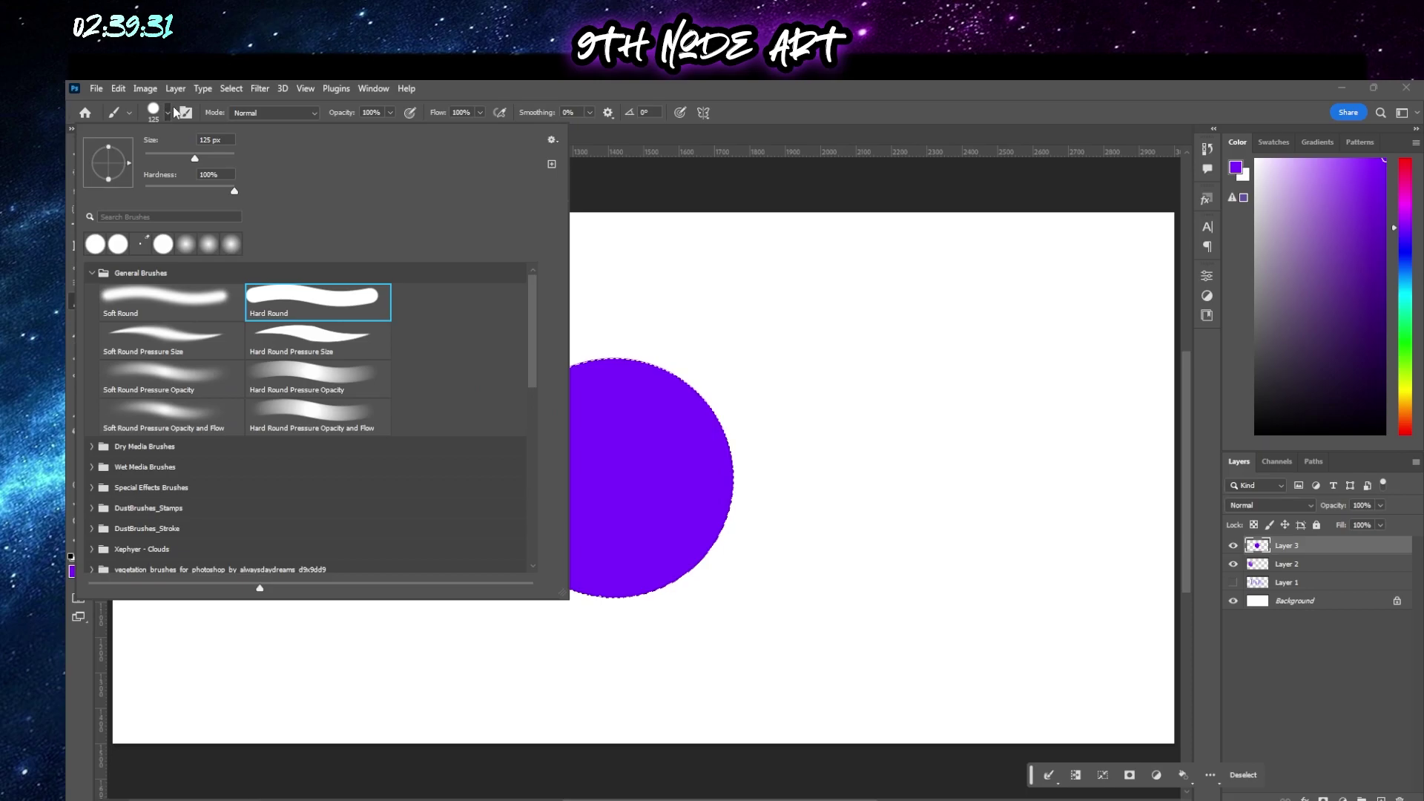
click(183, 303)
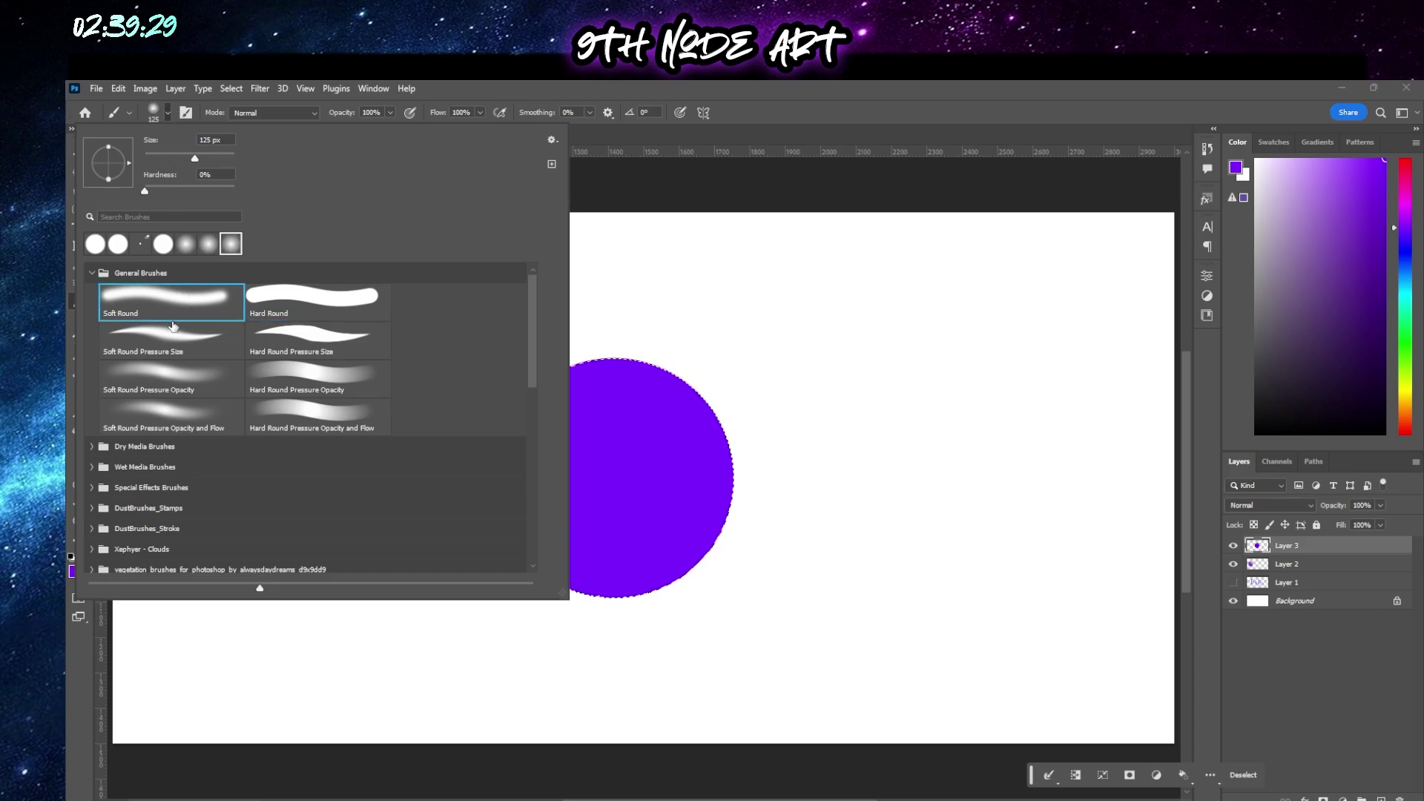
click(705, 183)
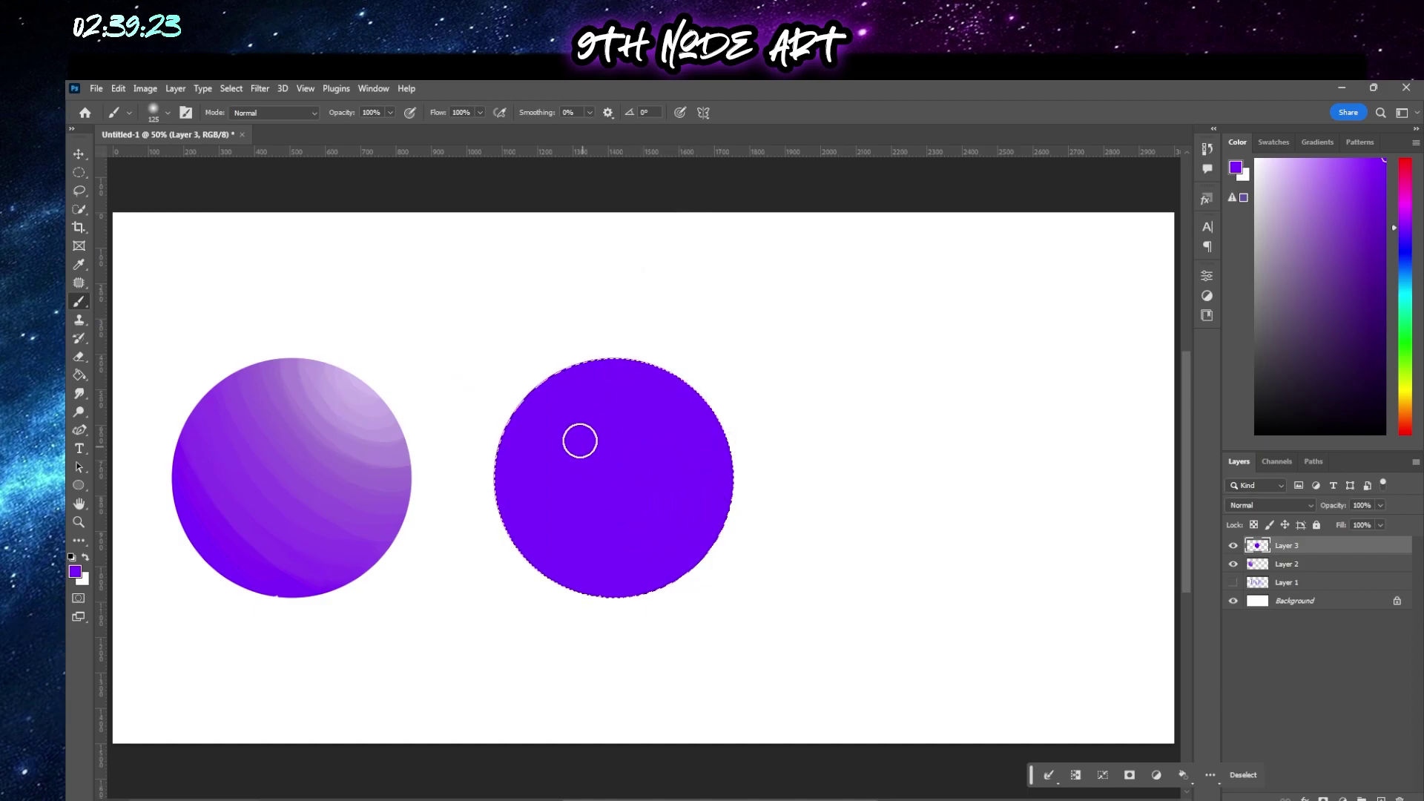
Paint a slightly lighter purple band softly across the circle's upper area
drag(1347, 175, 1360, 173)
mouse_move(709, 507)
mouse_down()
mouse_move(641, 509)
mouse_move(569, 432)
mouse_move(567, 381)
mouse_move(578, 425)
mouse_move(656, 504)
mouse_move(589, 364)
mouse_move(610, 421)
mouse_move(696, 496)
mouse_move(632, 431)
mouse_move(615, 371)
mouse_move(711, 485)
mouse_move(627, 363)
mouse_move(702, 433)
mouse_move(651, 361)
mouse_move(731, 476)
mouse_move(648, 370)
mouse_up()
mouse_move(695, 468)
mouse_down()
mouse_move(687, 497)
mouse_move(740, 520)
mouse_move(680, 504)
mouse_move(719, 514)
mouse_move(695, 524)
mouse_move(602, 488)
mouse_move(534, 381)
mouse_move(559, 447)
mouse_move(604, 494)
mouse_move(652, 524)
mouse_move(717, 535)
mouse_move(600, 505)
mouse_move(534, 431)
mouse_move(533, 340)
mouse_up()
mouse_move(628, 491)
mouse_down()
mouse_move(705, 534)
mouse_move(588, 500)
mouse_move(533, 407)
mouse_move(570, 451)
mouse_up()
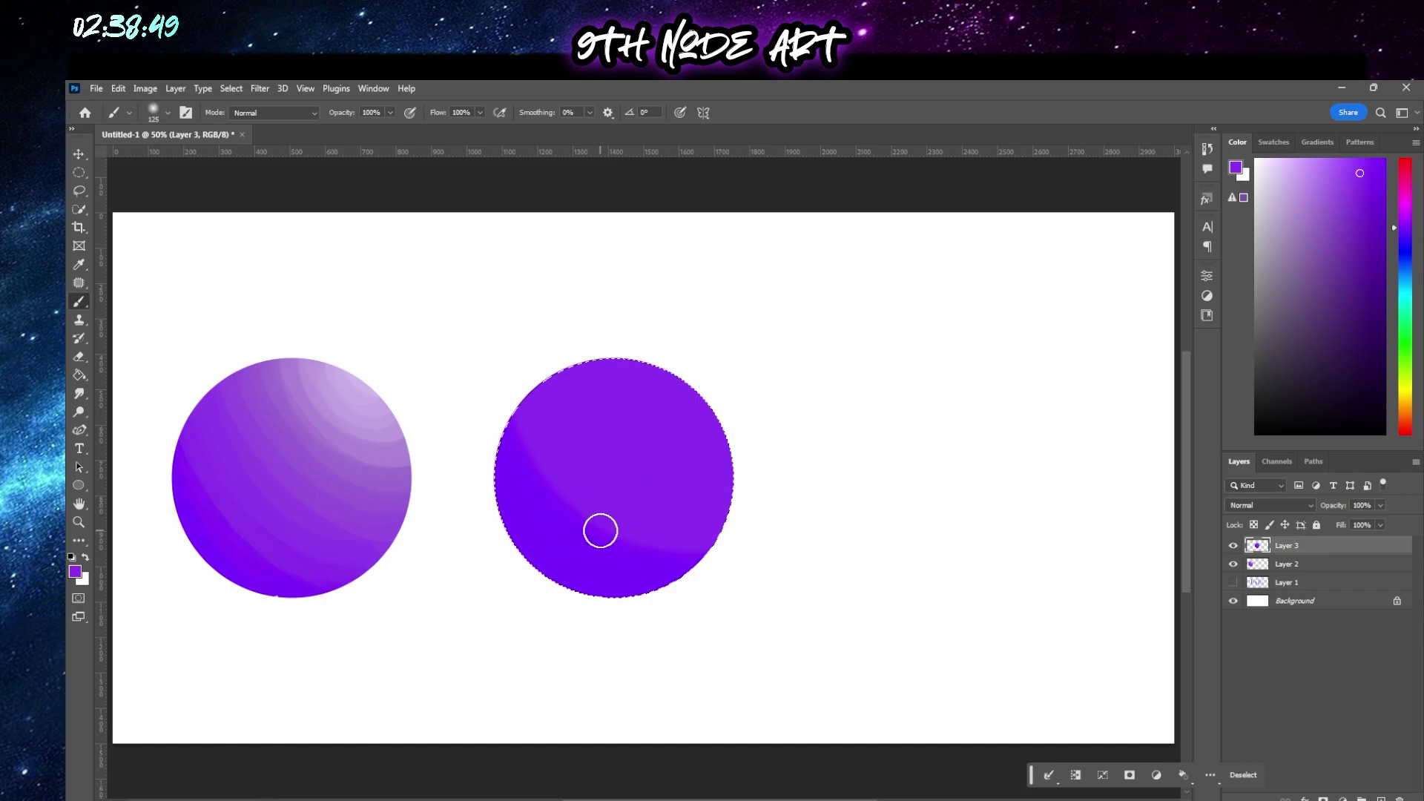
Sample the circle's own purples and extend darker violet along its left side
key(alt)
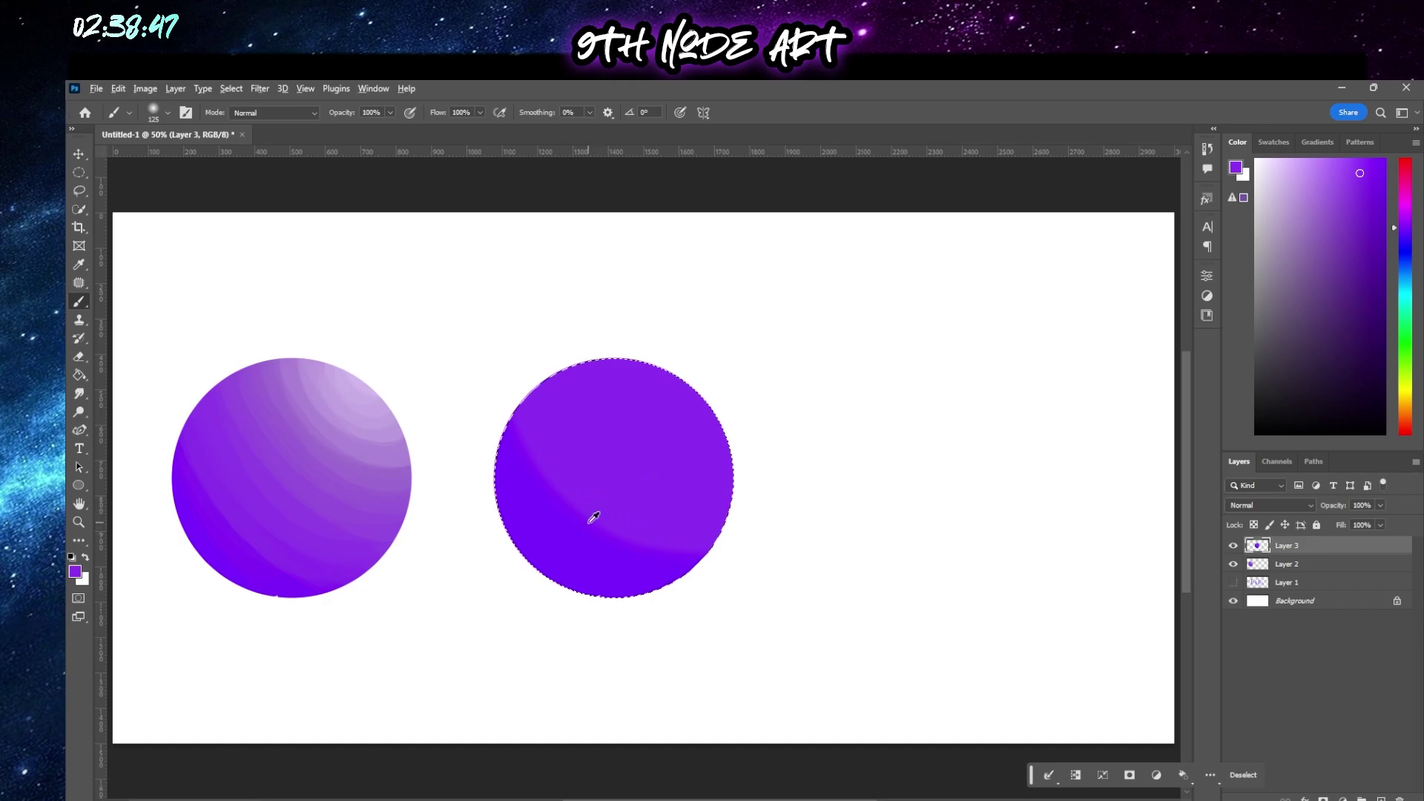
alt+click(594, 517)
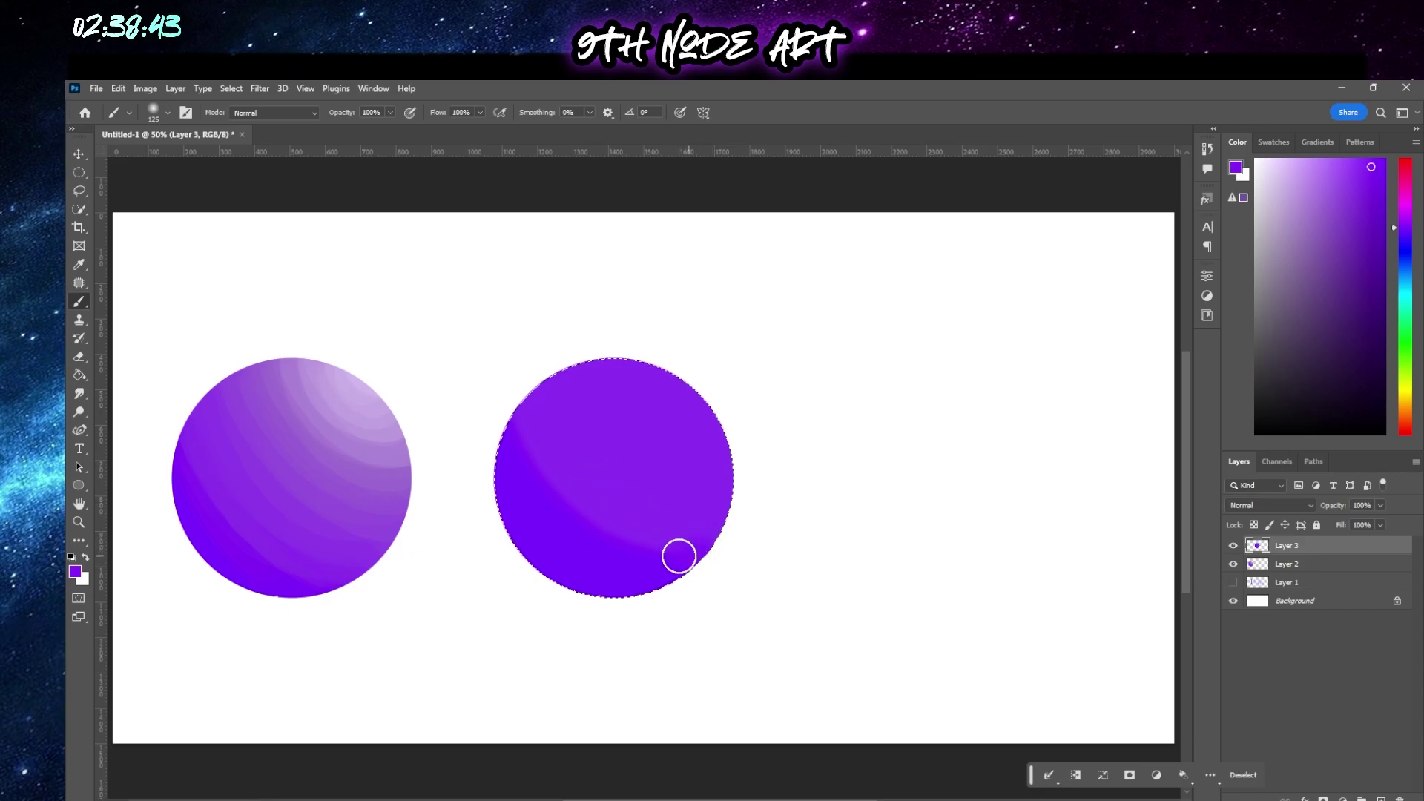
mouse_move(596, 526)
mouse_down()
mouse_move(547, 474)
mouse_move(517, 397)
mouse_move(561, 411)
mouse_move(627, 522)
mouse_up()
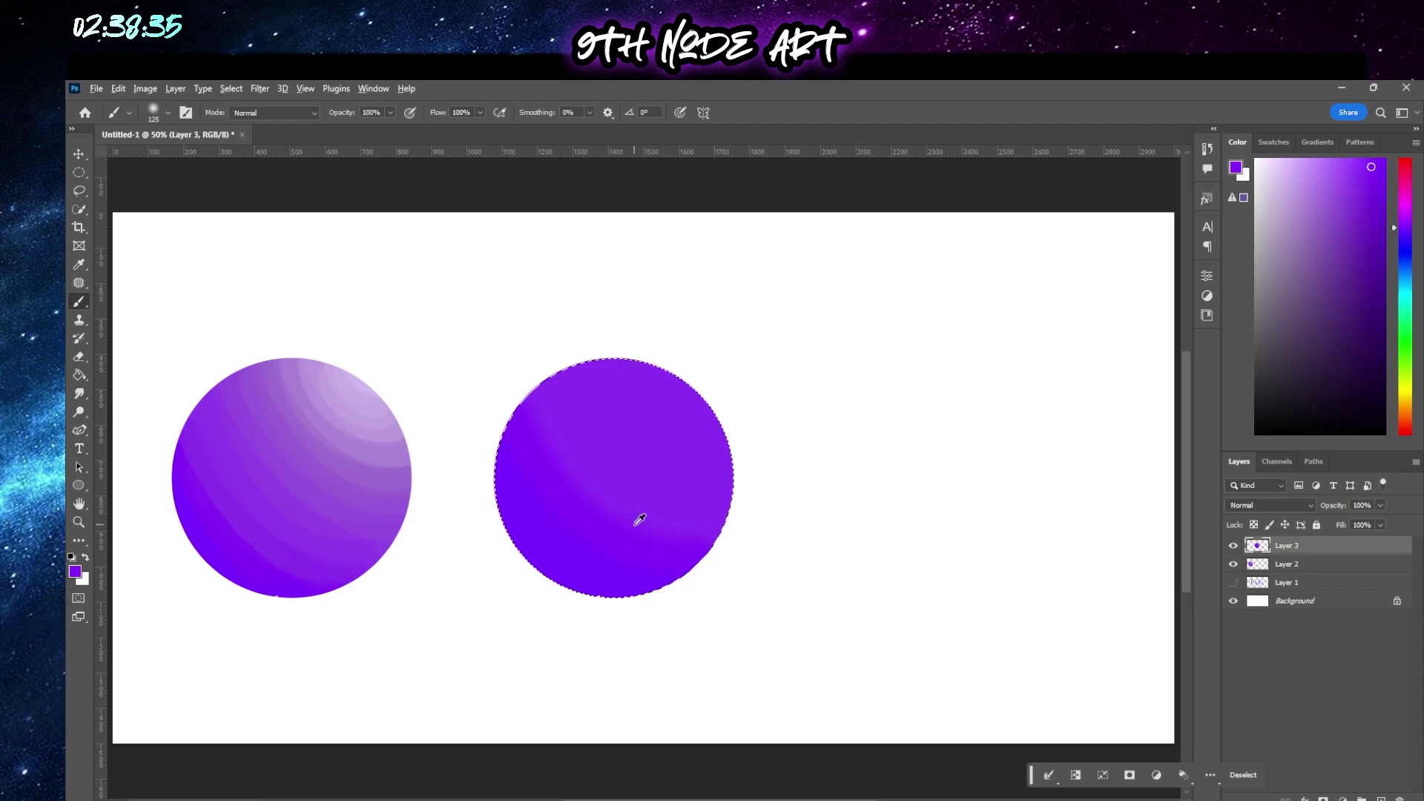
alt+click(640, 519)
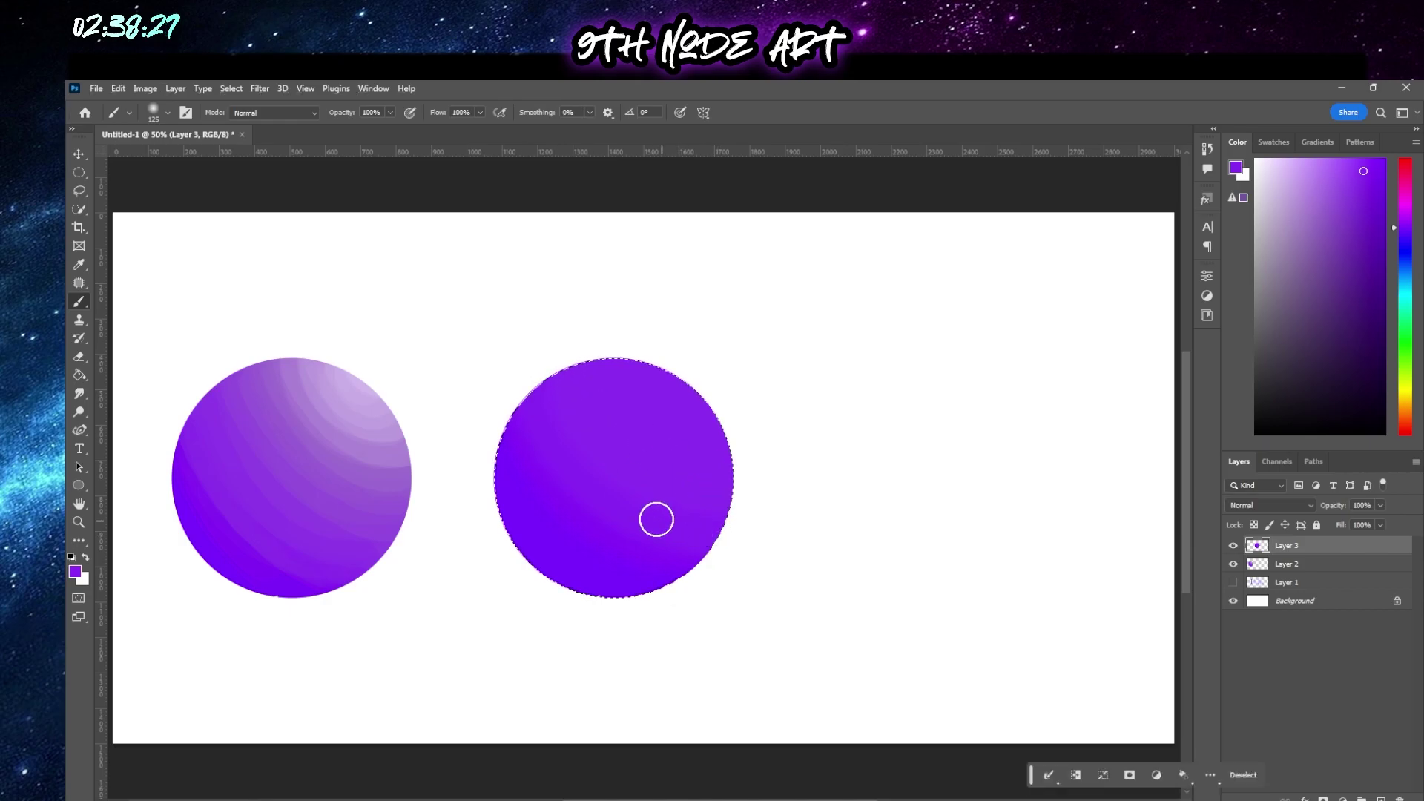
Sample lavender from the left sphere's highlight and brush it onto the circle's upper right
right_click(359, 381)
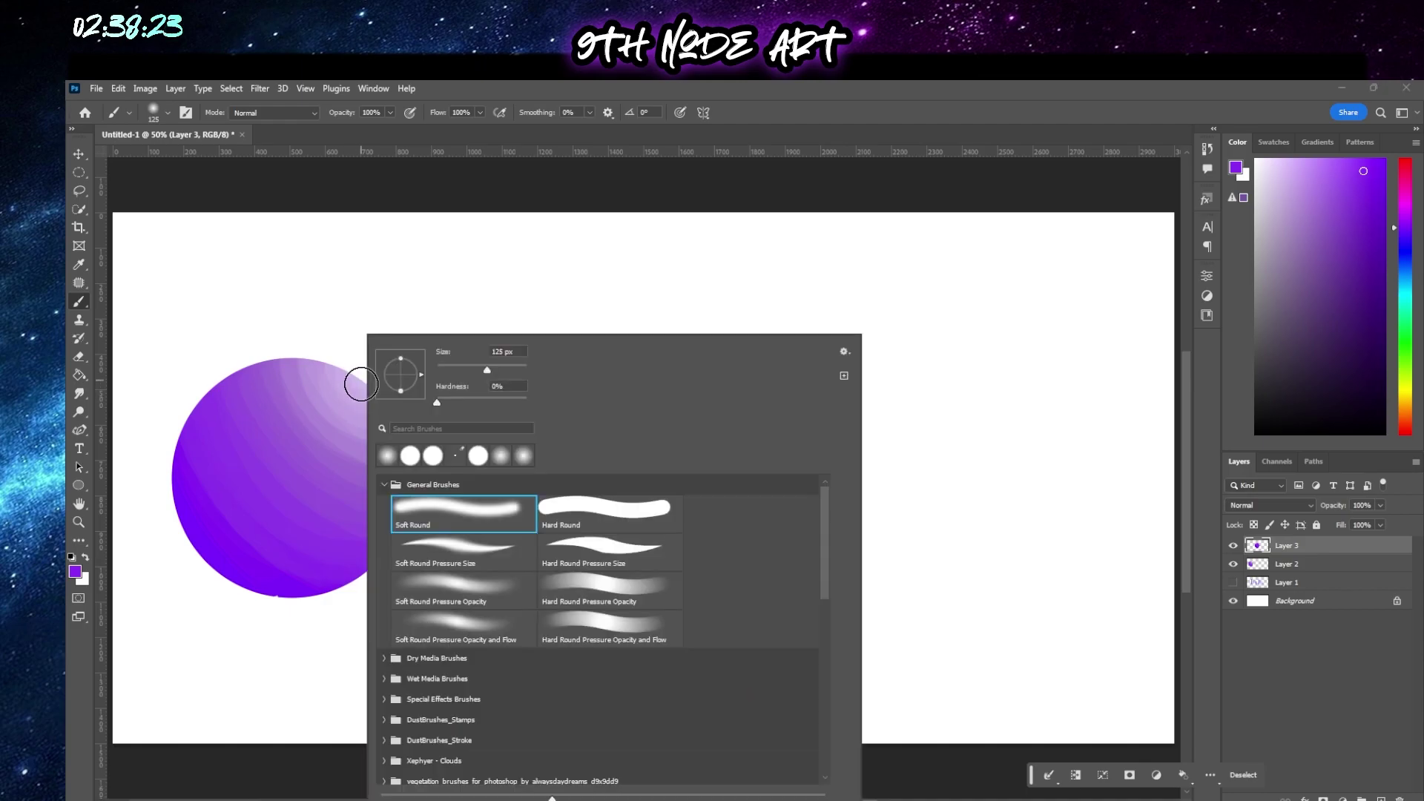
key(Escape)
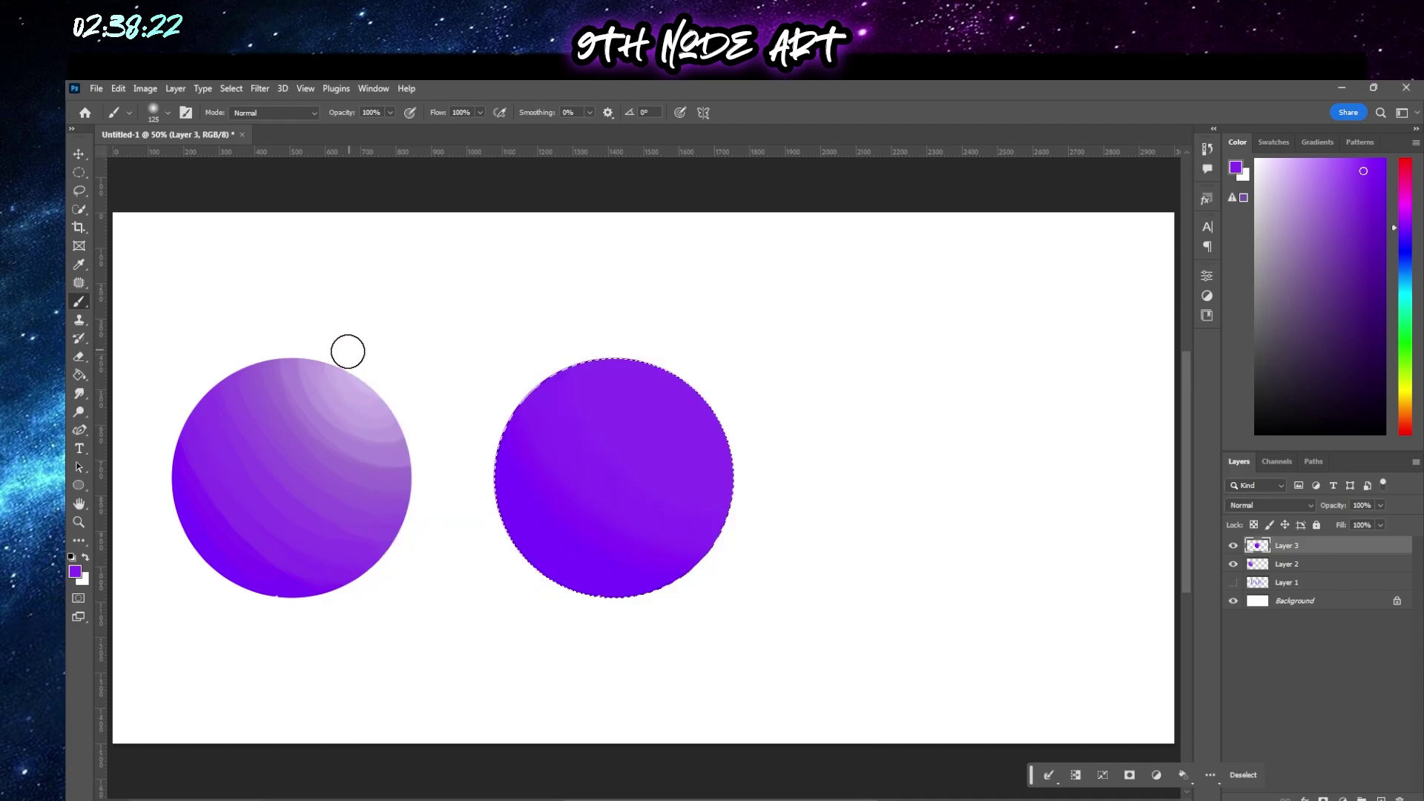
alt+click(365, 386)
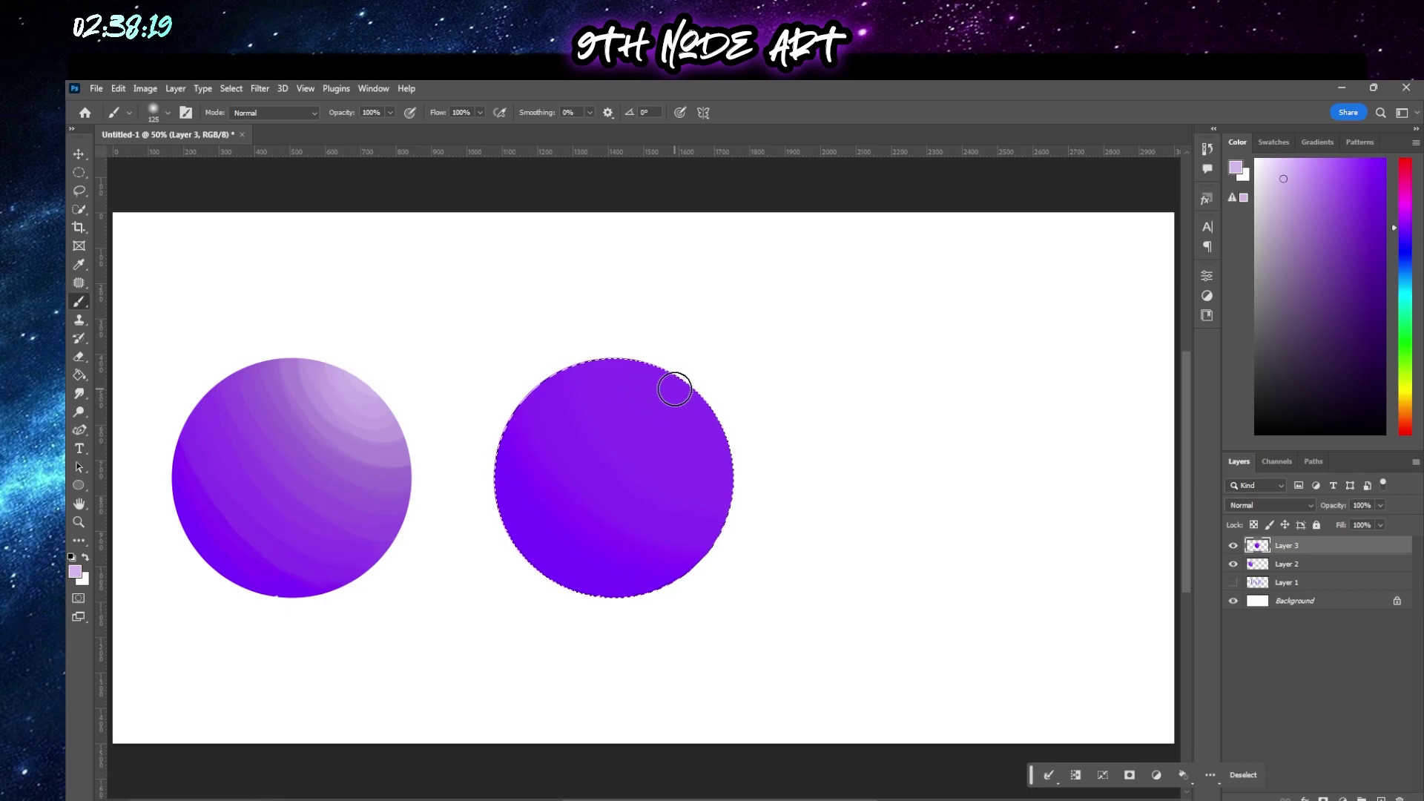
mouse_move(692, 390)
mouse_down()
mouse_move(651, 355)
mouse_move(691, 386)
mouse_move(679, 403)
mouse_move(646, 370)
mouse_move(675, 406)
mouse_up()
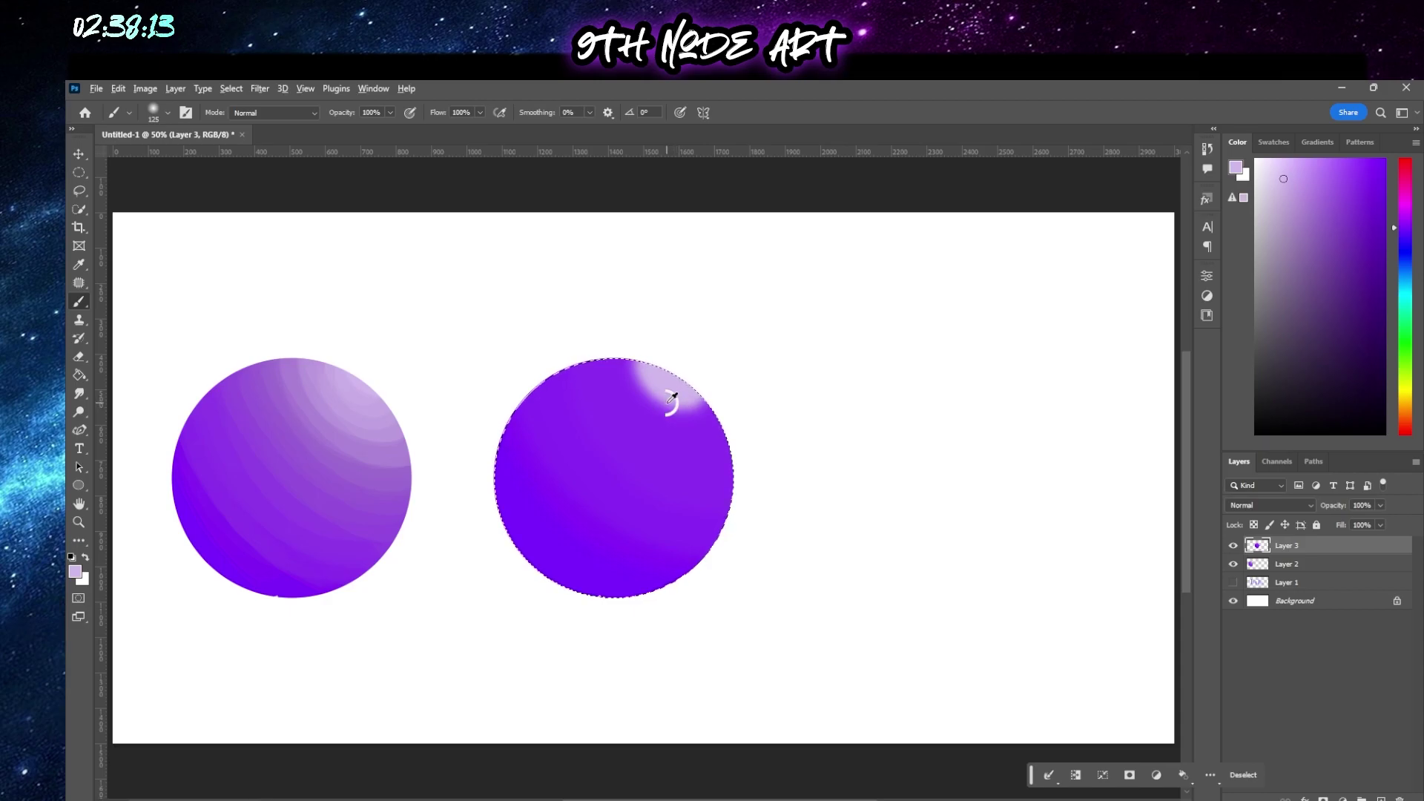
alt+click(671, 400)
mouse_move(682, 400)
mouse_down()
mouse_move(701, 405)
mouse_move(626, 376)
mouse_move(658, 393)
mouse_up()
Blend the highlight into the purple with resampled strokes sweeping from the right edge toward the top
alt+click(658, 415)
mouse_move(666, 430)
mouse_down()
mouse_move(604, 375)
mouse_move(629, 371)
mouse_up()
alt+click(653, 431)
mouse_move(724, 451)
mouse_down()
mouse_move(686, 460)
mouse_move(637, 437)
mouse_move(587, 351)
mouse_up()
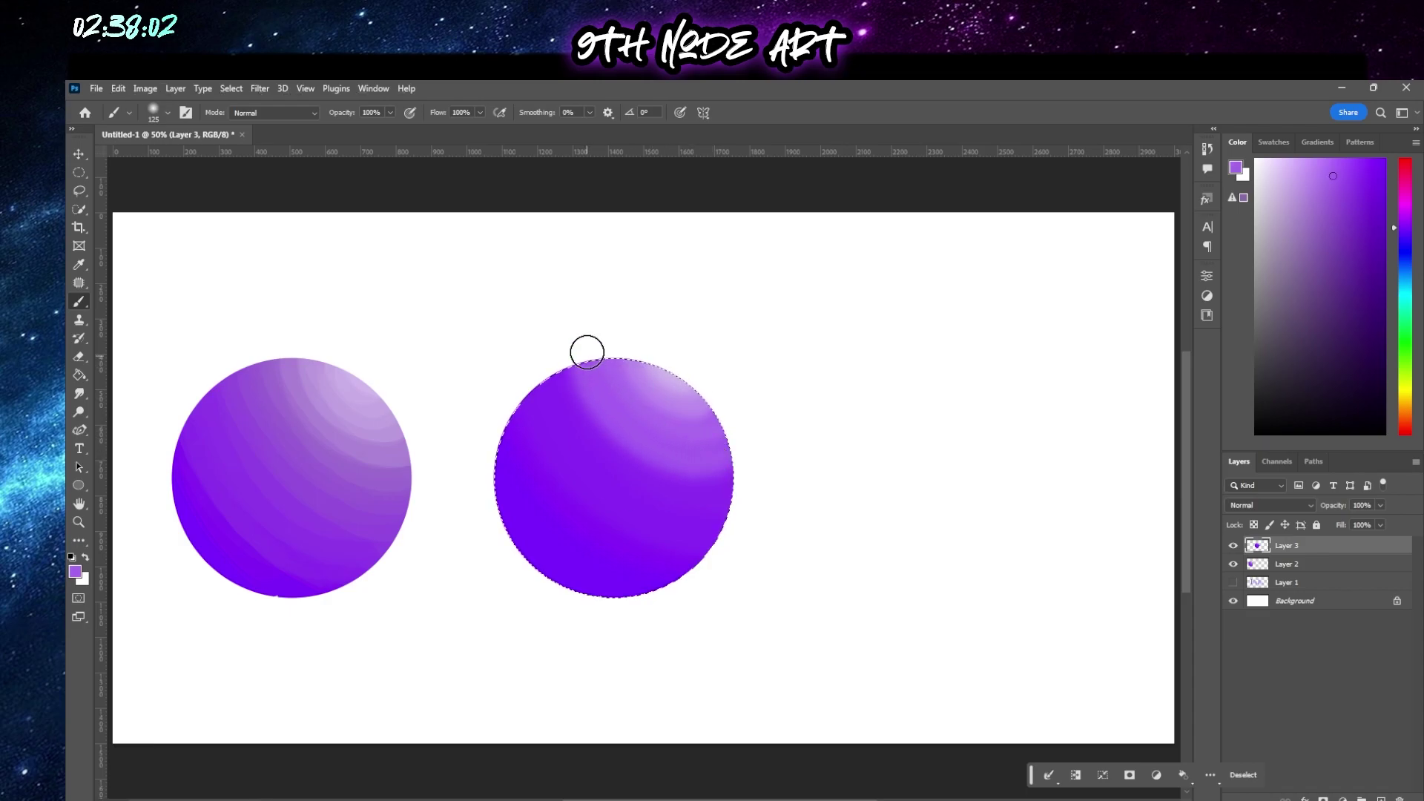
alt+click(673, 464)
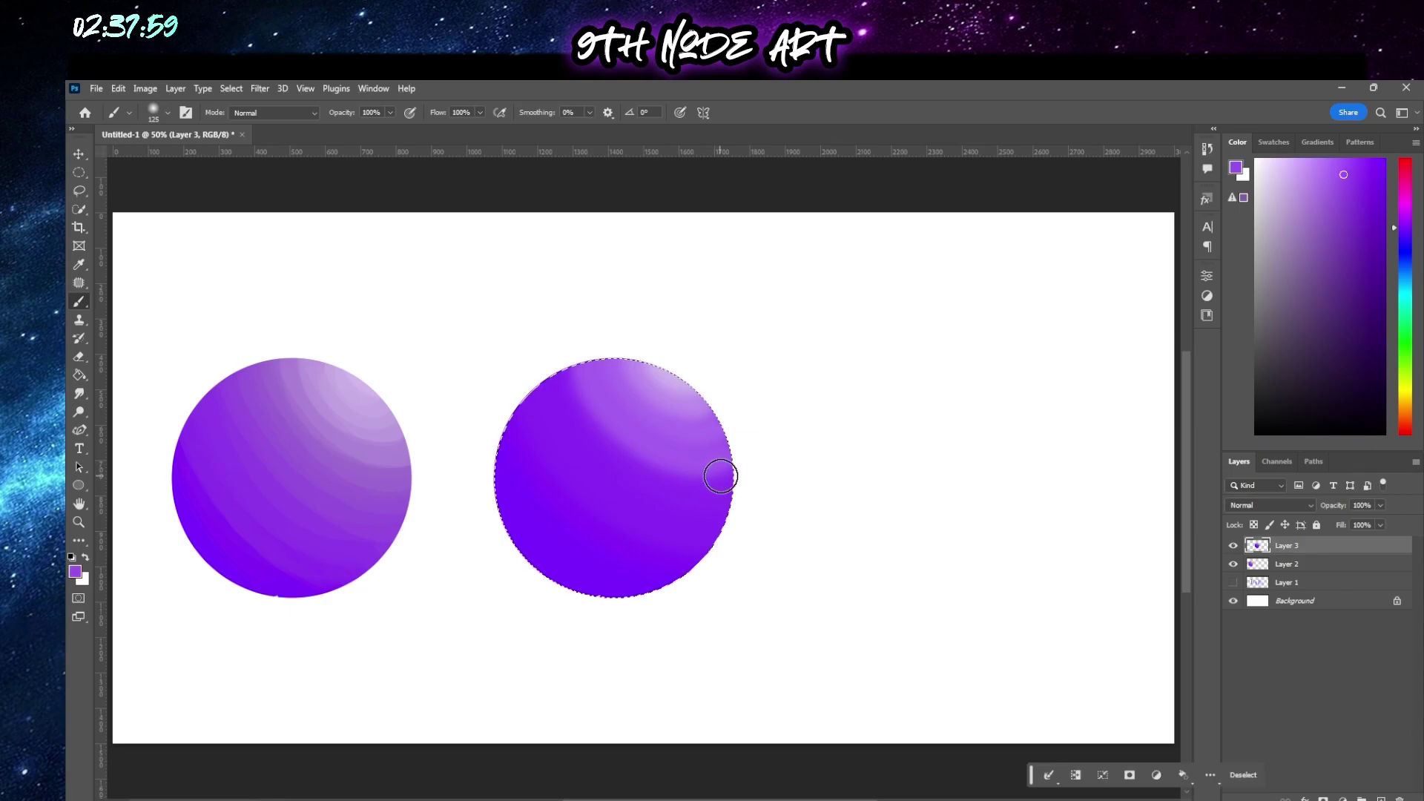
mouse_move(738, 478)
mouse_down()
mouse_move(690, 475)
mouse_move(593, 423)
mouse_move(560, 378)
mouse_up()
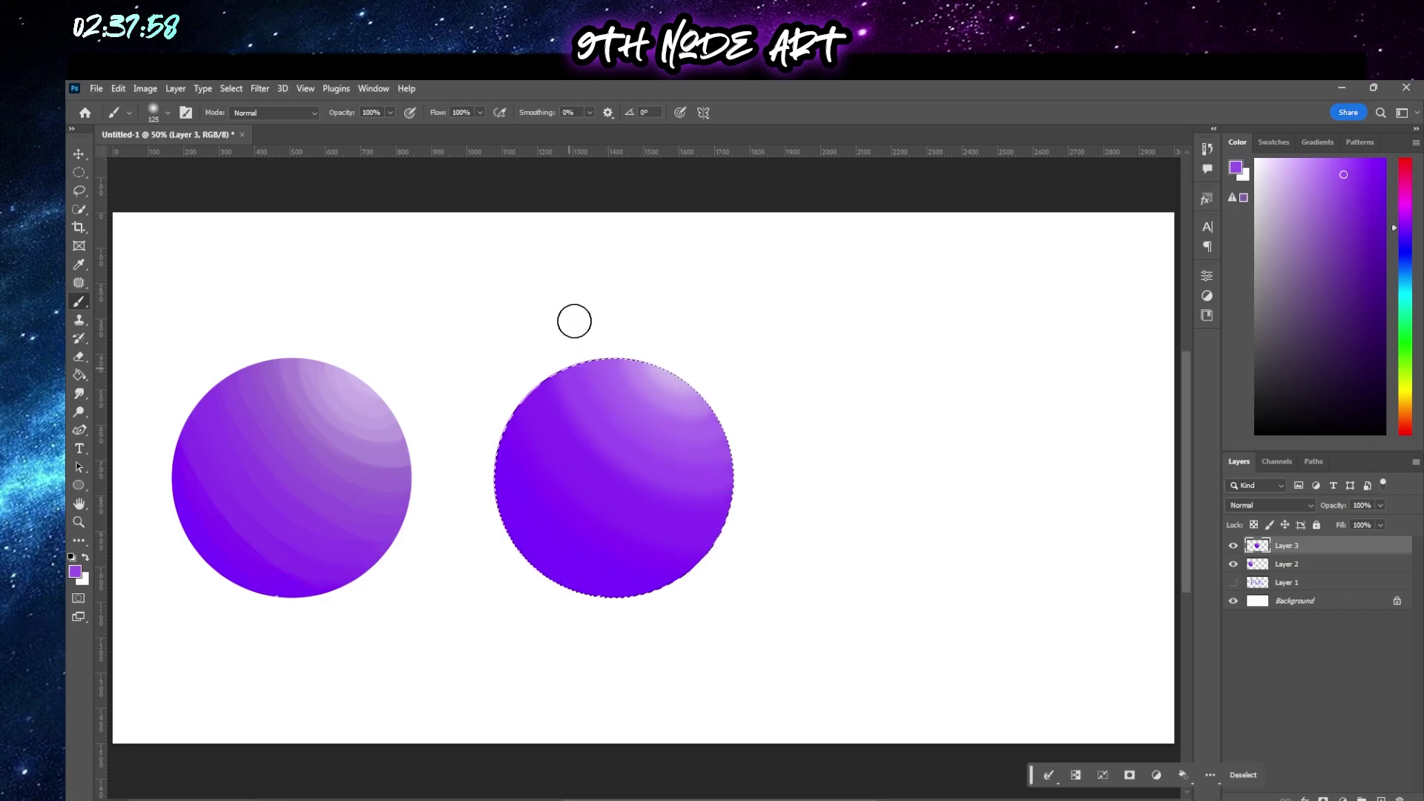
alt+click(640, 471)
mouse_move(727, 492)
mouse_down()
mouse_move(666, 499)
mouse_move(580, 431)
mouse_up()
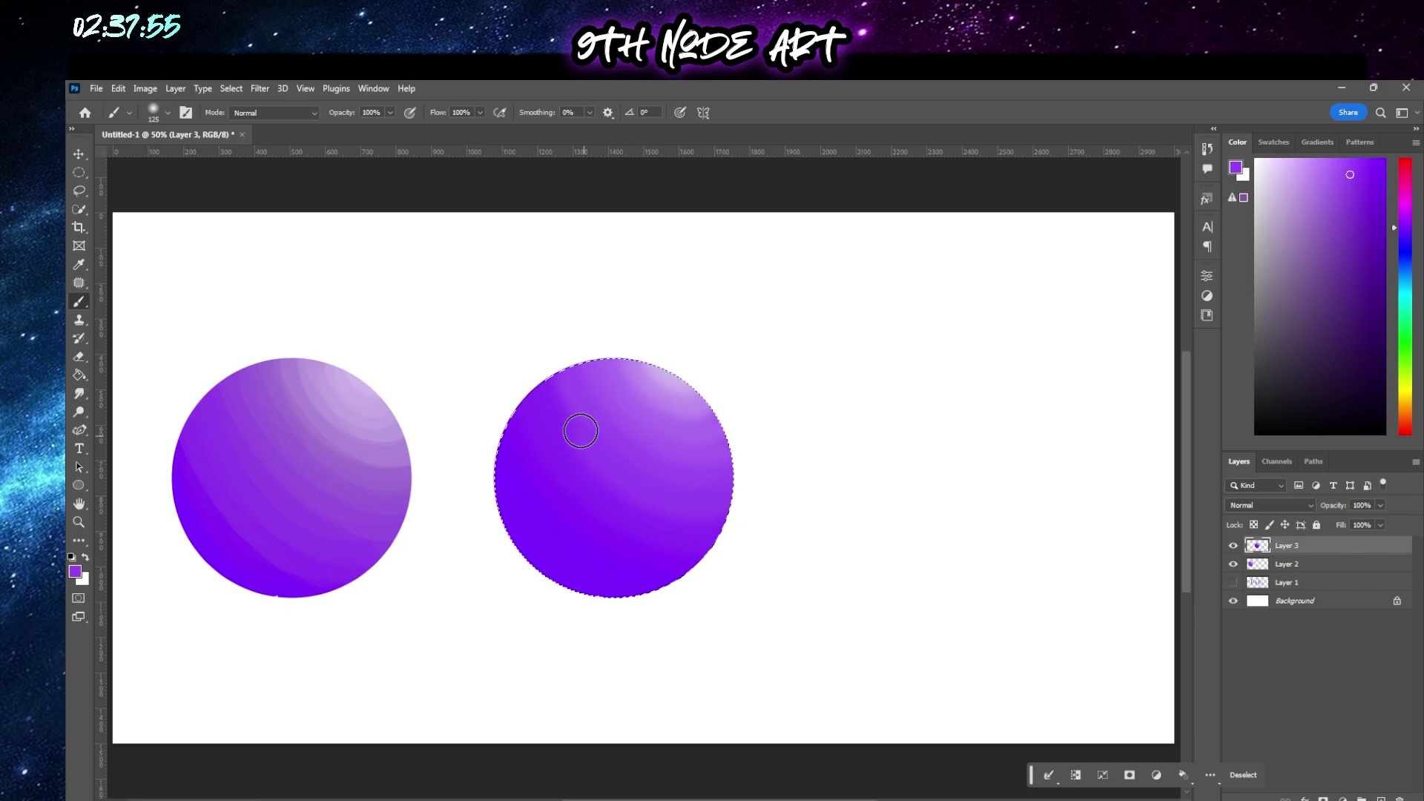
alt+click(684, 509)
mouse_move(719, 519)
mouse_down()
mouse_move(640, 518)
mouse_move(596, 486)
mouse_move(549, 404)
mouse_up()
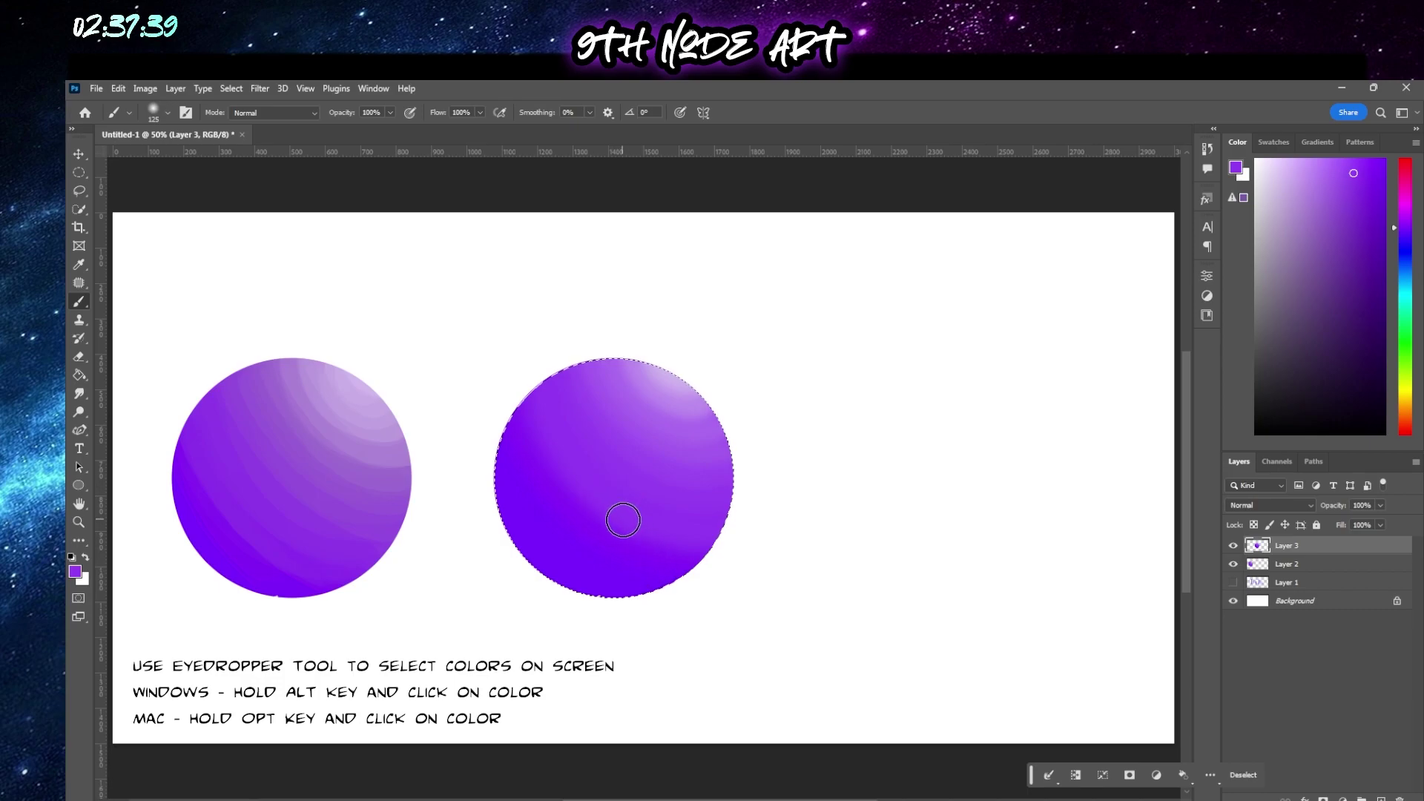
Sample lighter purples and brighten the upper-right highlight with a soft stroke, then resample saturated violet
alt+click(606, 544)
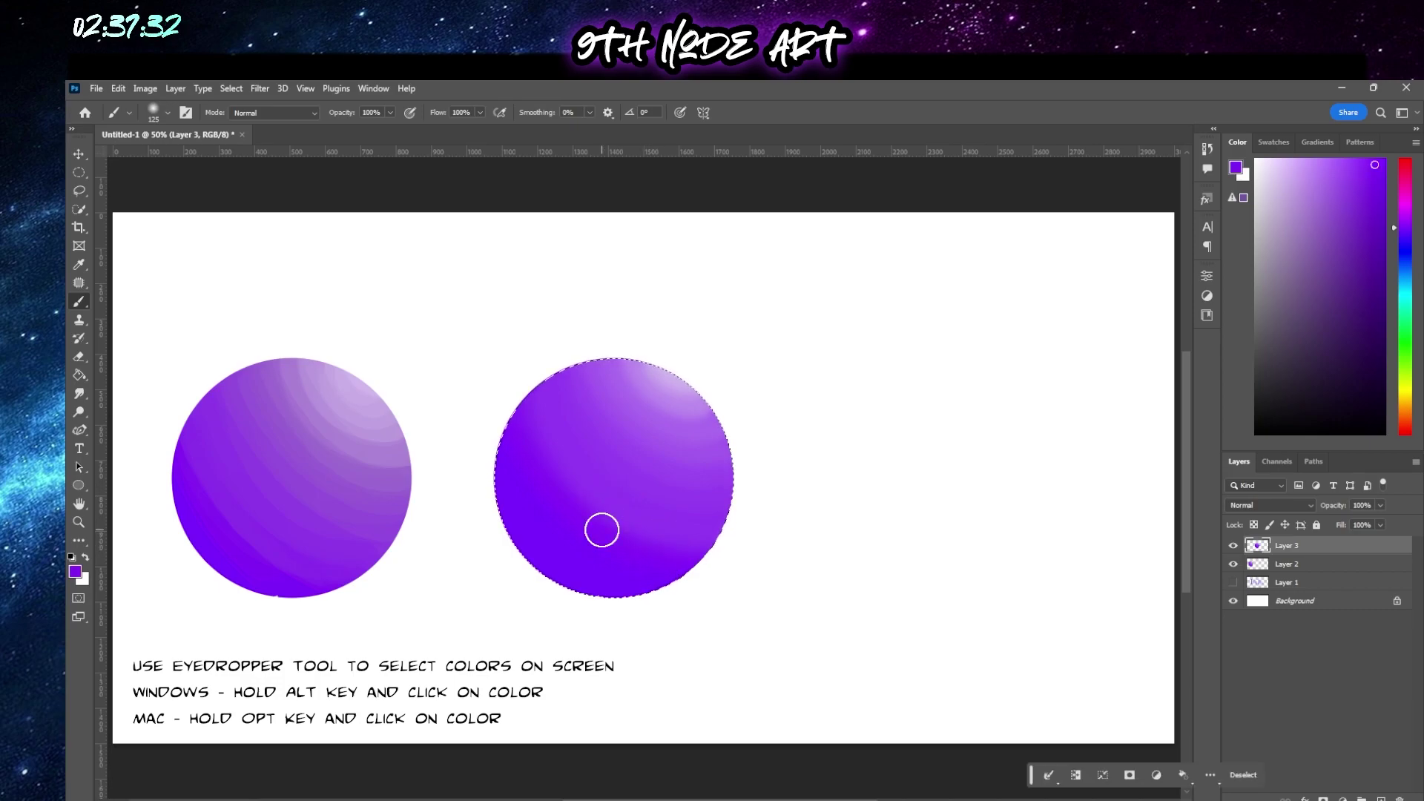
alt+click(675, 540)
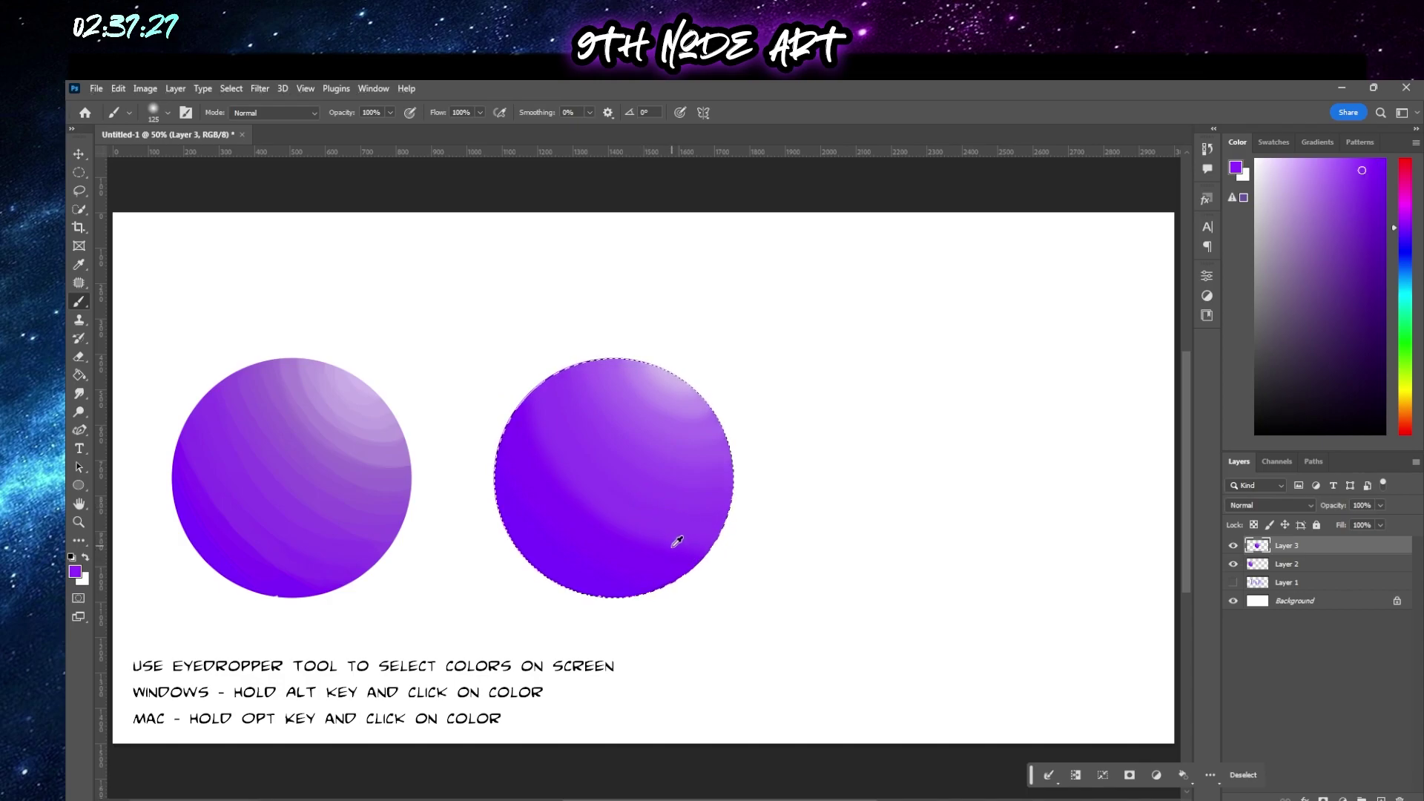
alt+click(698, 419)
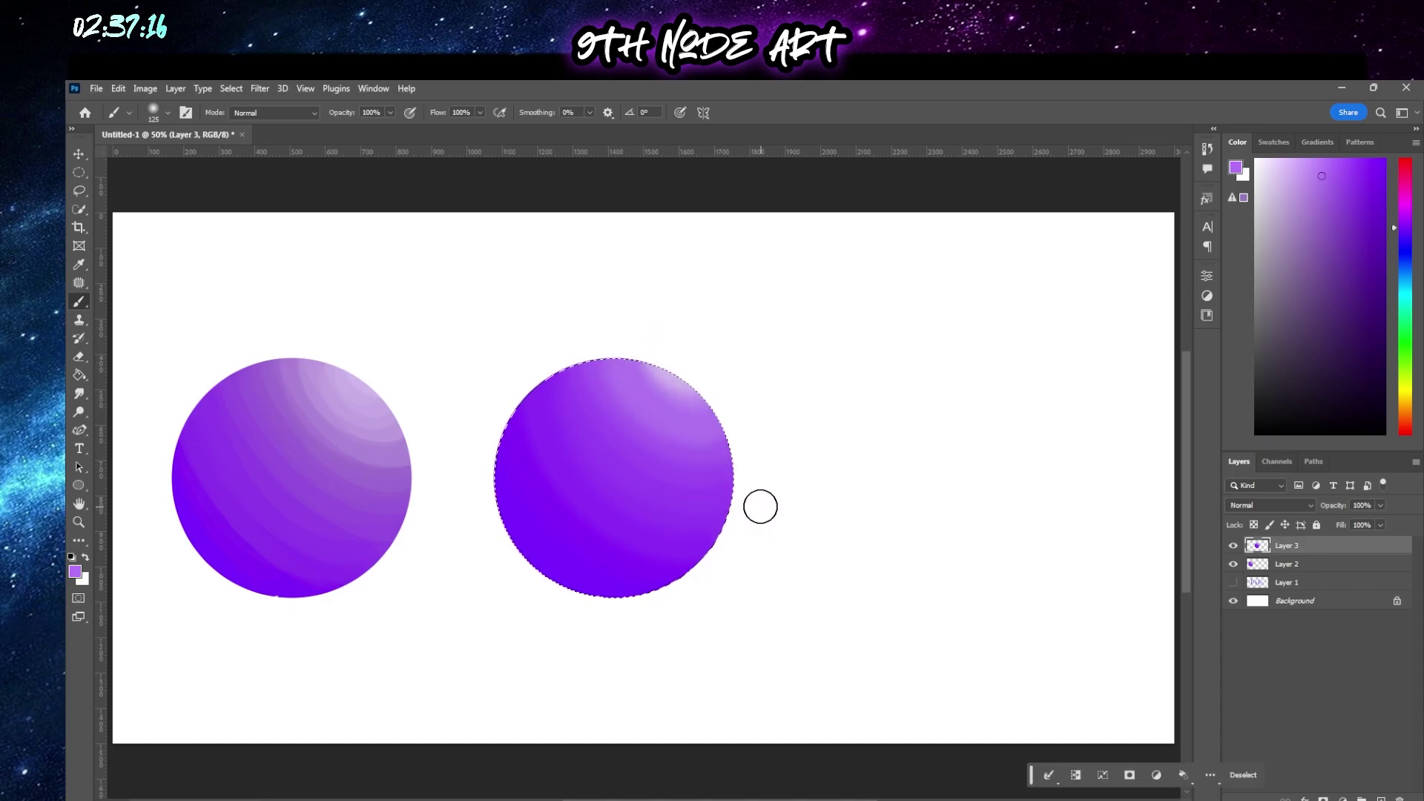
alt+click(675, 381)
mouse_move(700, 400)
mouse_down()
mouse_move(649, 377)
mouse_move(655, 321)
mouse_up()
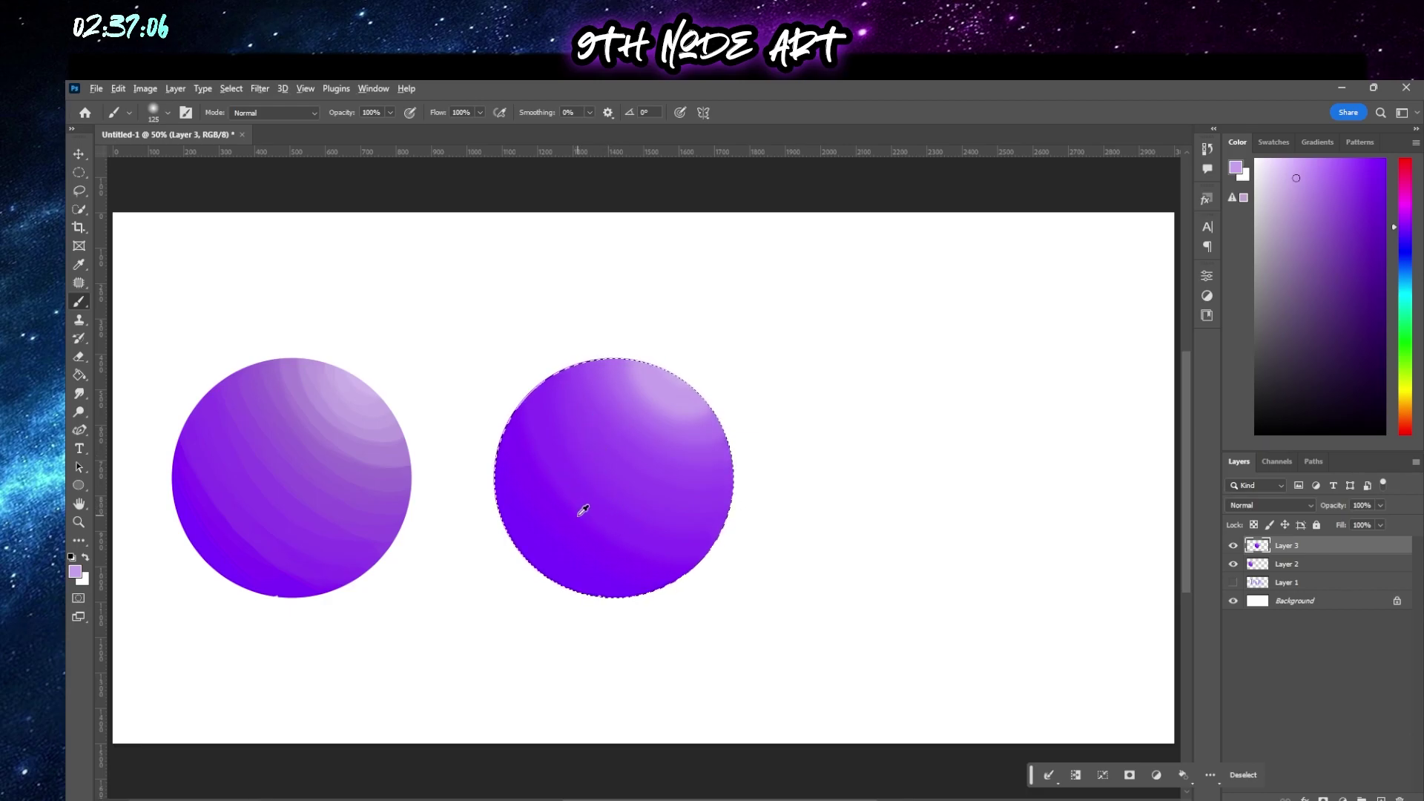
alt+click(668, 549)
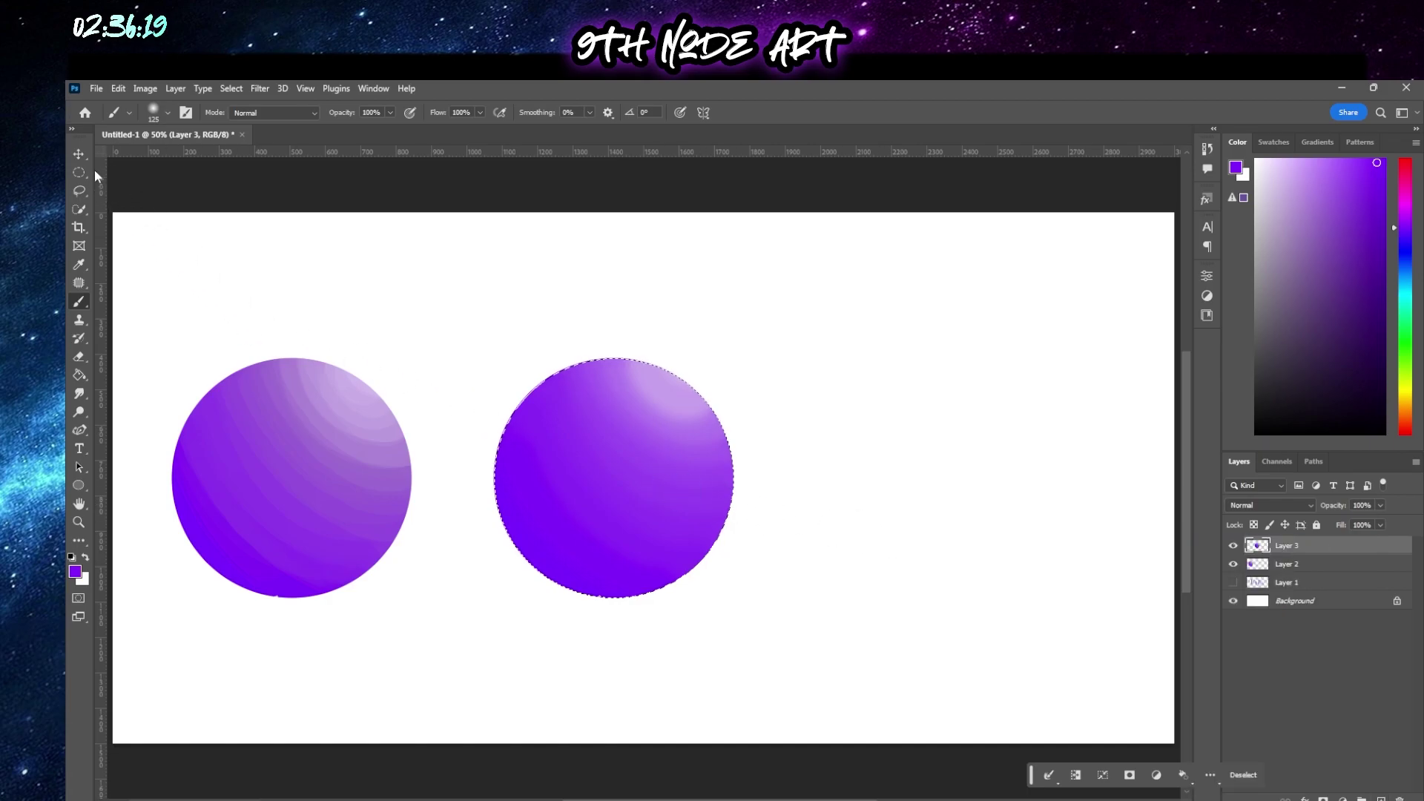
Drag the shaded sphere to the canvas's right side, leaving the middle blank
click(77, 154)
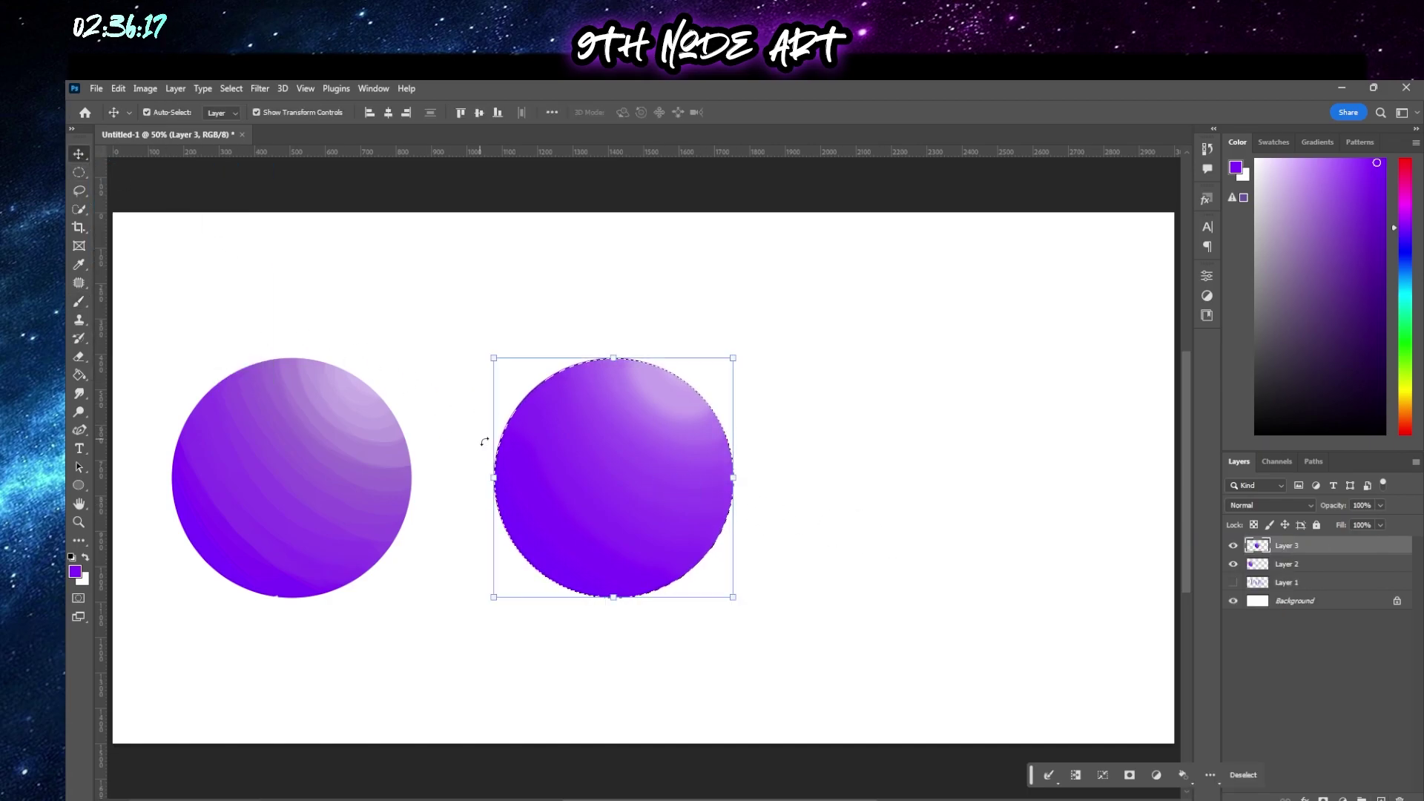
drag(587, 466, 964, 472)
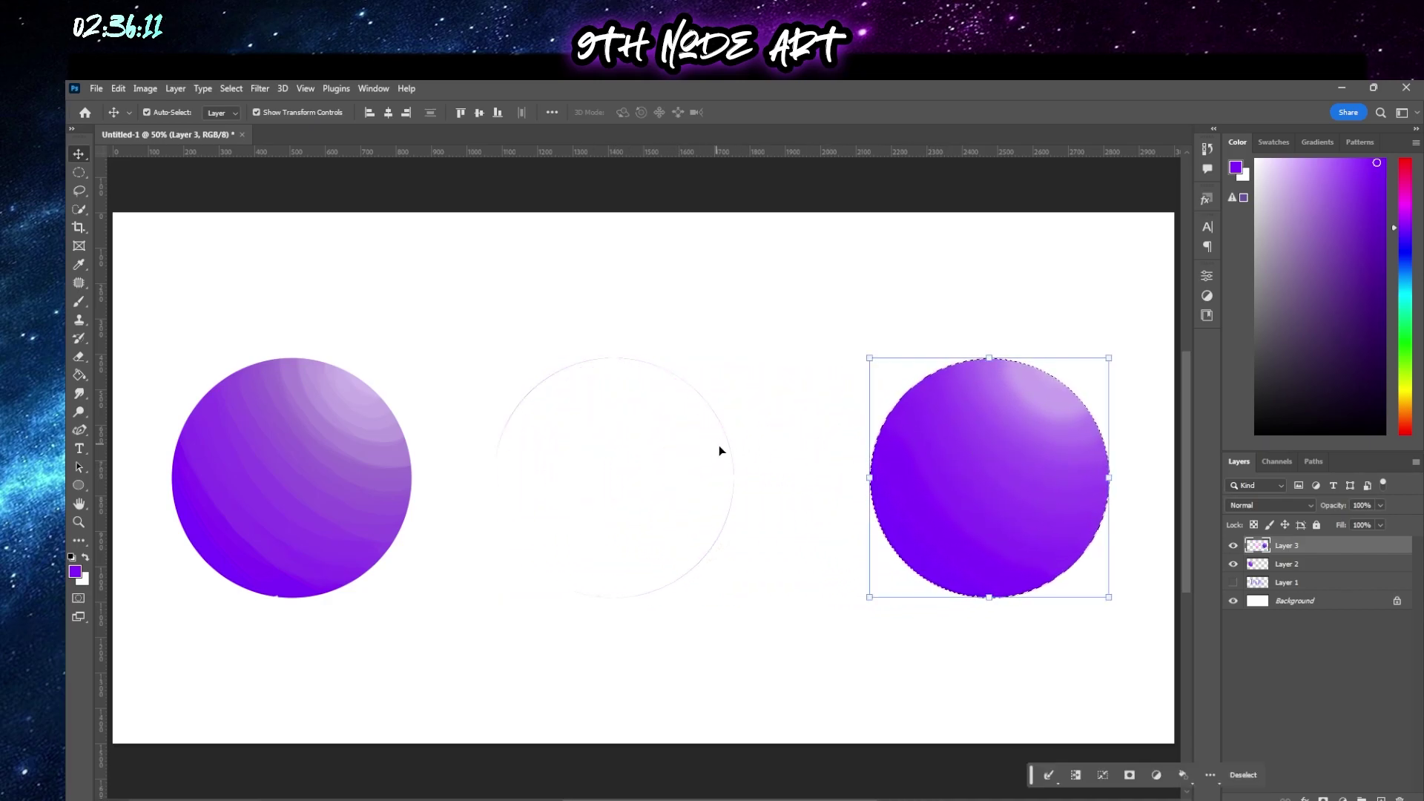
click(77, 172)
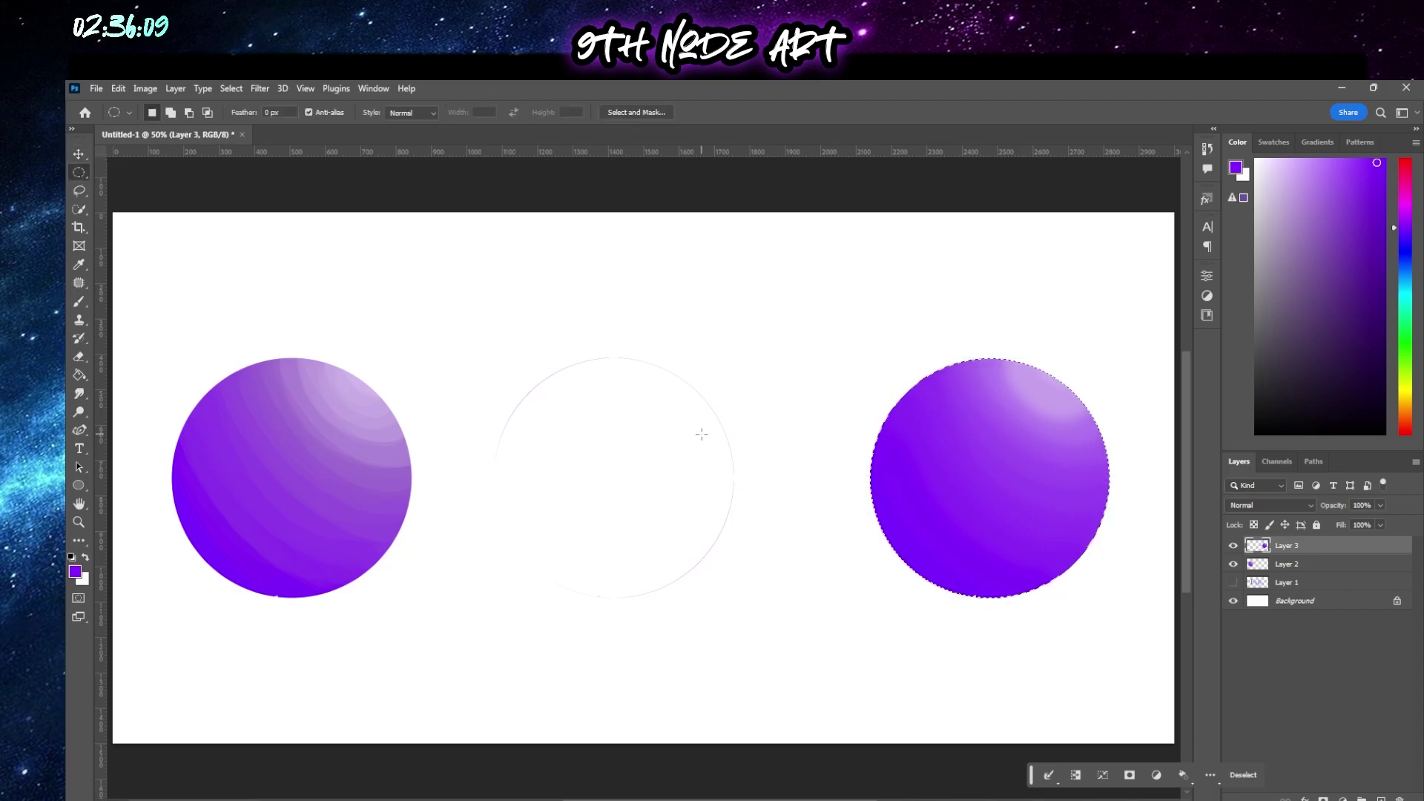
mouse_move(933, 440)
mouse_down()
mouse_move(833, 445)
mouse_move(959, 446)
mouse_up()
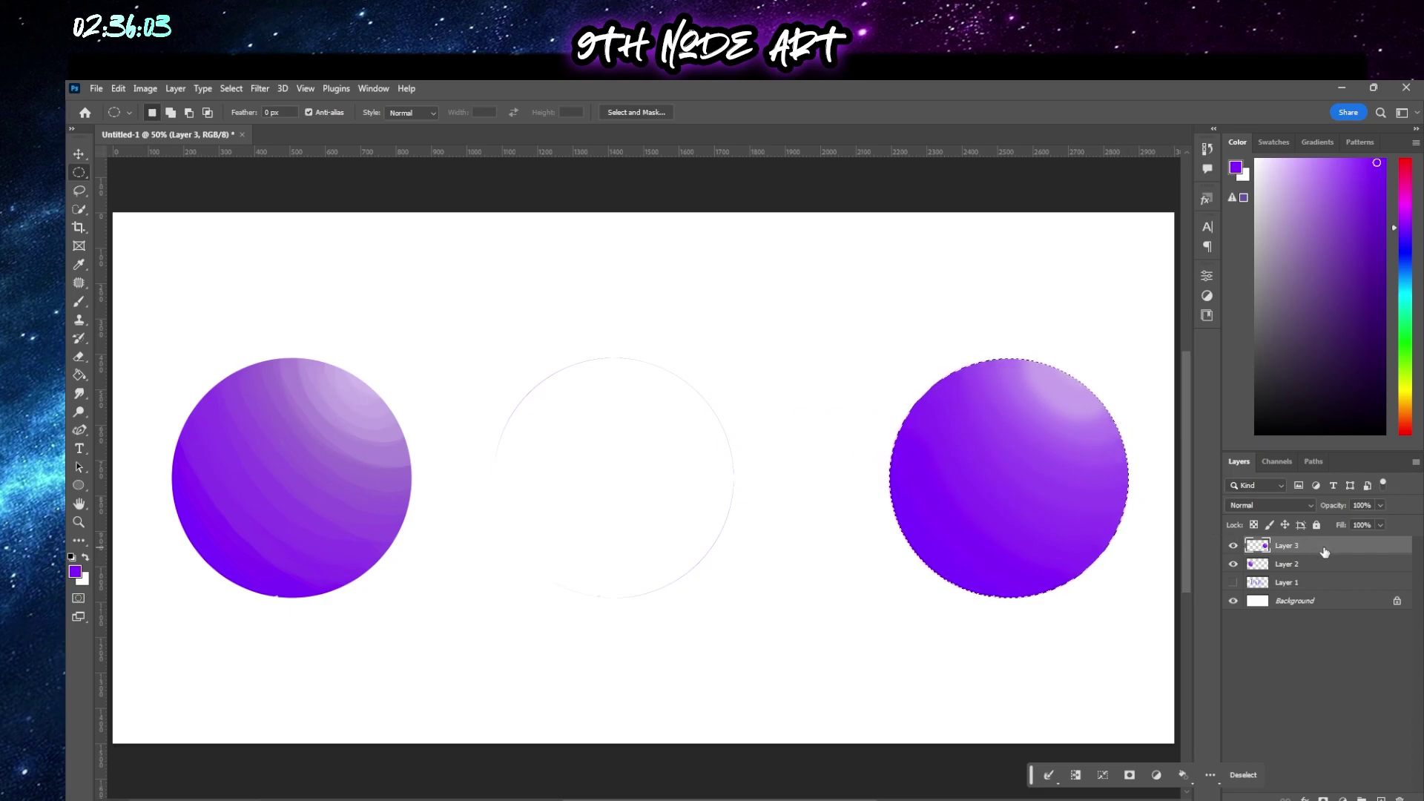
Create Layer 4 and place the circular selection in the gap between the two spheres
click(1381, 798)
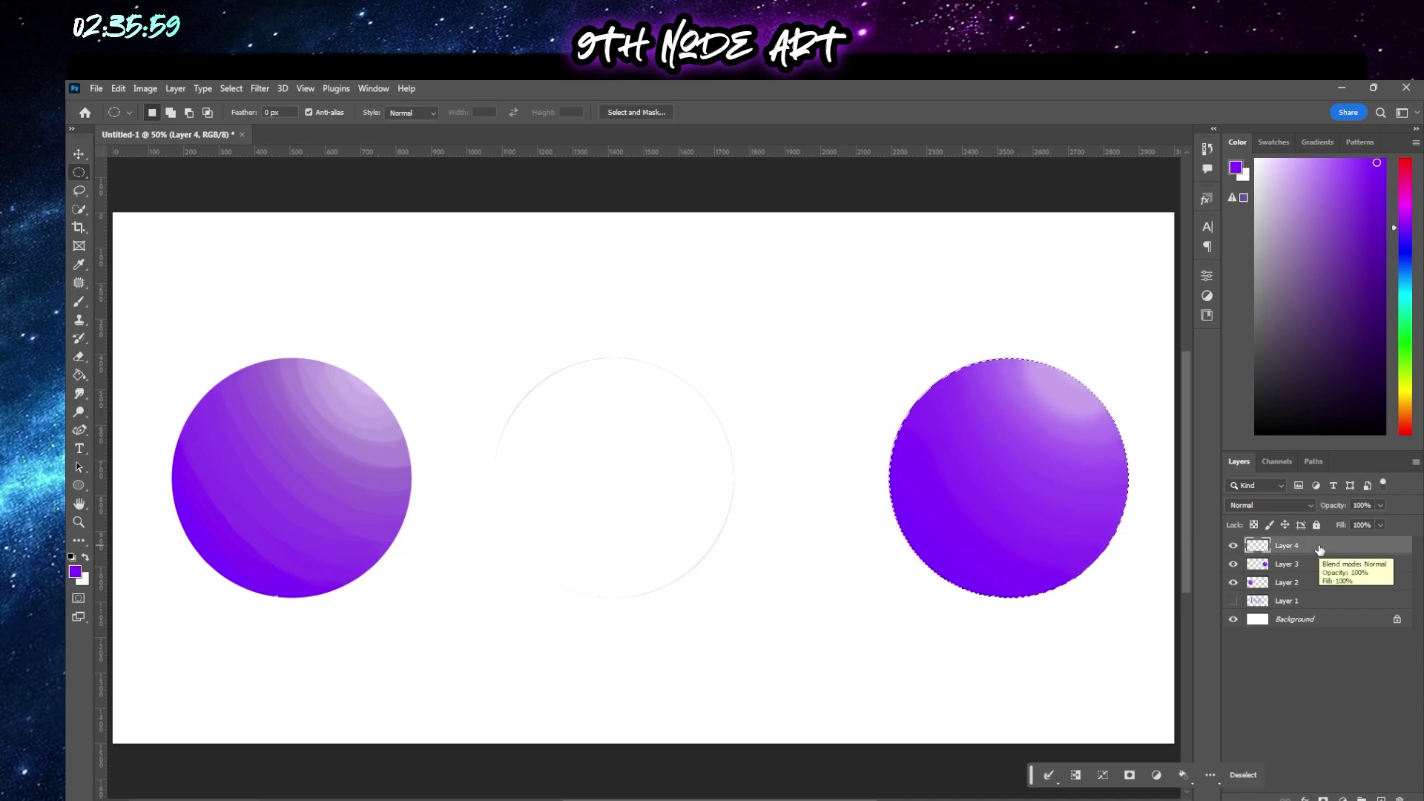
drag(978, 467, 662, 443)
click(1327, 567)
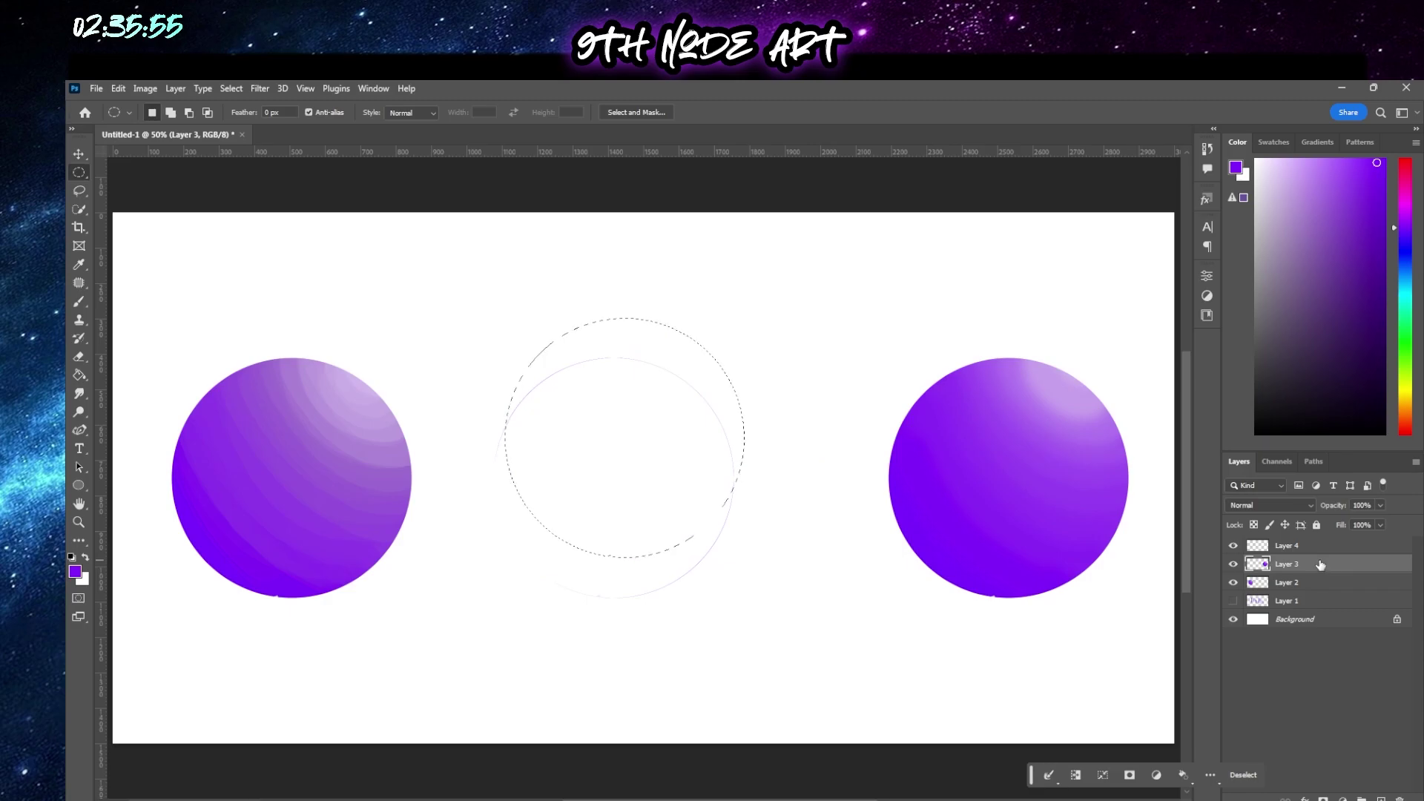
mouse_move(697, 465)
mouse_down()
mouse_move(708, 503)
mouse_move(643, 500)
mouse_move(690, 515)
mouse_move(660, 474)
mouse_move(712, 483)
mouse_up()
click(1344, 547)
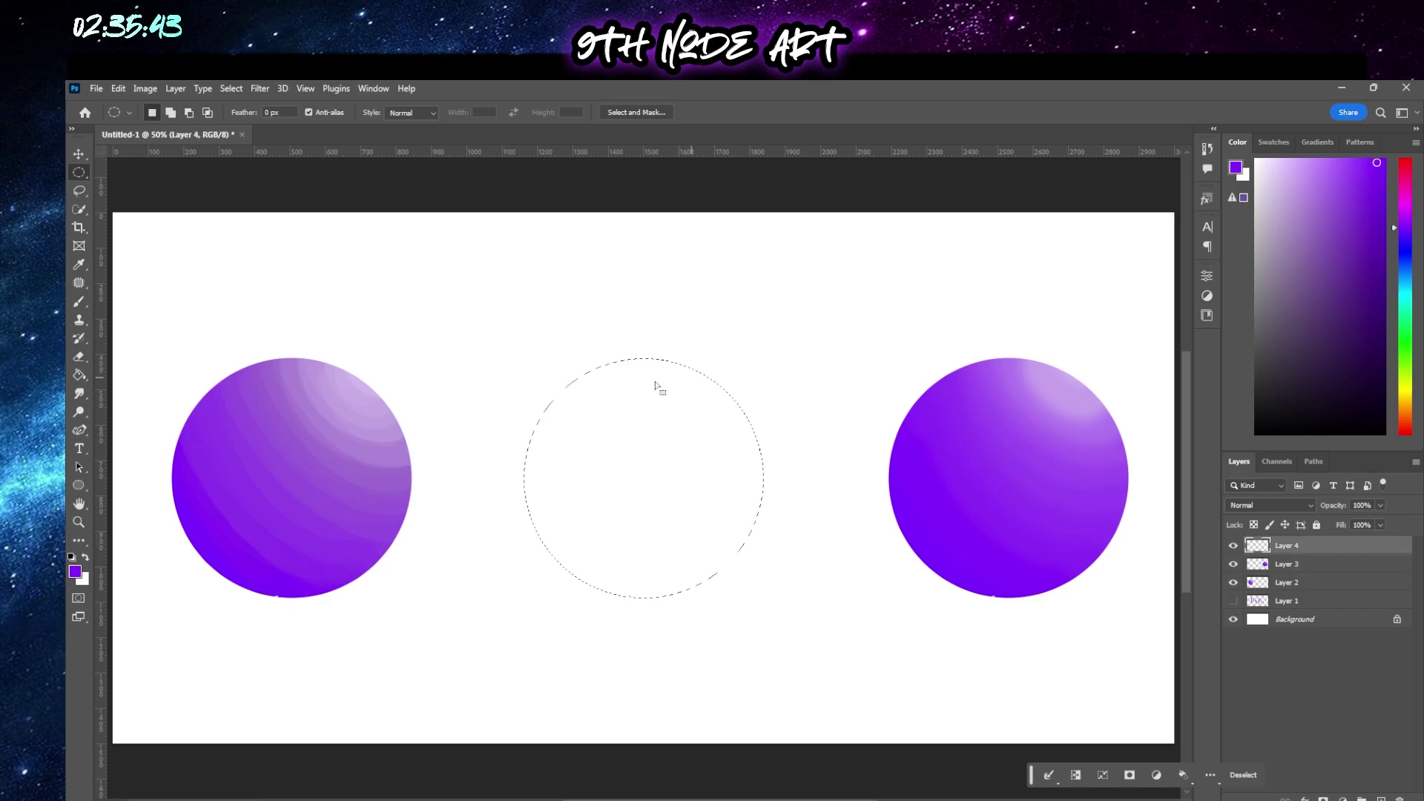
Paint purple into the middle selection, then switch to a 100%-hardness Hard Round brush with pressure-controlled size
key(b)
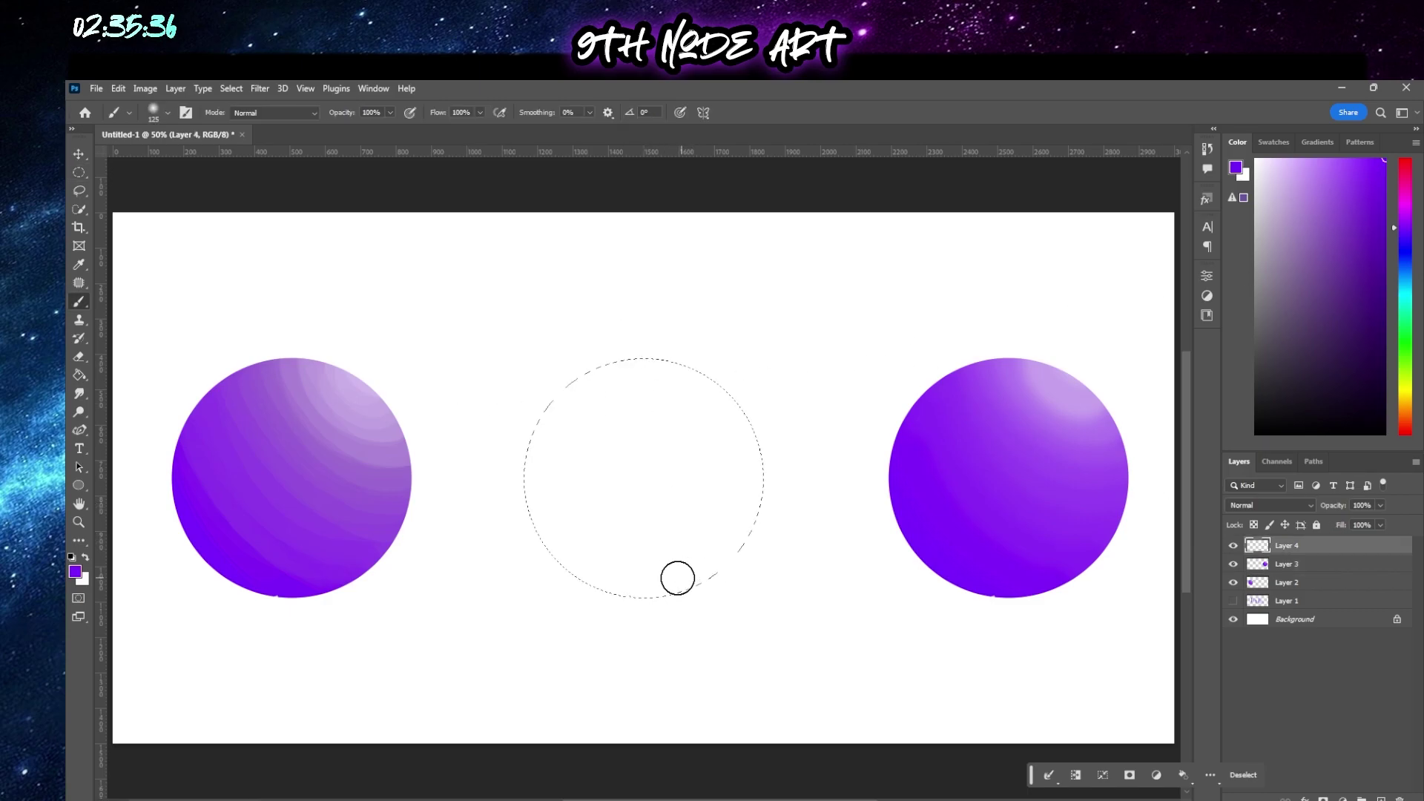
mouse_move(673, 578)
mouse_down()
mouse_move(715, 562)
mouse_move(651, 592)
mouse_move(707, 545)
mouse_move(713, 519)
mouse_move(643, 562)
mouse_move(763, 467)
mouse_move(564, 598)
mouse_move(765, 448)
mouse_move(591, 559)
mouse_move(734, 513)
mouse_move(652, 575)
mouse_up()
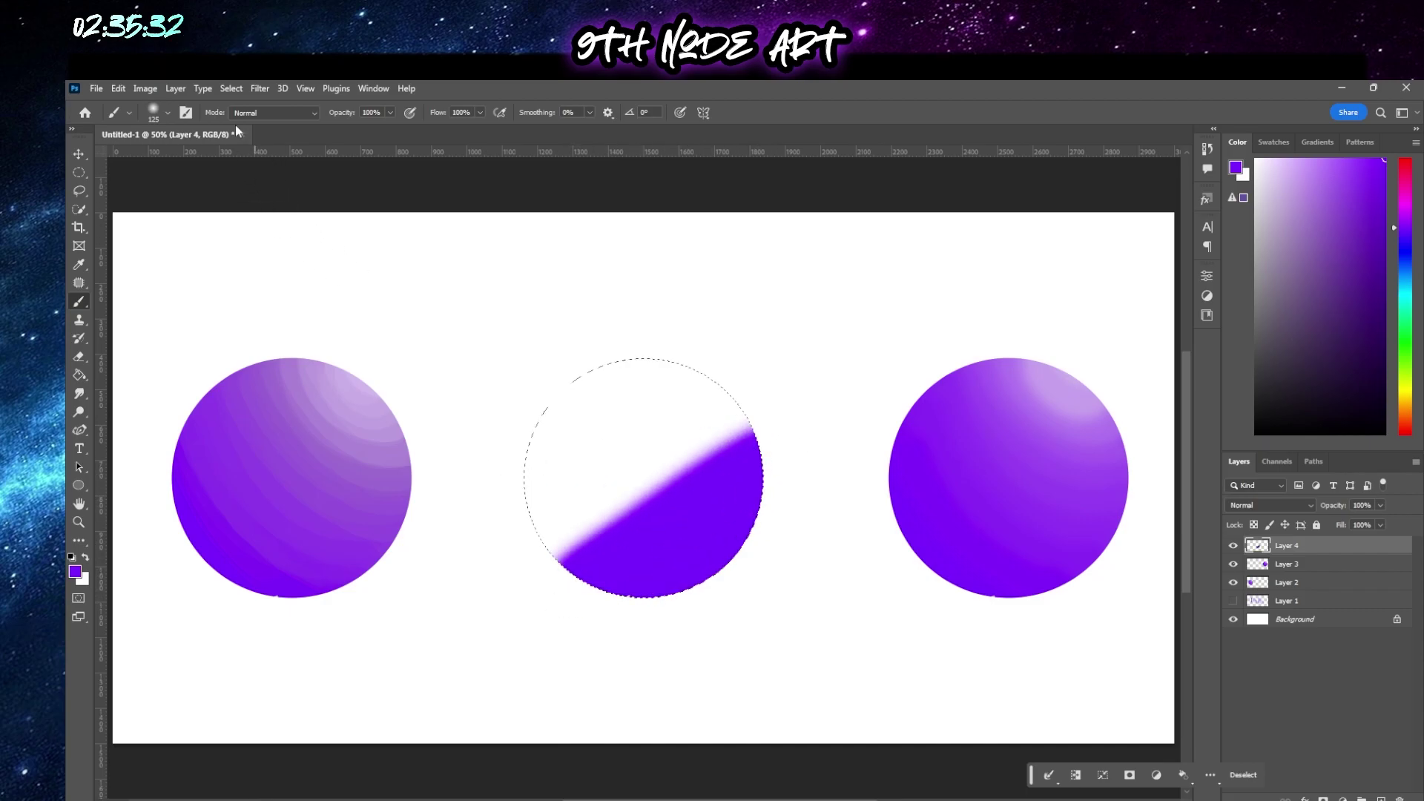
click(166, 114)
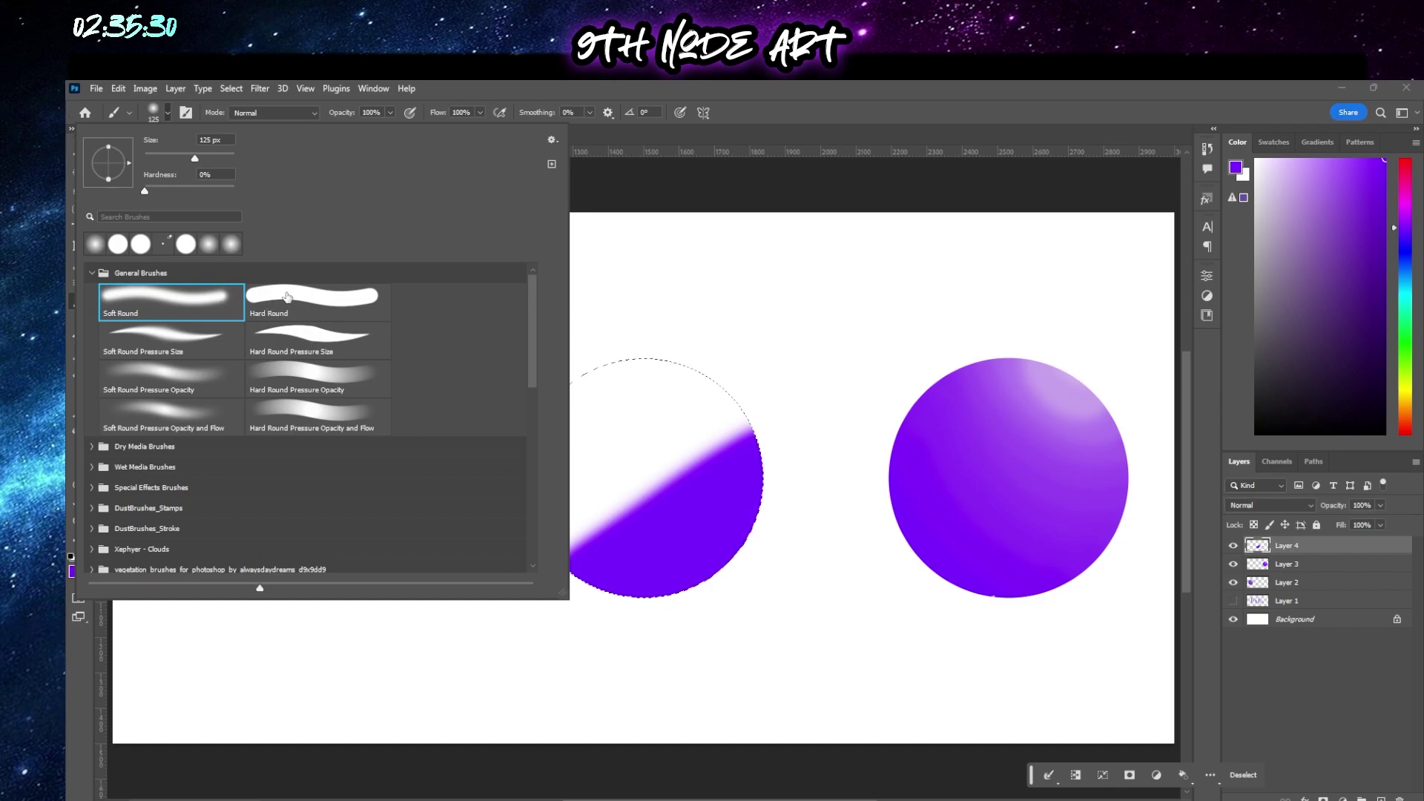
click(286, 297)
click(167, 113)
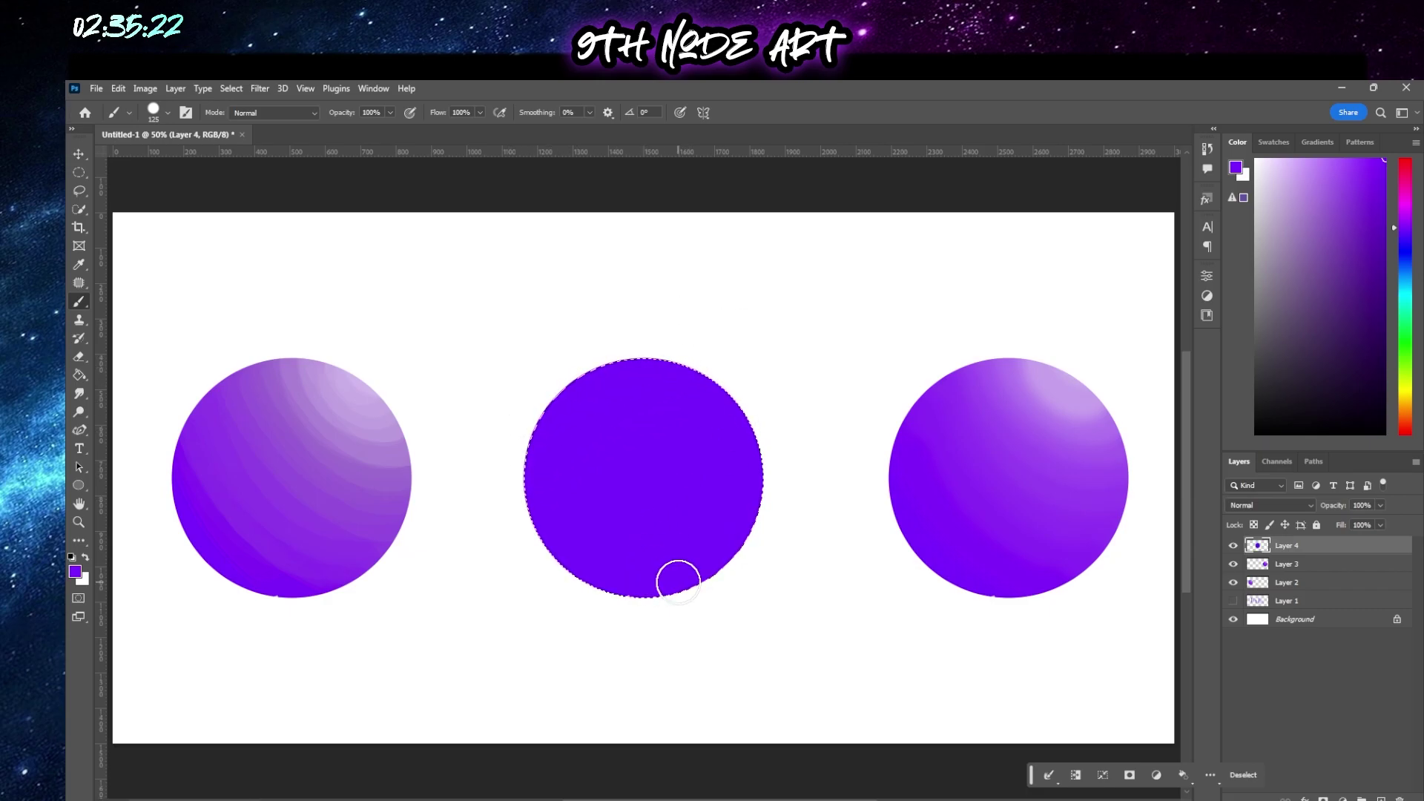
click(680, 113)
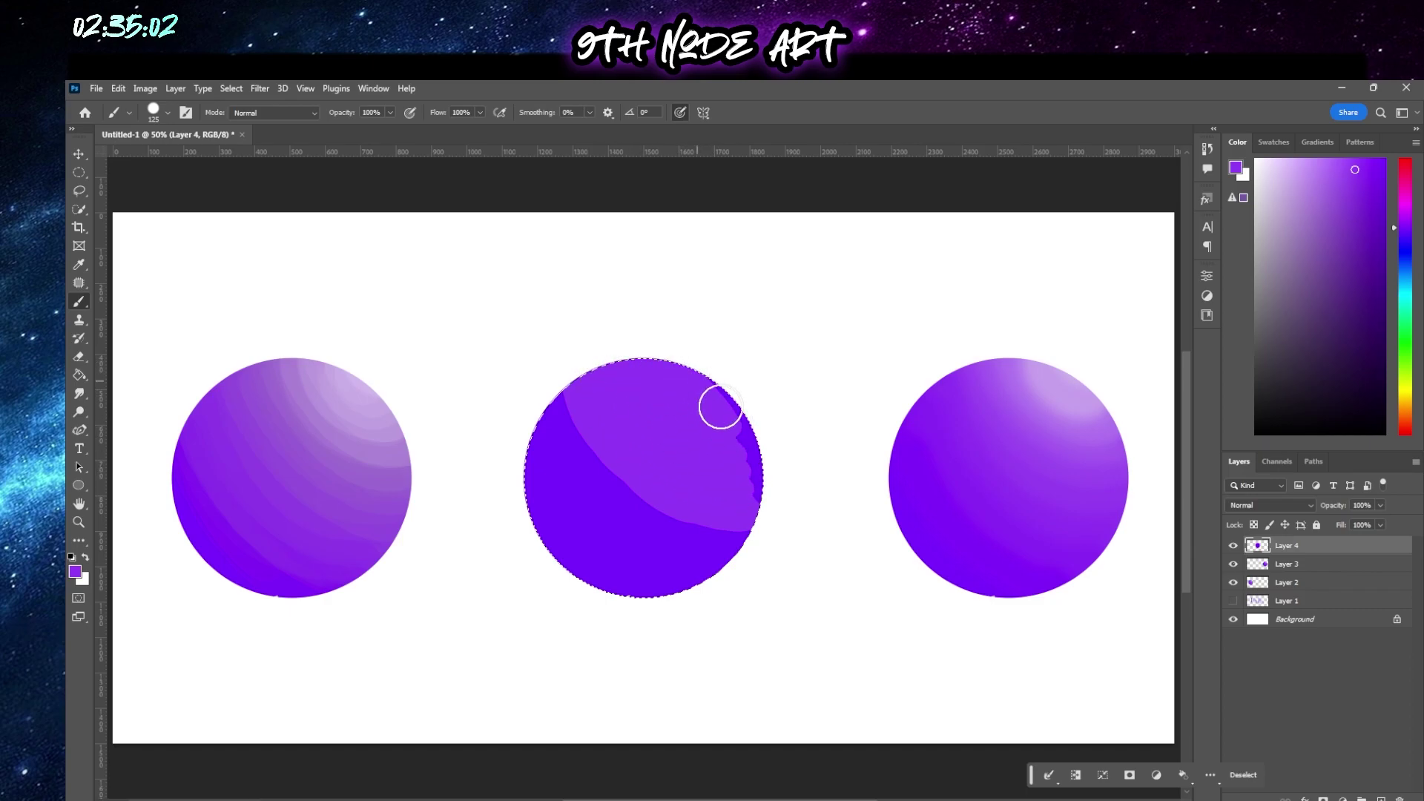
Cover the notched upper-right edge, enable airbrush build-up, and stroke along the light/dark boundary
drag(734, 421, 743, 436)
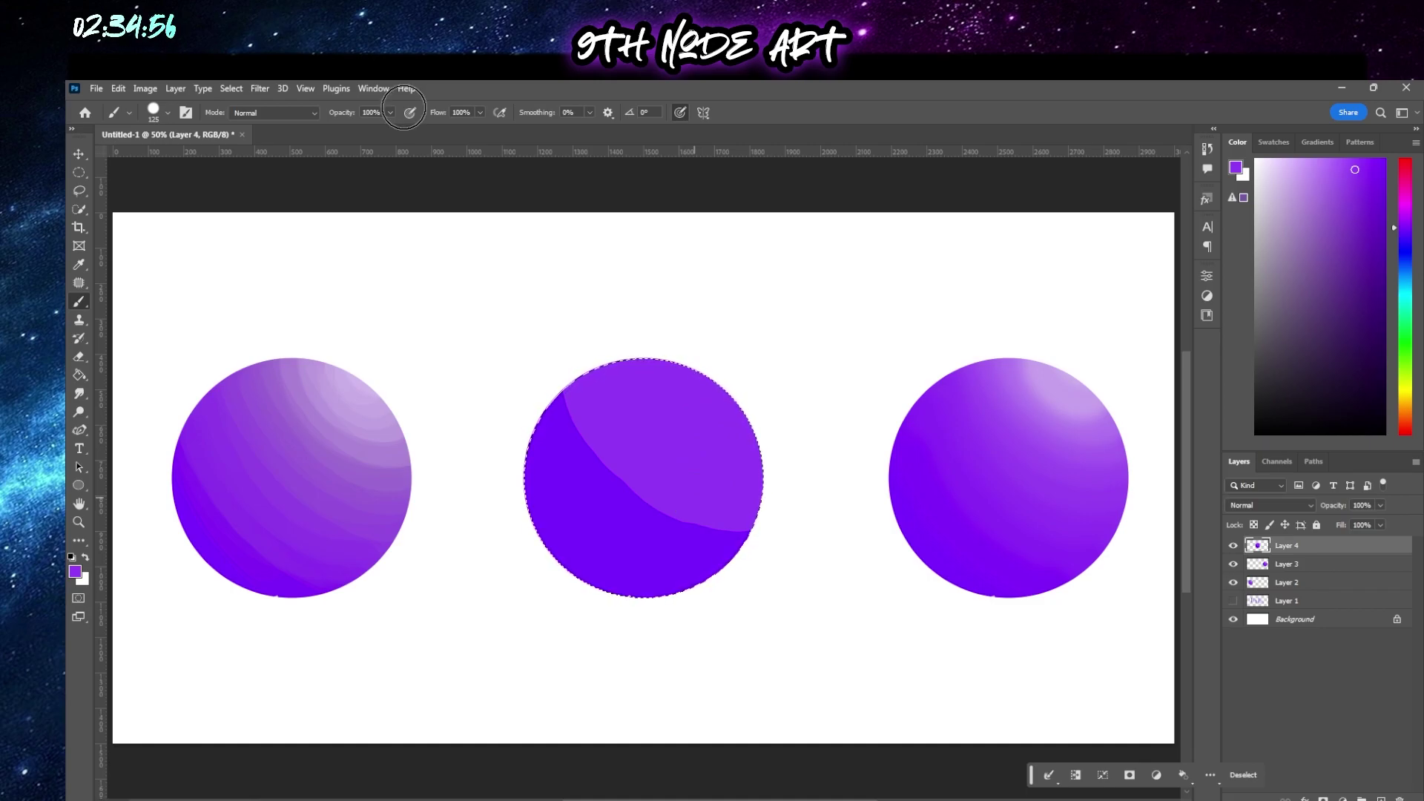
click(410, 113)
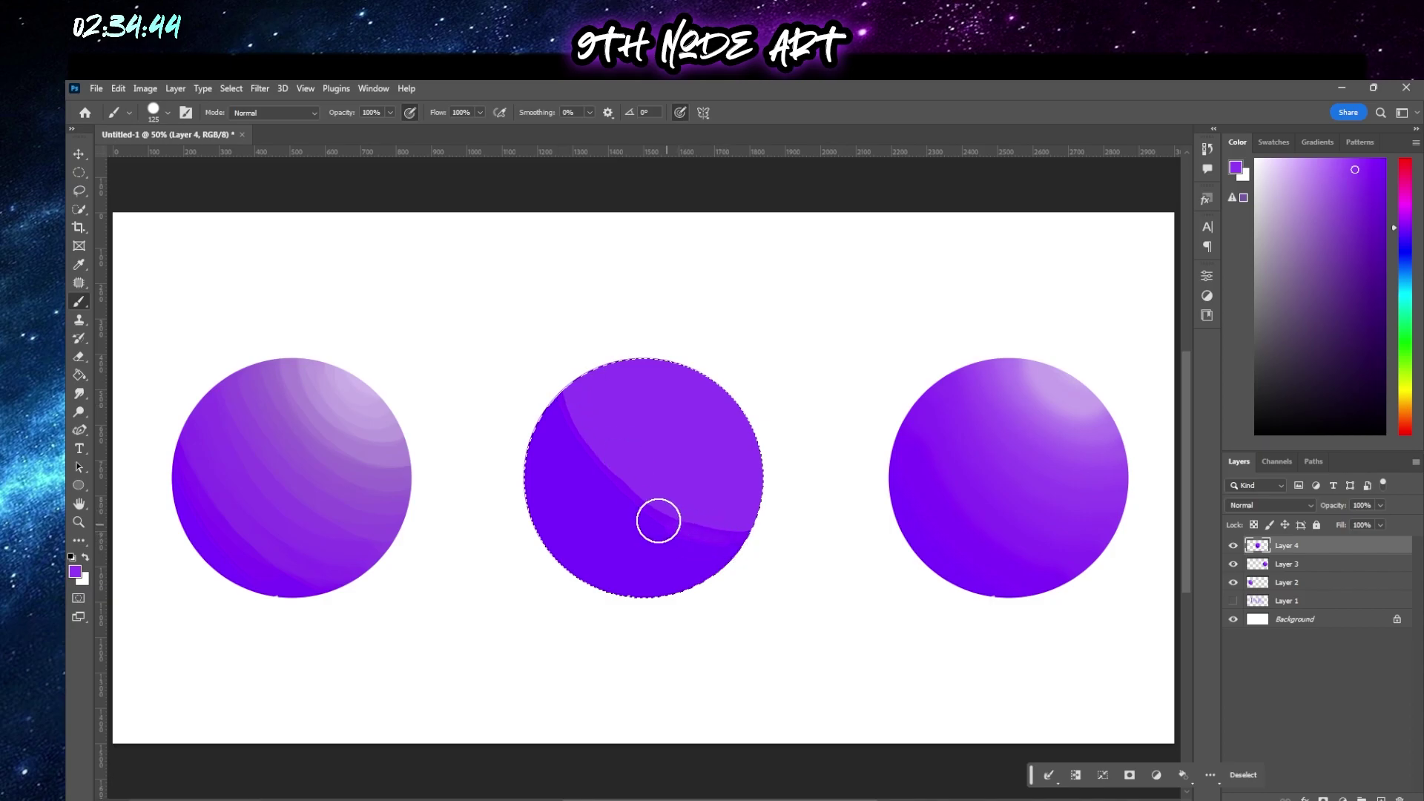
mouse_move(648, 515)
mouse_down()
mouse_move(582, 450)
mouse_move(552, 353)
mouse_move(630, 482)
mouse_move(555, 402)
mouse_move(569, 391)
mouse_move(631, 494)
mouse_move(566, 398)
mouse_up()
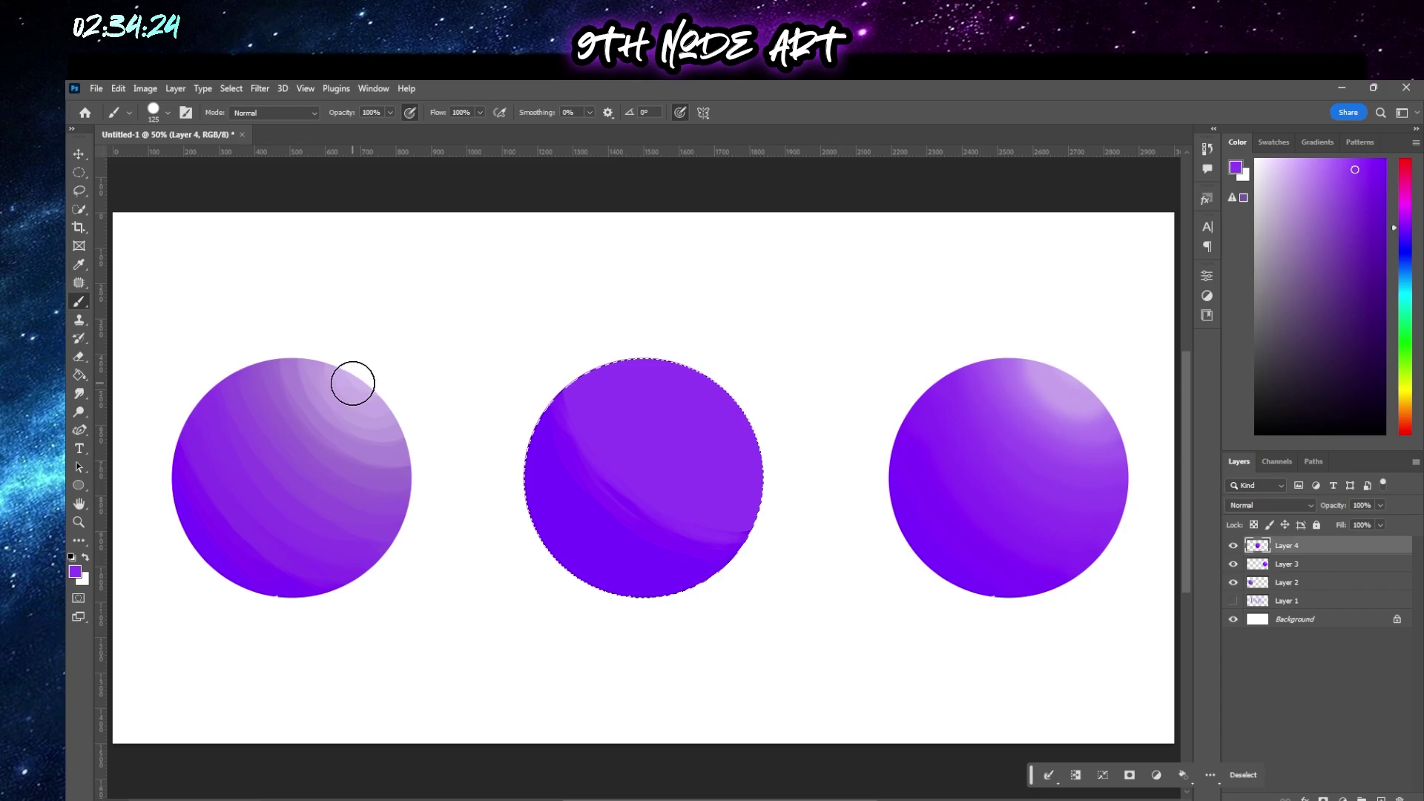
Sample light purple from the left sphere and paint highlight arcs along the middle sphere's upper-right edge
key(alt)
alt+click(363, 381)
mouse_move(732, 398)
mouse_down()
mouse_move(720, 386)
mouse_move(750, 413)
mouse_up()
drag(664, 337, 747, 415)
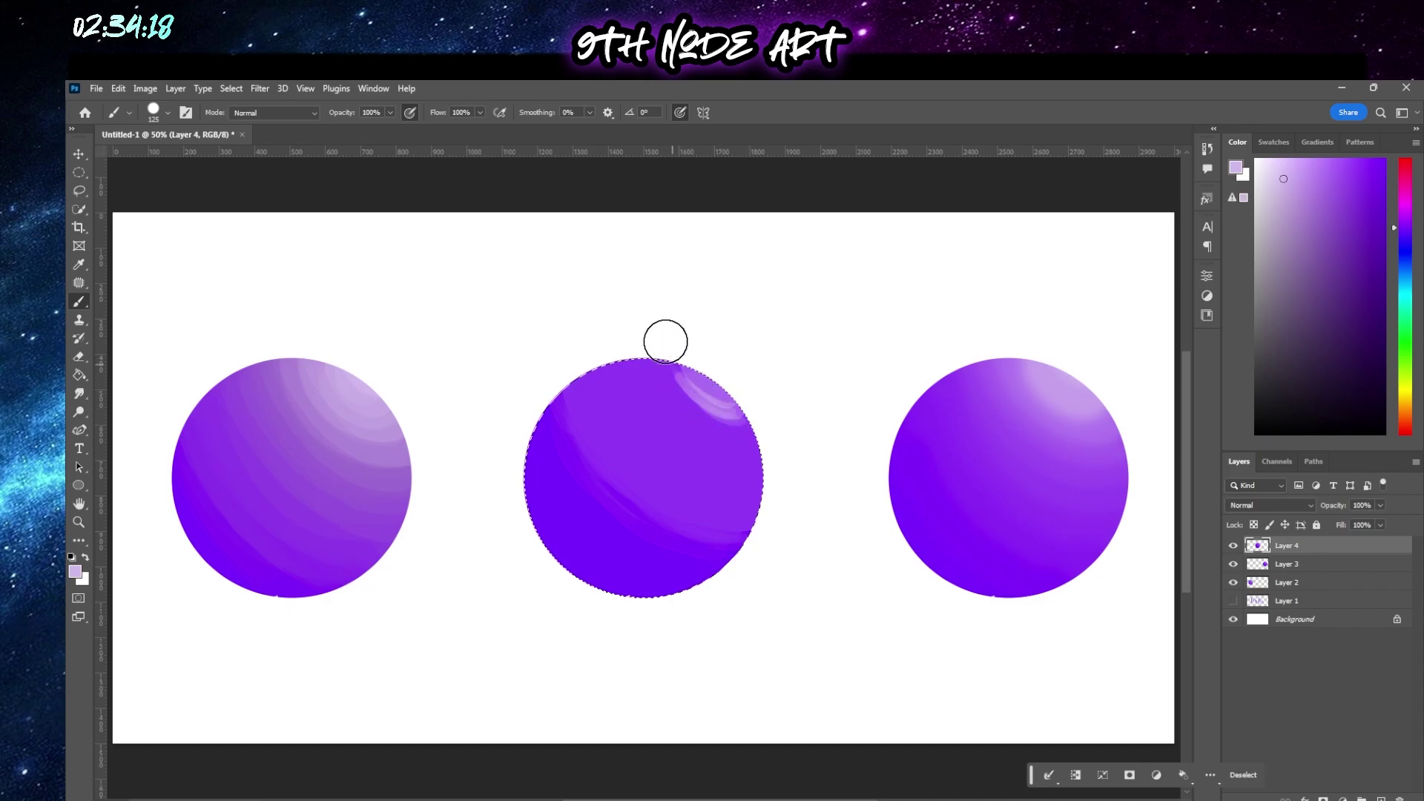
mouse_move(665, 341)
mouse_down()
mouse_move(723, 389)
mouse_move(694, 356)
mouse_move(736, 390)
mouse_move(732, 377)
mouse_move(698, 350)
mouse_move(746, 415)
mouse_move(678, 327)
mouse_move(754, 422)
mouse_move(659, 338)
mouse_move(743, 424)
mouse_move(731, 442)
mouse_move(695, 344)
mouse_move(758, 455)
mouse_move(643, 355)
mouse_move(738, 430)
mouse_move(744, 473)
mouse_move(661, 324)
mouse_move(726, 461)
mouse_move(754, 484)
mouse_move(643, 311)
mouse_move(712, 424)
mouse_move(714, 490)
mouse_move(731, 484)
mouse_move(731, 506)
mouse_move(747, 441)
mouse_move(702, 452)
mouse_move(761, 500)
mouse_move(623, 390)
mouse_move(654, 376)
mouse_move(669, 404)
mouse_move(650, 439)
mouse_move(601, 351)
mouse_move(677, 361)
mouse_move(725, 503)
mouse_move(660, 375)
mouse_move(758, 471)
mouse_move(754, 449)
mouse_move(663, 321)
mouse_move(743, 411)
mouse_move(707, 418)
mouse_move(709, 352)
mouse_move(751, 414)
mouse_move(722, 351)
mouse_move(692, 366)
mouse_move(759, 431)
mouse_move(659, 342)
mouse_move(741, 450)
mouse_move(699, 458)
mouse_move(660, 321)
mouse_move(654, 487)
mouse_move(630, 458)
mouse_move(661, 440)
mouse_move(724, 505)
mouse_move(680, 486)
mouse_move(594, 331)
mouse_up()
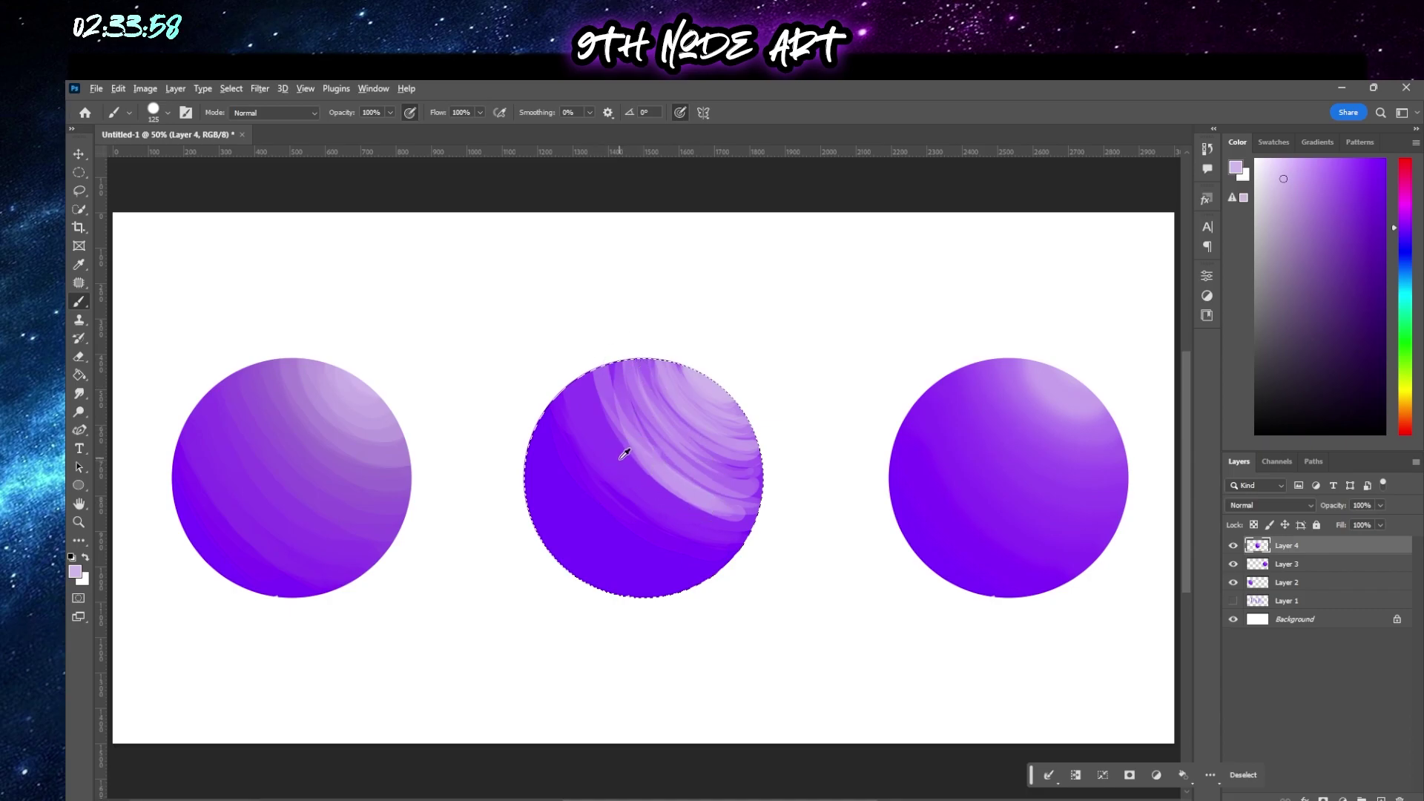
mouse_move(663, 473)
mouse_down()
mouse_move(755, 518)
mouse_move(669, 493)
mouse_move(588, 357)
mouse_move(712, 490)
mouse_move(683, 468)
mouse_move(700, 498)
mouse_move(671, 458)
mouse_move(725, 501)
mouse_move(654, 425)
mouse_move(650, 503)
mouse_move(636, 466)
mouse_move(605, 537)
mouse_move(620, 479)
mouse_move(644, 530)
mouse_move(711, 549)
mouse_move(606, 486)
mouse_move(575, 382)
mouse_move(651, 522)
mouse_move(554, 350)
mouse_move(656, 518)
mouse_move(711, 566)
mouse_move(540, 332)
mouse_move(630, 503)
mouse_move(693, 572)
mouse_move(627, 549)
mouse_move(555, 355)
mouse_move(657, 555)
mouse_move(560, 448)
mouse_move(577, 429)
mouse_move(582, 457)
mouse_move(683, 541)
mouse_move(572, 424)
mouse_move(737, 556)
mouse_move(648, 551)
mouse_up()
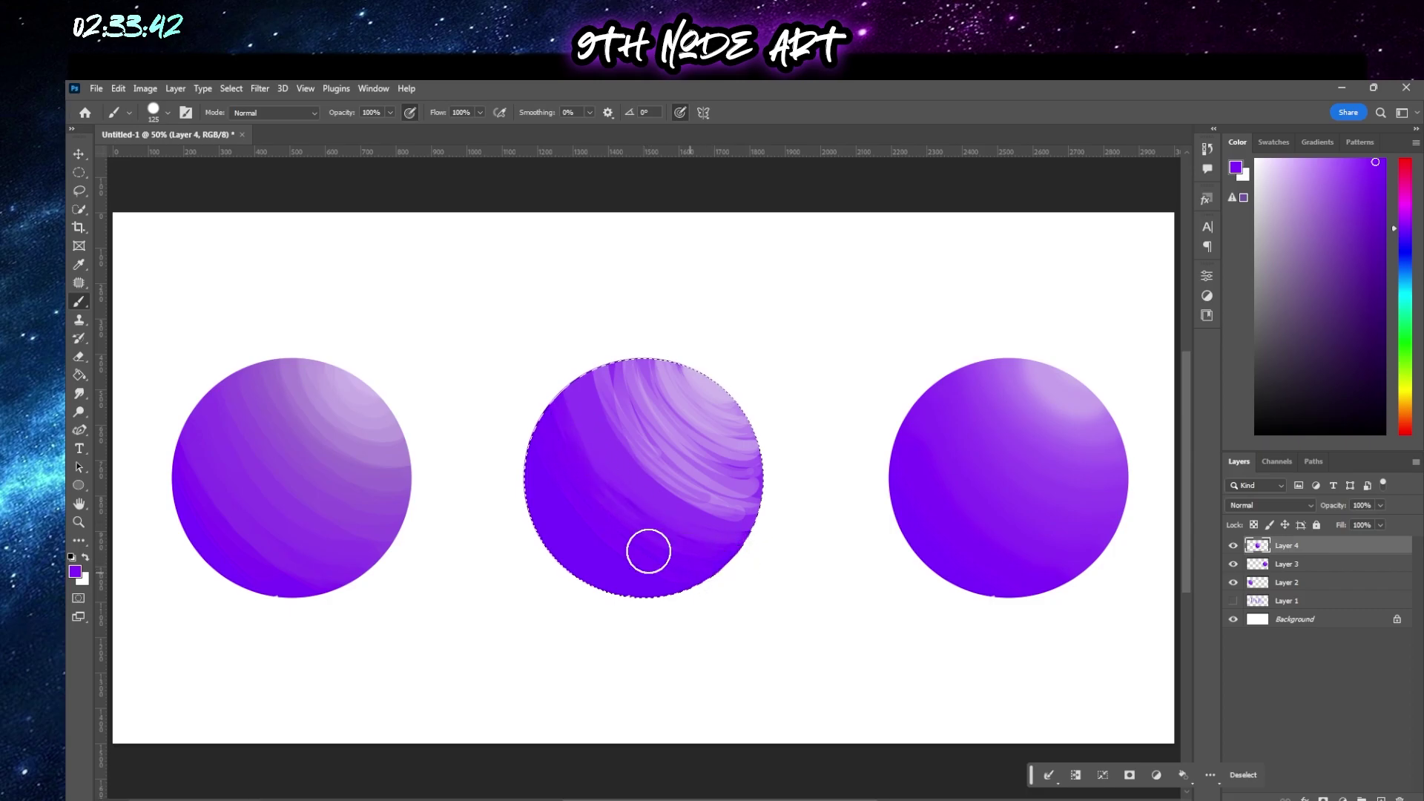
Add lighter curved purple strokes on the sphere's upper-left, then sample a deeper purple for shadows
alt+click(692, 491)
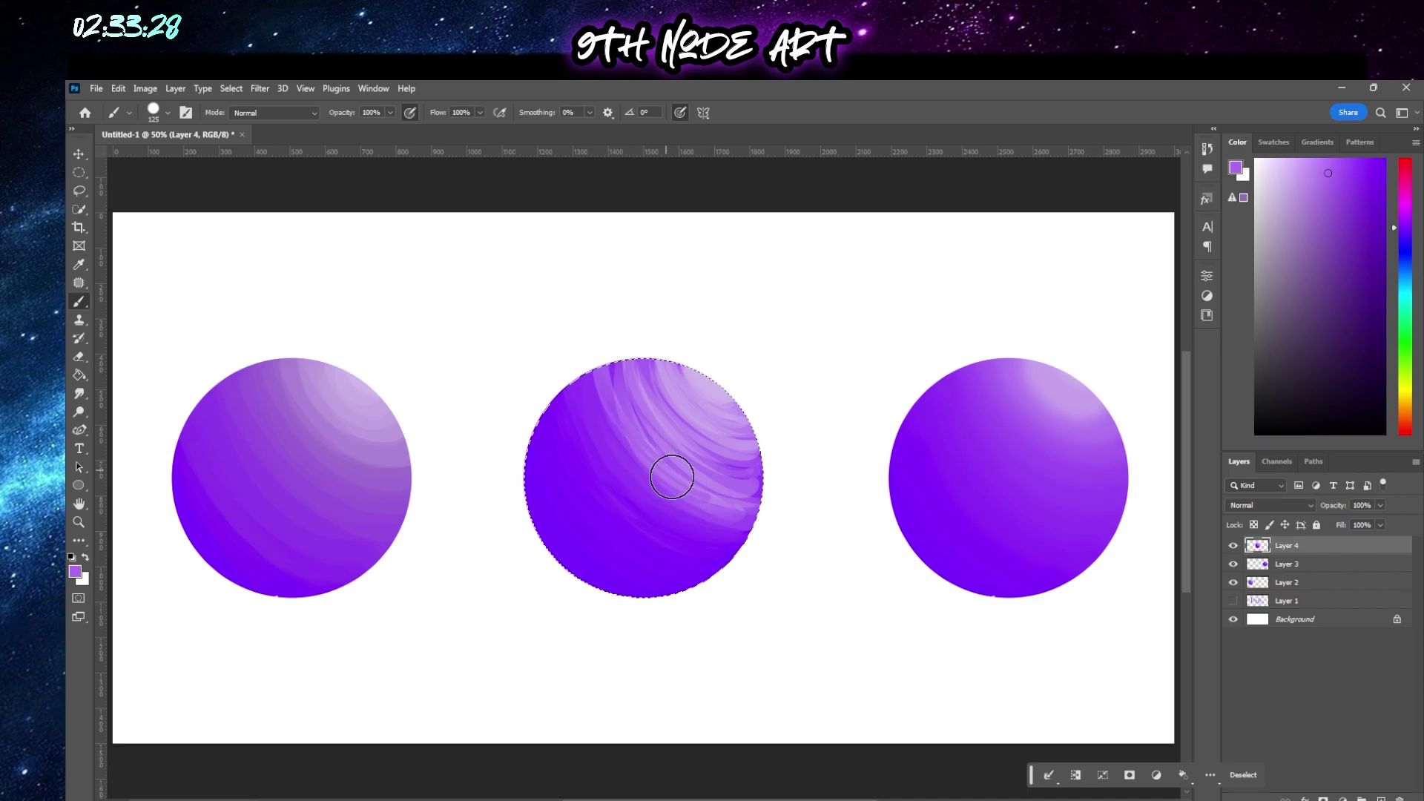
mouse_move(676, 482)
mouse_down()
mouse_move(596, 338)
mouse_move(638, 408)
mouse_move(619, 419)
mouse_move(628, 360)
mouse_move(625, 399)
mouse_move(643, 427)
mouse_move(680, 412)
mouse_move(620, 372)
mouse_move(649, 446)
mouse_move(721, 472)
mouse_move(611, 369)
mouse_move(714, 510)
mouse_move(717, 478)
mouse_move(706, 488)
mouse_move(624, 374)
mouse_move(697, 476)
mouse_move(625, 391)
mouse_move(670, 401)
mouse_move(716, 508)
mouse_move(618, 336)
mouse_move(682, 489)
mouse_move(600, 385)
mouse_move(680, 424)
mouse_move(756, 511)
mouse_move(724, 508)
mouse_move(712, 469)
mouse_move(764, 492)
mouse_move(713, 425)
mouse_move(745, 482)
mouse_move(656, 436)
mouse_move(715, 466)
mouse_move(645, 353)
mouse_move(711, 413)
mouse_move(695, 432)
mouse_move(651, 376)
mouse_move(753, 484)
mouse_move(760, 467)
mouse_move(703, 412)
mouse_move(763, 471)
mouse_move(671, 396)
mouse_move(750, 487)
mouse_move(636, 347)
mouse_move(729, 490)
mouse_move(723, 511)
mouse_move(756, 523)
mouse_move(607, 375)
mouse_move(701, 509)
mouse_move(587, 375)
mouse_move(654, 484)
mouse_move(649, 471)
mouse_move(736, 537)
mouse_move(605, 439)
mouse_move(657, 480)
mouse_move(635, 482)
mouse_move(588, 420)
mouse_move(615, 445)
mouse_move(587, 341)
mouse_move(684, 524)
mouse_move(727, 548)
mouse_move(616, 439)
mouse_move(701, 542)
mouse_move(596, 429)
mouse_move(643, 506)
mouse_move(598, 445)
mouse_move(569, 333)
mouse_move(603, 393)
mouse_move(613, 376)
mouse_move(604, 414)
mouse_move(629, 403)
mouse_move(629, 381)
mouse_move(620, 403)
mouse_move(591, 331)
mouse_move(711, 471)
mouse_move(690, 422)
mouse_move(754, 448)
mouse_move(667, 356)
mouse_move(680, 426)
mouse_move(741, 483)
mouse_move(724, 523)
mouse_move(681, 512)
mouse_move(569, 403)
mouse_move(679, 533)
mouse_move(624, 485)
mouse_move(562, 376)
mouse_move(723, 551)
mouse_move(608, 451)
mouse_move(620, 533)
mouse_move(705, 565)
mouse_move(589, 444)
mouse_move(620, 459)
mouse_up()
alt+click(631, 536)
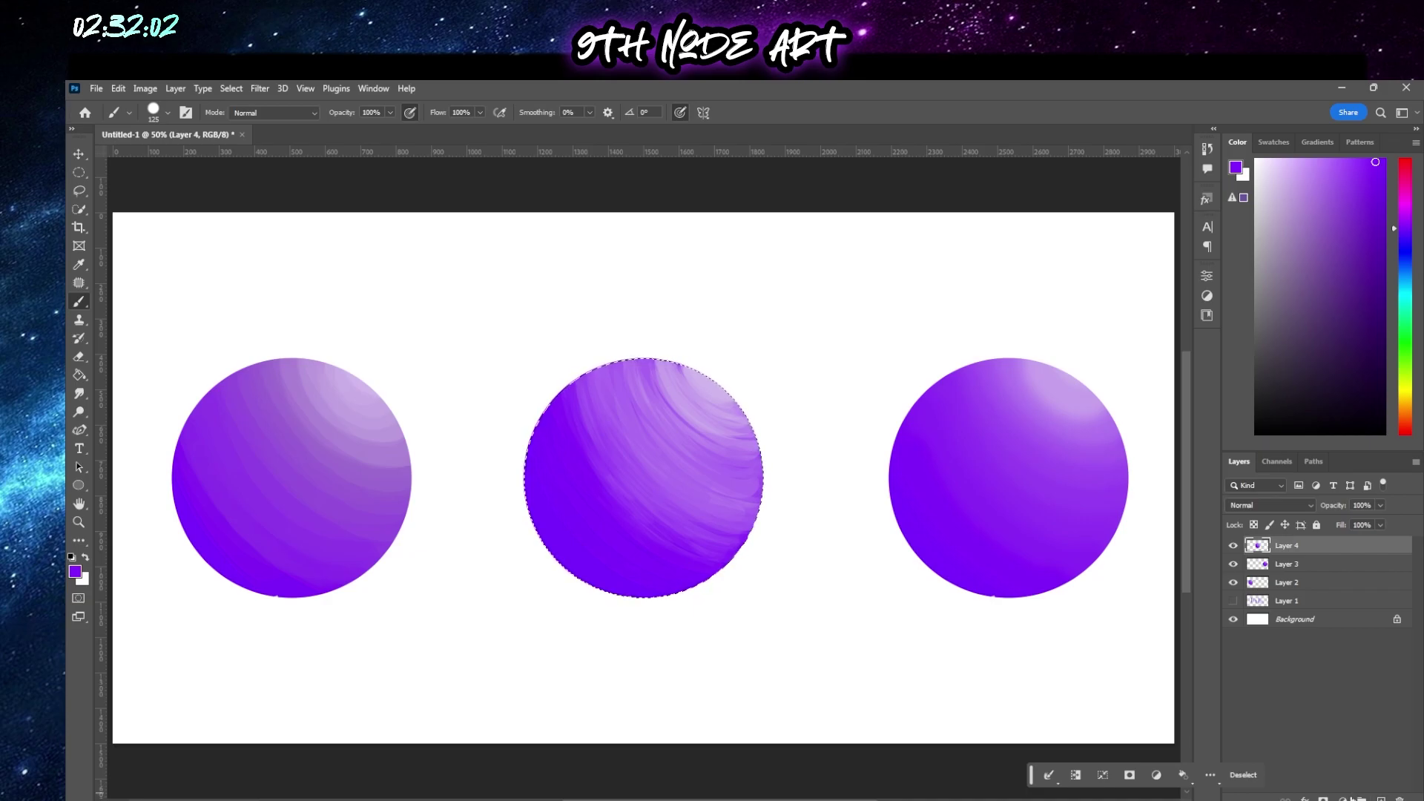
Add a new Layer 5 and paint the circular selection solid blue
key(ctrl+shift+alt+n)
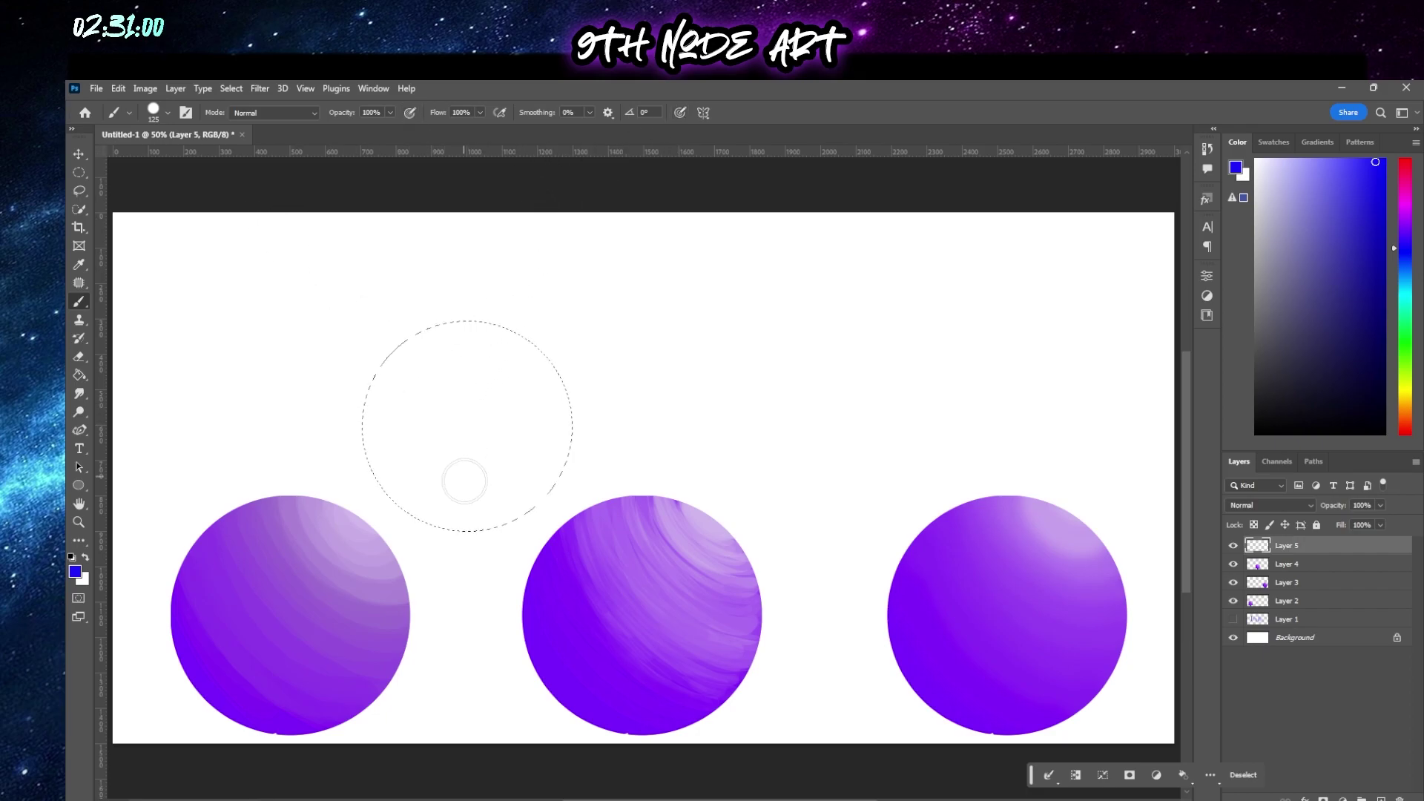
mouse_move(467, 493)
mouse_down()
mouse_move(474, 524)
mouse_move(376, 403)
mouse_move(396, 470)
mouse_move(401, 441)
mouse_move(419, 449)
mouse_move(407, 382)
mouse_move(453, 451)
mouse_move(437, 303)
mouse_move(475, 484)
mouse_move(491, 363)
mouse_move(497, 436)
mouse_move(536, 364)
mouse_move(542, 469)
mouse_move(576, 370)
mouse_move(502, 519)
mouse_up()
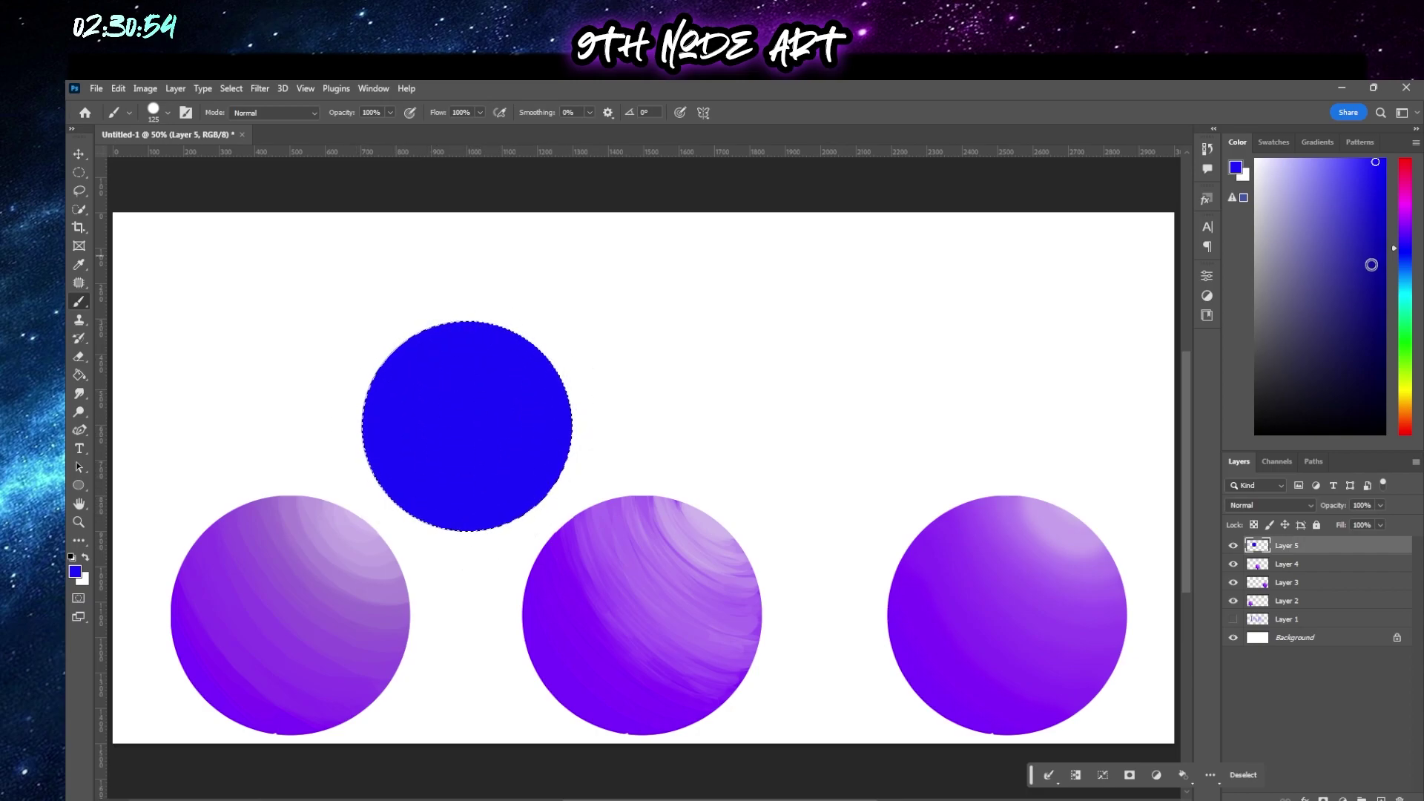
Paint bright green over most of the blue circle, leaving a lower-left blue crescent, then pick orange
click(1408, 320)
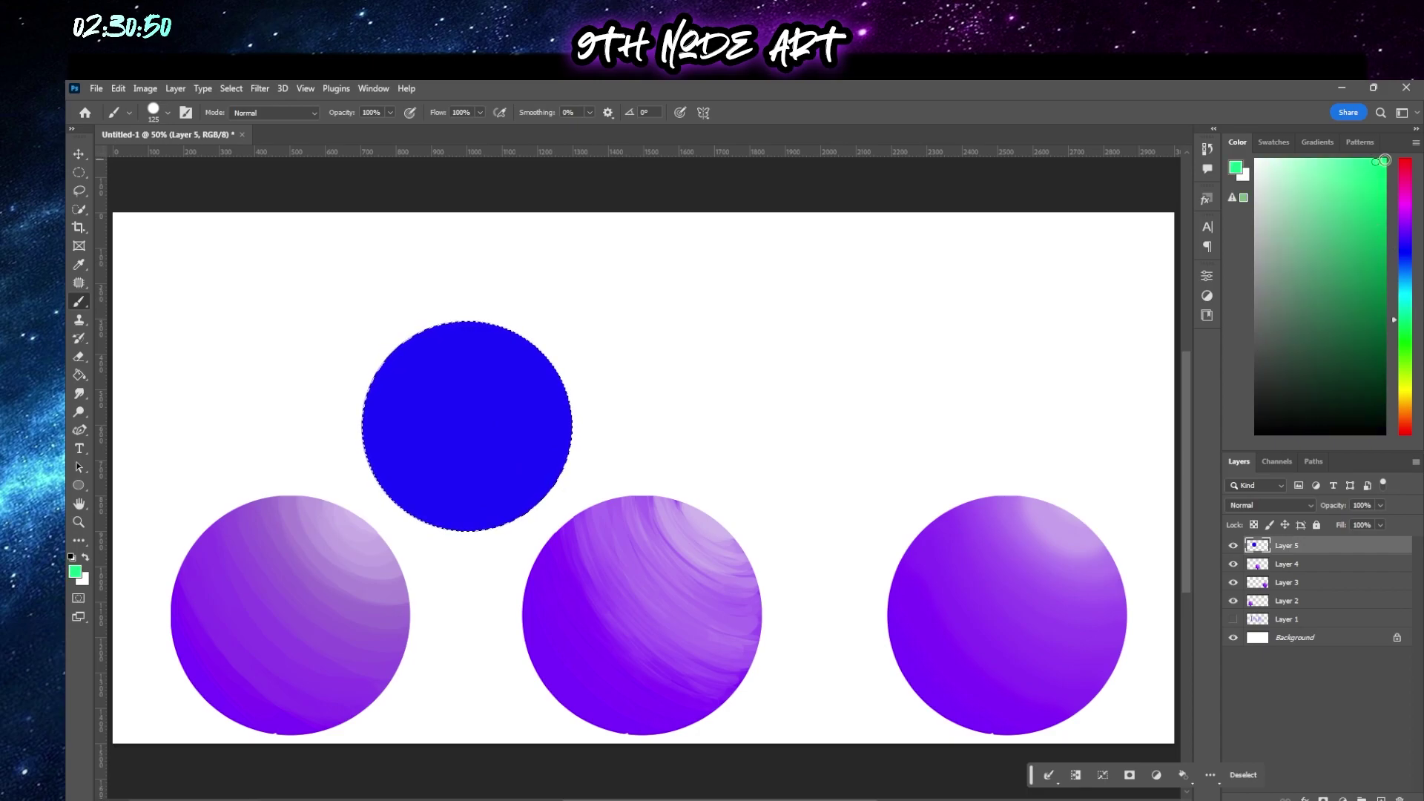
click(1384, 159)
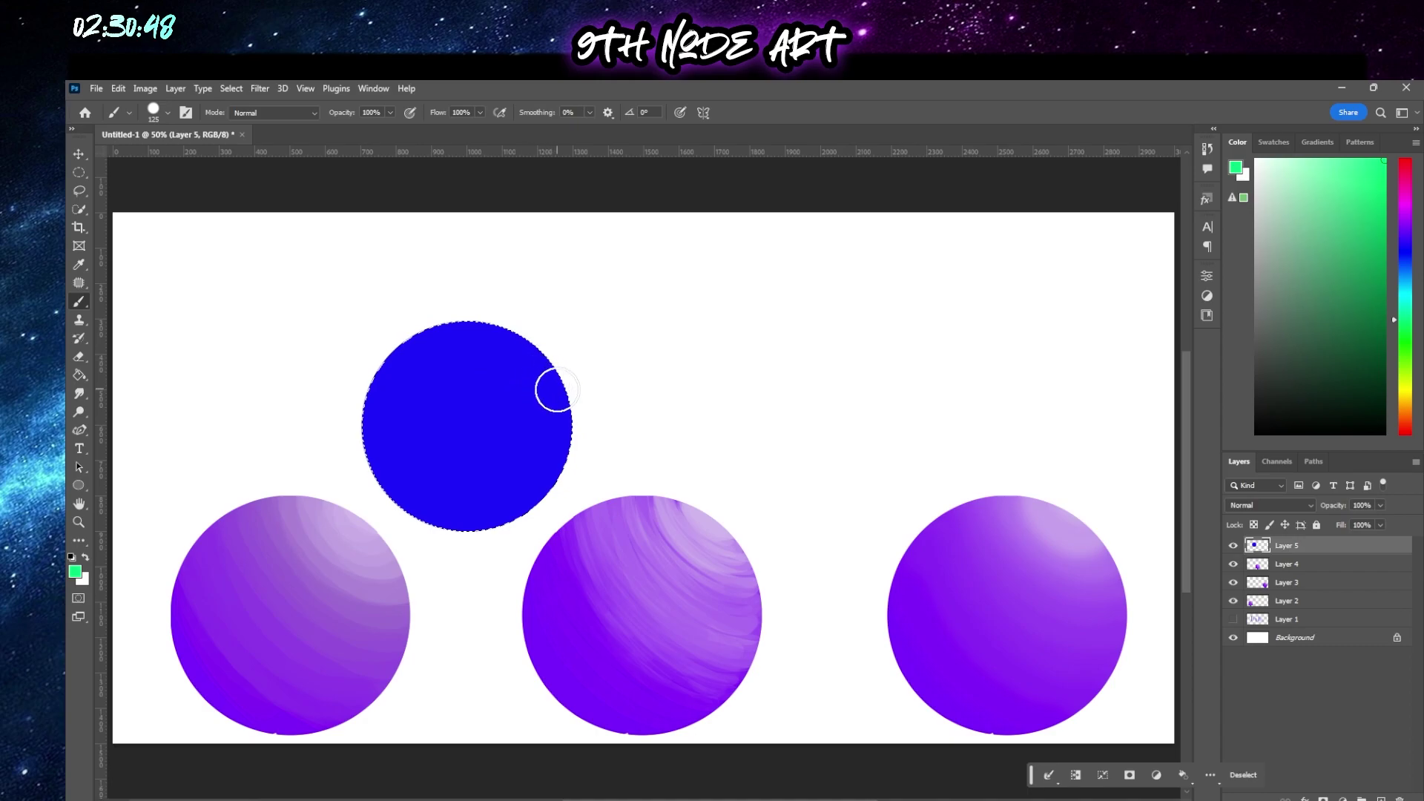
mouse_move(564, 410)
mouse_down()
mouse_move(481, 413)
mouse_move(434, 354)
mouse_move(444, 321)
mouse_up()
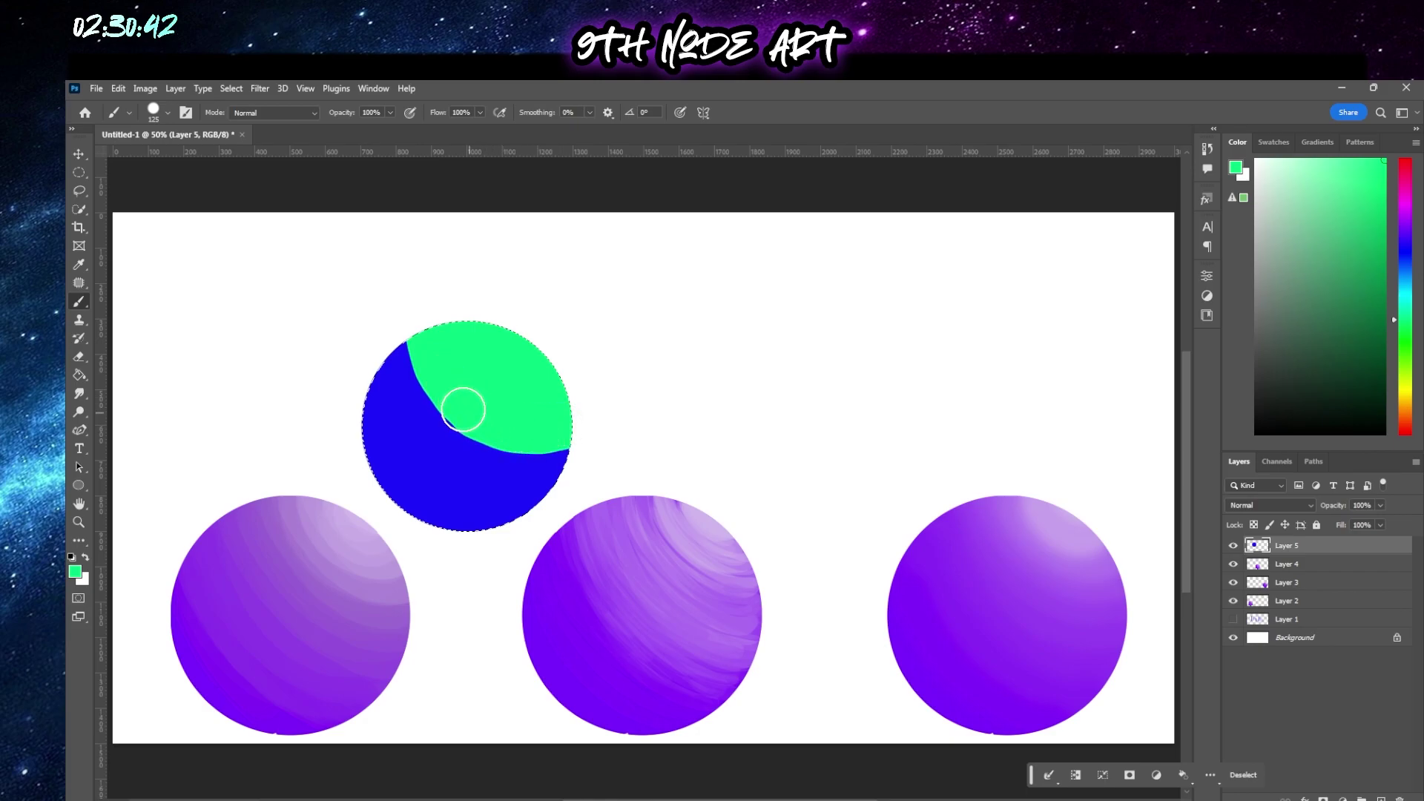
mouse_move(455, 404)
mouse_down()
mouse_move(417, 331)
mouse_move(462, 281)
mouse_up()
mouse_move(566, 460)
mouse_down()
mouse_move(483, 460)
mouse_move(401, 374)
mouse_move(400, 344)
mouse_move(453, 433)
mouse_move(540, 475)
mouse_move(483, 479)
mouse_move(406, 394)
mouse_move(401, 320)
mouse_up()
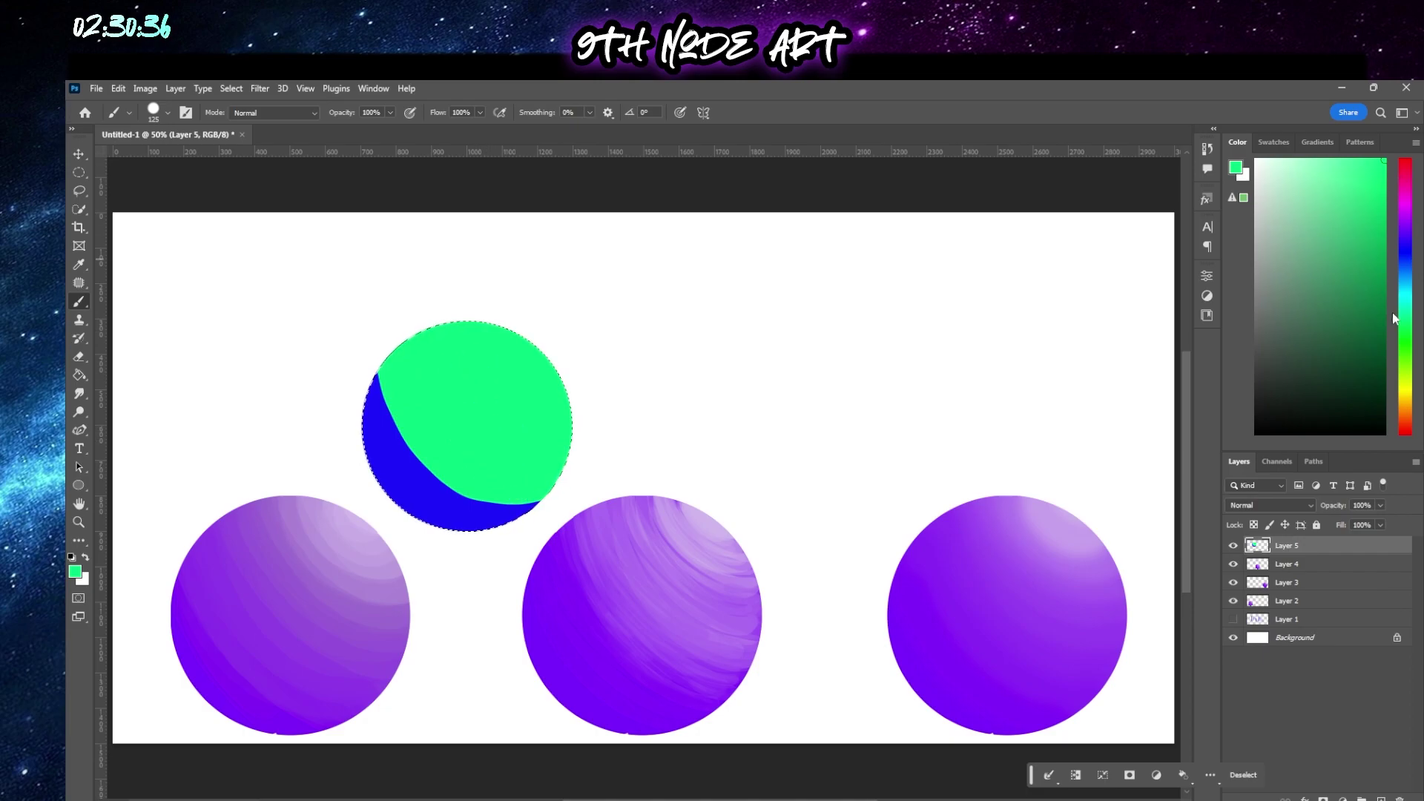
click(1407, 404)
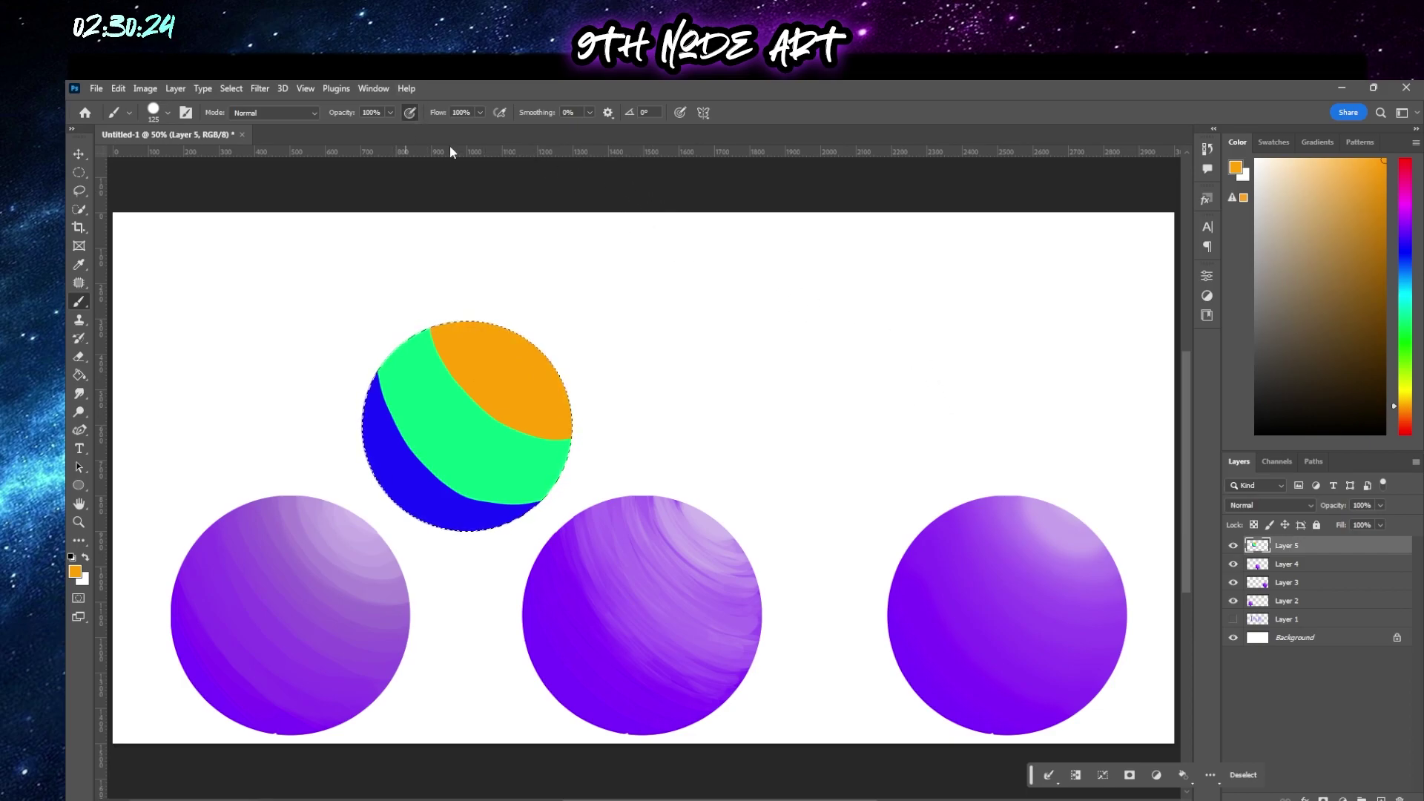
Toggle pressure-controlled size and switch to the Soft Round brush preset
click(679, 113)
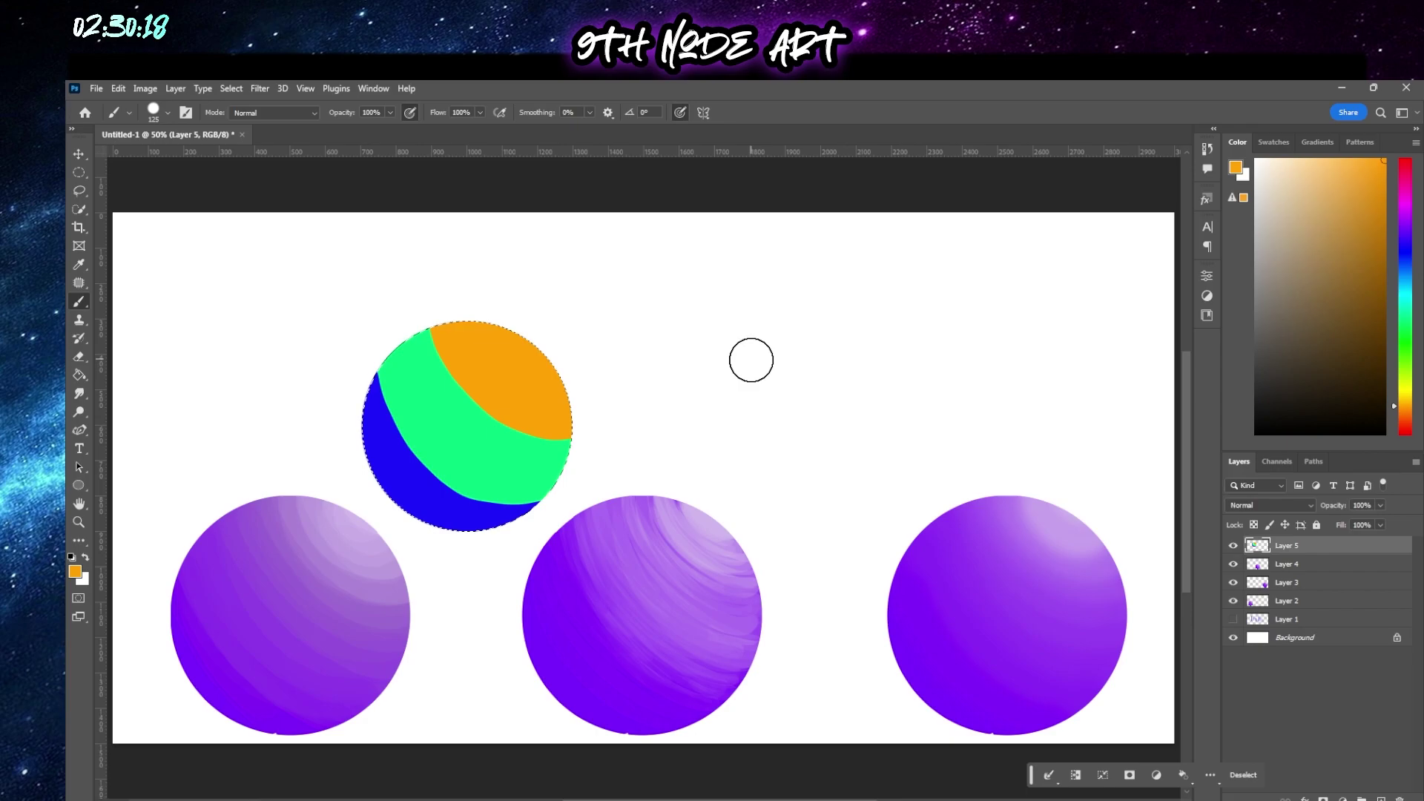
click(167, 112)
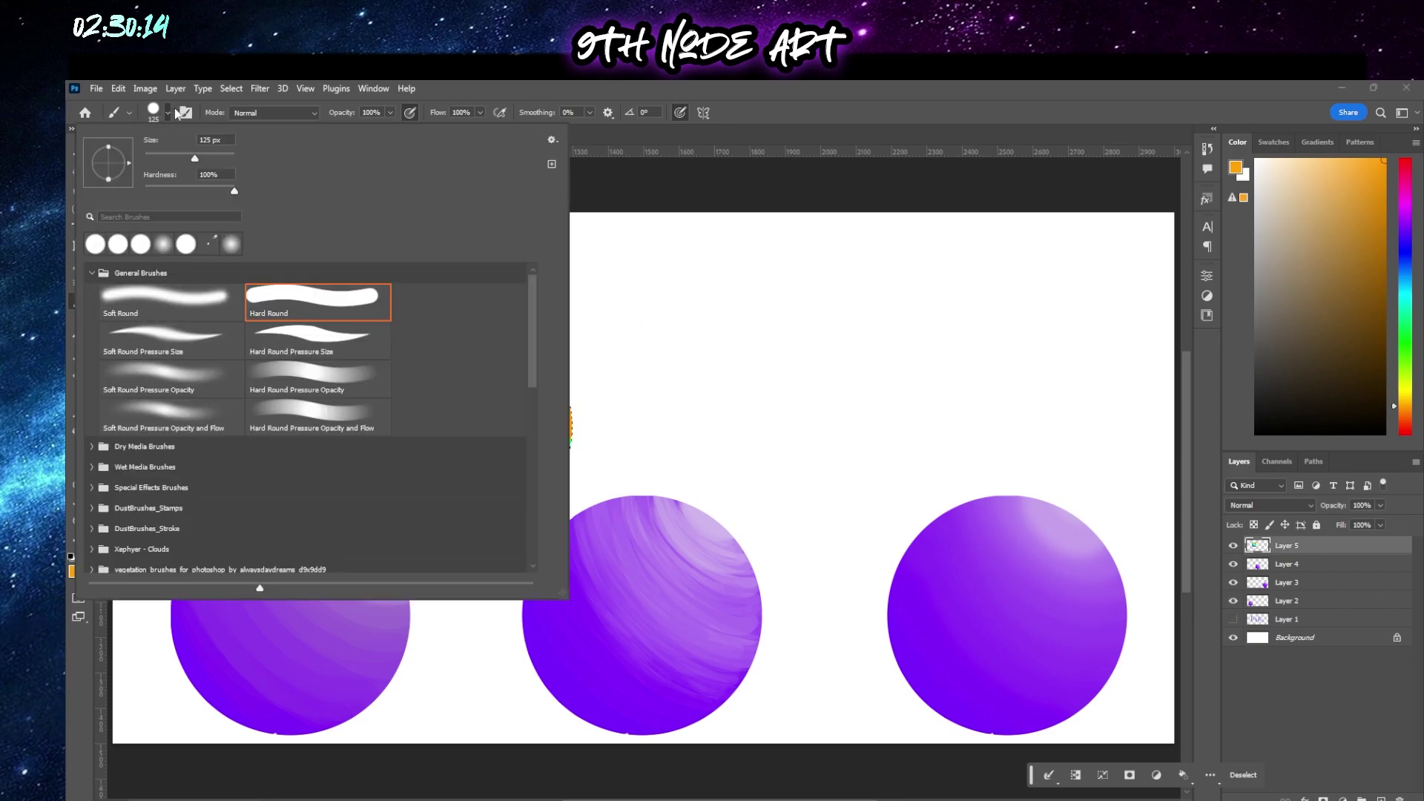
click(204, 297)
click(794, 113)
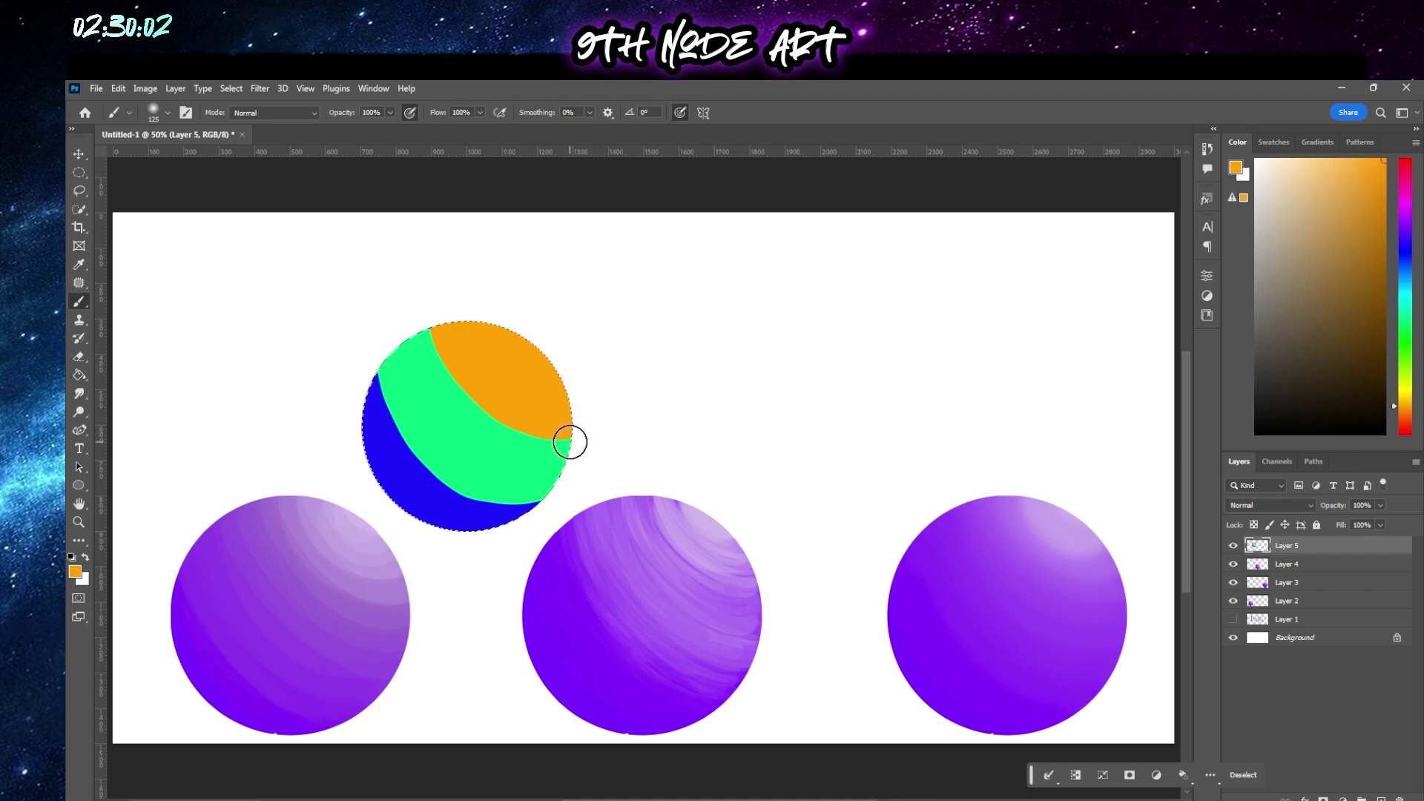
Soften the orange–green boundary, sampling olive to extend the blend at the circle's right edge
mouse_move(569, 442)
mouse_down()
mouse_move(476, 398)
mouse_move(428, 327)
mouse_move(446, 377)
mouse_move(486, 417)
mouse_move(569, 442)
mouse_move(462, 394)
mouse_move(429, 279)
mouse_up()
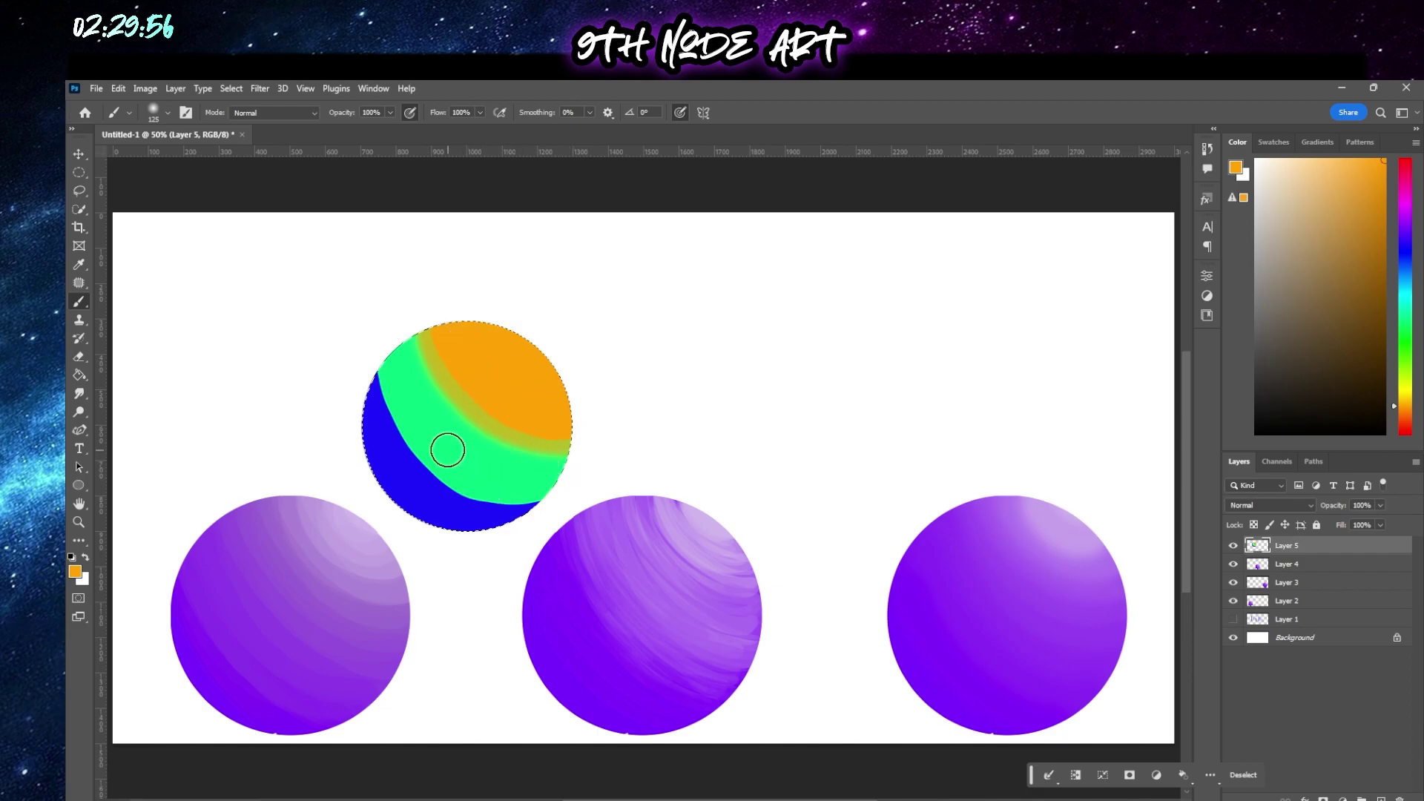
alt+click(500, 422)
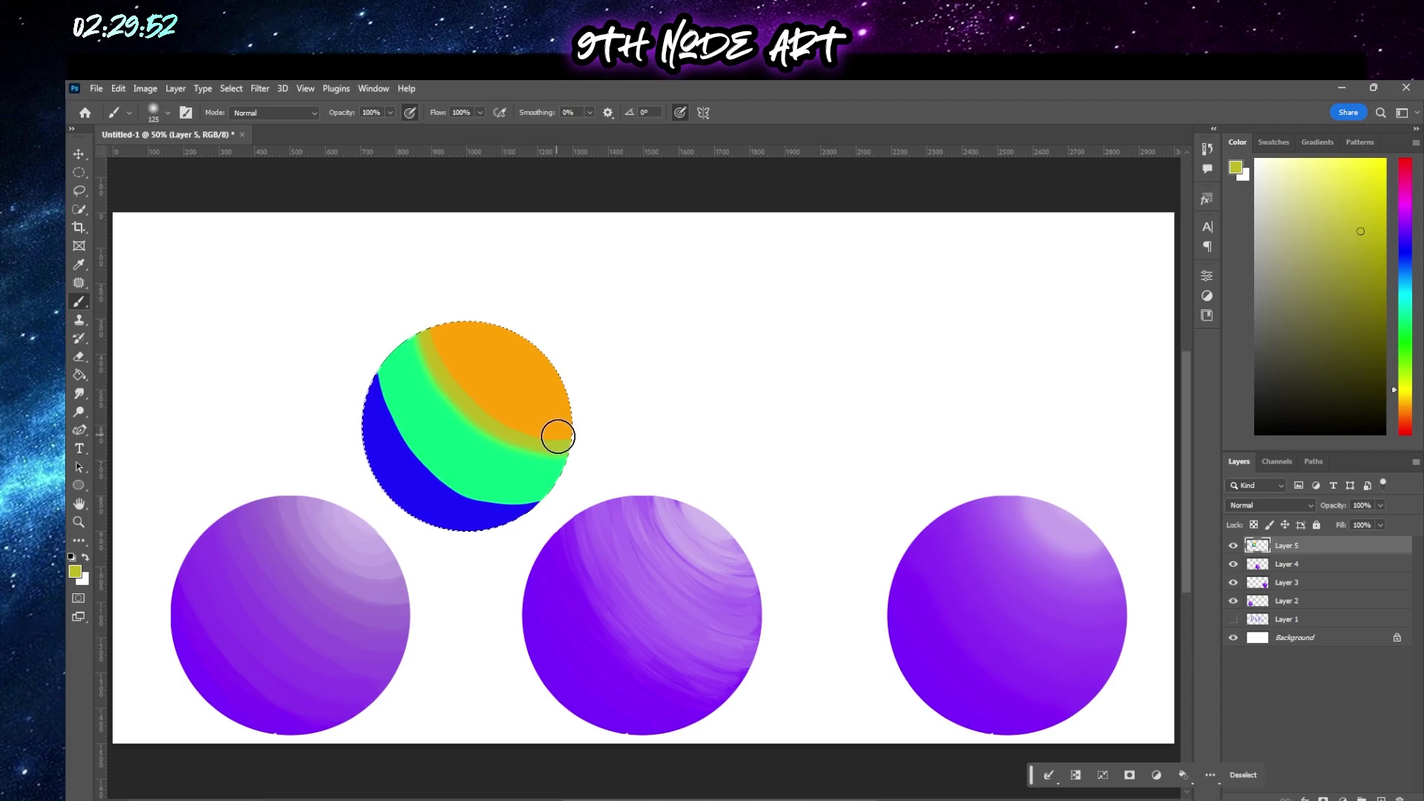
drag(561, 438, 526, 434)
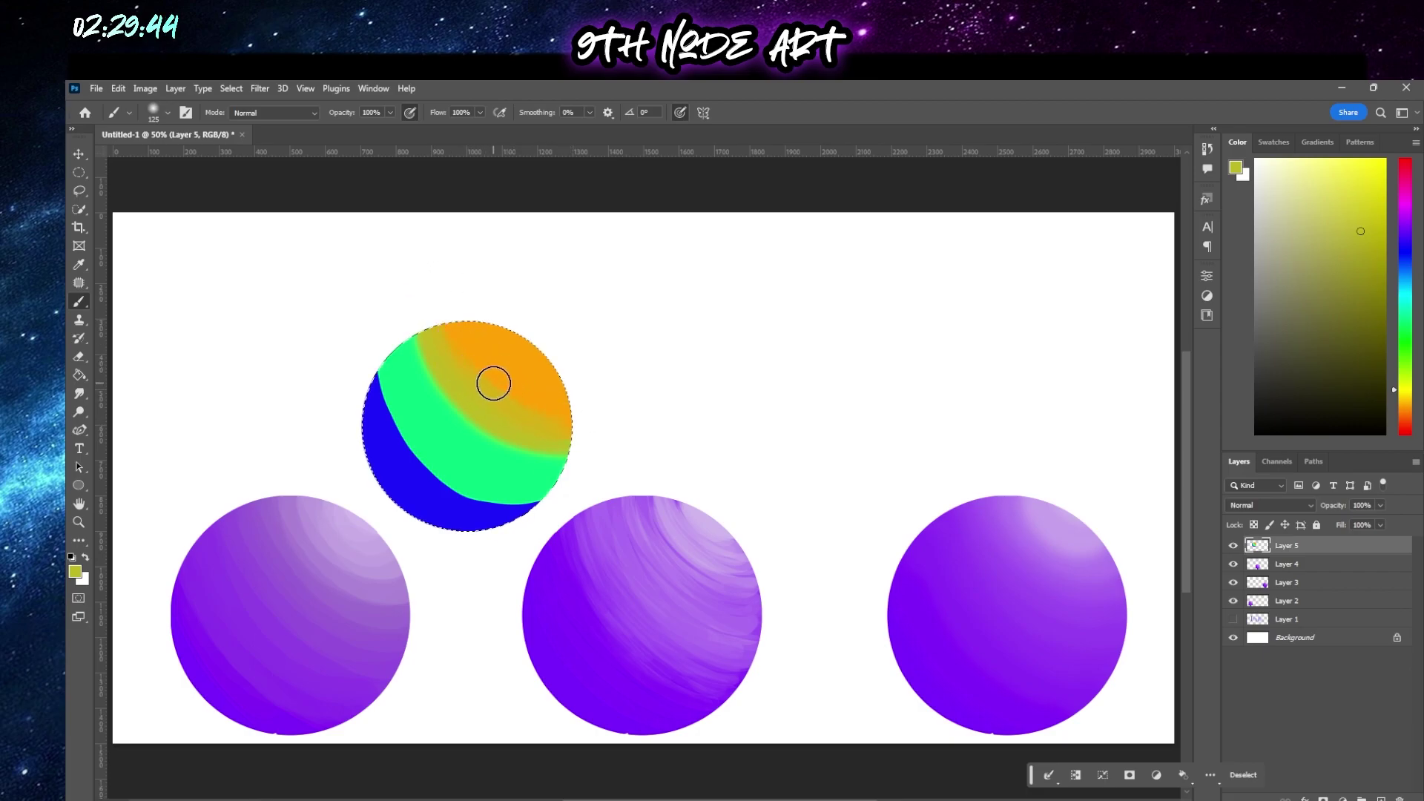
Blend sampled olive yellow over the orange top and strengthen golden orange near the right edge
alt+click(519, 391)
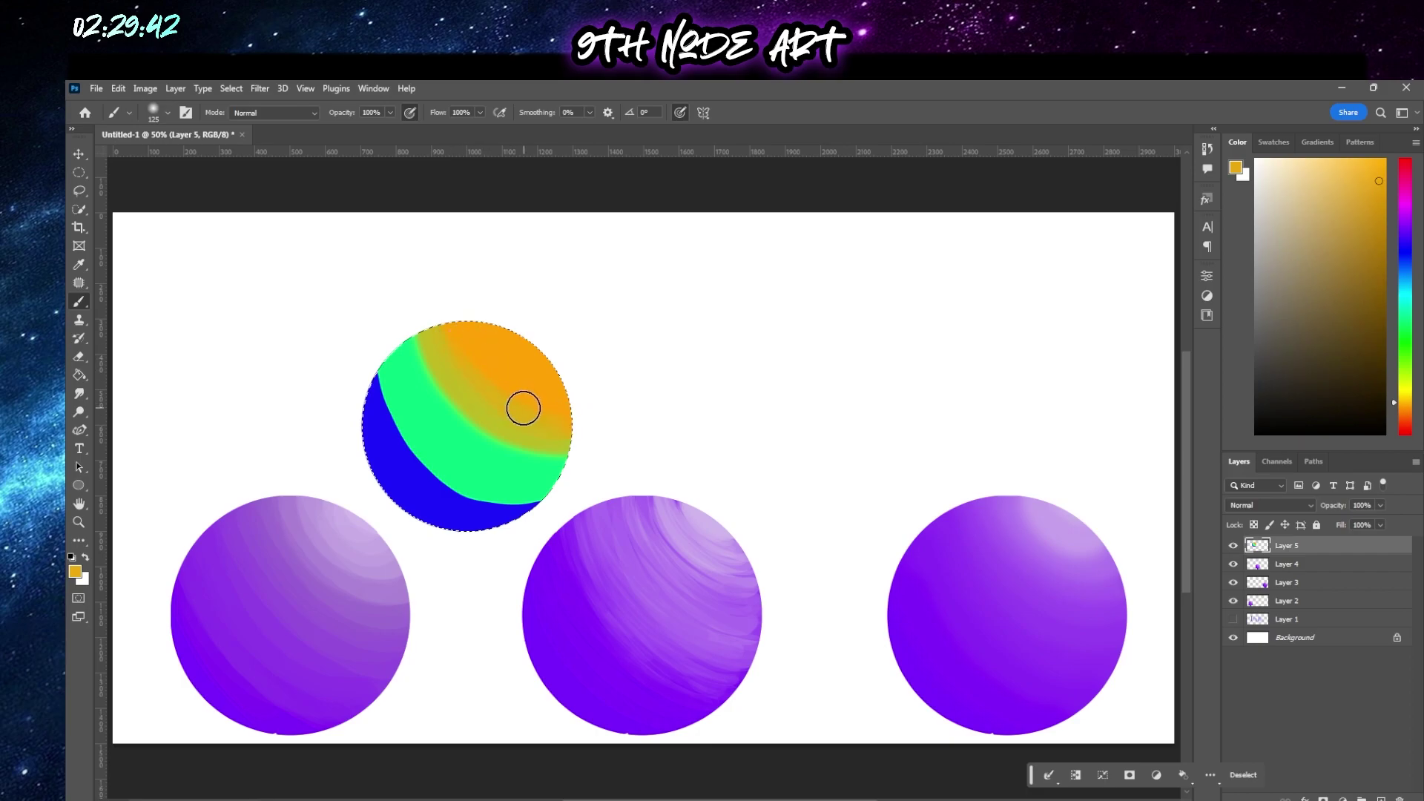
alt+click(452, 370)
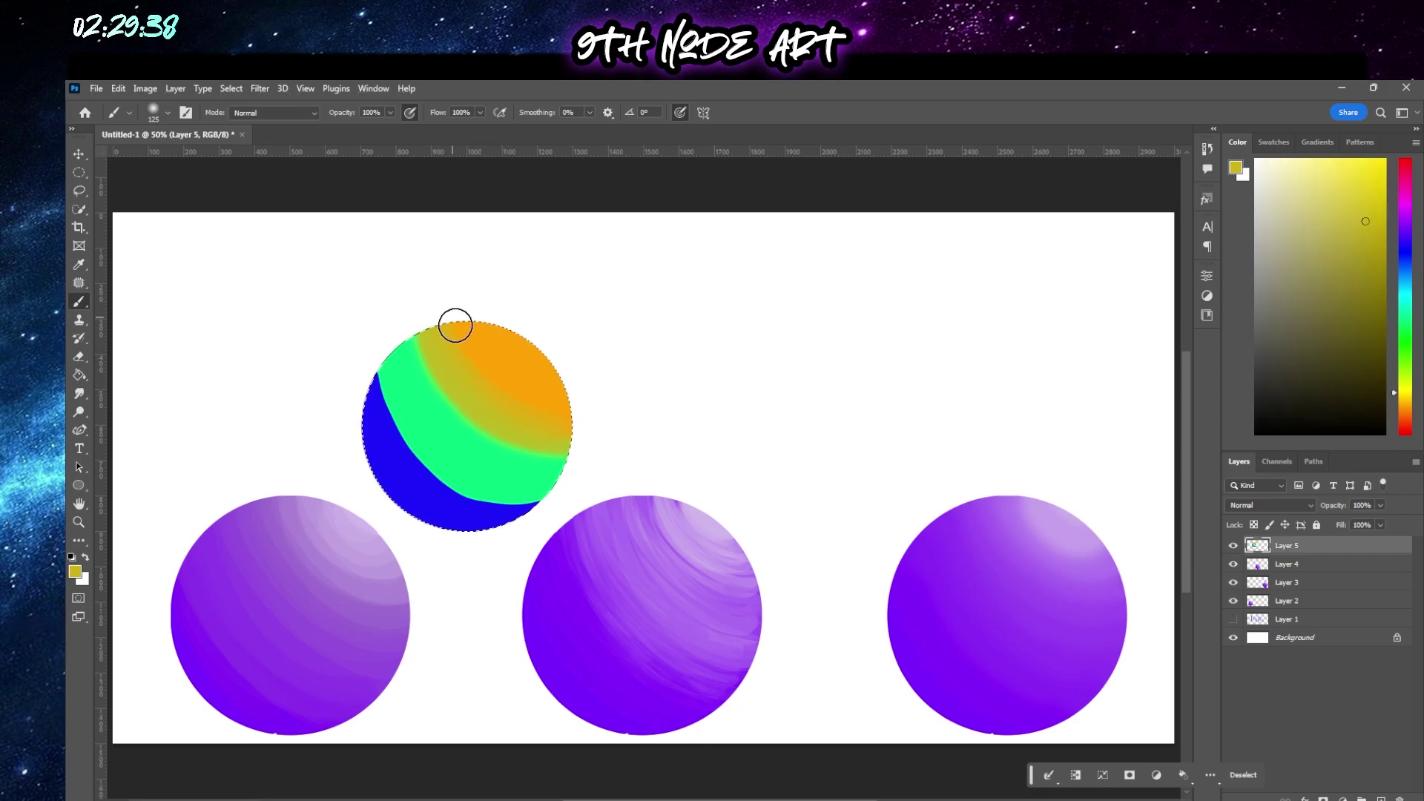
mouse_move(454, 327)
mouse_down()
mouse_move(563, 410)
mouse_move(480, 338)
mouse_up()
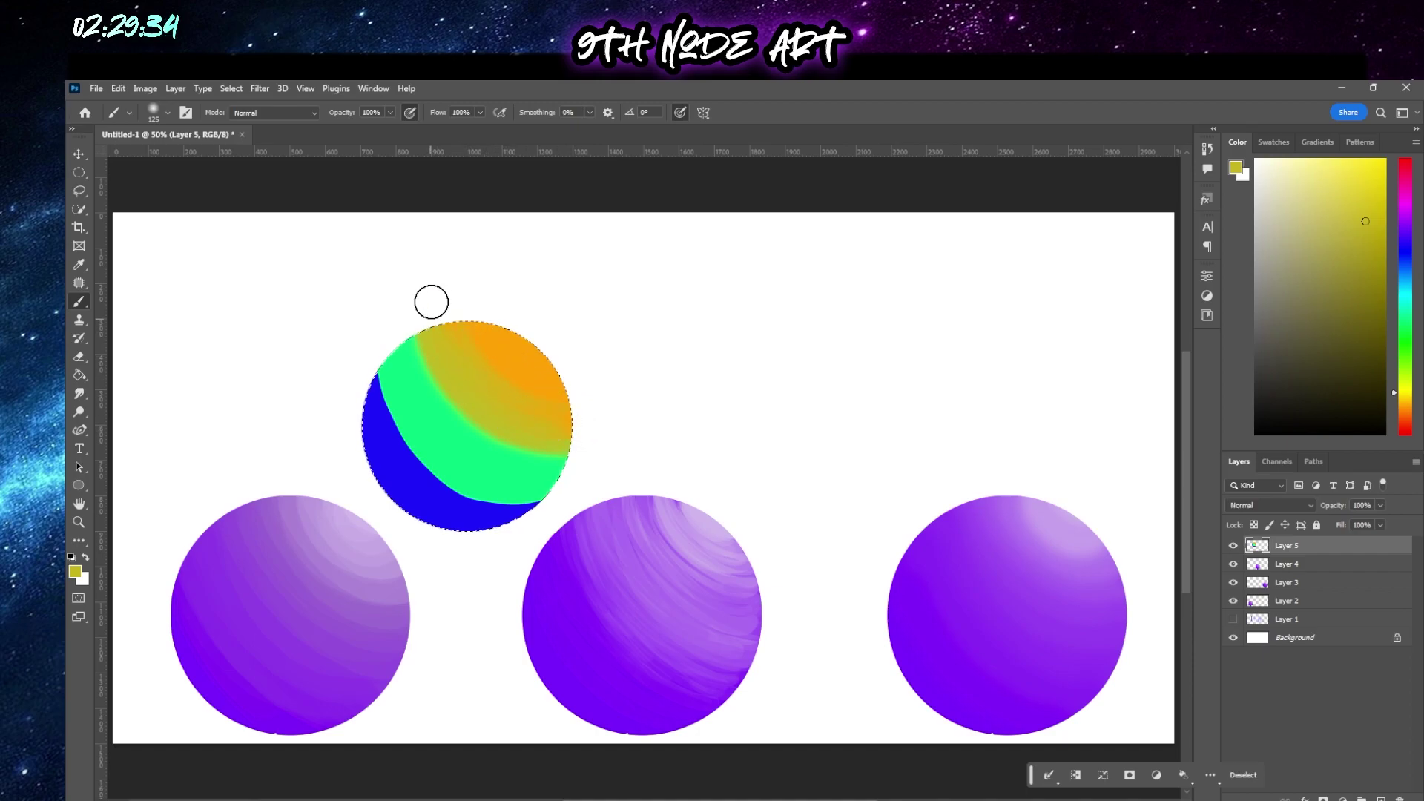
alt+click(518, 376)
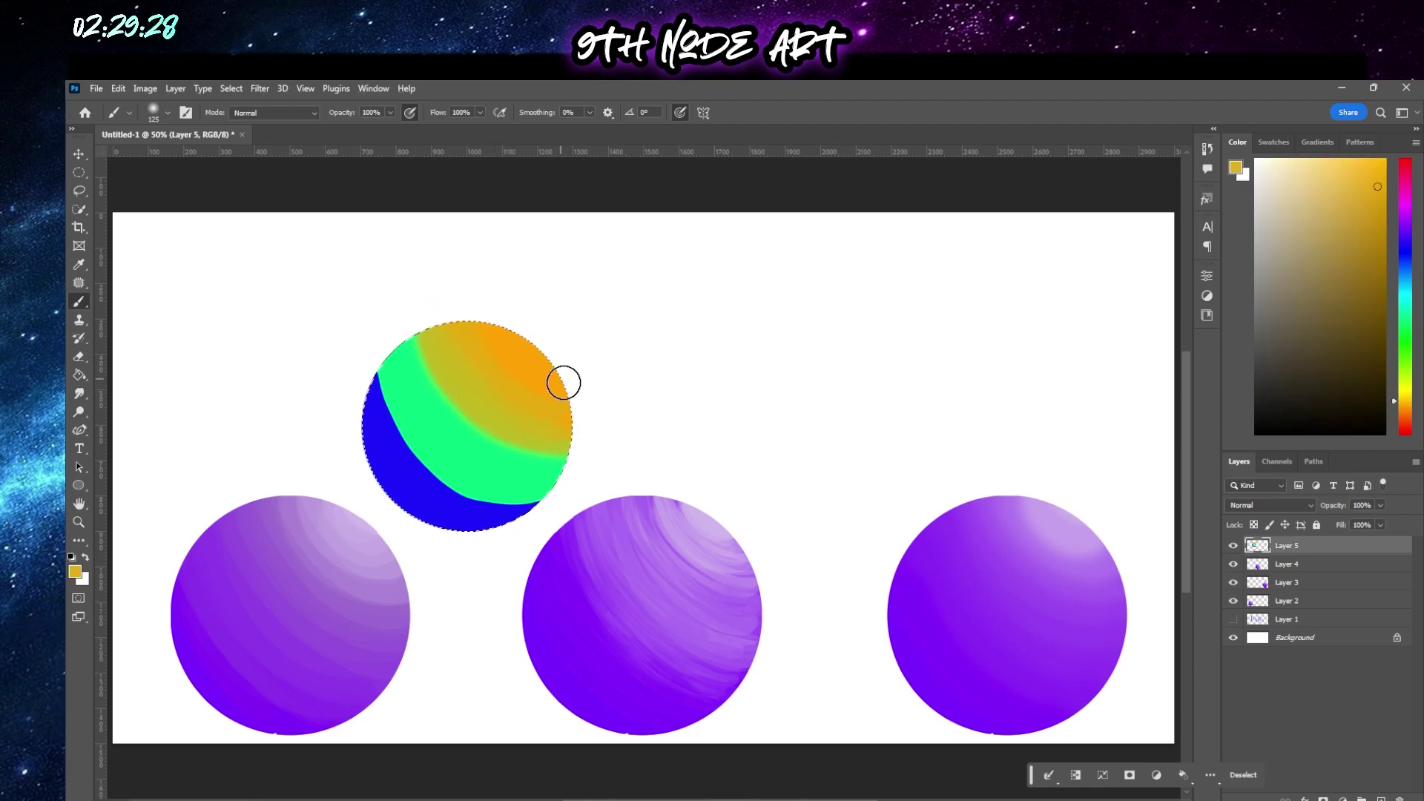
drag(550, 410, 533, 403)
mouse_move(537, 401)
mouse_down()
mouse_move(556, 419)
mouse_move(495, 428)
mouse_up()
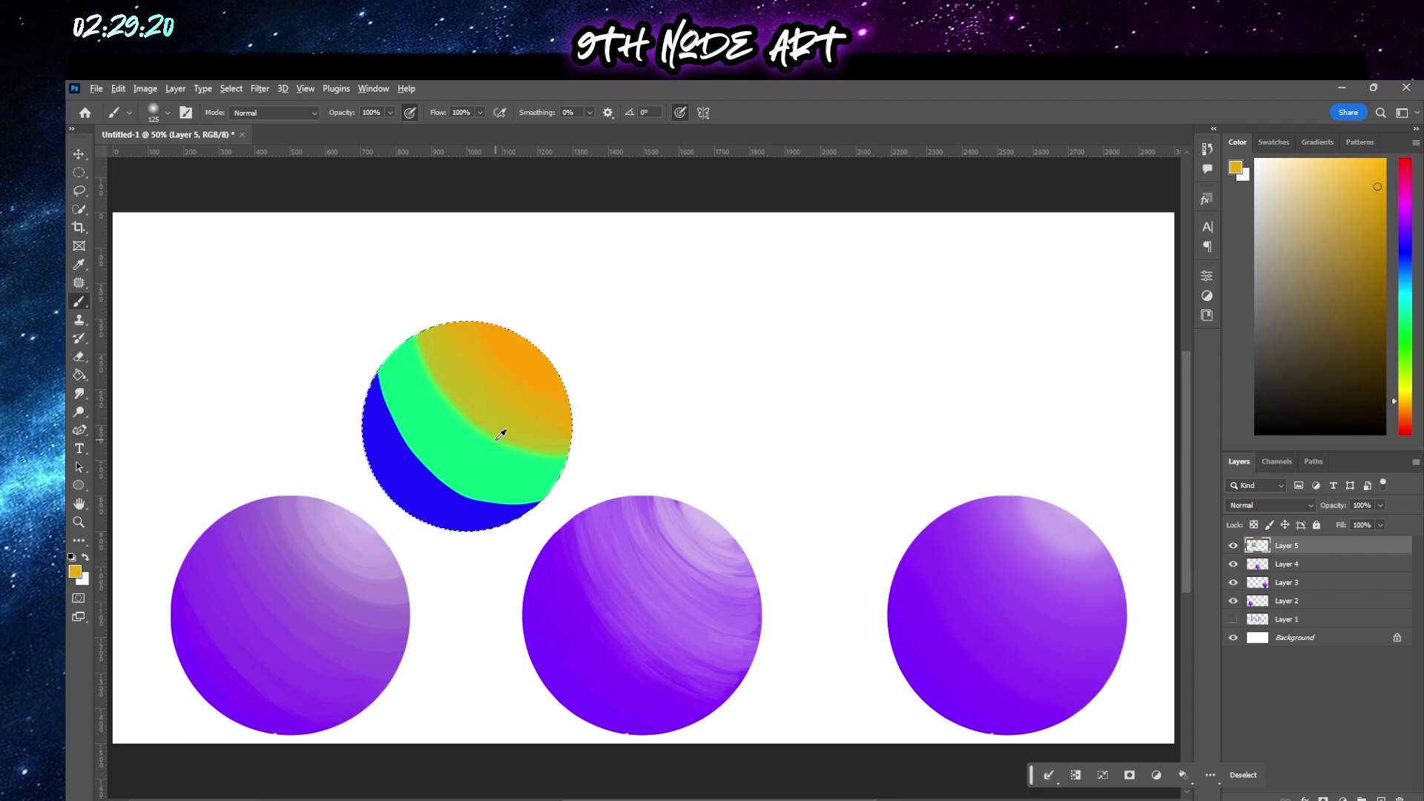
Dab sampled light green at the circle's right edge and sample yellow-green tones
alt+click(508, 438)
drag(524, 445, 561, 458)
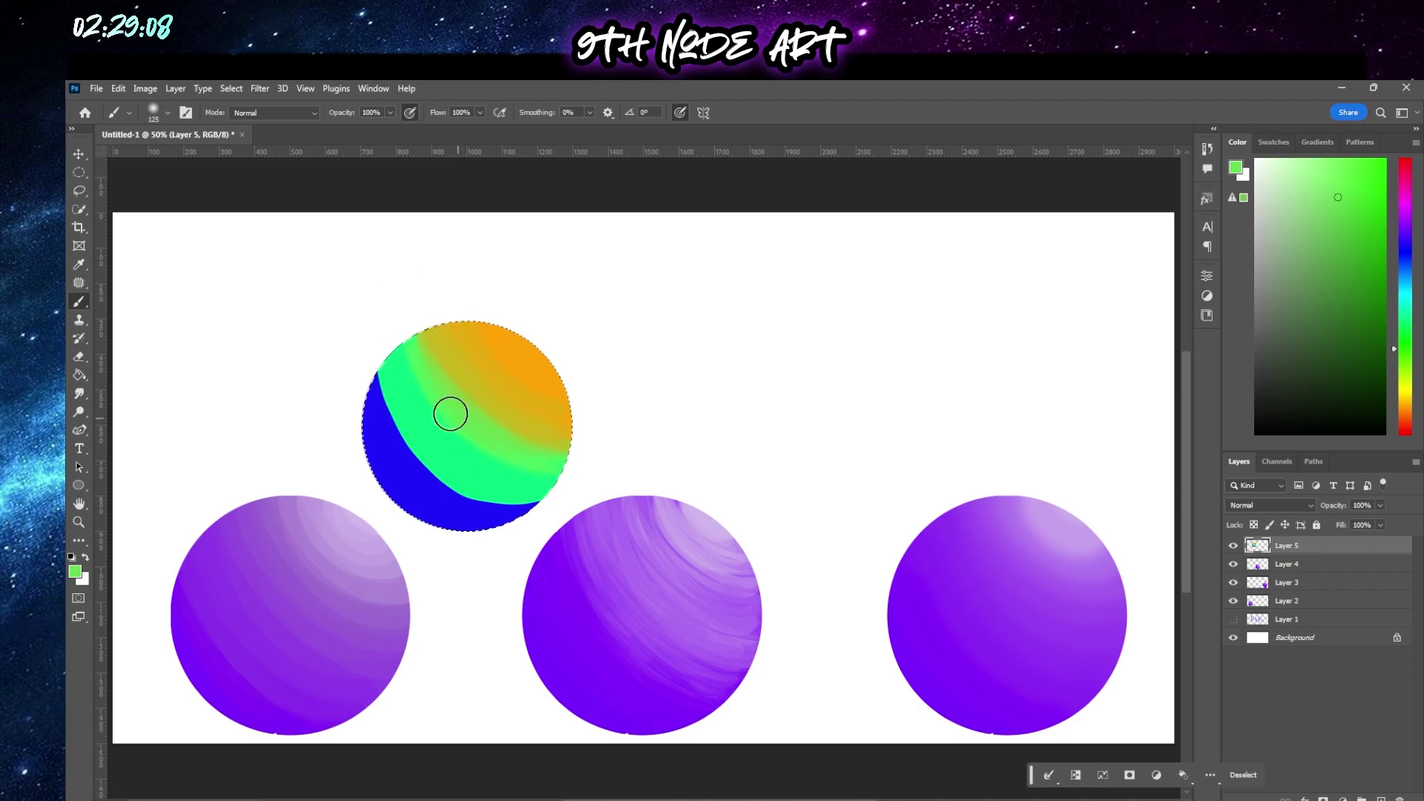
alt+click(458, 419)
alt+click(550, 438)
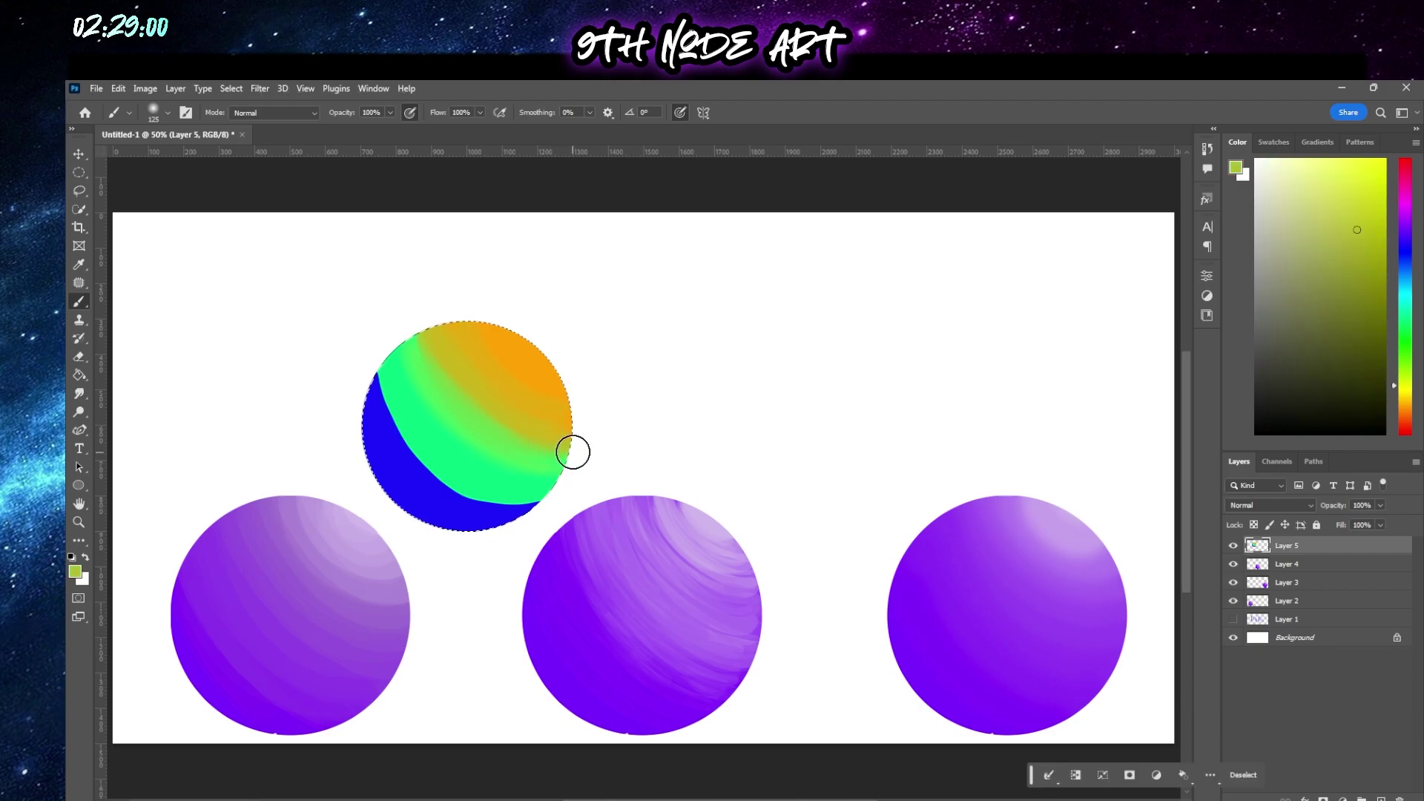
Soften the green band's lower edge with sampled blue and paint lighter blue over the lower band
alt+click(444, 486)
mouse_move(439, 455)
mouse_down()
mouse_move(543, 500)
mouse_move(498, 502)
mouse_move(418, 451)
mouse_move(380, 376)
mouse_move(379, 321)
mouse_up()
mouse_move(490, 477)
mouse_down()
mouse_move(546, 494)
mouse_move(494, 491)
mouse_move(440, 460)
mouse_move(381, 370)
mouse_move(483, 499)
mouse_move(500, 496)
mouse_move(449, 460)
mouse_move(488, 513)
mouse_move(506, 510)
mouse_move(470, 499)
mouse_move(381, 363)
mouse_move(456, 483)
mouse_up()
alt+click(404, 421)
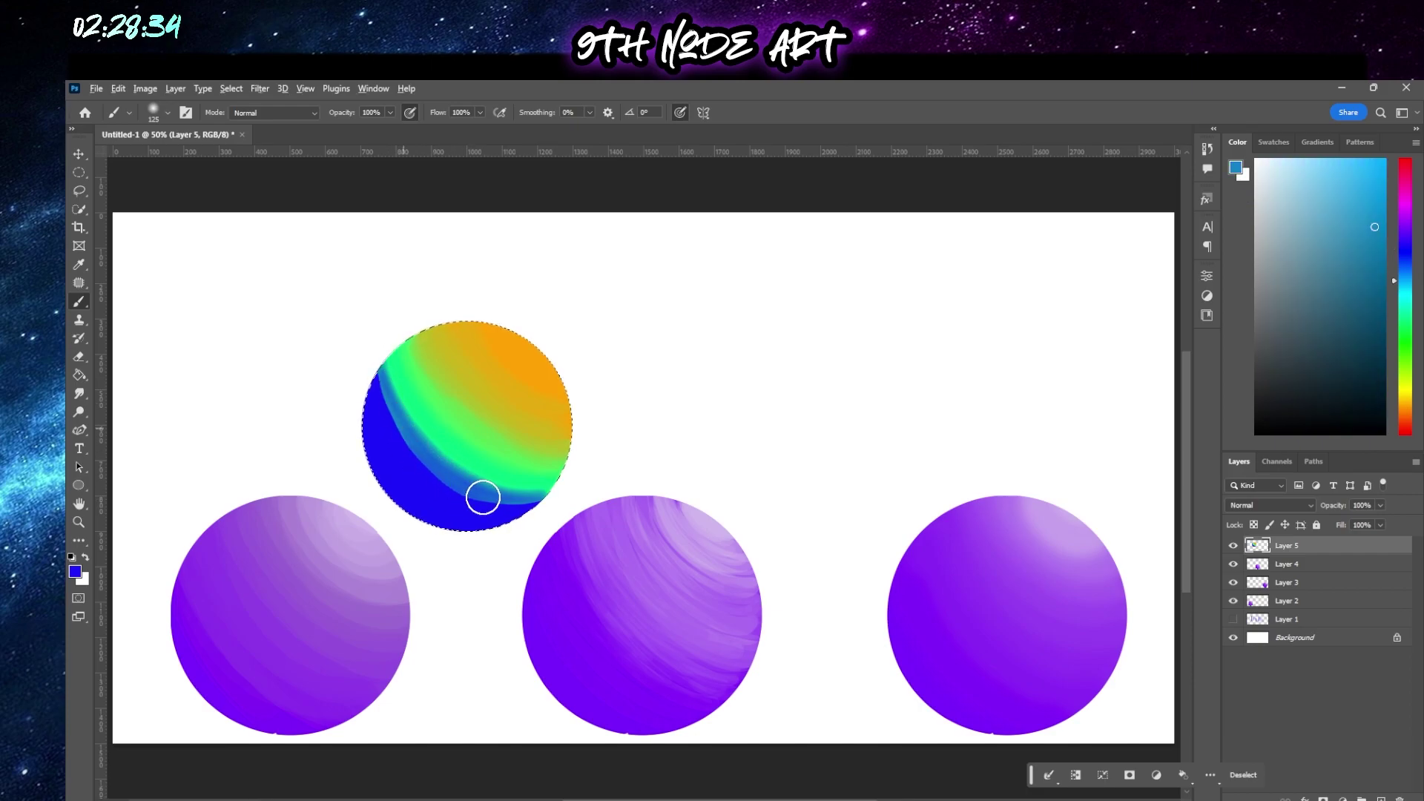
mouse_move(524, 499)
mouse_down()
mouse_move(417, 450)
mouse_move(494, 505)
mouse_move(378, 378)
mouse_move(459, 484)
mouse_move(375, 375)
mouse_move(430, 451)
mouse_move(371, 350)
mouse_move(414, 434)
mouse_move(384, 332)
mouse_move(471, 475)
mouse_move(540, 494)
mouse_move(478, 484)
mouse_move(455, 462)
mouse_move(529, 501)
mouse_move(483, 492)
mouse_move(563, 513)
mouse_move(482, 495)
mouse_move(543, 500)
mouse_move(426, 438)
mouse_move(523, 487)
mouse_up()
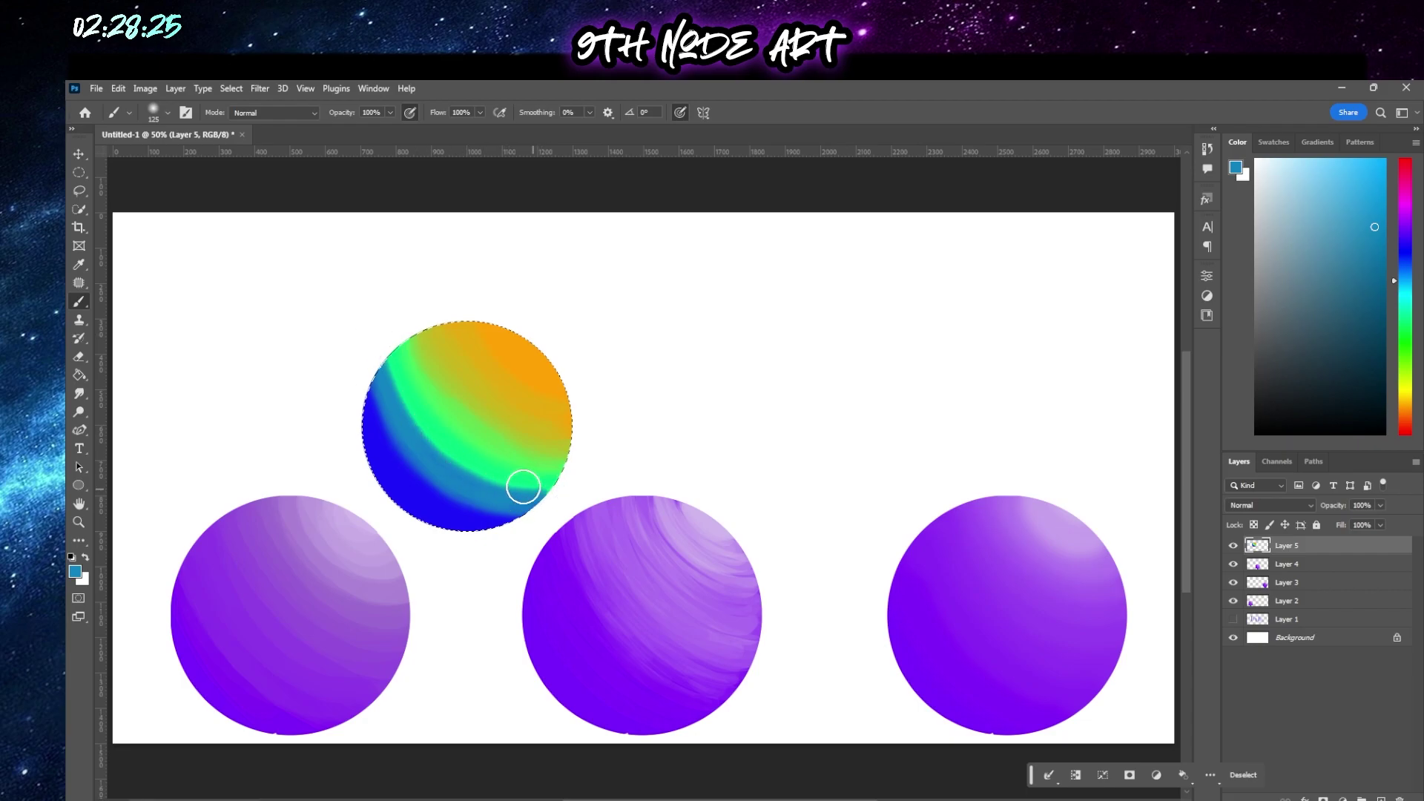
Paint sampled greens in strokes up-left across the sphere's lower band
alt+click(473, 459)
mouse_move(486, 467)
mouse_down()
mouse_move(539, 491)
mouse_move(466, 473)
mouse_move(413, 396)
mouse_move(493, 479)
mouse_move(372, 330)
mouse_move(453, 444)
mouse_move(376, 327)
mouse_move(429, 427)
mouse_move(405, 355)
mouse_move(475, 465)
mouse_move(414, 412)
mouse_move(406, 402)
mouse_move(536, 484)
mouse_move(526, 494)
mouse_move(393, 347)
mouse_move(515, 489)
mouse_move(410, 423)
mouse_move(445, 420)
mouse_move(546, 499)
mouse_move(495, 469)
mouse_move(552, 492)
mouse_move(507, 479)
mouse_move(542, 489)
mouse_move(394, 360)
mouse_move(459, 451)
mouse_move(383, 333)
mouse_move(425, 416)
mouse_move(390, 297)
mouse_move(438, 353)
mouse_move(466, 474)
mouse_move(490, 487)
mouse_move(428, 418)
mouse_move(478, 496)
mouse_move(514, 476)
mouse_move(548, 488)
mouse_move(430, 417)
mouse_move(519, 479)
mouse_move(391, 349)
mouse_move(476, 455)
mouse_move(397, 345)
mouse_move(445, 428)
mouse_move(385, 334)
mouse_move(409, 347)
mouse_move(457, 474)
mouse_move(528, 508)
mouse_move(470, 449)
mouse_up()
alt+click(480, 462)
alt+click(483, 446)
mouse_move(546, 487)
mouse_down()
mouse_move(423, 403)
mouse_move(541, 485)
mouse_move(396, 357)
mouse_move(489, 463)
mouse_move(392, 353)
mouse_move(447, 438)
mouse_move(386, 347)
mouse_move(444, 443)
mouse_move(527, 497)
mouse_move(407, 393)
mouse_up()
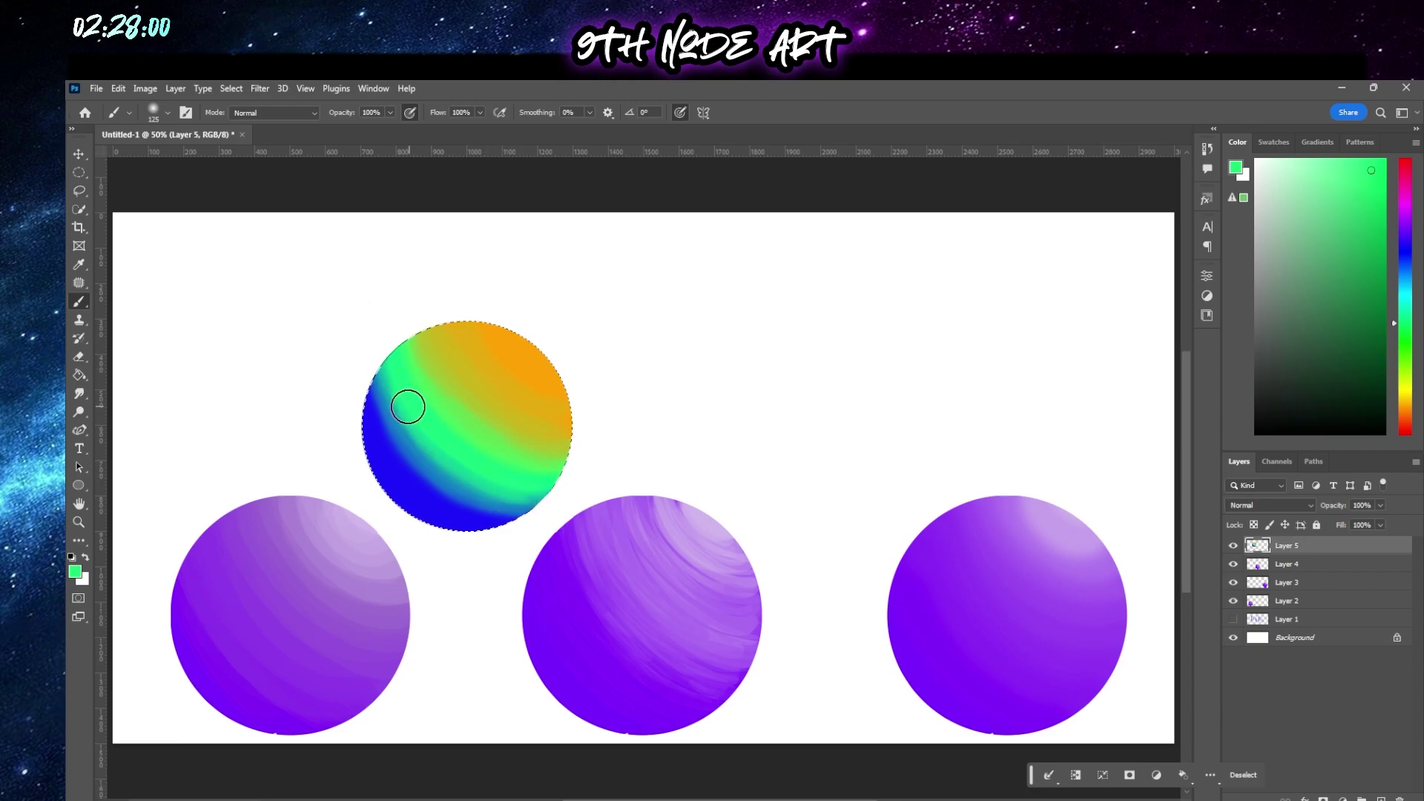
Paint medium blue along the left edge and blend the dark-blue bottom into it
alt+click(480, 510)
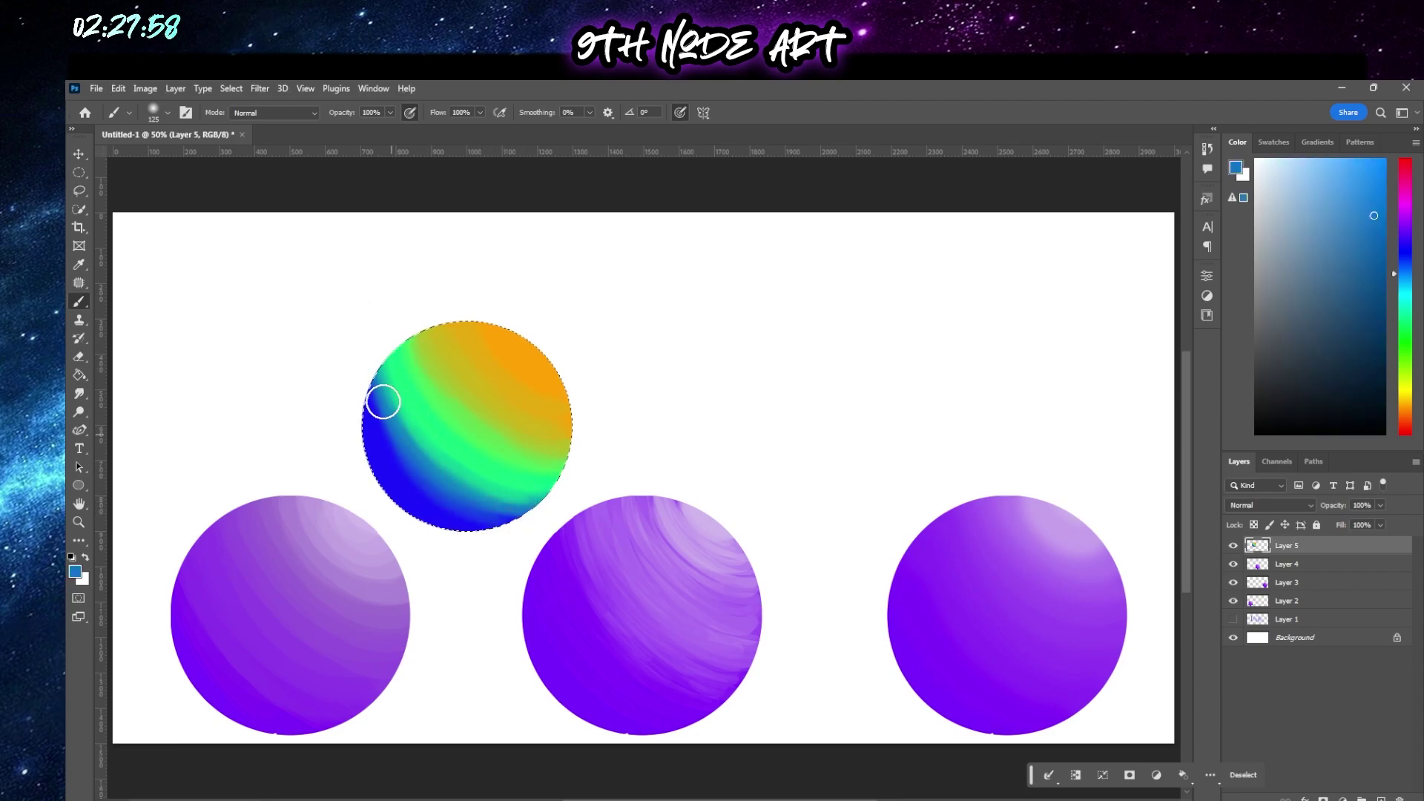
mouse_move(385, 398)
mouse_down()
mouse_move(476, 500)
mouse_move(388, 434)
mouse_move(416, 454)
mouse_move(377, 418)
mouse_move(398, 399)
mouse_move(435, 475)
mouse_up()
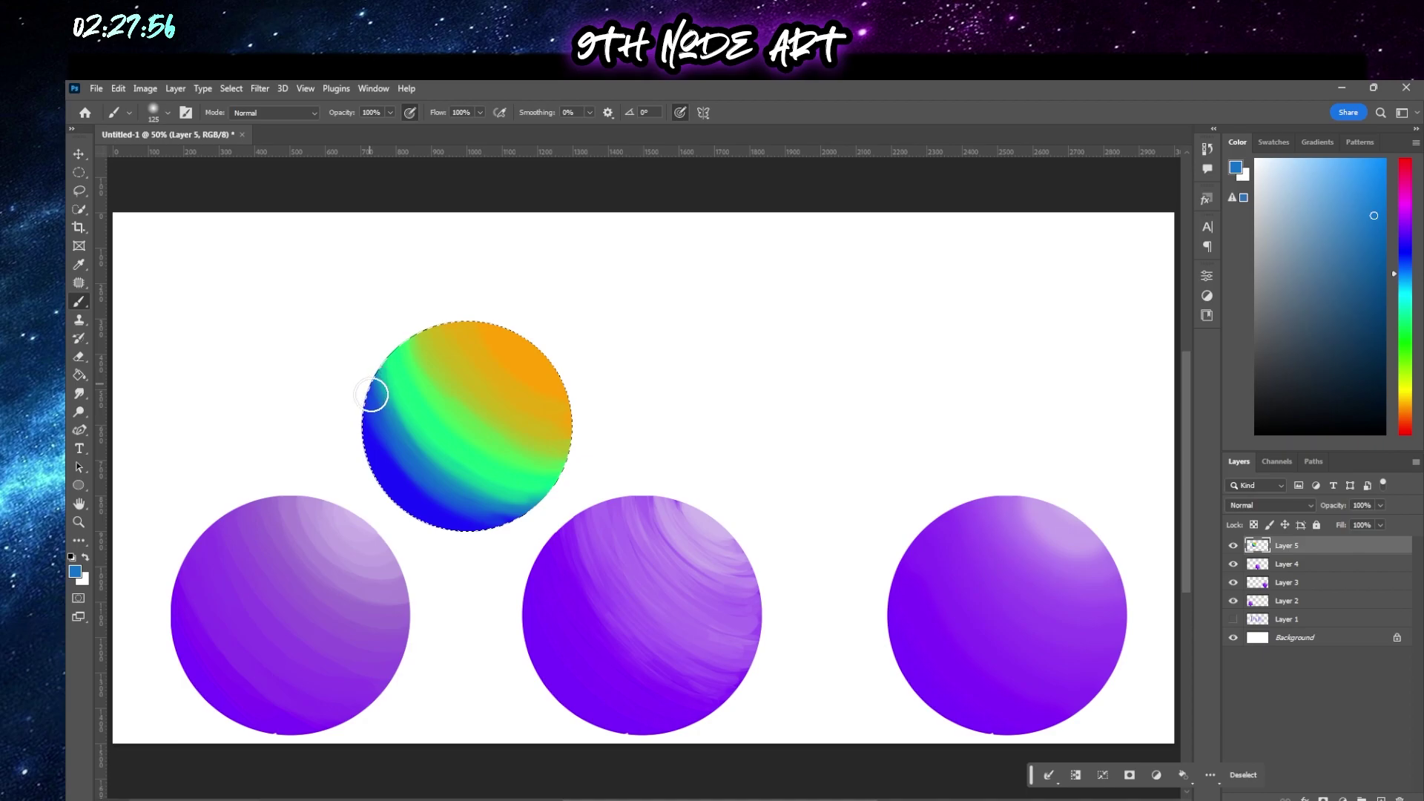
mouse_move(376, 406)
mouse_down()
mouse_move(513, 520)
mouse_move(379, 423)
mouse_move(389, 411)
mouse_move(415, 461)
mouse_move(501, 514)
mouse_move(476, 507)
mouse_move(525, 518)
mouse_move(389, 433)
mouse_move(467, 499)
mouse_move(363, 402)
mouse_move(383, 389)
mouse_move(388, 425)
mouse_up()
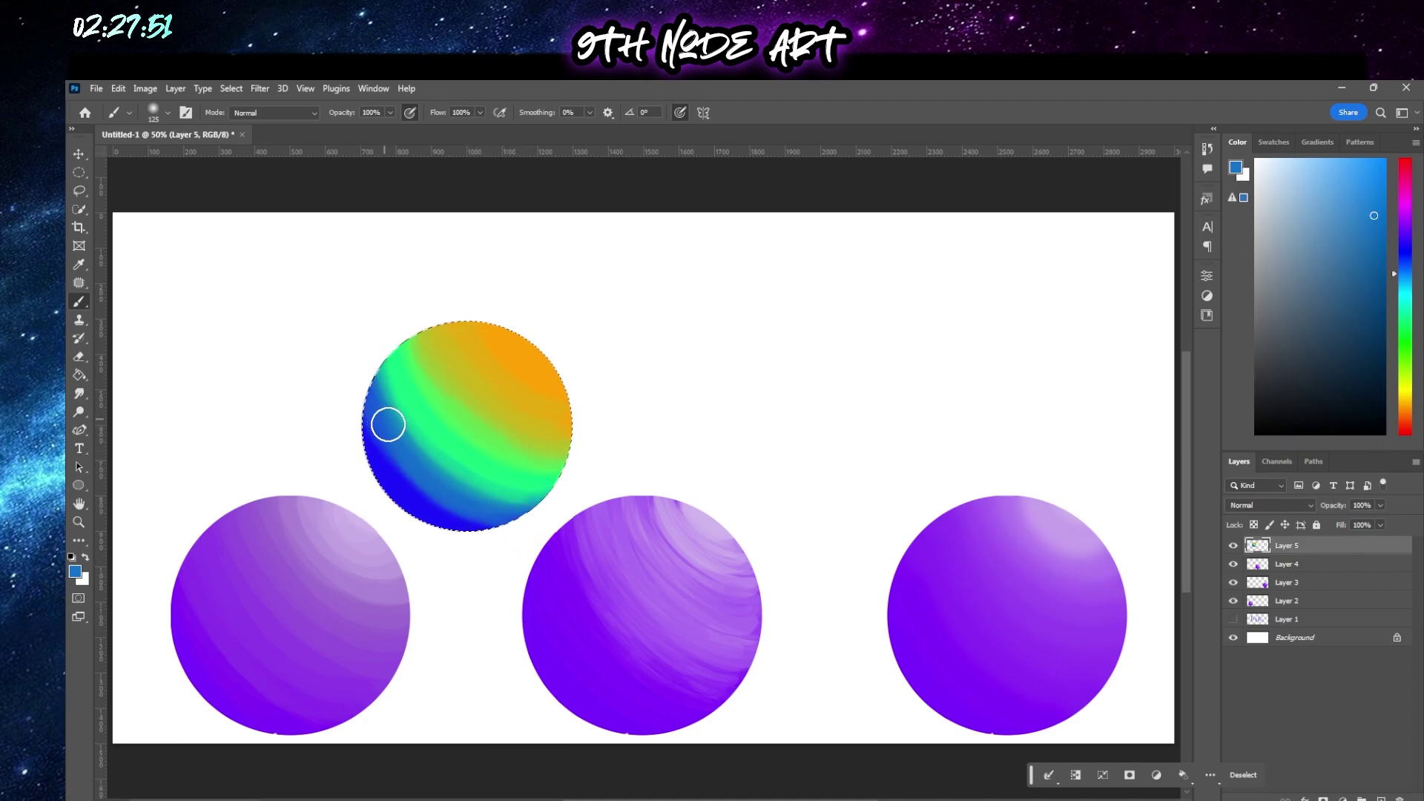
alt+click(428, 482)
mouse_move(479, 528)
mouse_down()
mouse_move(352, 385)
mouse_move(456, 514)
mouse_move(356, 399)
mouse_move(448, 490)
mouse_move(379, 379)
mouse_move(448, 487)
mouse_move(404, 489)
mouse_move(459, 525)
mouse_move(353, 399)
mouse_move(430, 500)
mouse_move(390, 395)
mouse_up()
alt+click(457, 522)
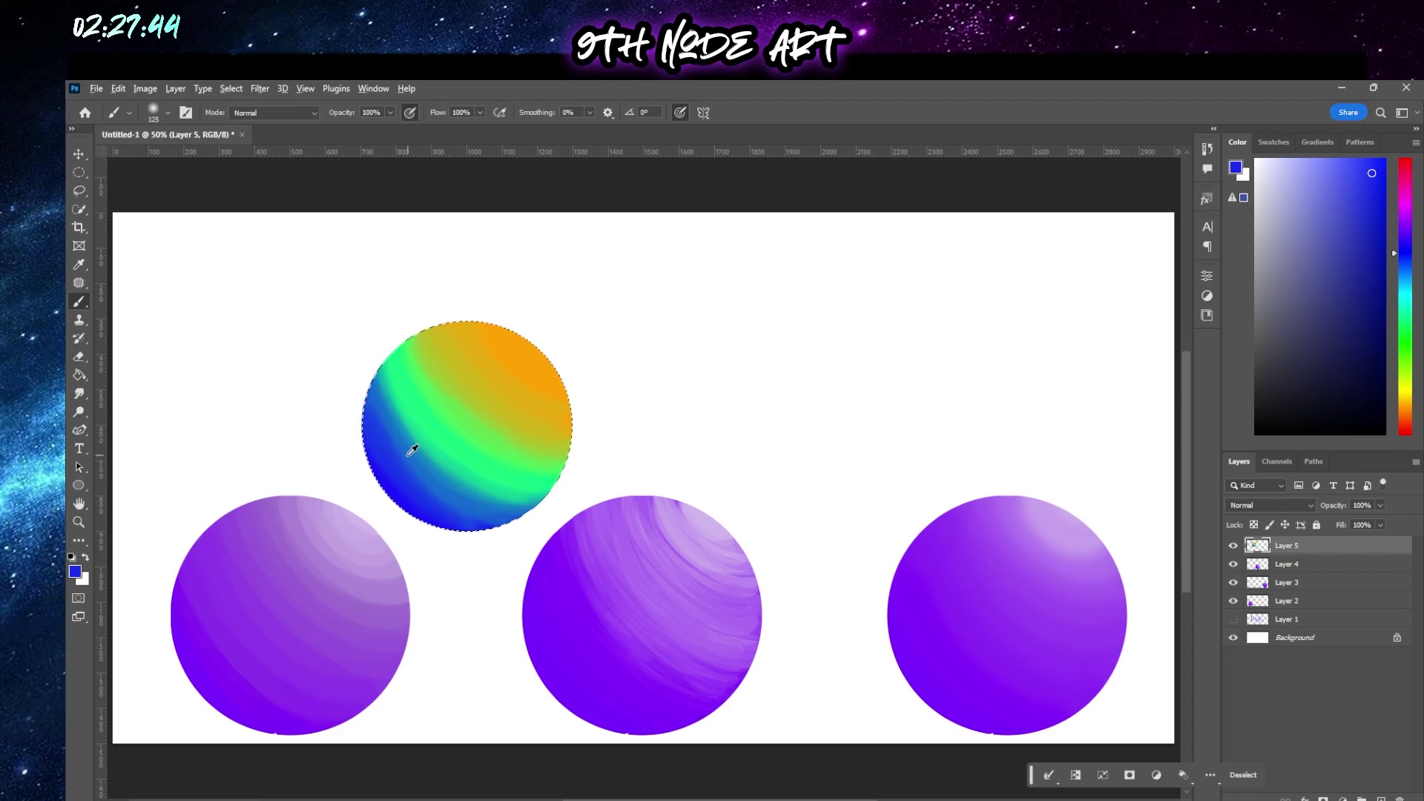
alt+click(481, 513)
click(398, 451)
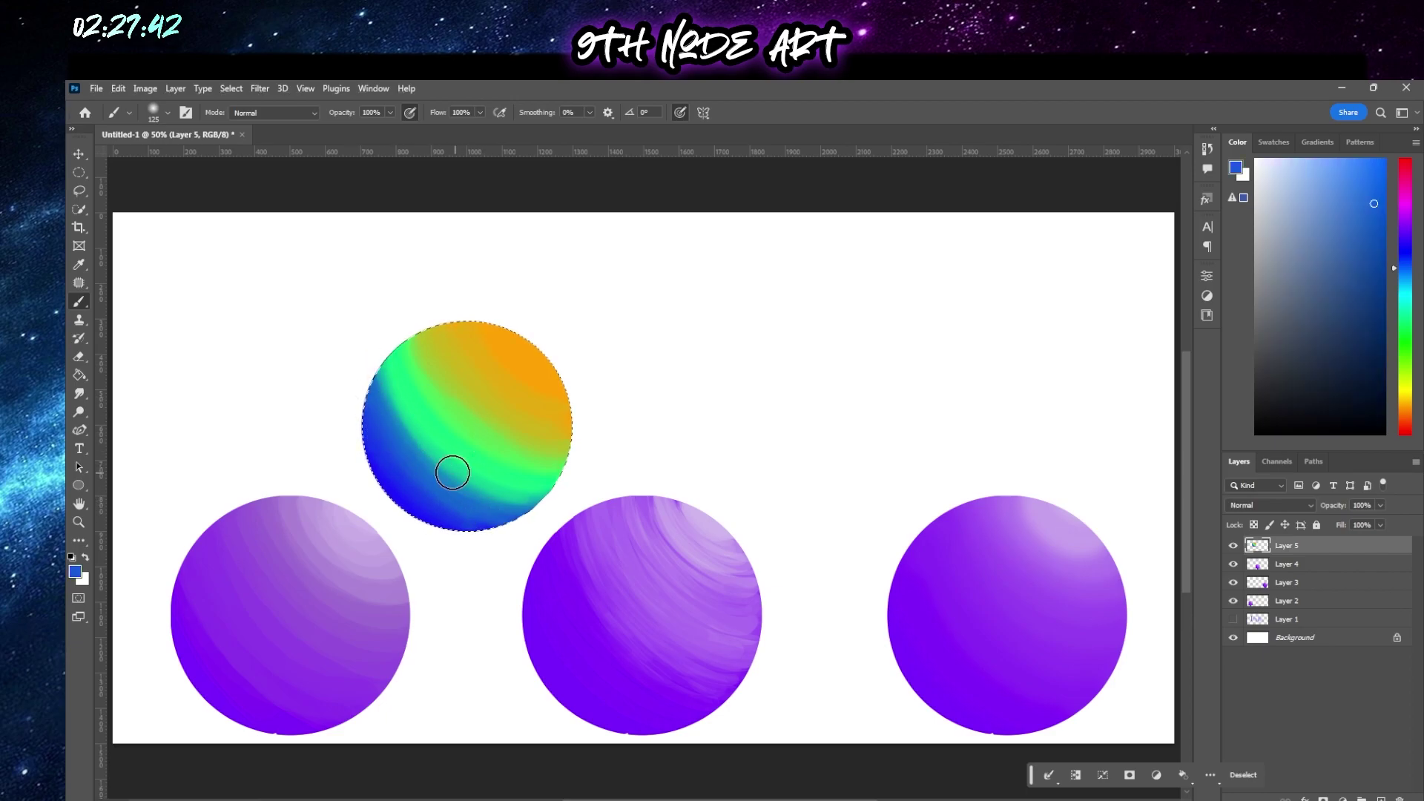
Soften the teal shading on the left and widen the bright green band upper-left
alt+click(521, 506)
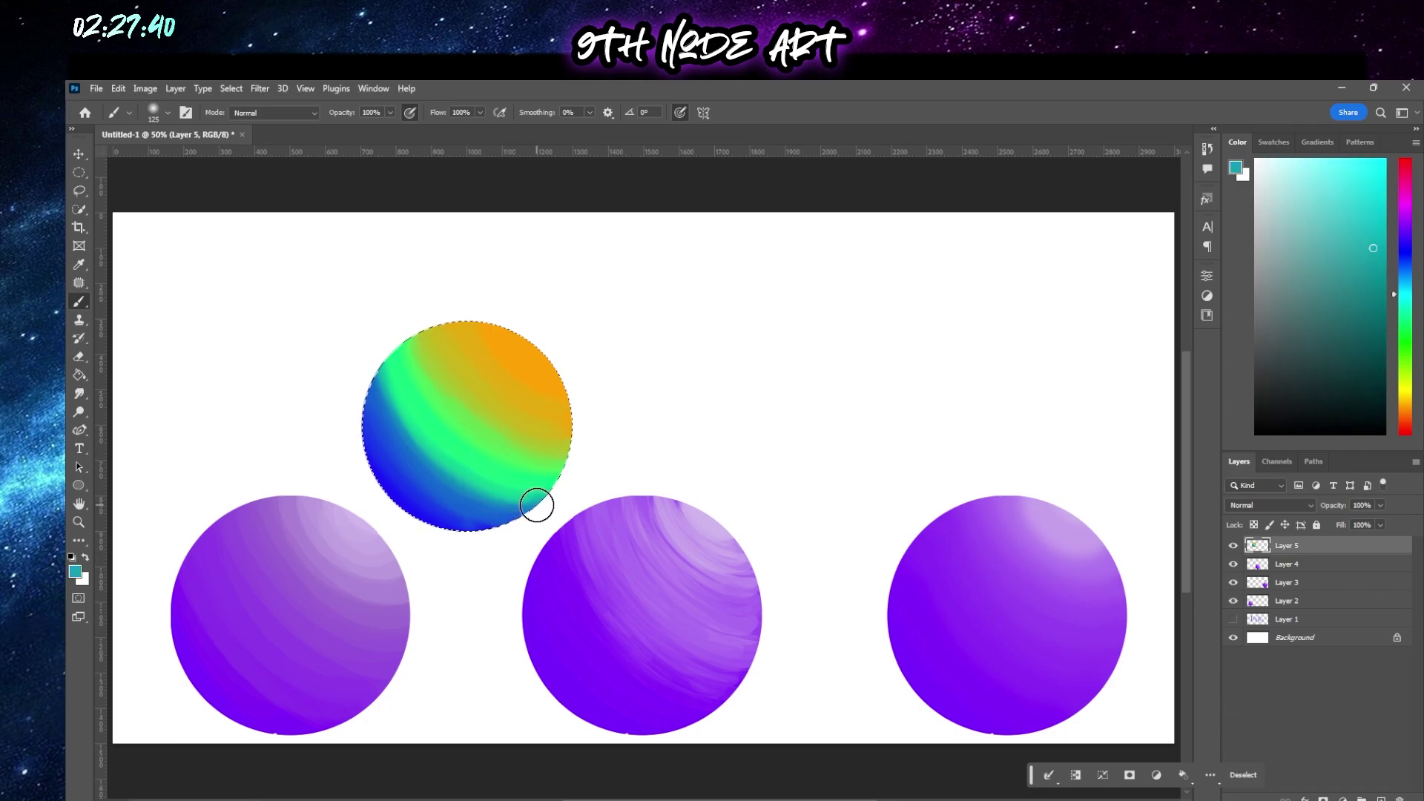
mouse_move(536, 505)
mouse_down()
mouse_move(445, 473)
mouse_move(376, 364)
mouse_up()
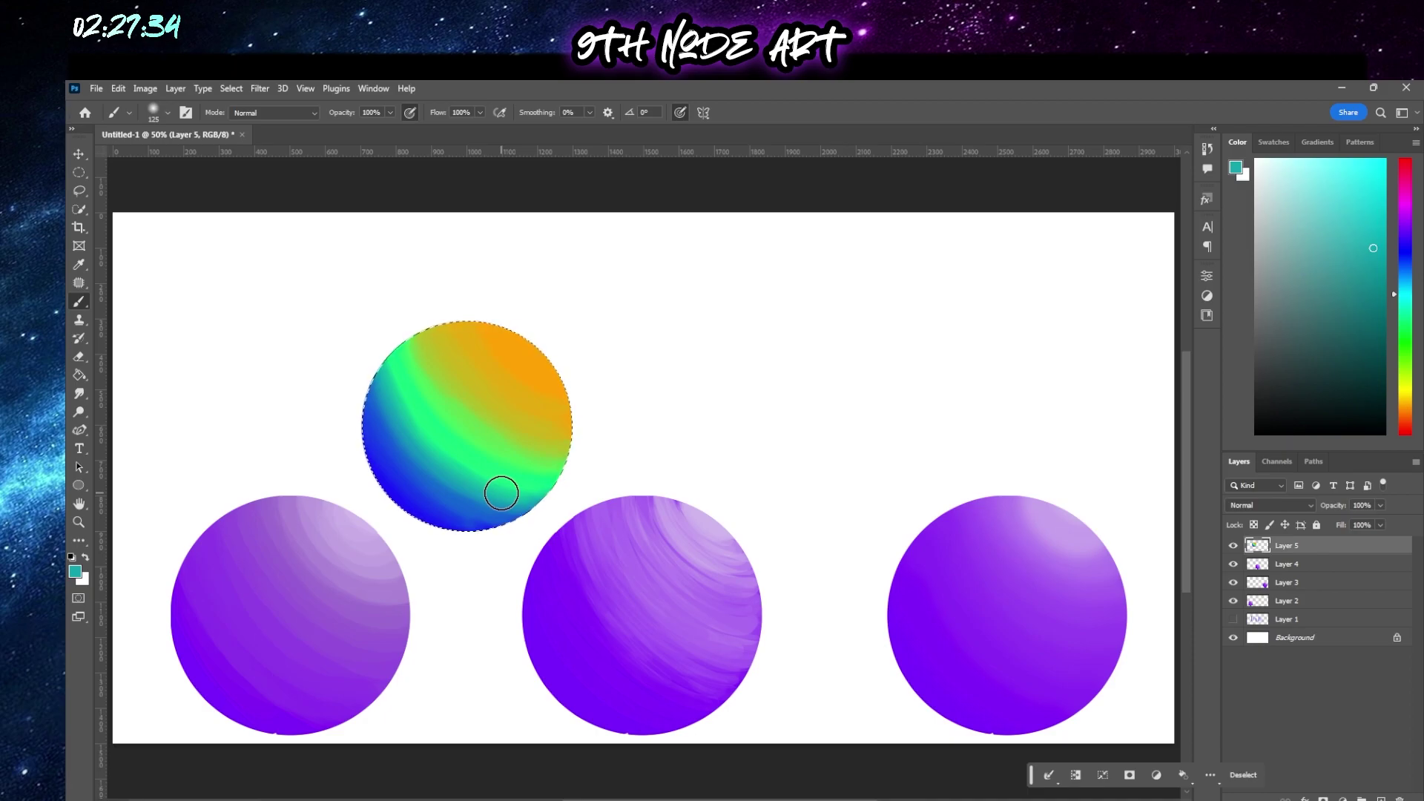
alt+click(407, 387)
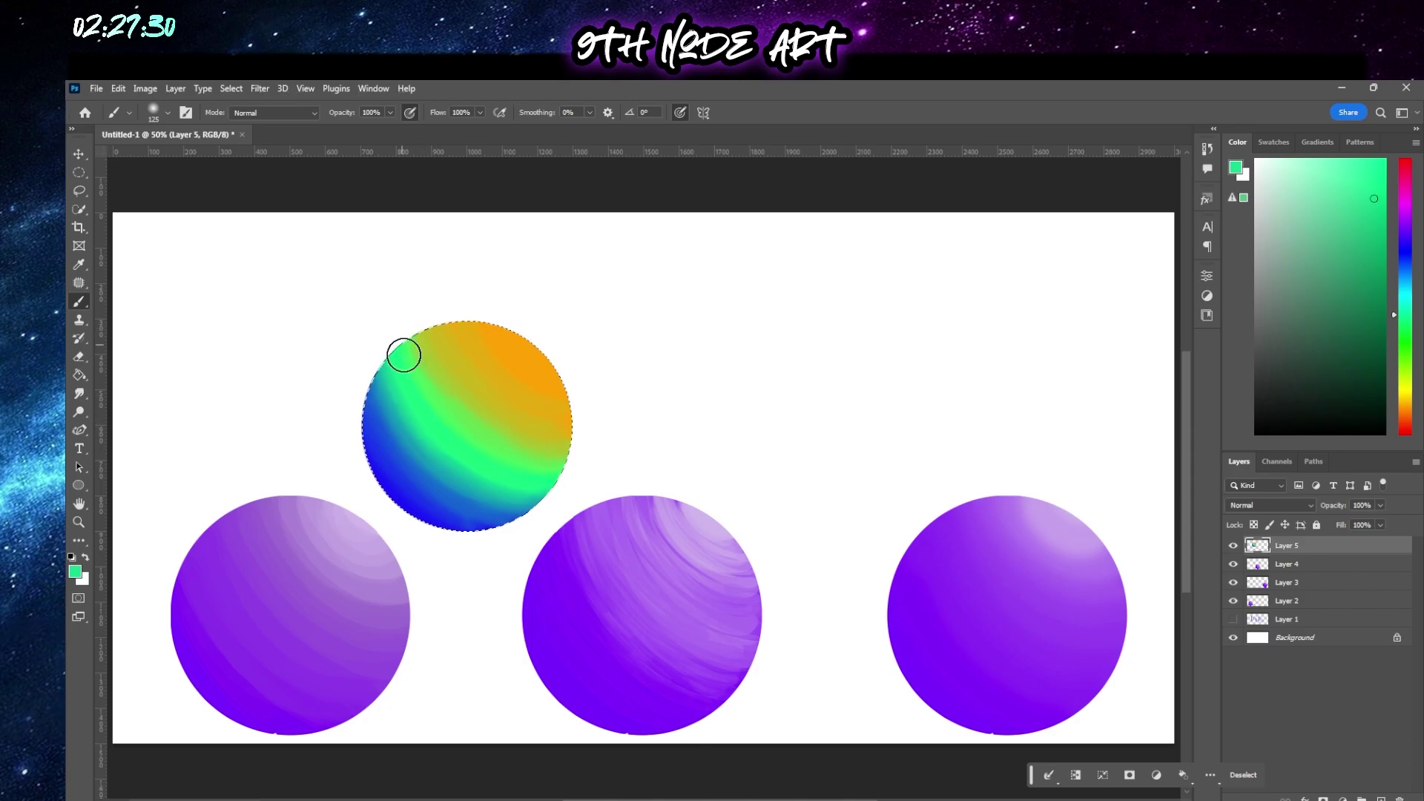
drag(404, 364, 419, 403)
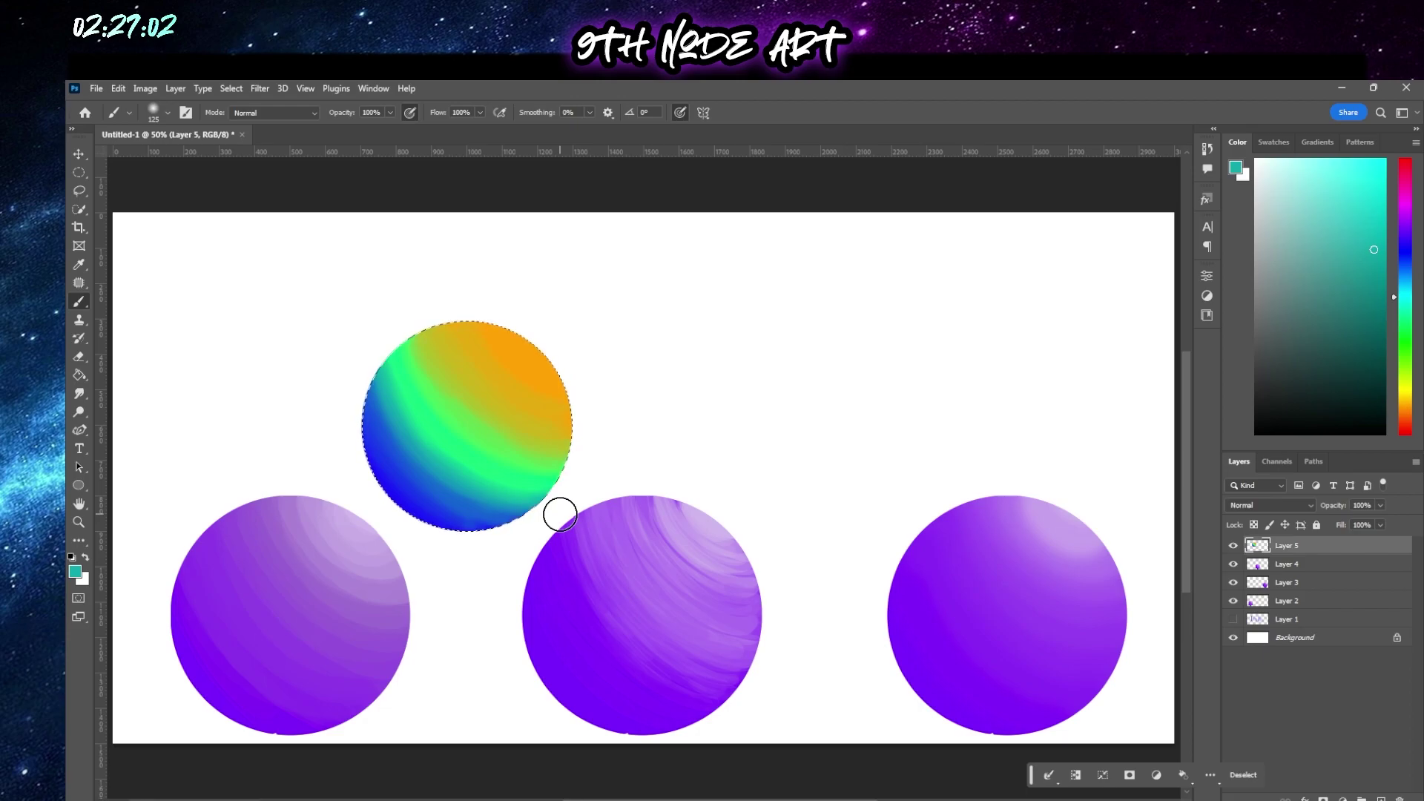
Sample a range of blues, teals and greens from the sphere for further blending
alt+click(461, 480)
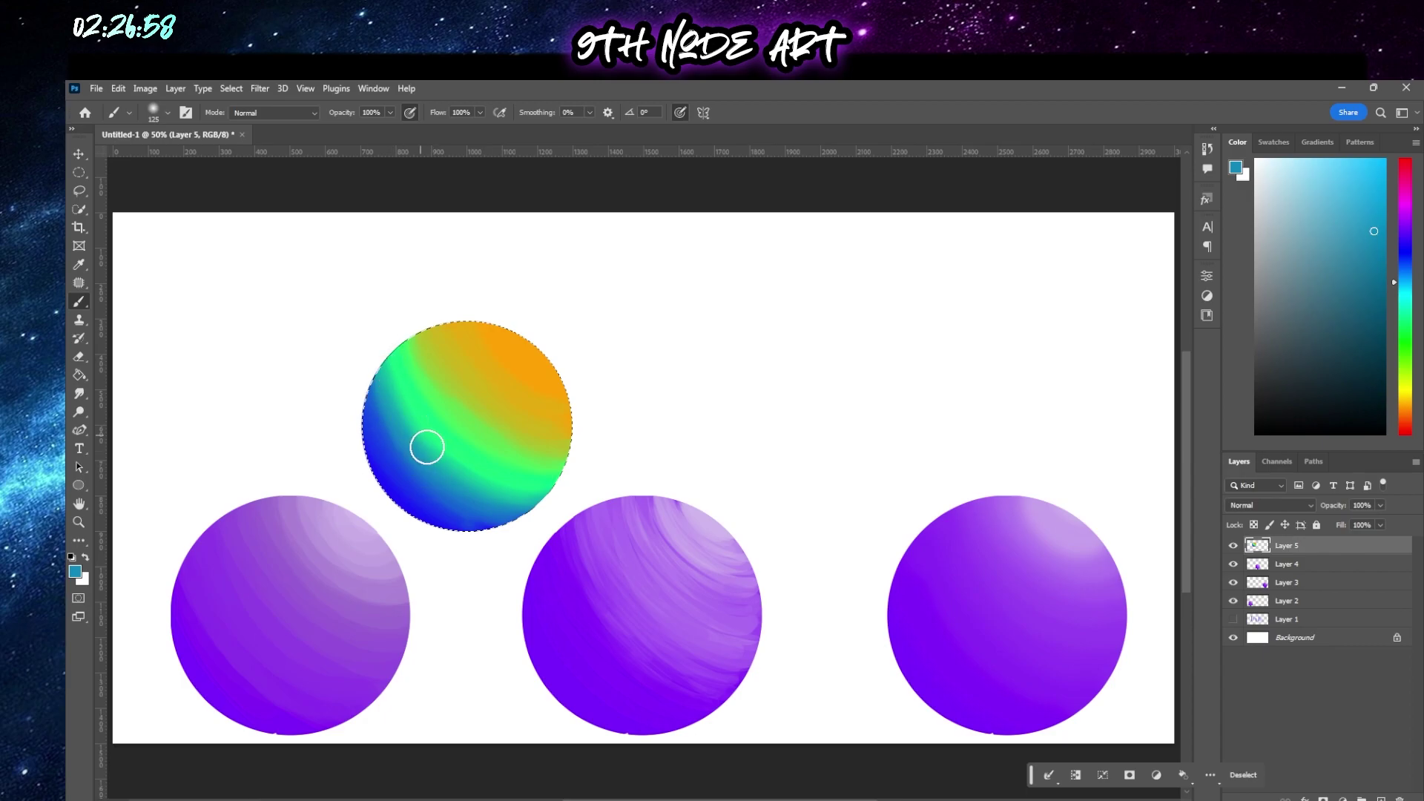
alt+click(389, 445)
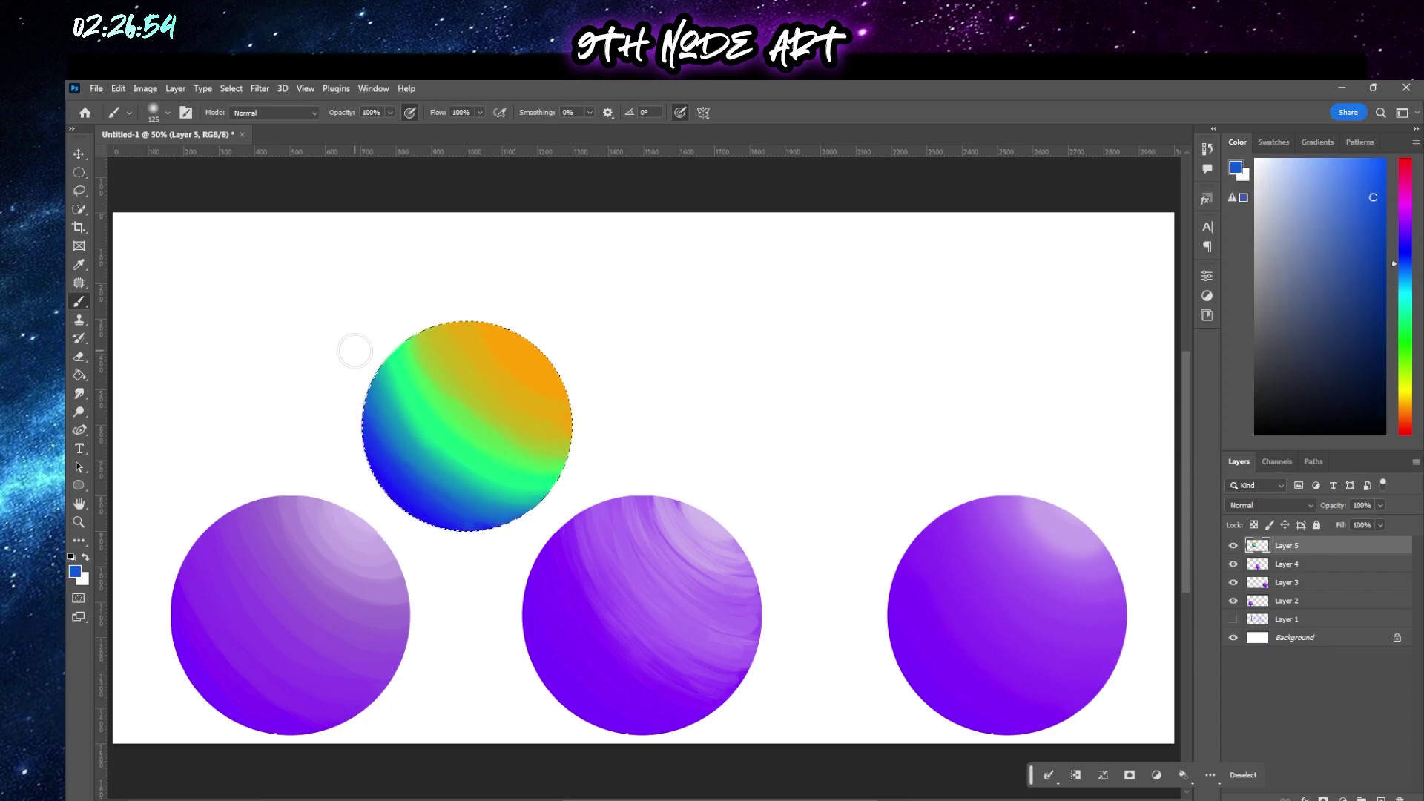
alt+click(409, 450)
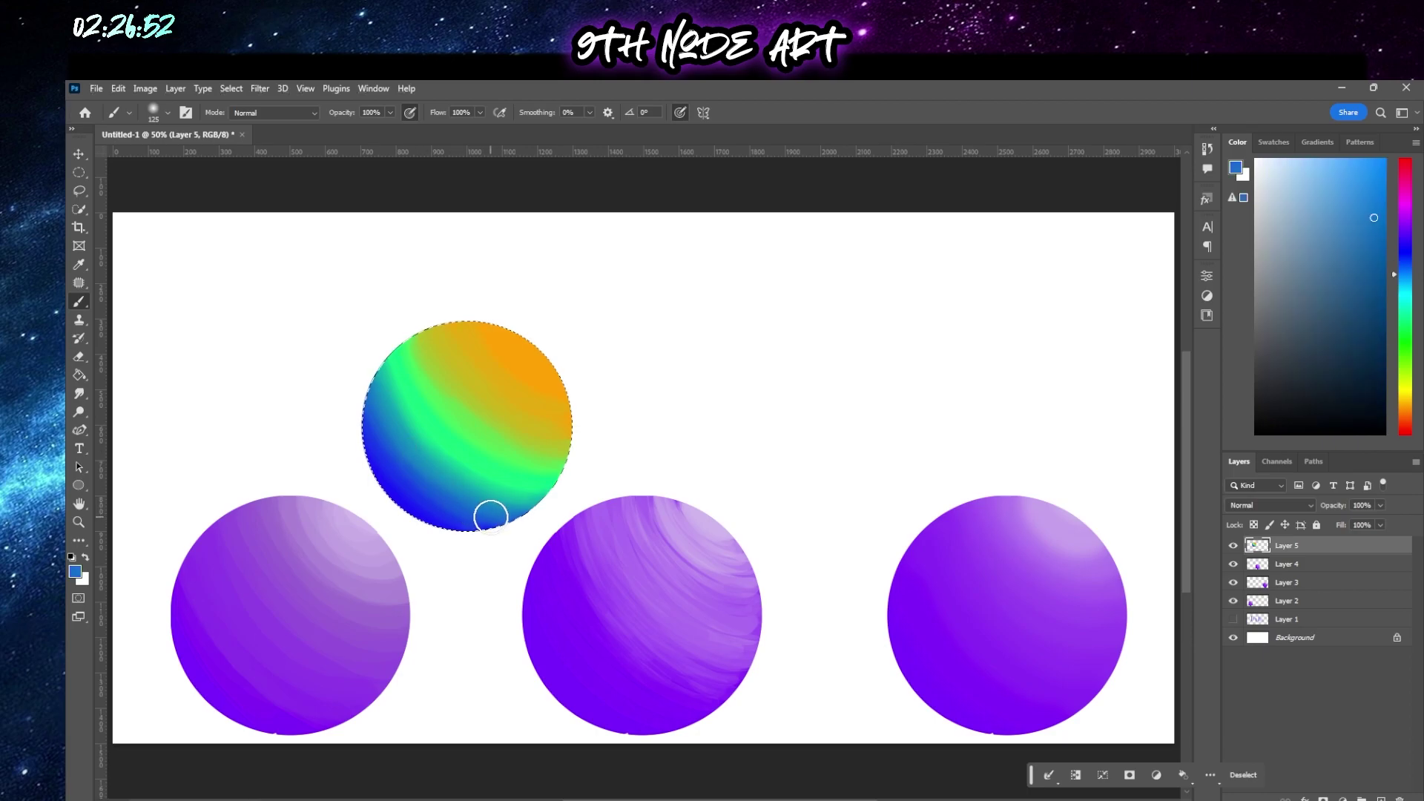
alt+click(389, 423)
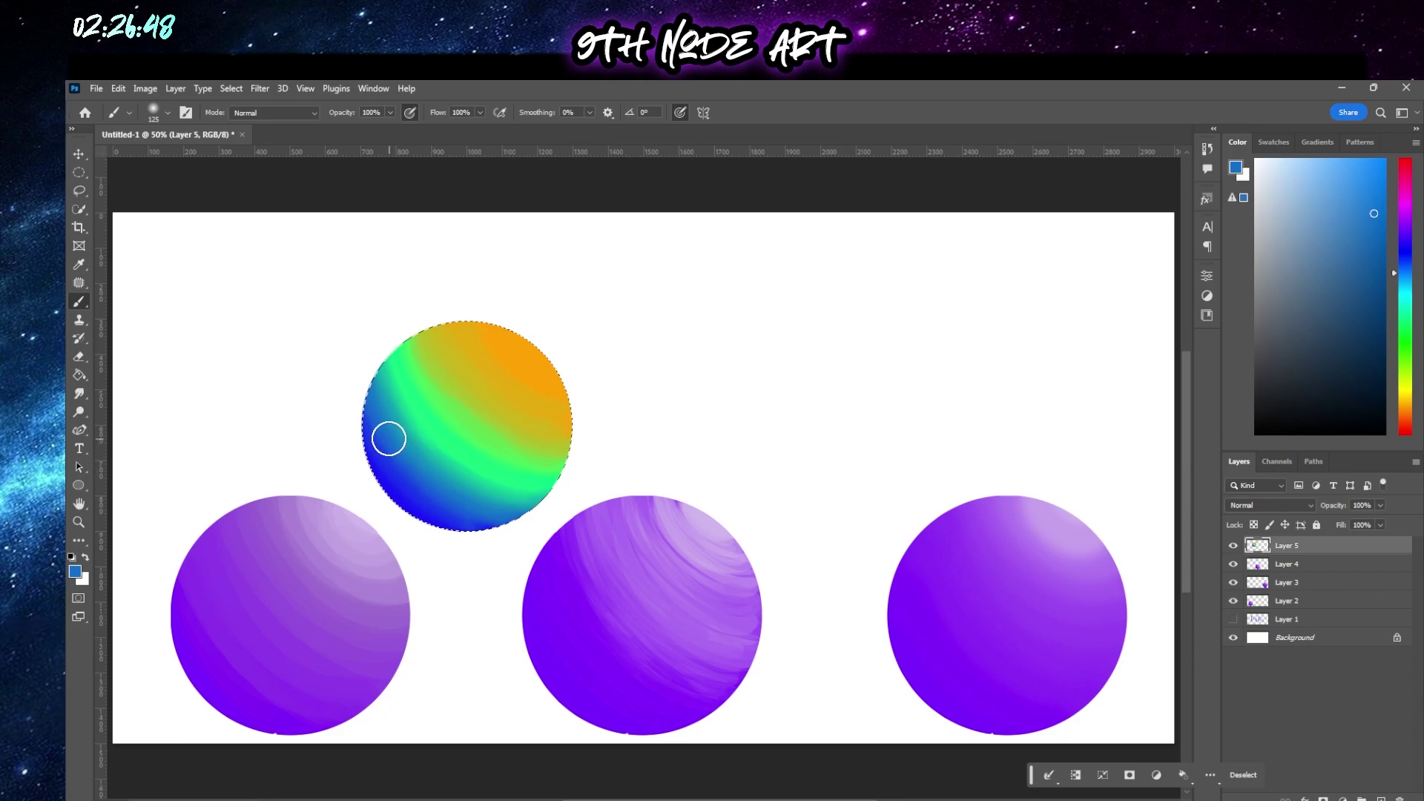
alt+click(402, 467)
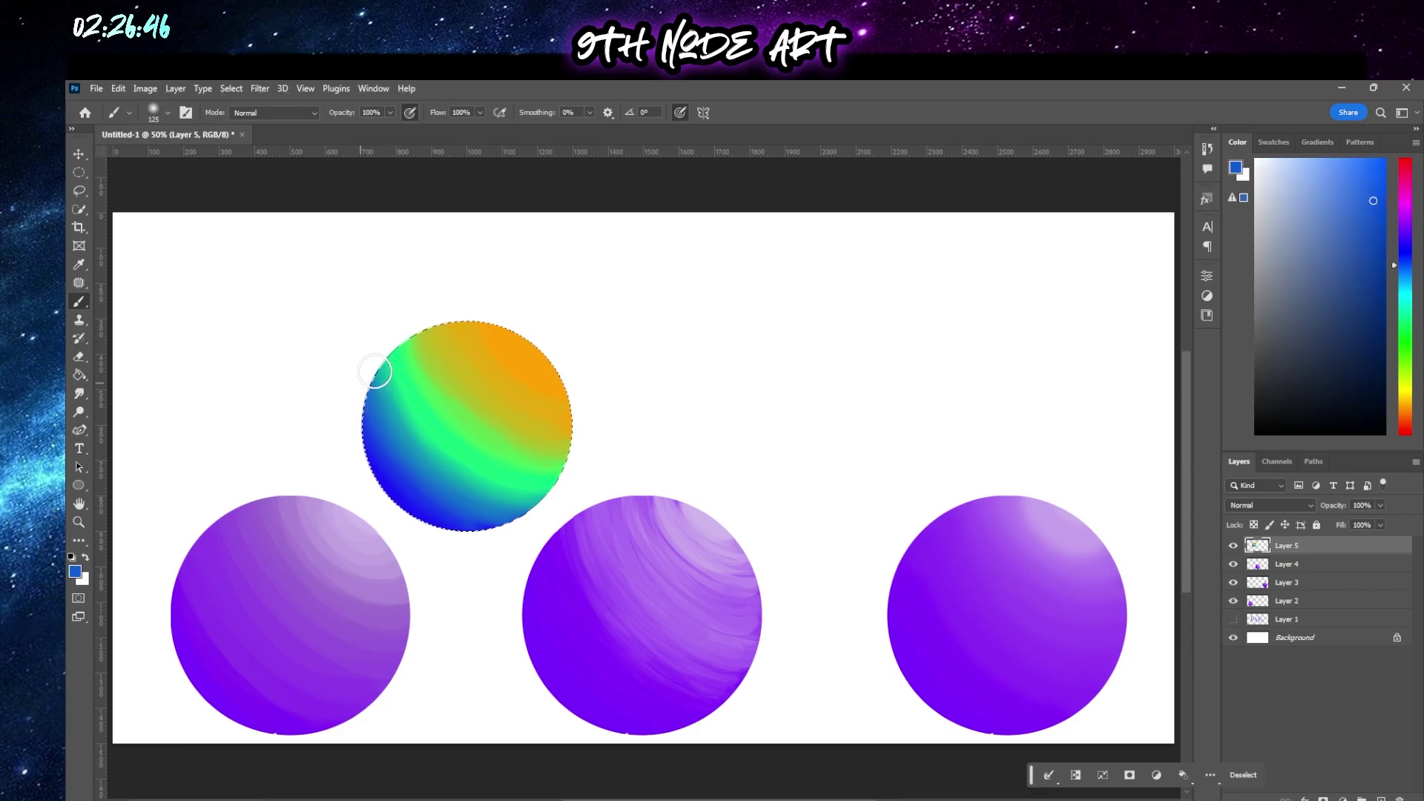
alt+click(460, 459)
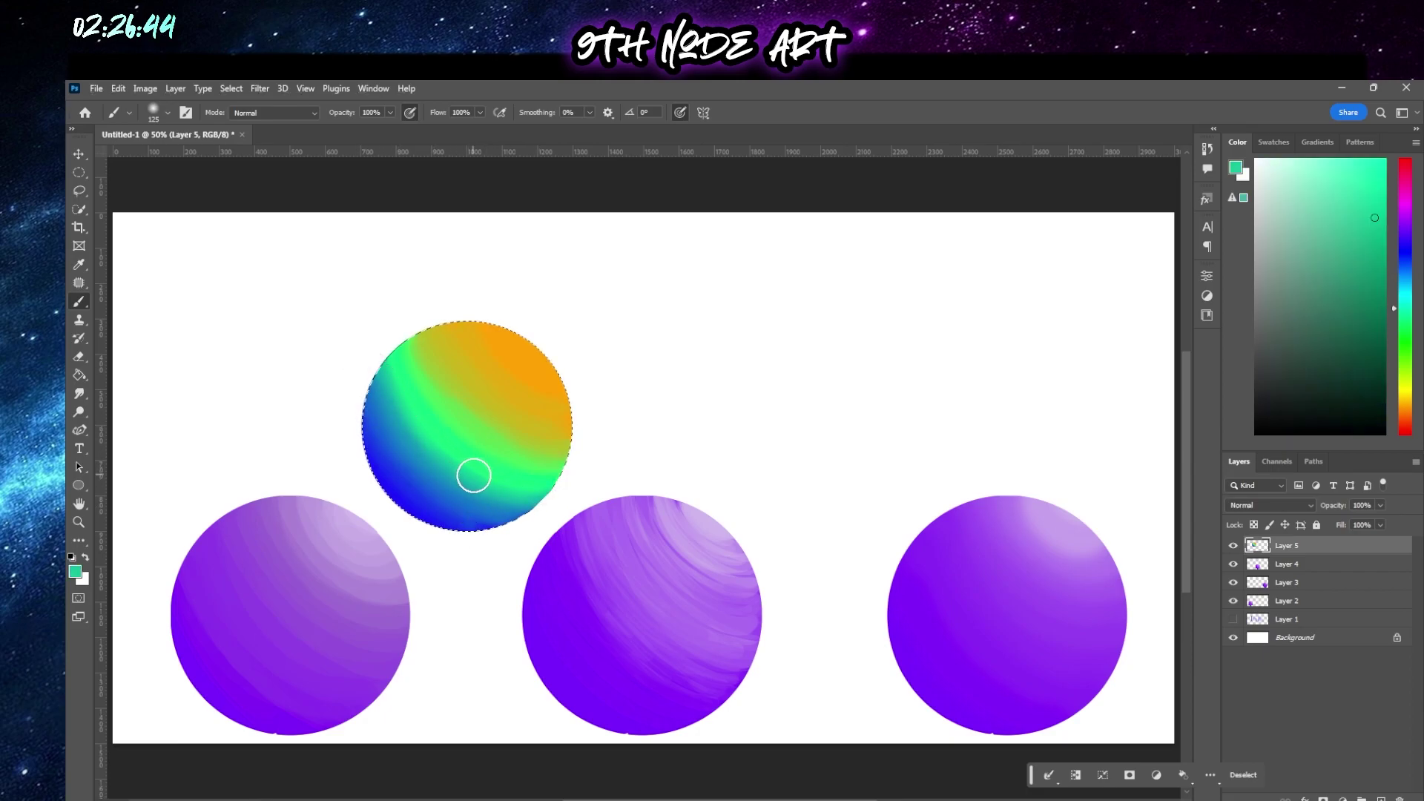
alt+click(405, 415)
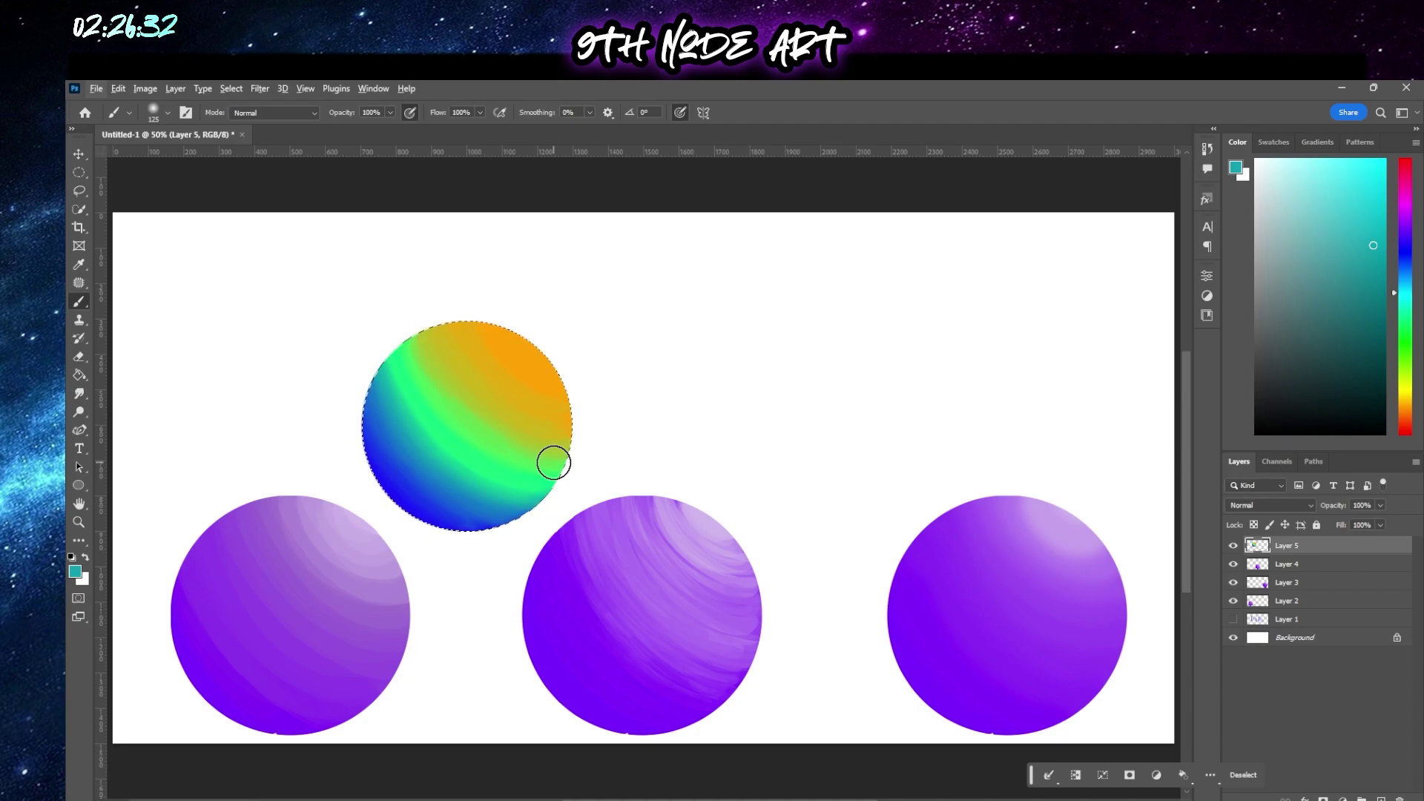
alt+click(426, 366)
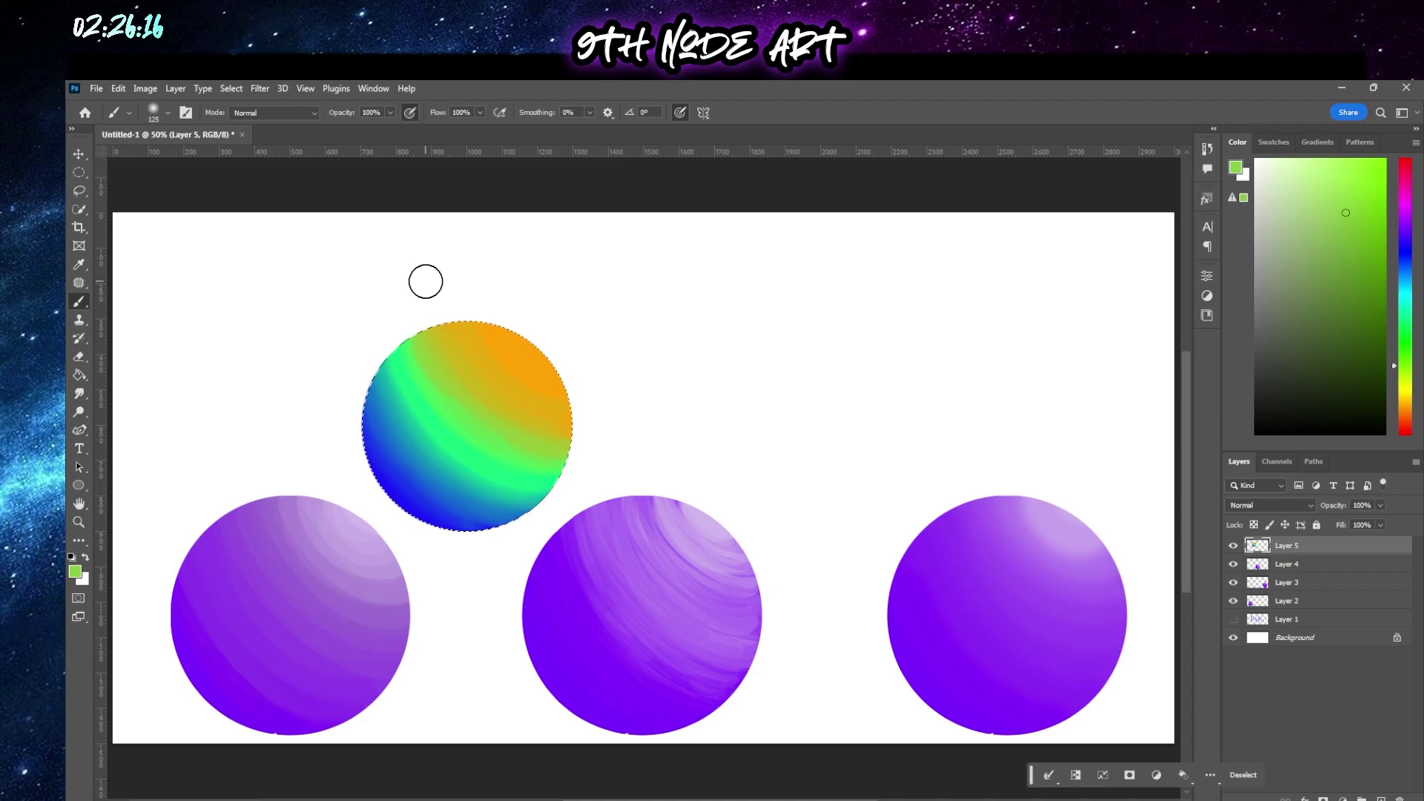
Draw a square rectangular-marquee selection right of the top sphere and add Layer 6
key(m)
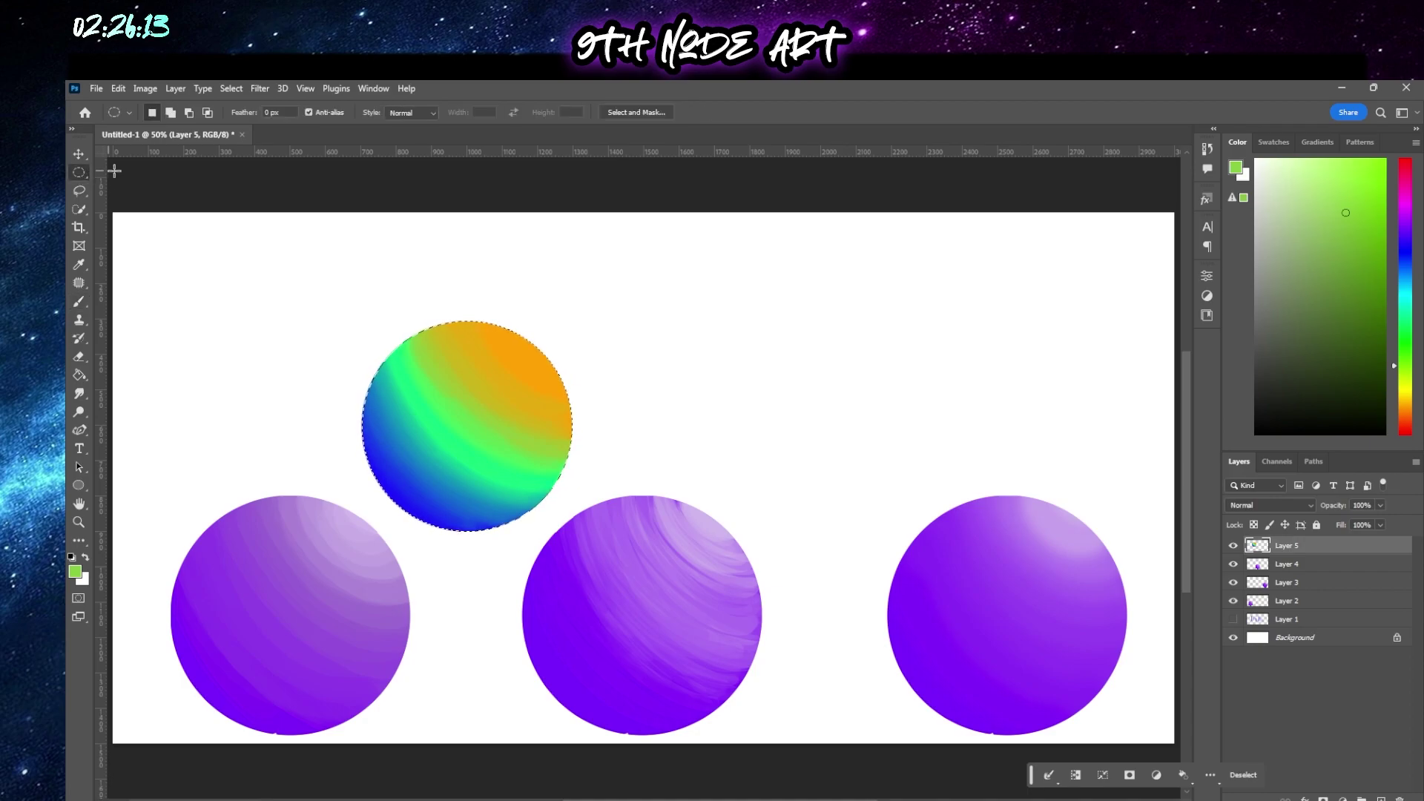
click(130, 112)
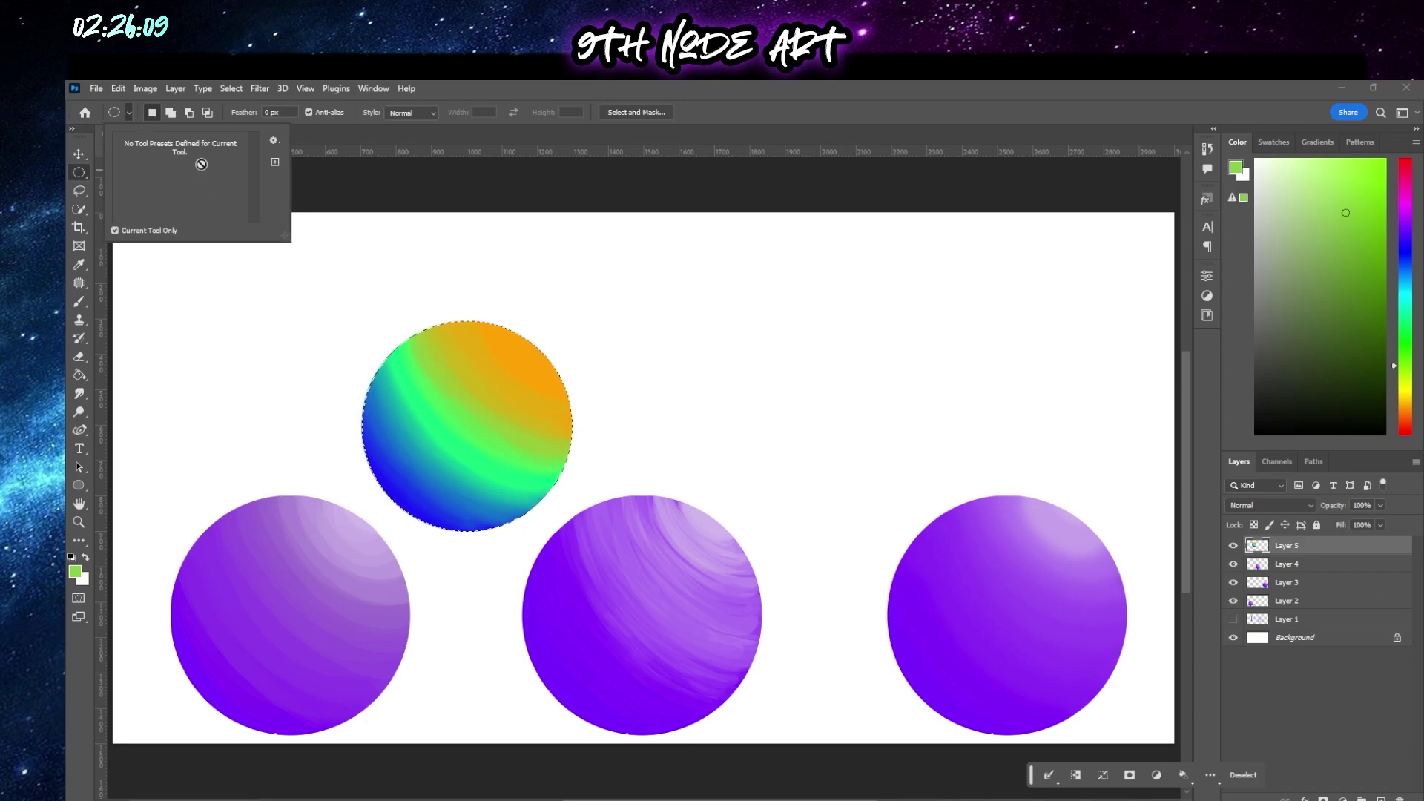
click(83, 176)
drag(83, 176, 114, 175)
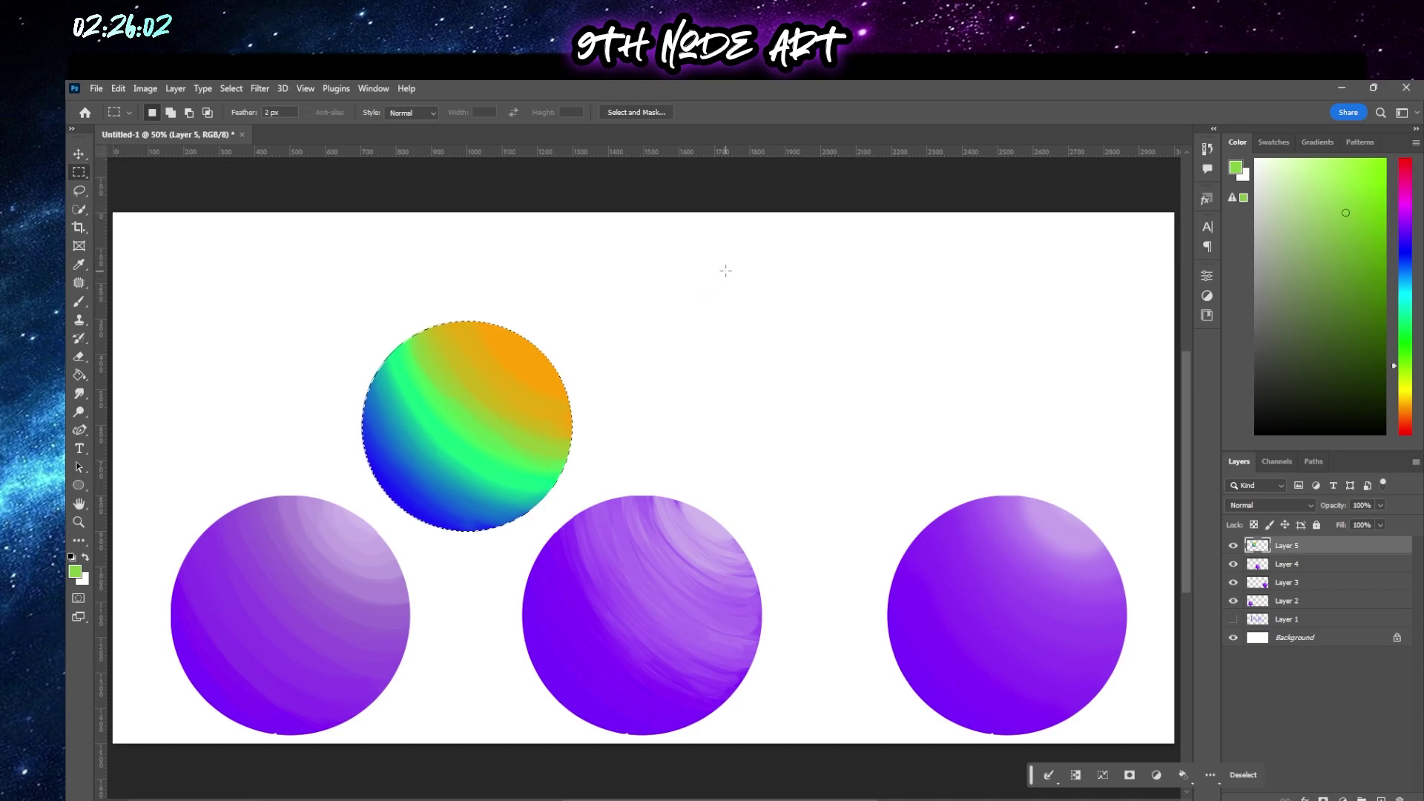
drag(725, 271, 945, 491)
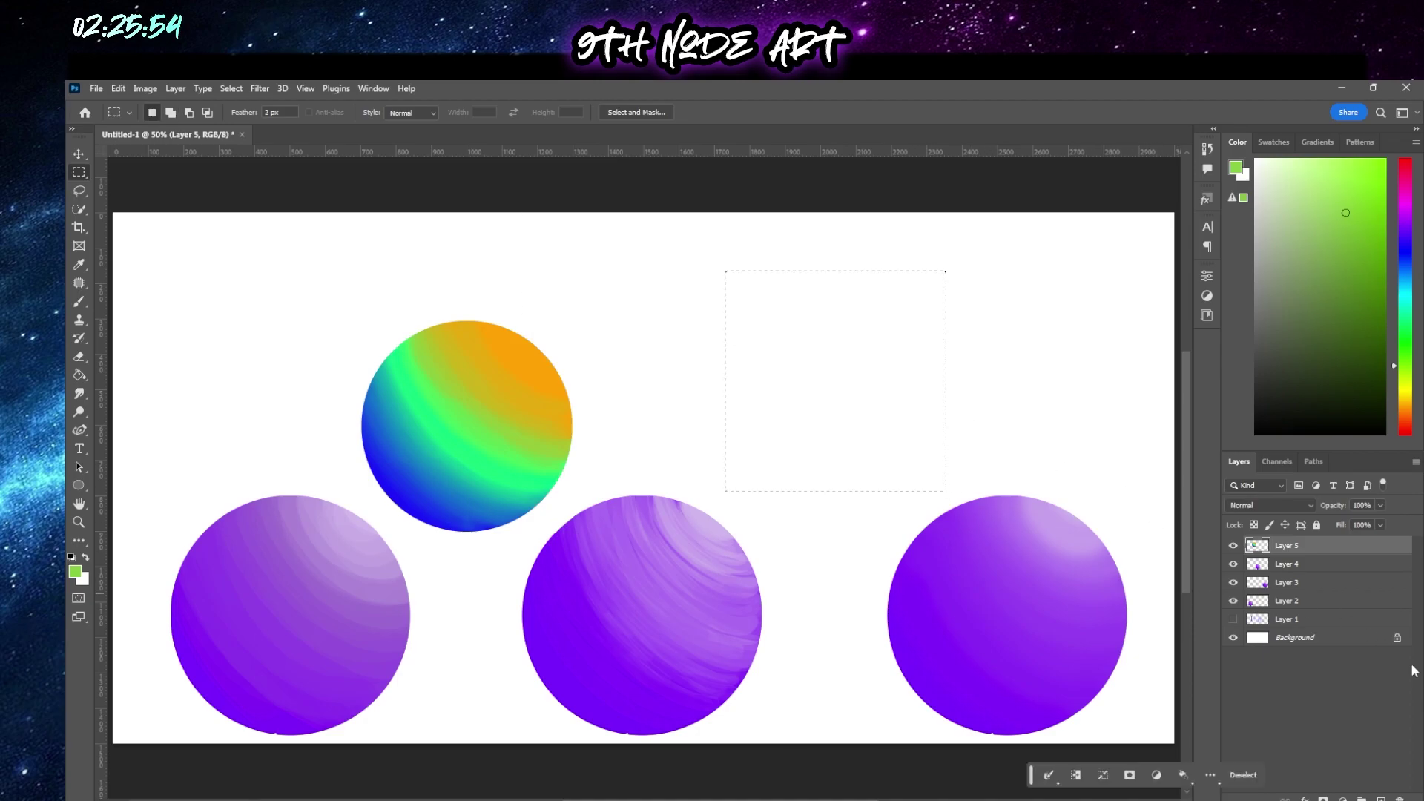
key(ctrl+shift+alt+n)
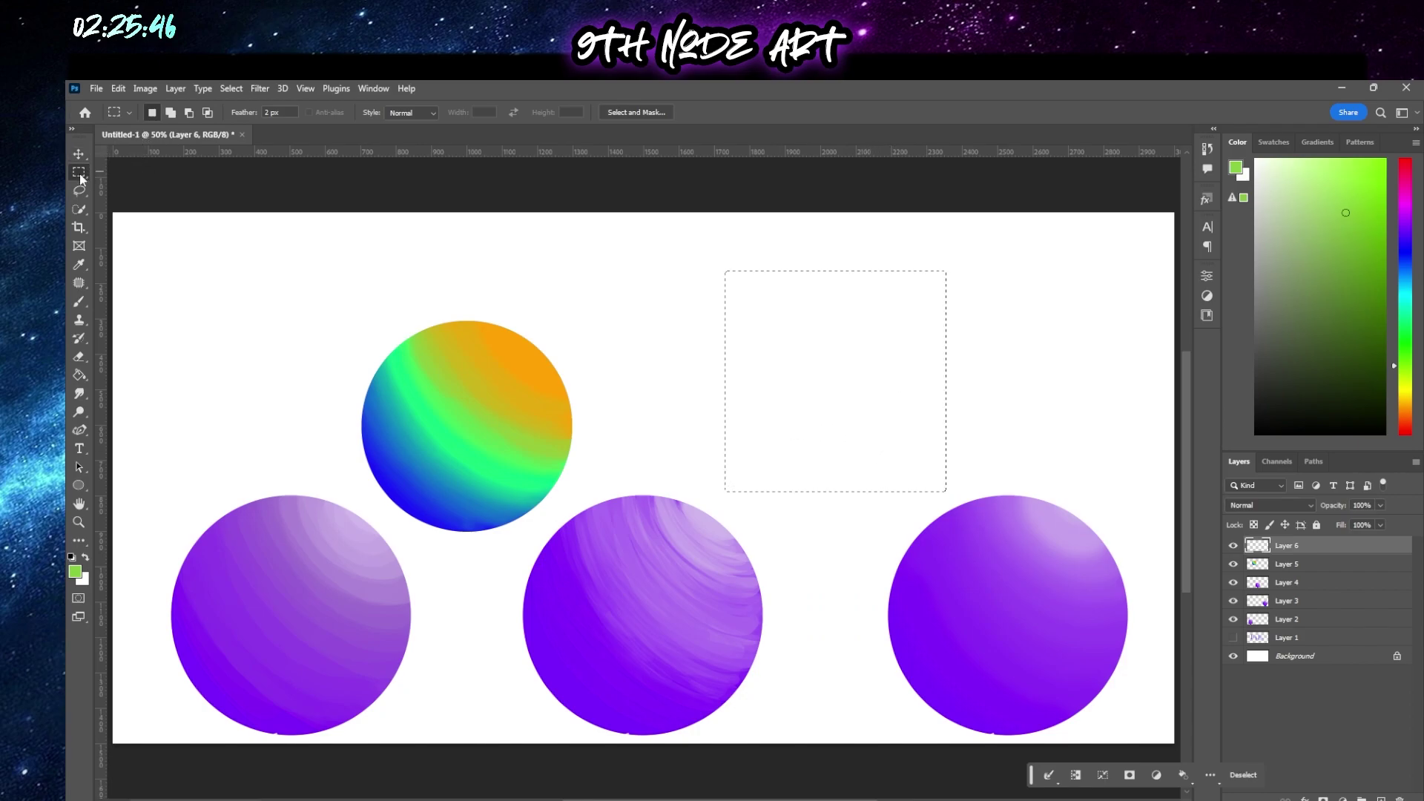
Switch back to the Brush tool with the Hard Round preset
click(79, 301)
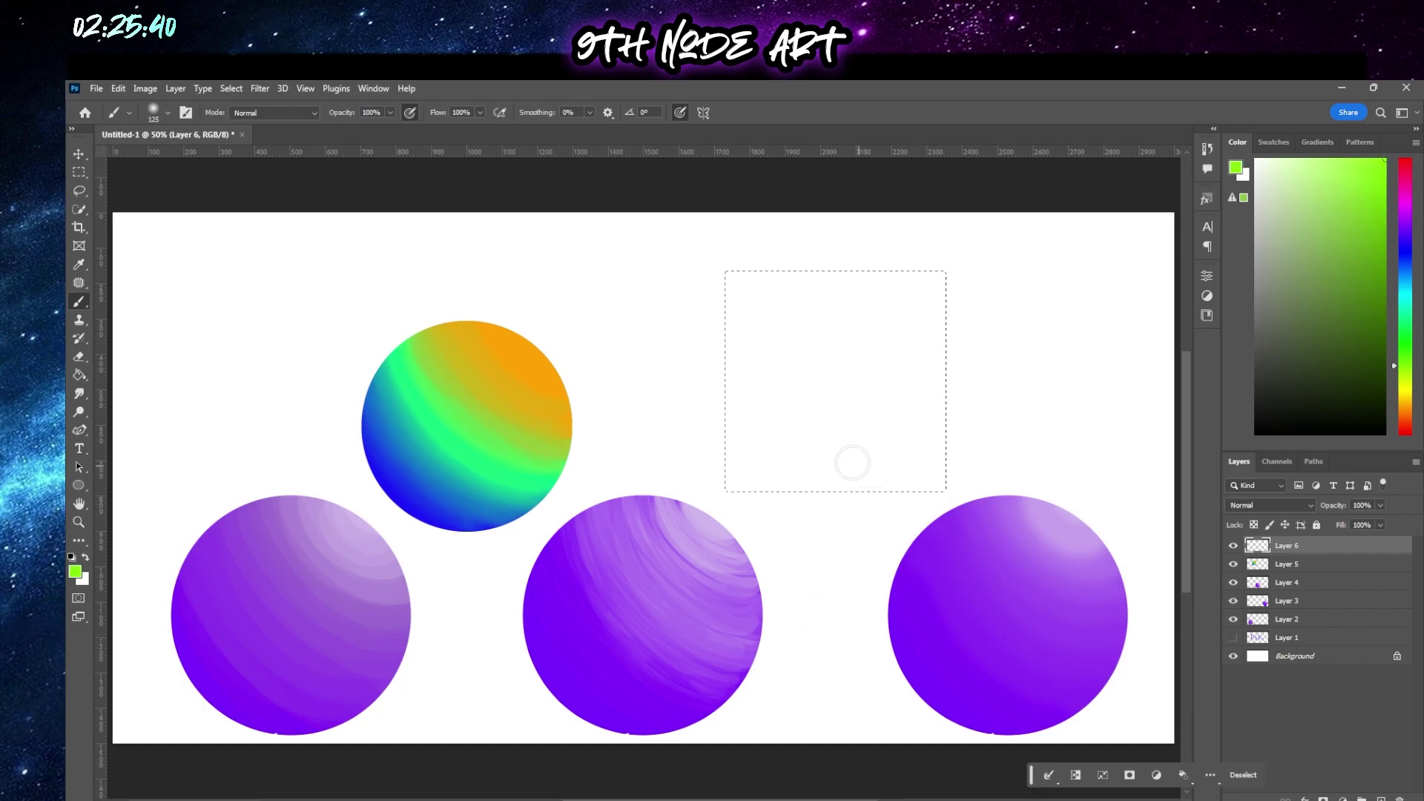
click(167, 111)
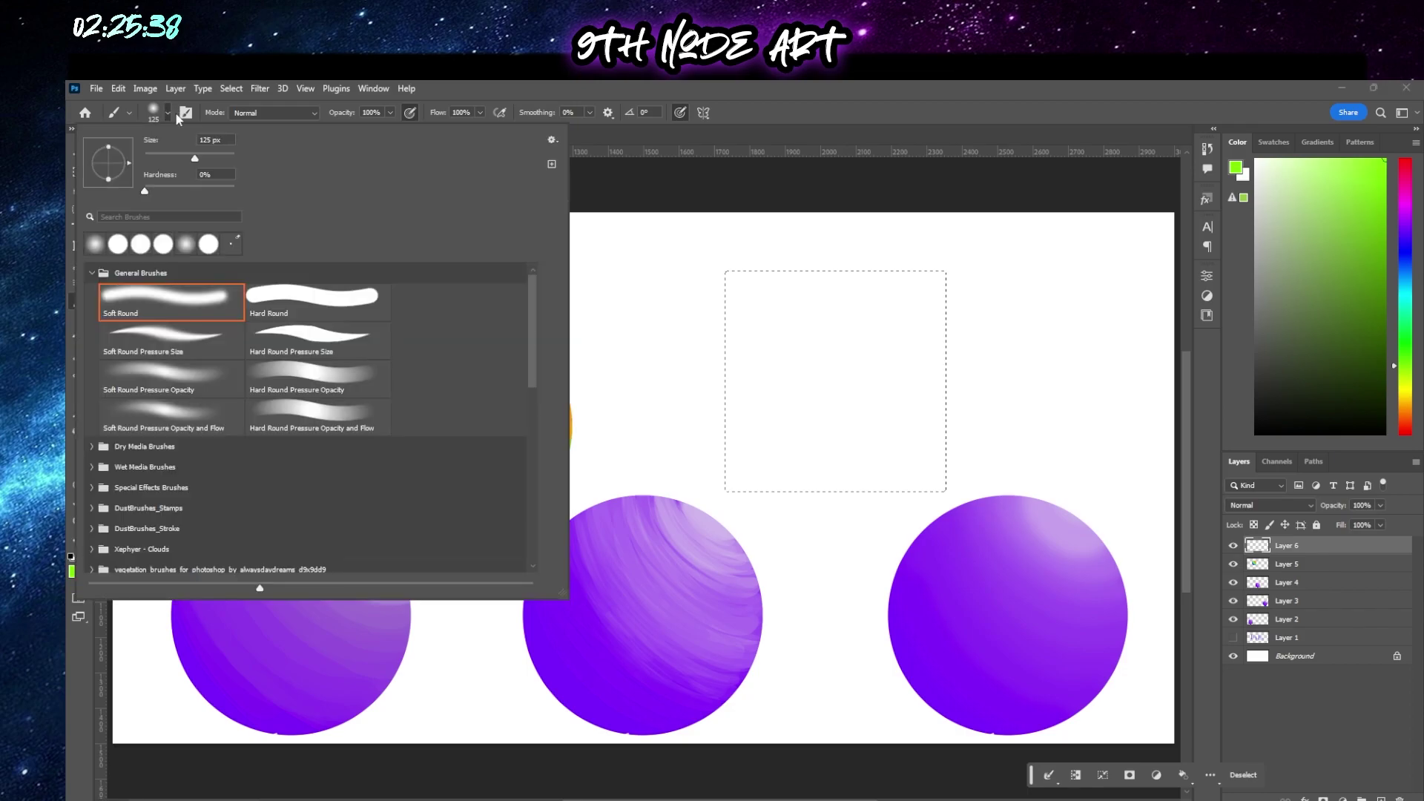
click(290, 294)
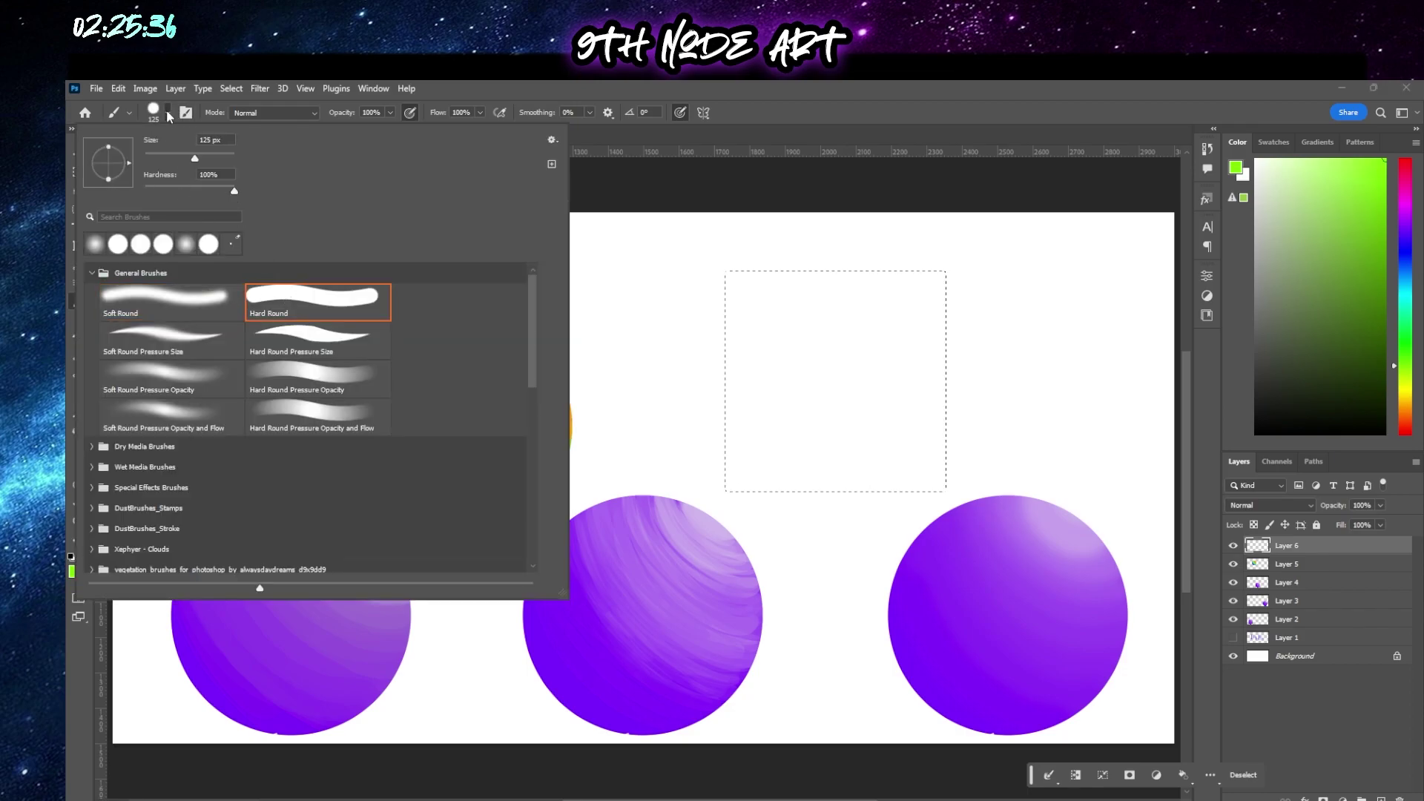
click(168, 113)
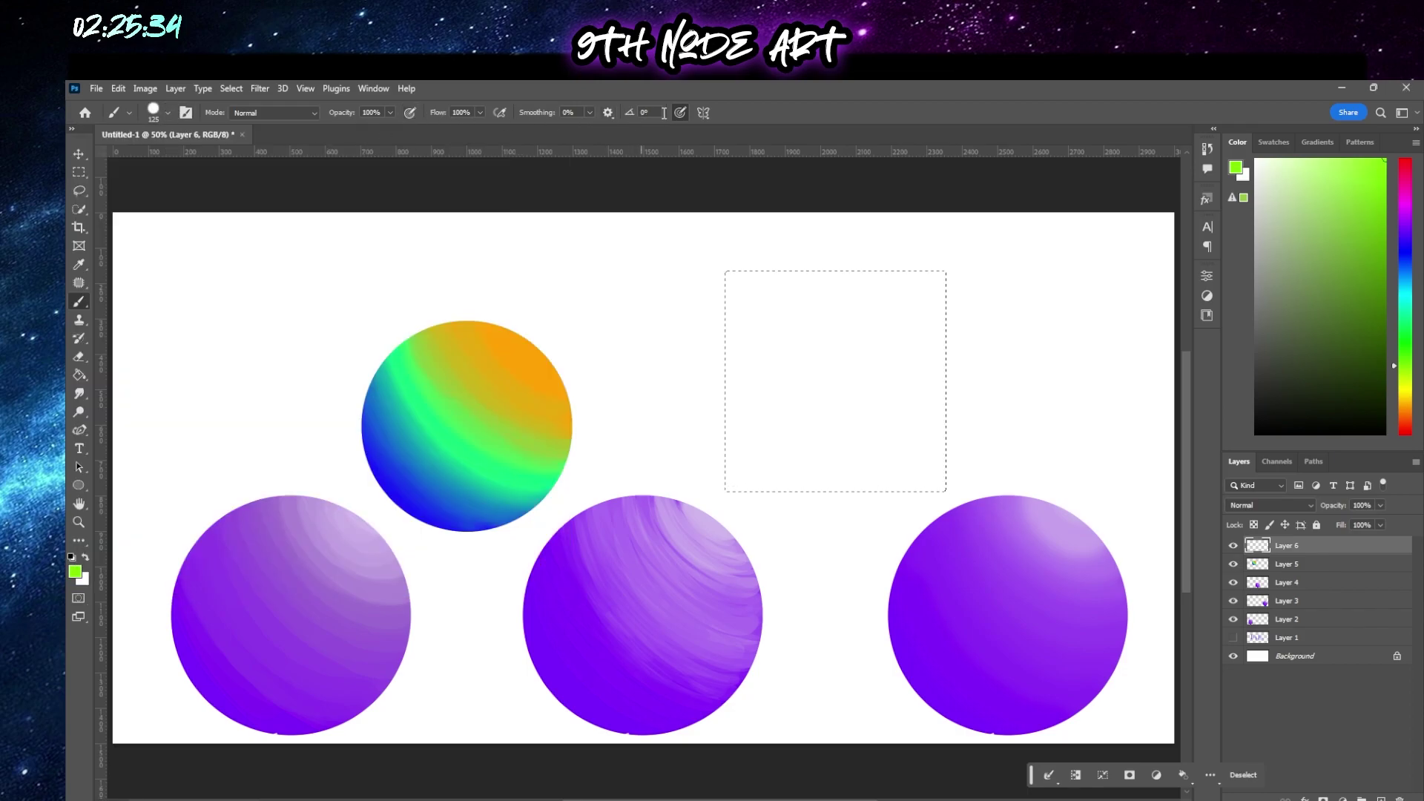
Paint green on the square's right, blue lower-left, magenta upper-left and red in the top-right corner
mouse_move(844, 519)
mouse_down()
mouse_move(893, 406)
mouse_move(982, 383)
mouse_move(864, 478)
mouse_move(938, 409)
mouse_move(885, 485)
mouse_move(968, 418)
mouse_move(943, 472)
mouse_move(923, 484)
mouse_move(891, 462)
mouse_up()
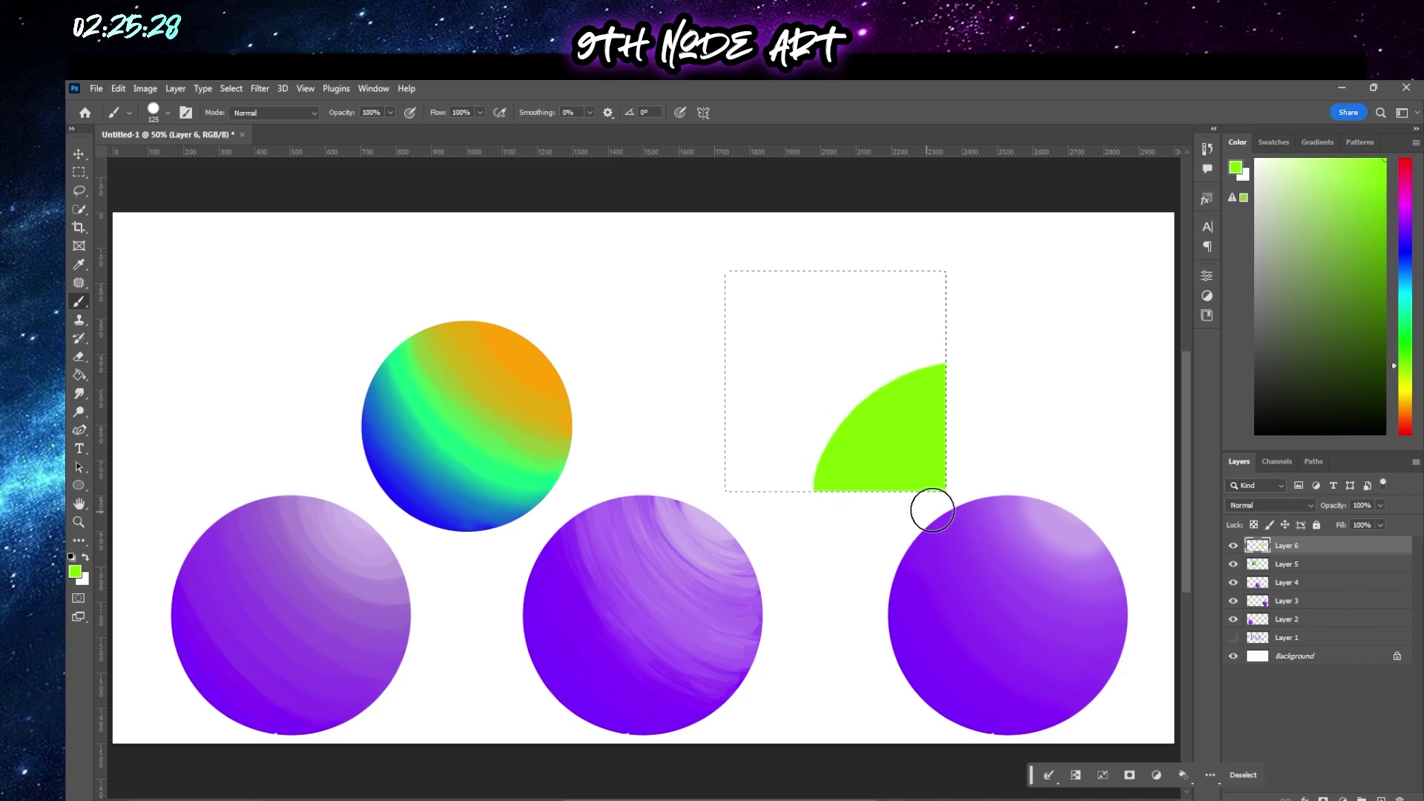
mouse_move(833, 448)
mouse_down()
mouse_move(843, 412)
mouse_move(978, 348)
mouse_move(844, 405)
mouse_move(788, 490)
mouse_move(941, 324)
mouse_up()
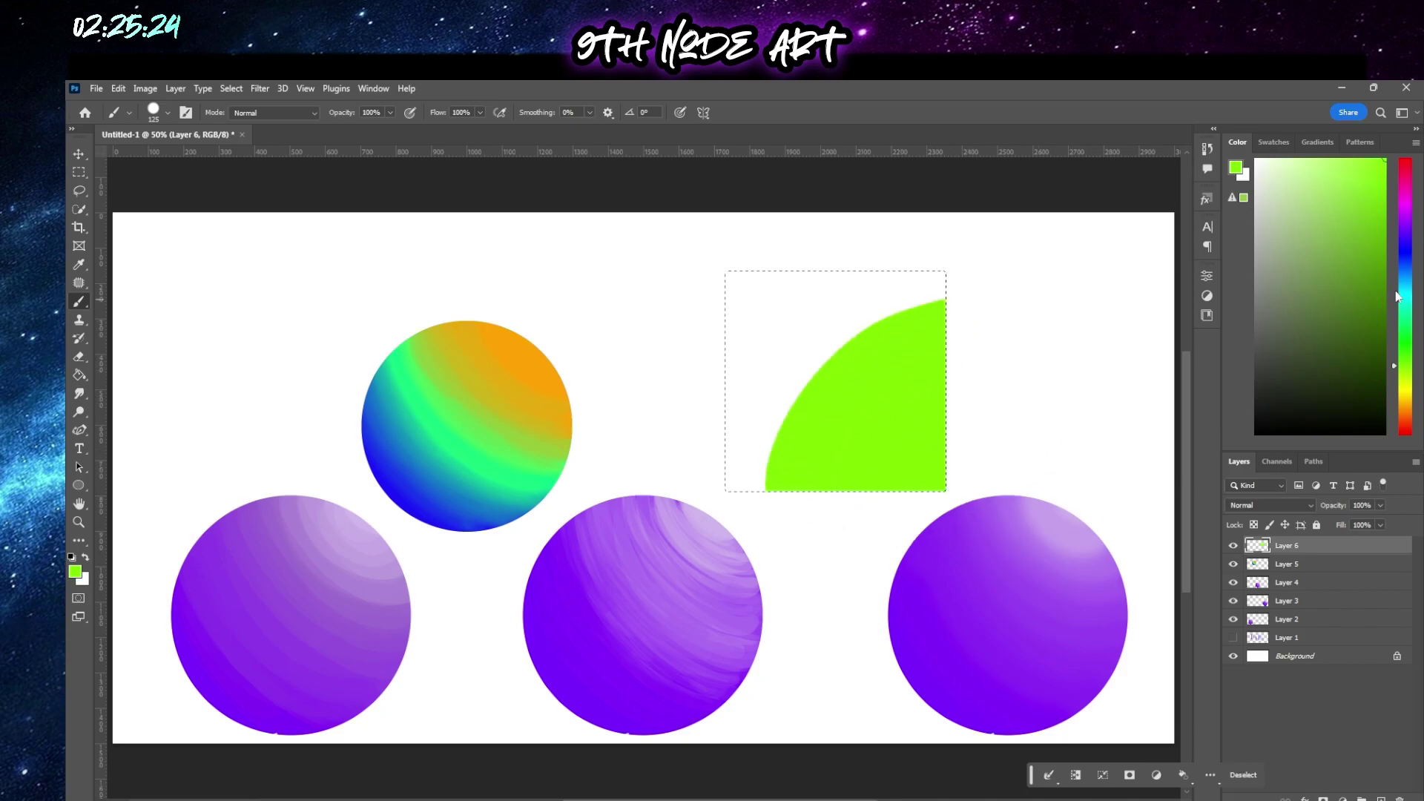
click(1408, 269)
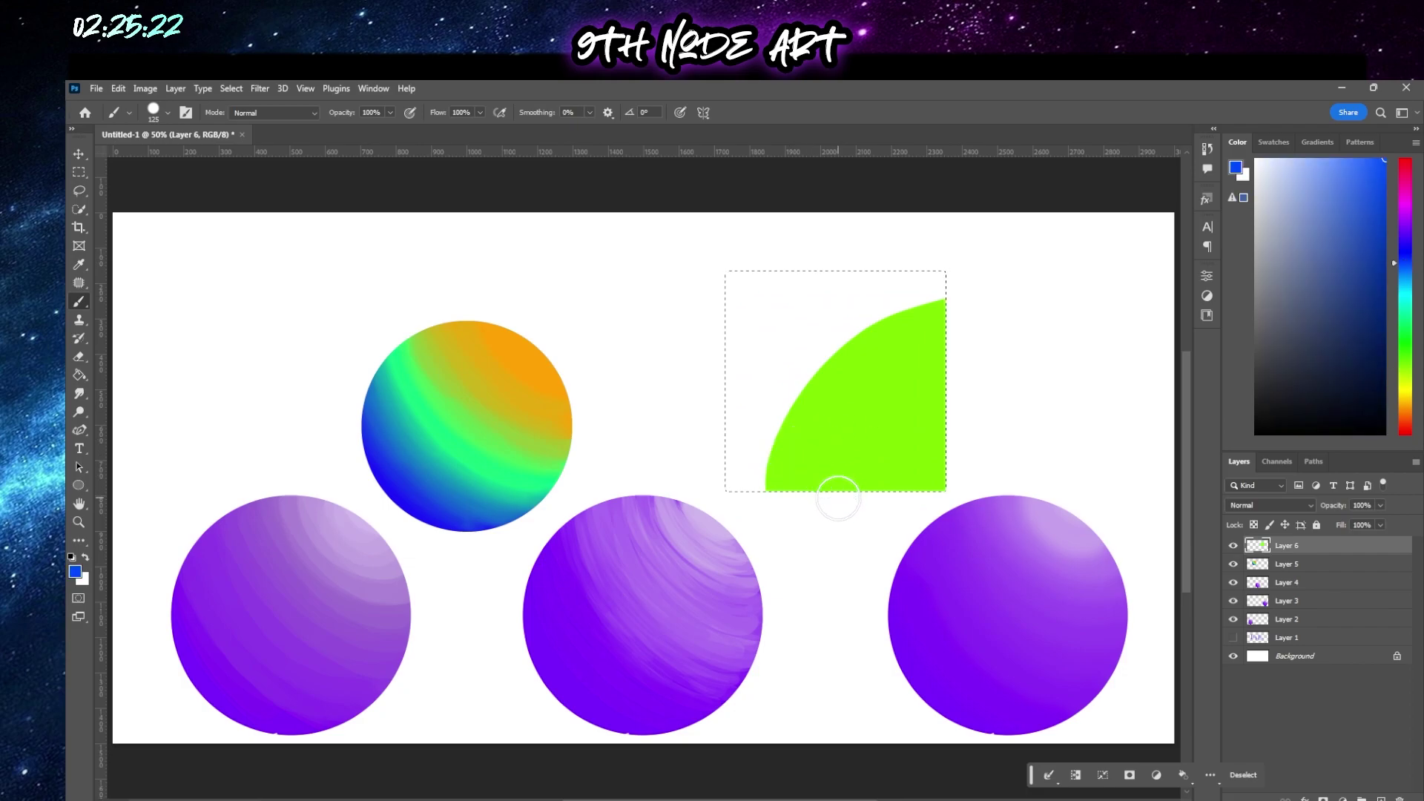
mouse_move(836, 492)
mouse_down()
mouse_move(831, 454)
mouse_move(758, 381)
mouse_move(696, 364)
mouse_move(770, 436)
mouse_move(741, 407)
mouse_move(737, 480)
mouse_move(731, 437)
mouse_move(799, 456)
mouse_move(781, 486)
mouse_up()
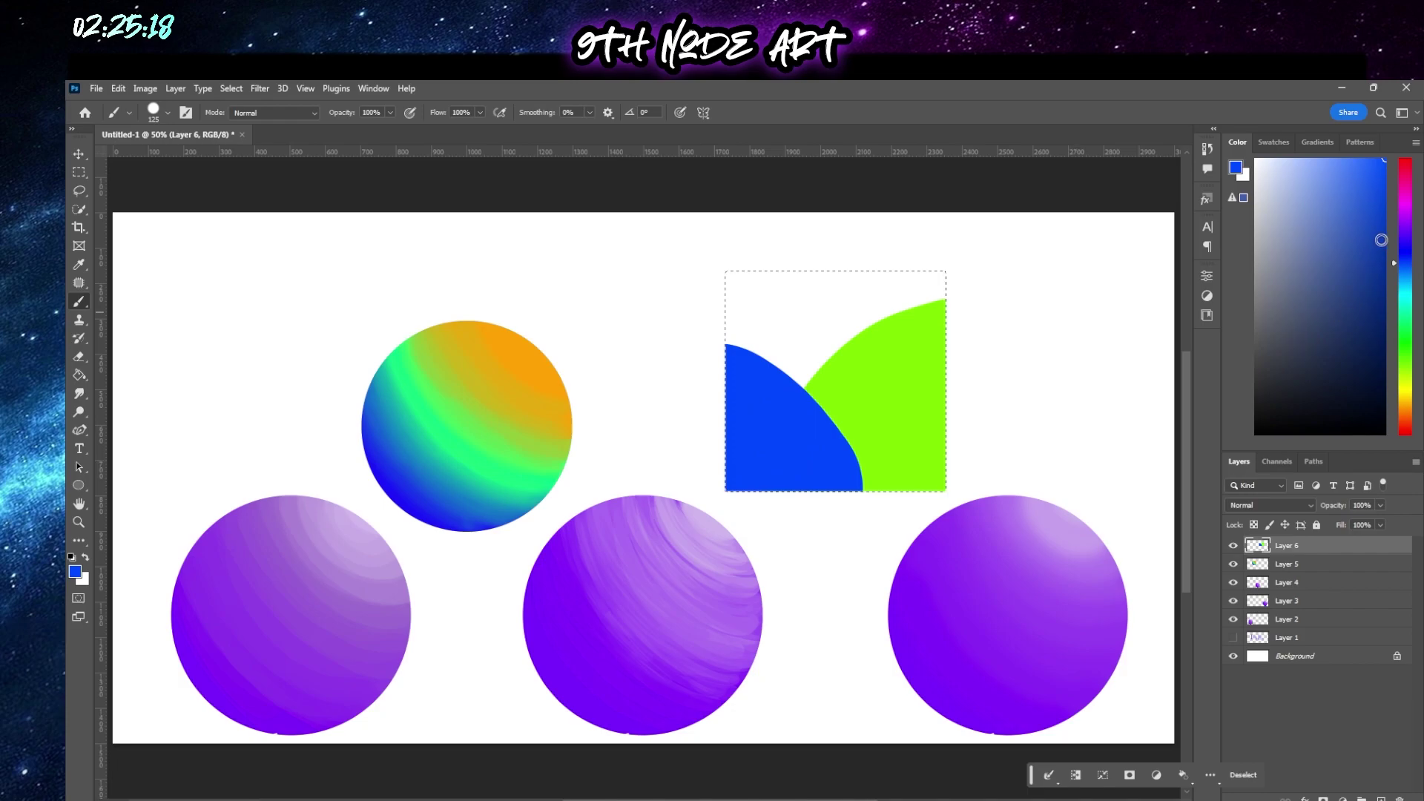
click(1406, 206)
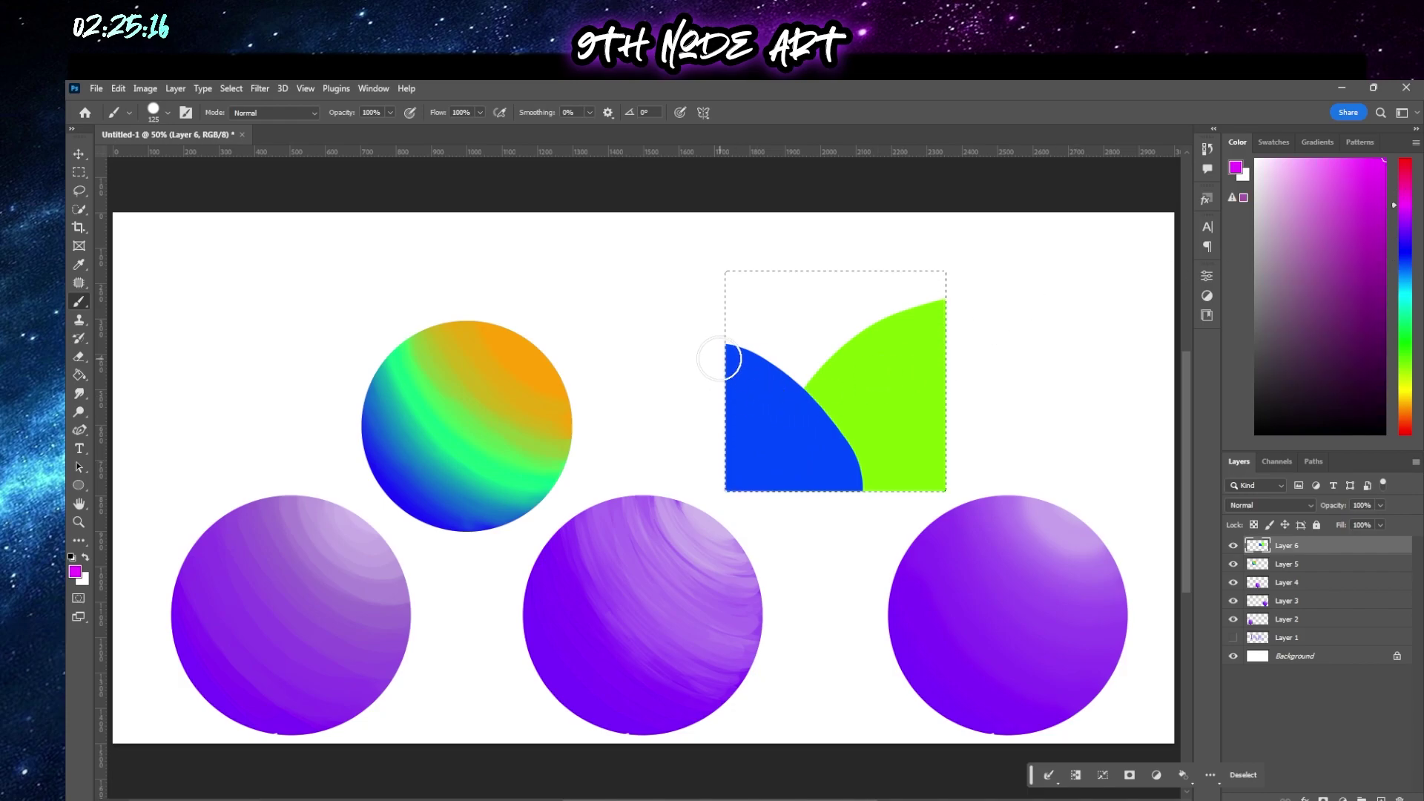
mouse_move(731, 354)
mouse_down()
mouse_move(831, 282)
mouse_move(744, 343)
mouse_move(745, 318)
mouse_move(726, 306)
mouse_move(737, 254)
mouse_up()
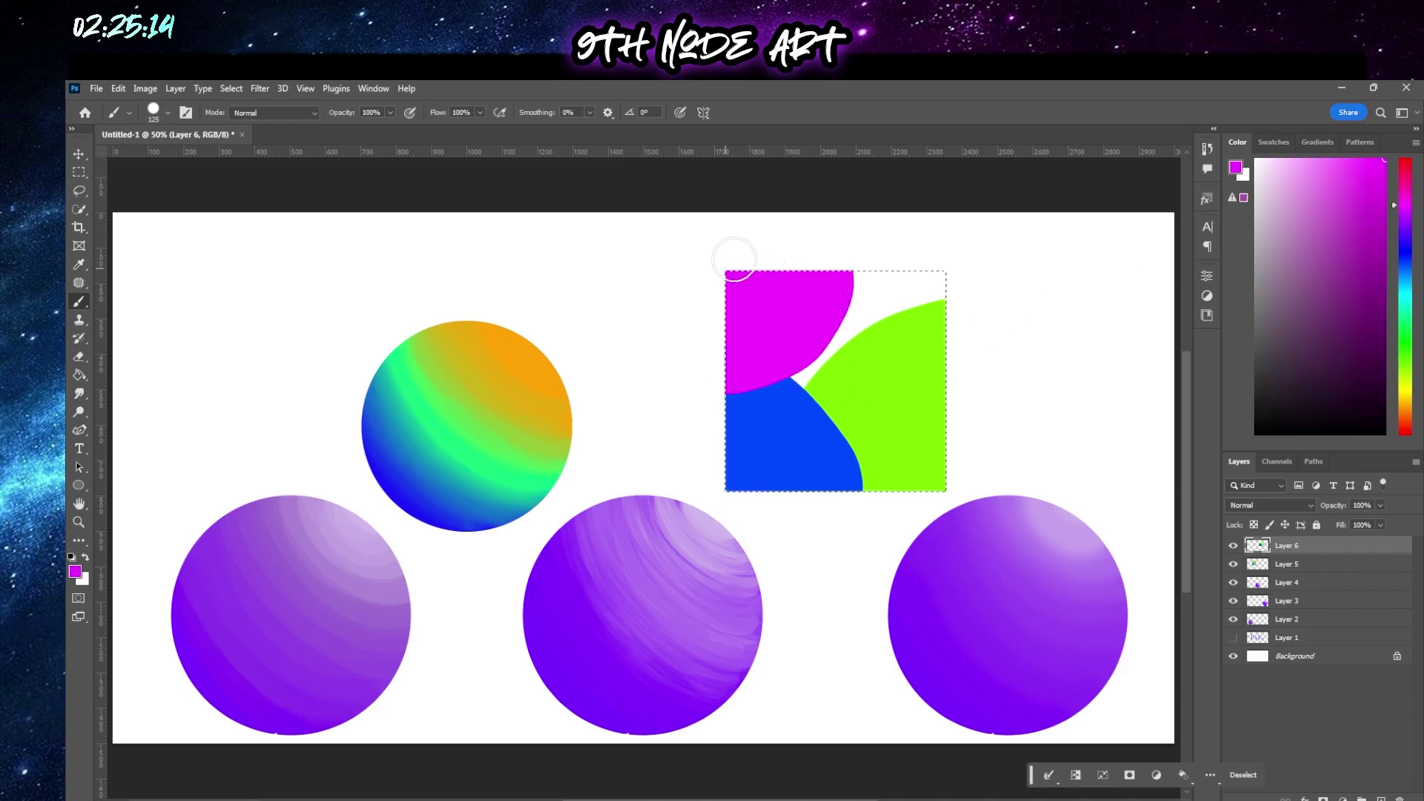
click(1410, 164)
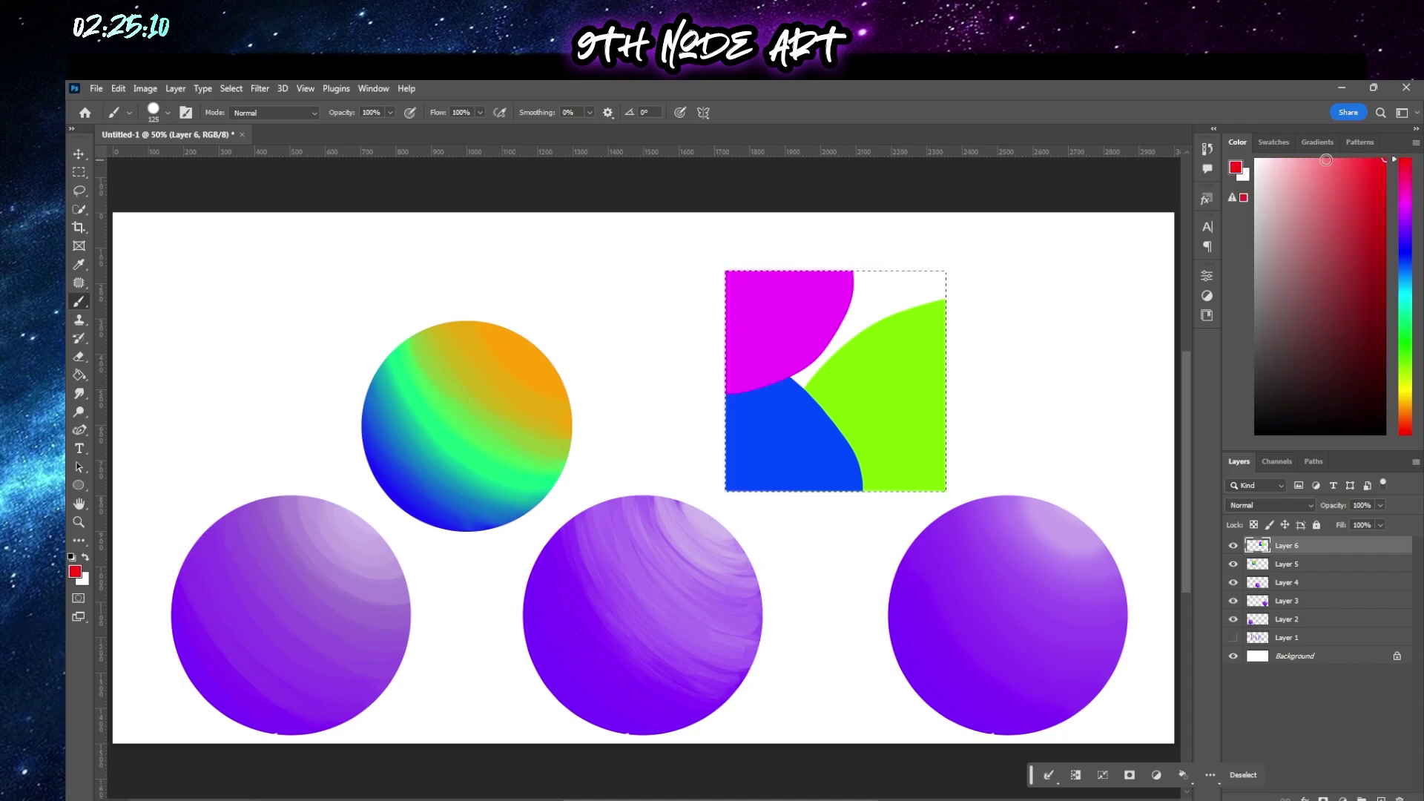
mouse_move(954, 327)
mouse_down()
mouse_move(901, 334)
mouse_move(882, 254)
mouse_move(937, 309)
mouse_move(926, 298)
mouse_move(944, 296)
mouse_move(923, 334)
mouse_move(865, 254)
mouse_move(863, 304)
mouse_move(913, 341)
mouse_move(853, 257)
mouse_move(881, 339)
mouse_move(846, 313)
mouse_move(906, 353)
mouse_up()
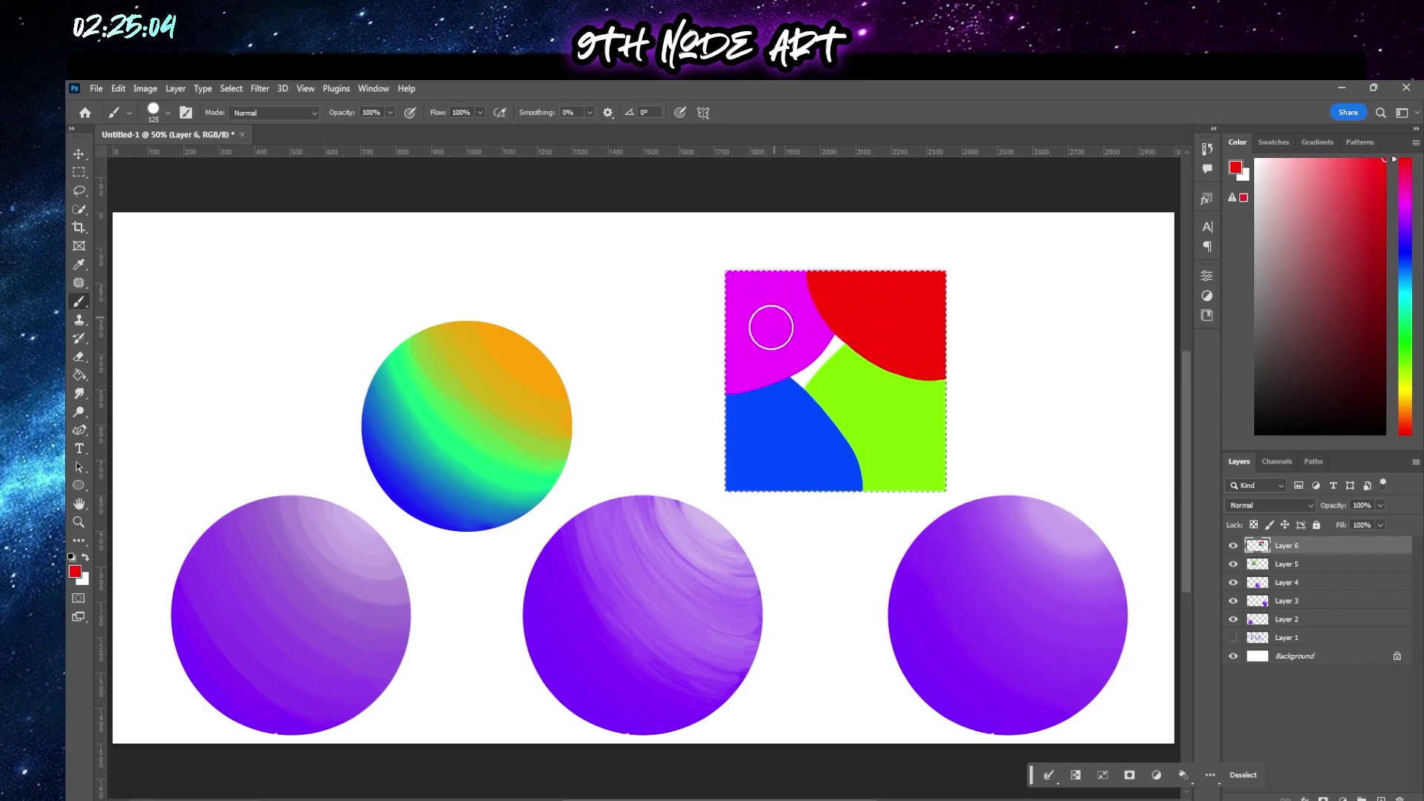
Sample the square's magenta and set a Soft Round brush in Normal blending mode
right_click(758, 342)
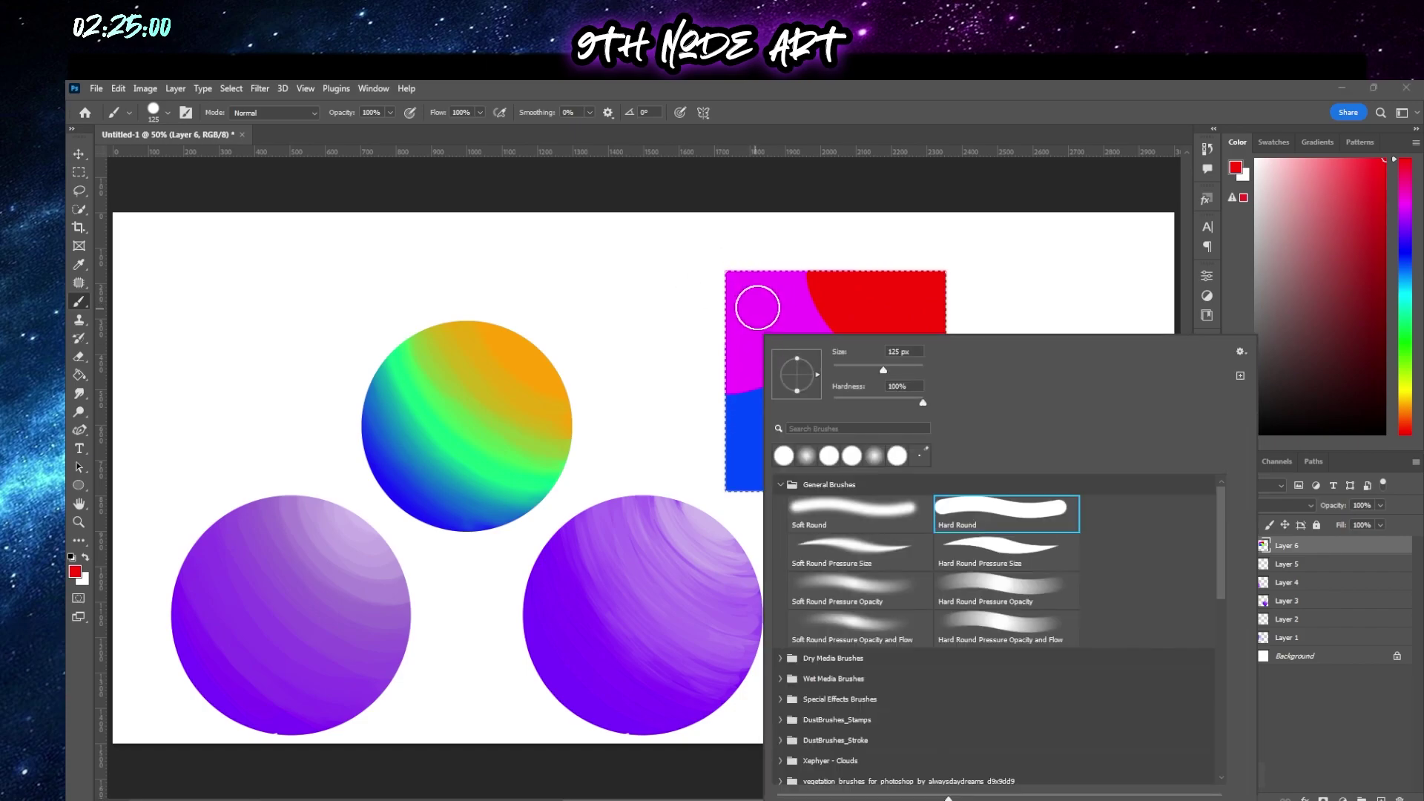
alt+click(748, 361)
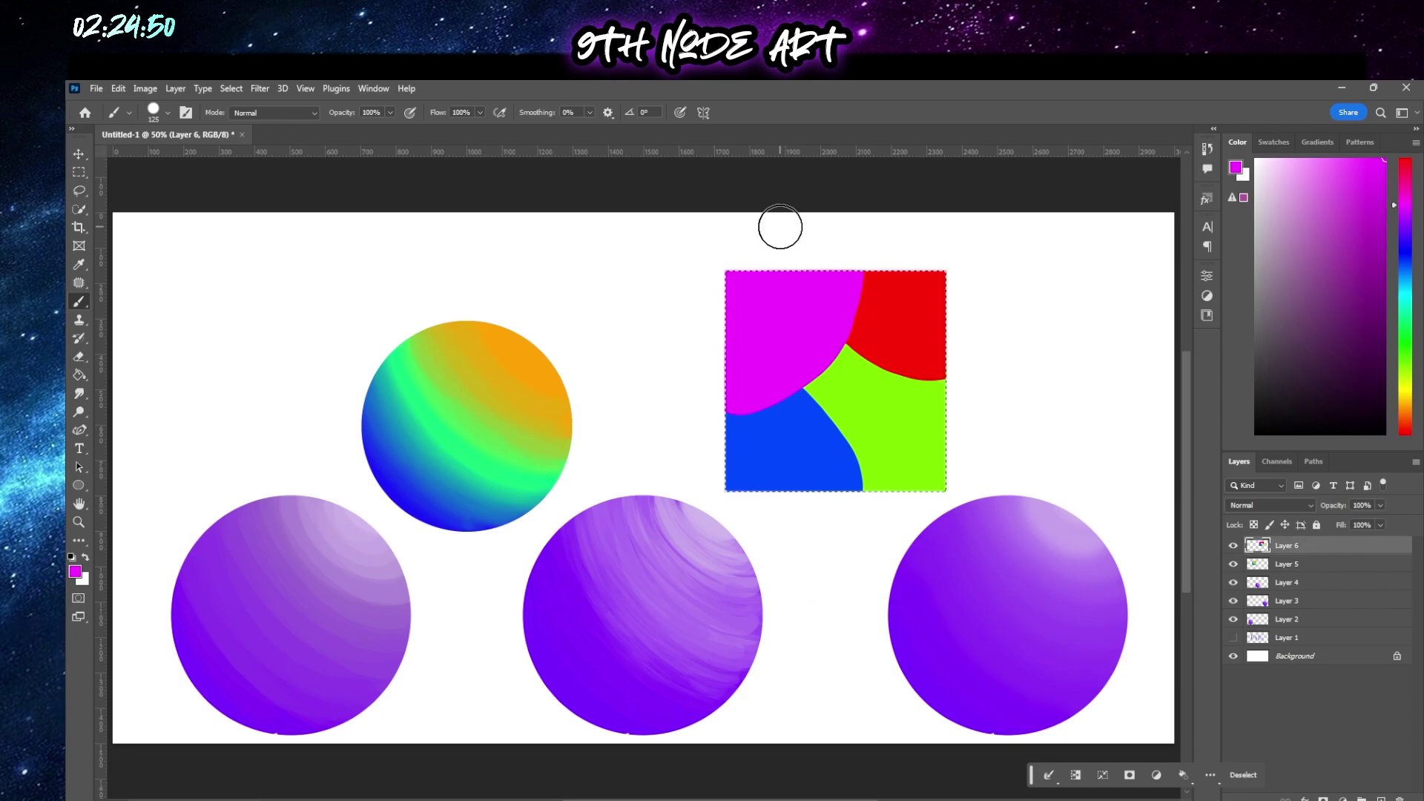
click(315, 112)
click(310, 113)
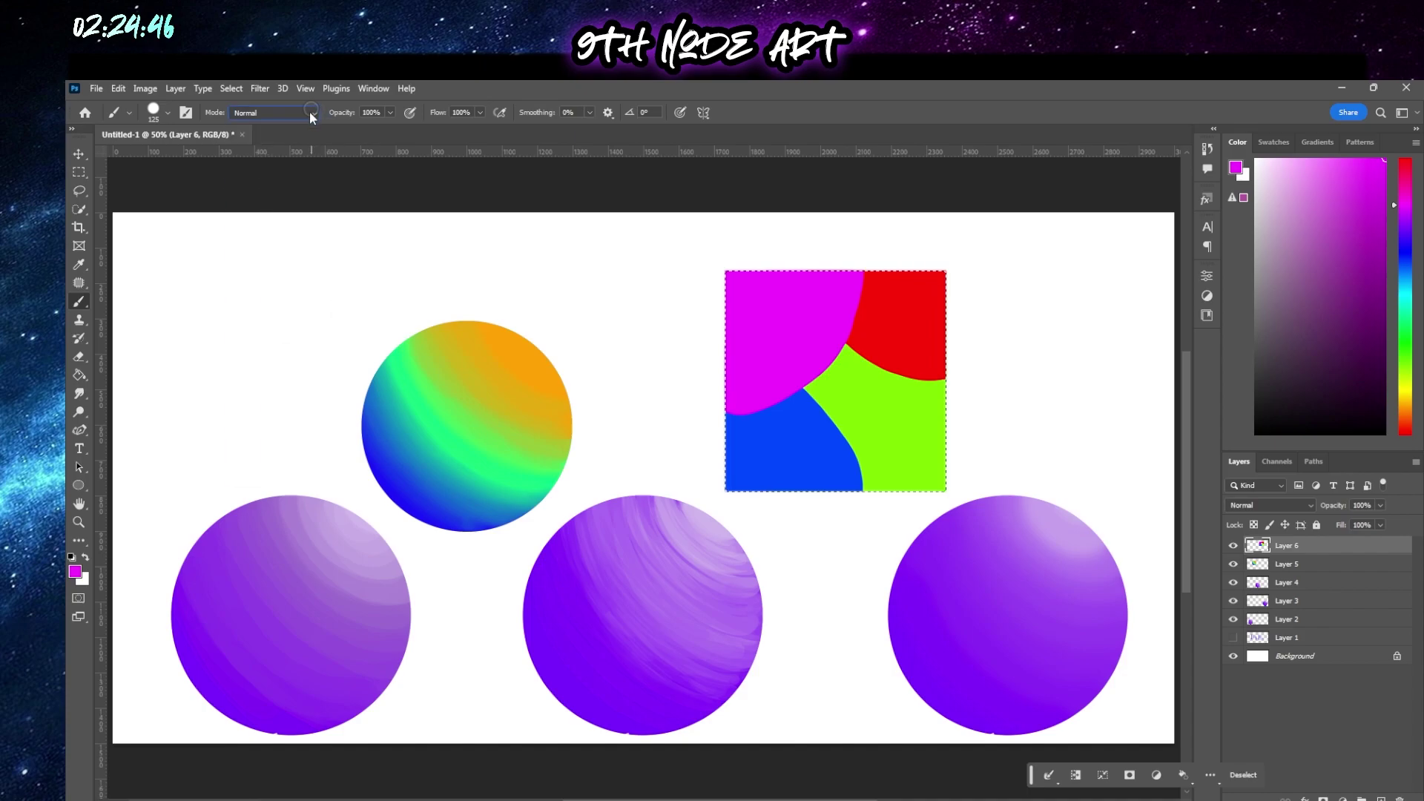
click(167, 114)
click(170, 297)
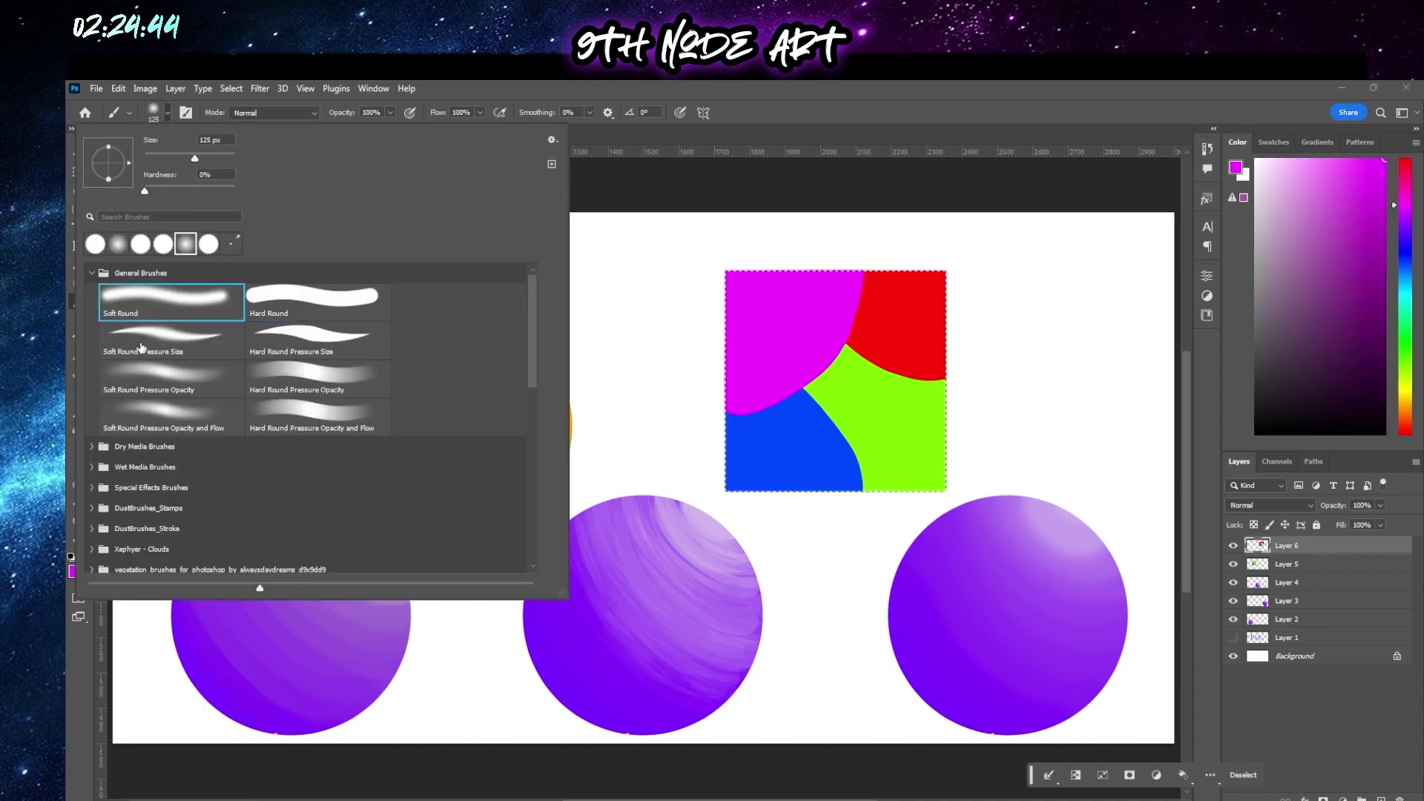
click(427, 95)
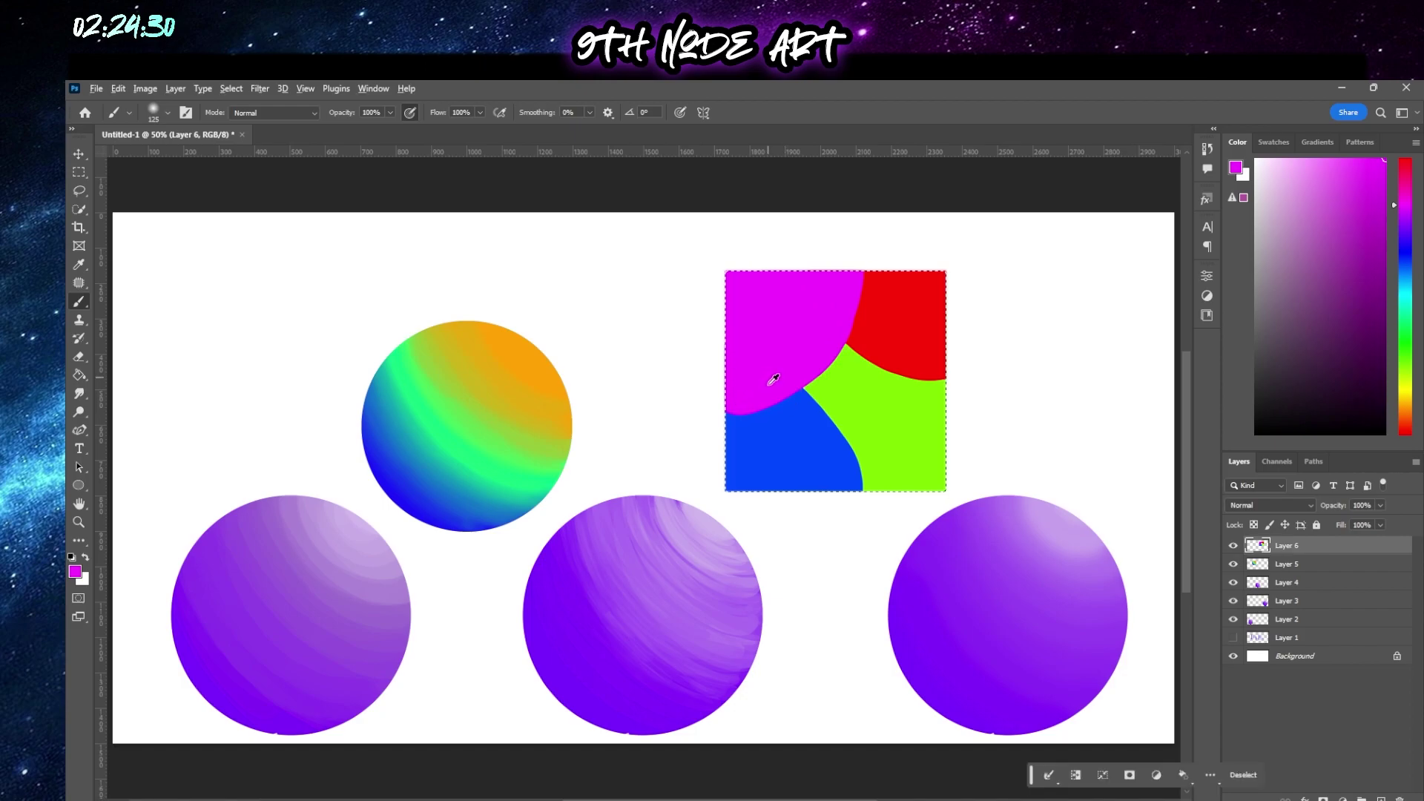
Blend the colour borders with sampled magenta, red, green and blue, covering the tan band with blue
mouse_move(717, 418)
mouse_down()
mouse_move(822, 374)
mouse_move(870, 274)
mouse_up()
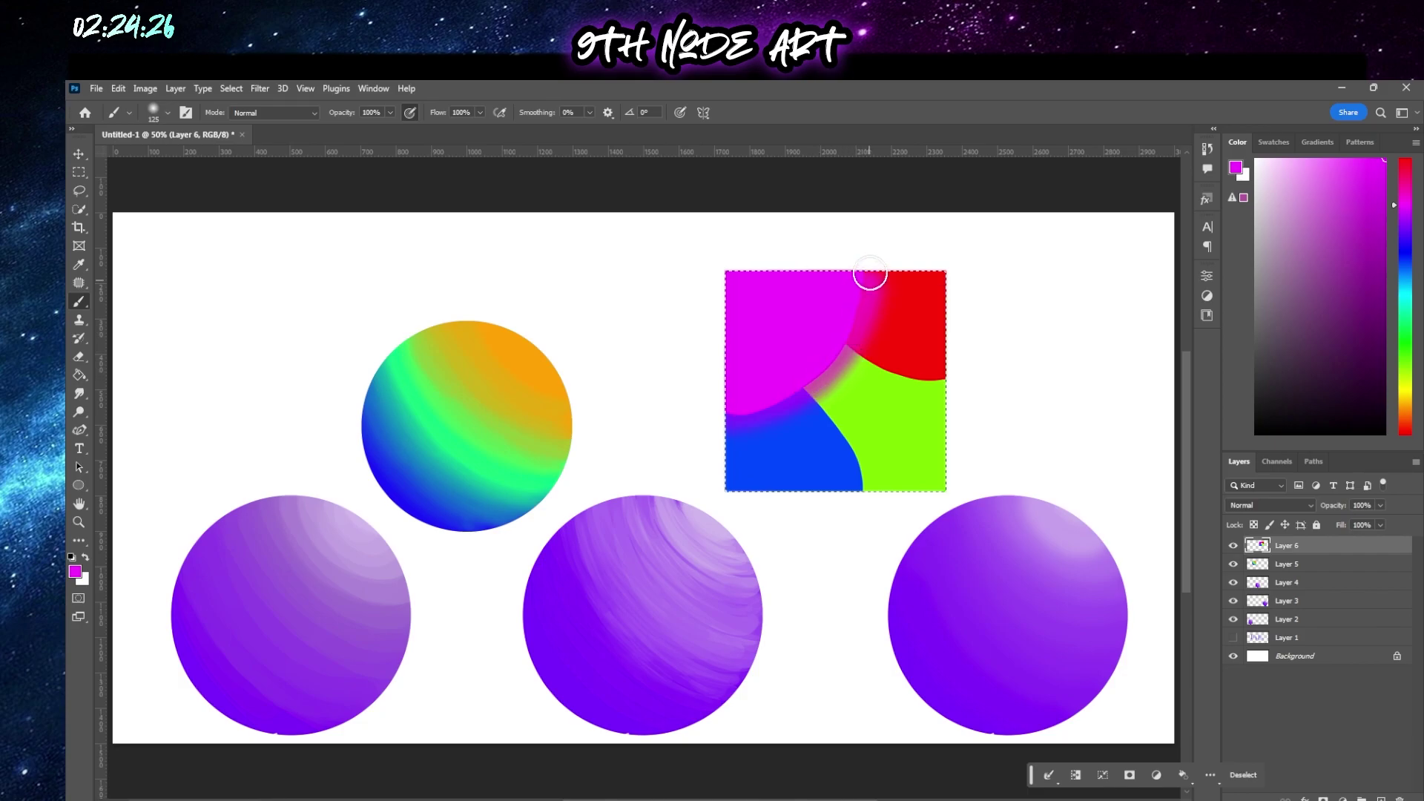
alt+click(935, 345)
mouse_move(941, 371)
mouse_down()
mouse_move(855, 356)
mouse_move(839, 311)
mouse_move(920, 254)
mouse_move(934, 285)
mouse_move(920, 327)
mouse_move(877, 356)
mouse_move(869, 322)
mouse_move(844, 318)
mouse_move(855, 345)
mouse_move(832, 321)
mouse_move(820, 267)
mouse_move(834, 251)
mouse_move(840, 320)
mouse_move(852, 277)
mouse_up()
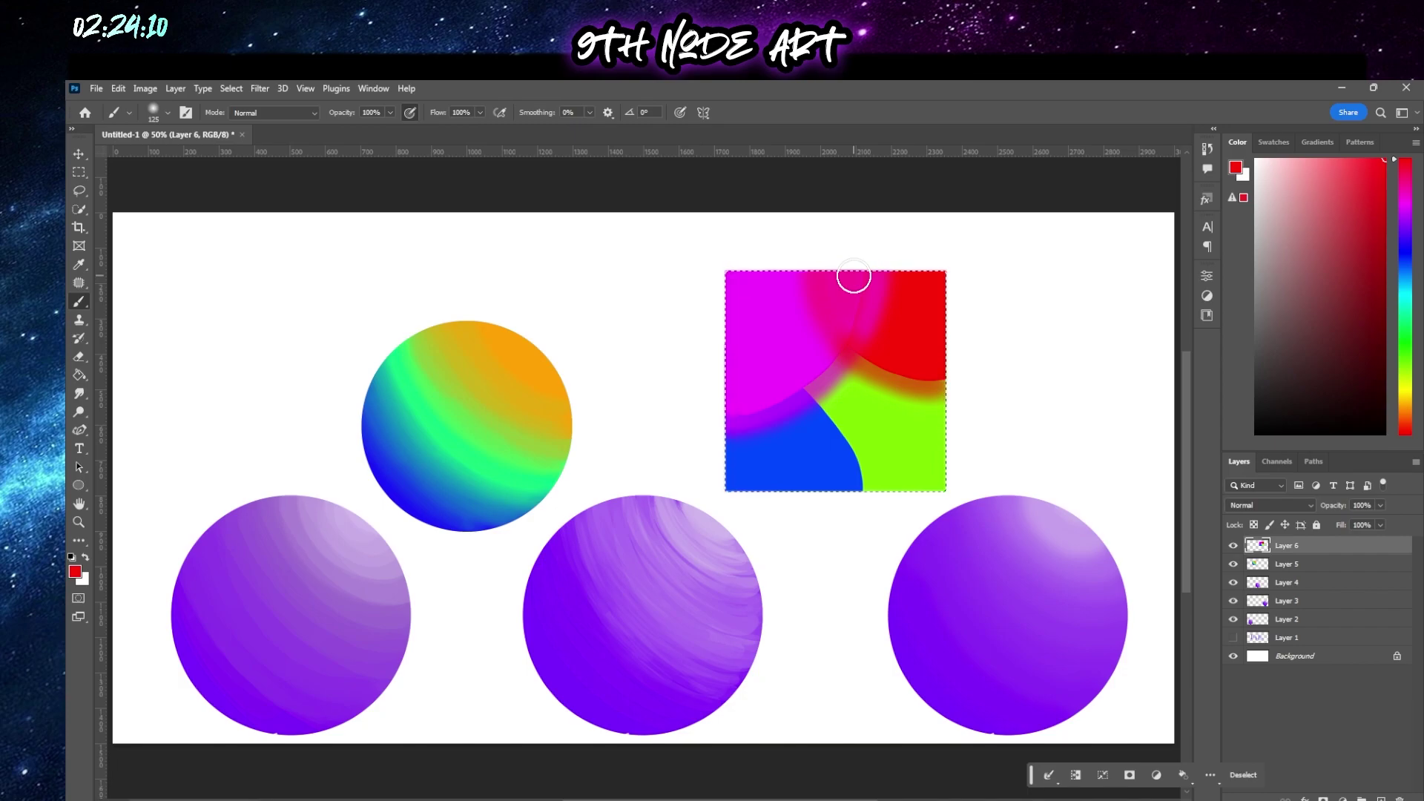
alt+click(901, 438)
mouse_move(860, 490)
mouse_down()
mouse_move(818, 410)
mouse_move(745, 379)
mouse_up()
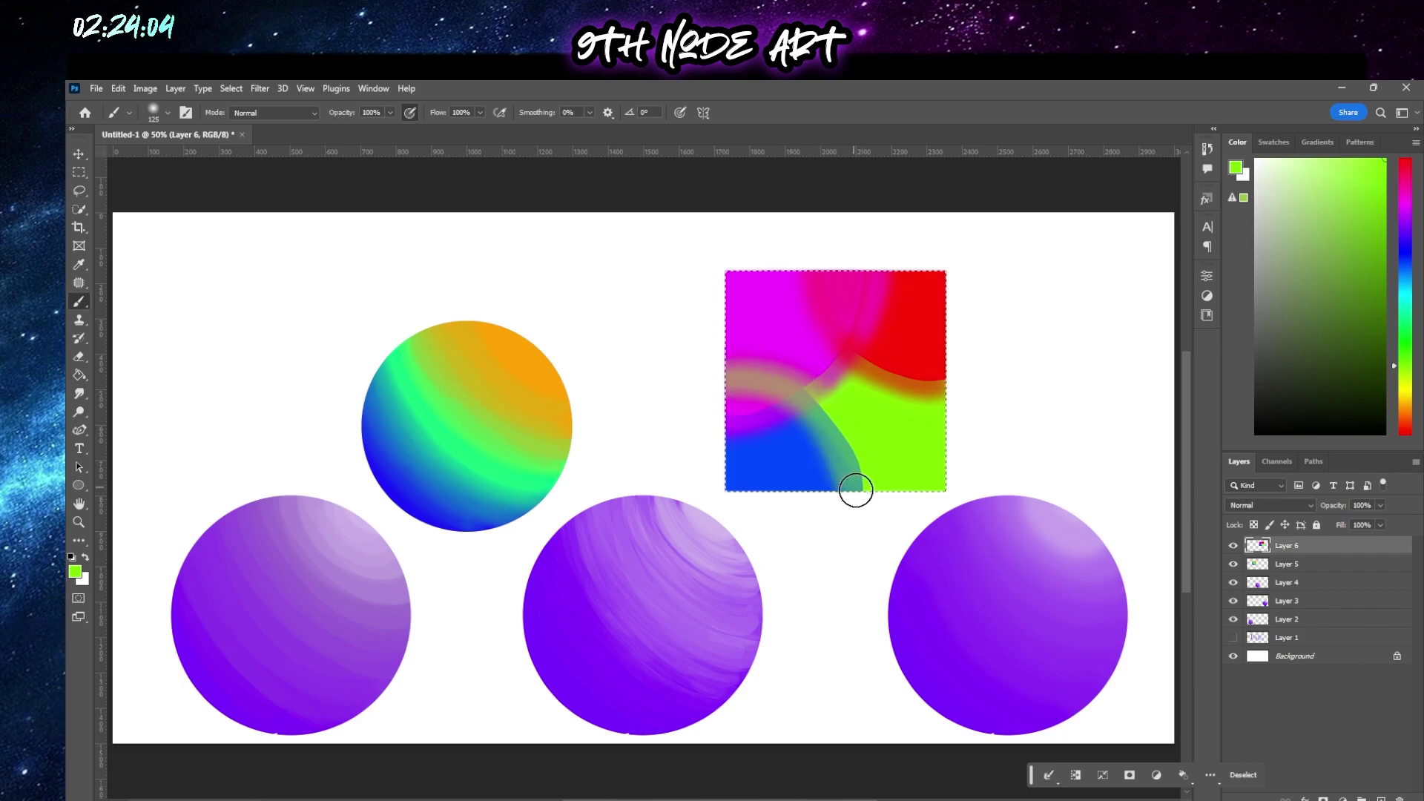
mouse_move(856, 489)
mouse_down()
mouse_move(823, 418)
mouse_move(738, 370)
mouse_up()
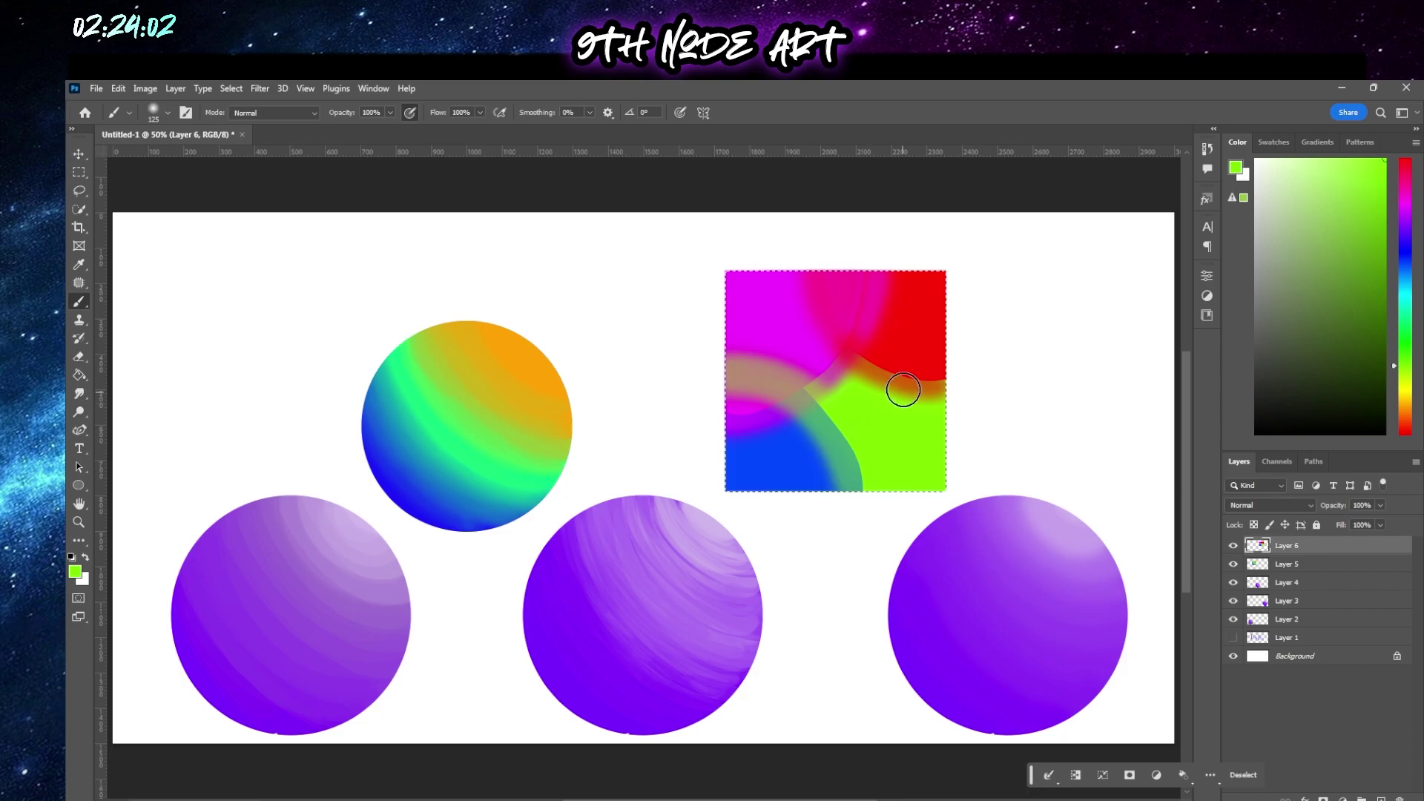
alt+click(774, 460)
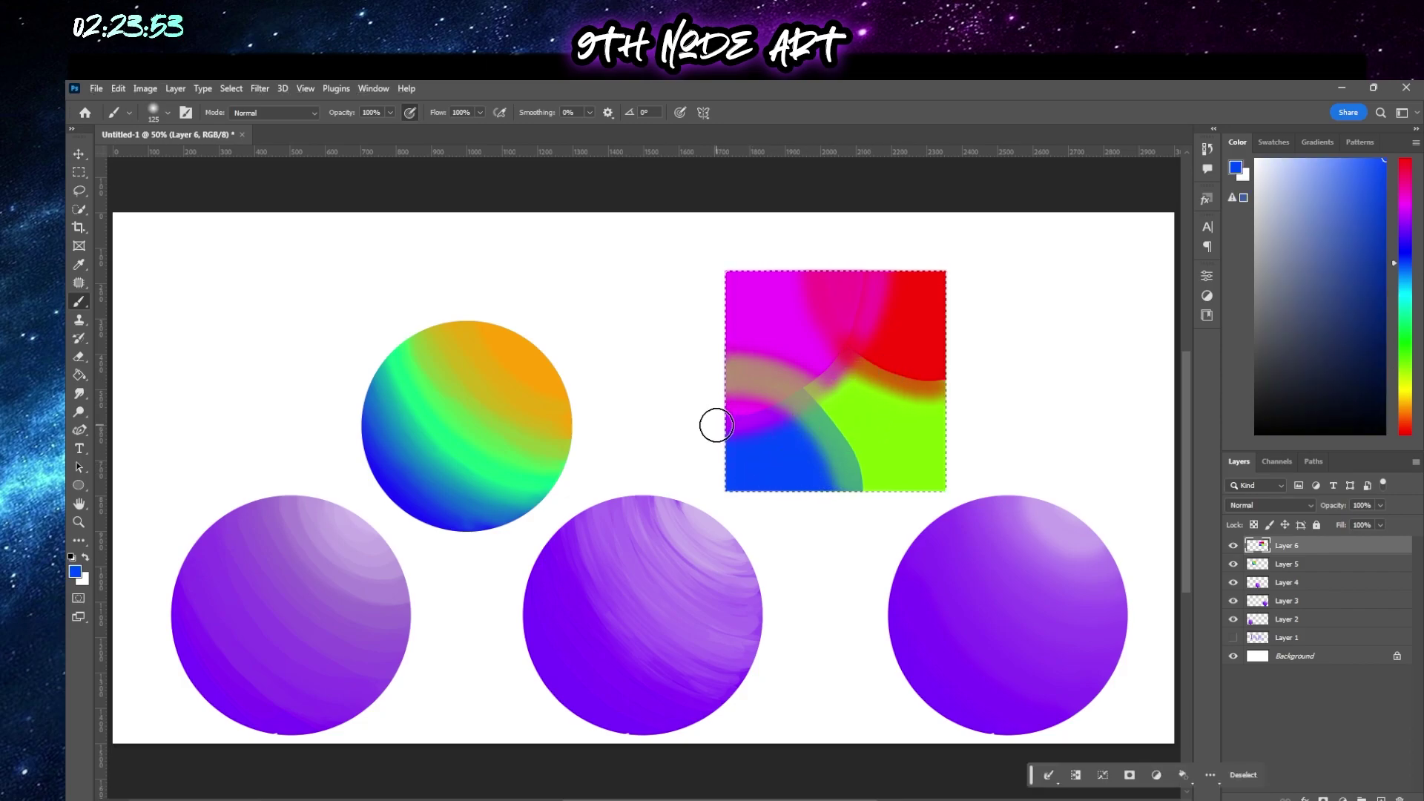
mouse_move(746, 426)
mouse_down()
mouse_move(808, 417)
mouse_move(747, 429)
mouse_move(765, 405)
mouse_move(728, 413)
mouse_up()
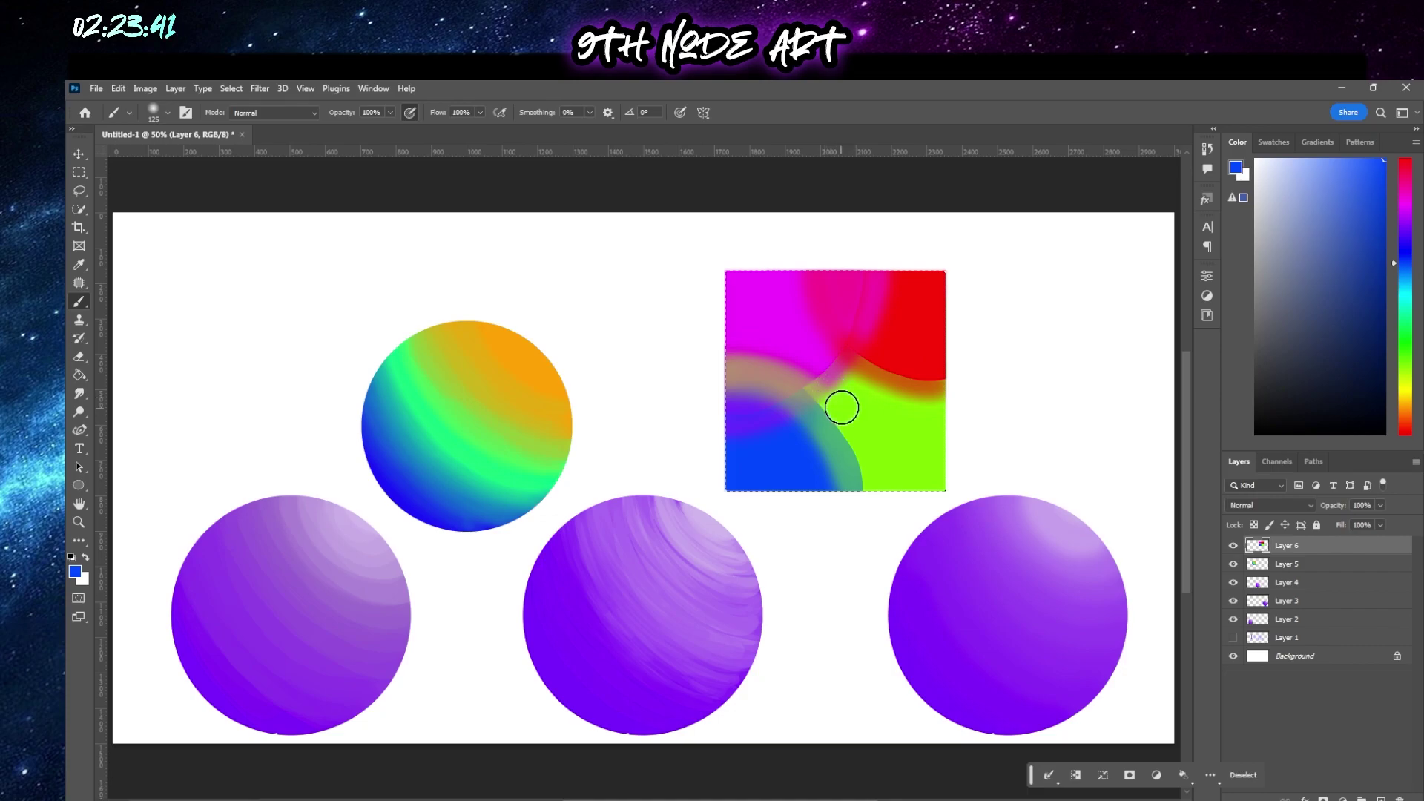
Brush soft green across the square's middle and widen the teal band in its lower middle
alt+click(860, 395)
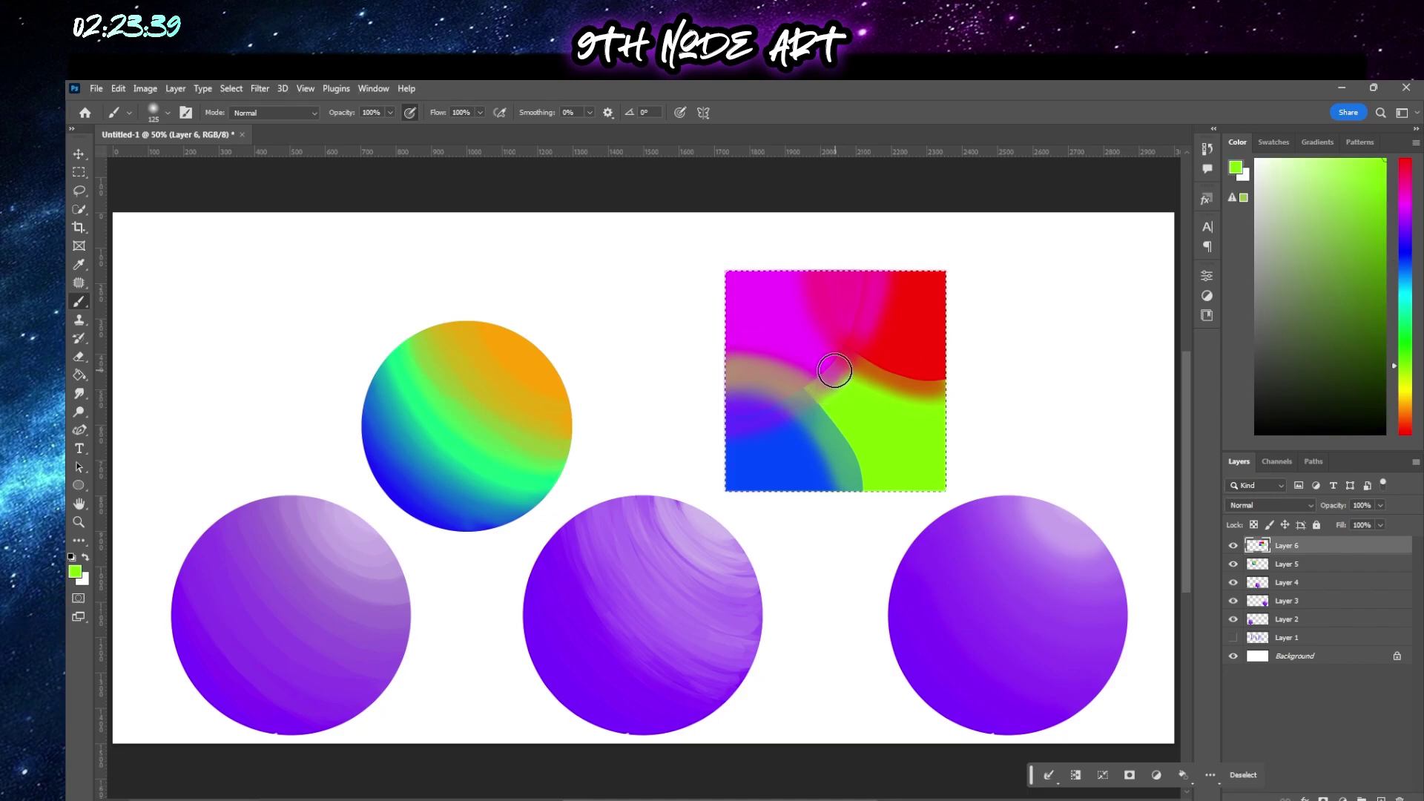
drag(822, 367, 857, 331)
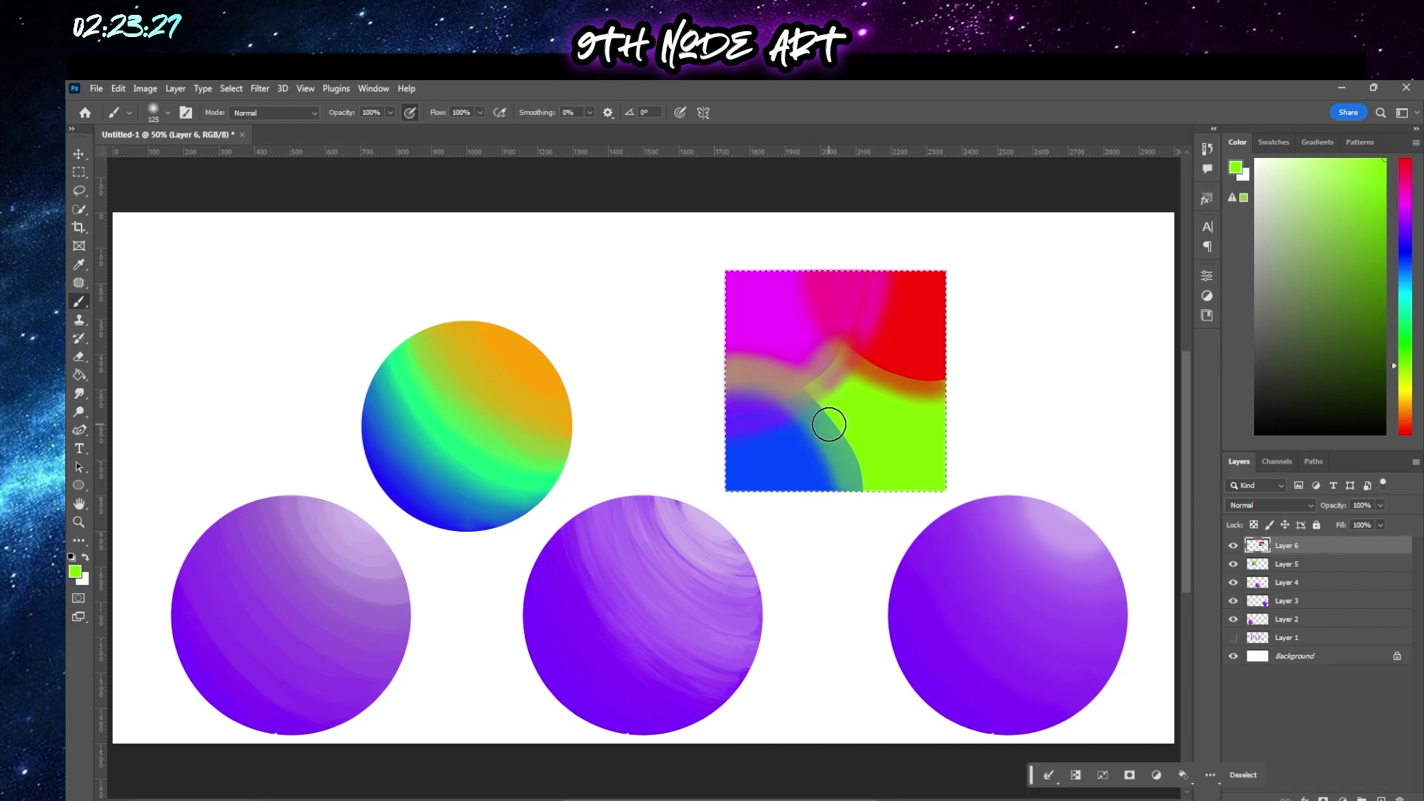
key(alt)
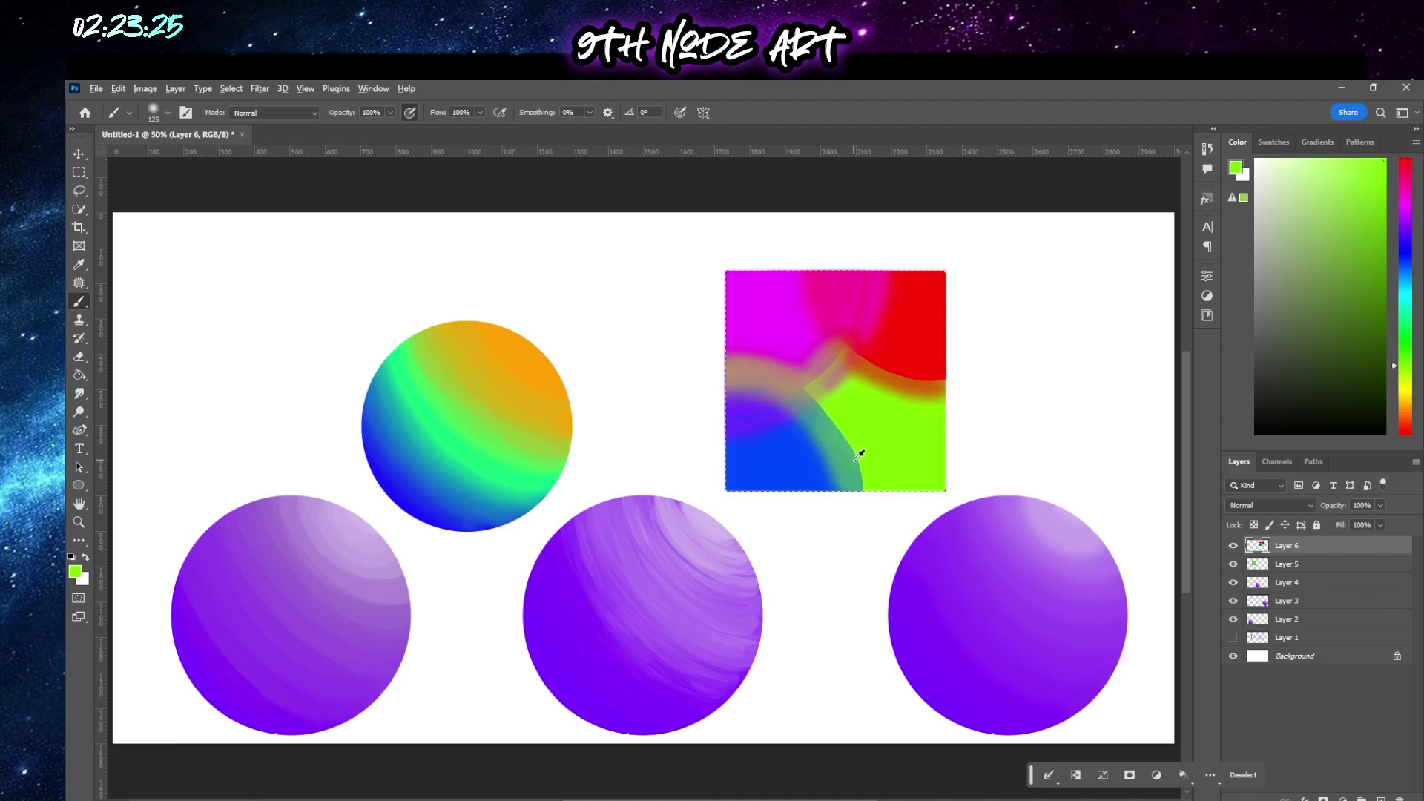
alt+click(859, 457)
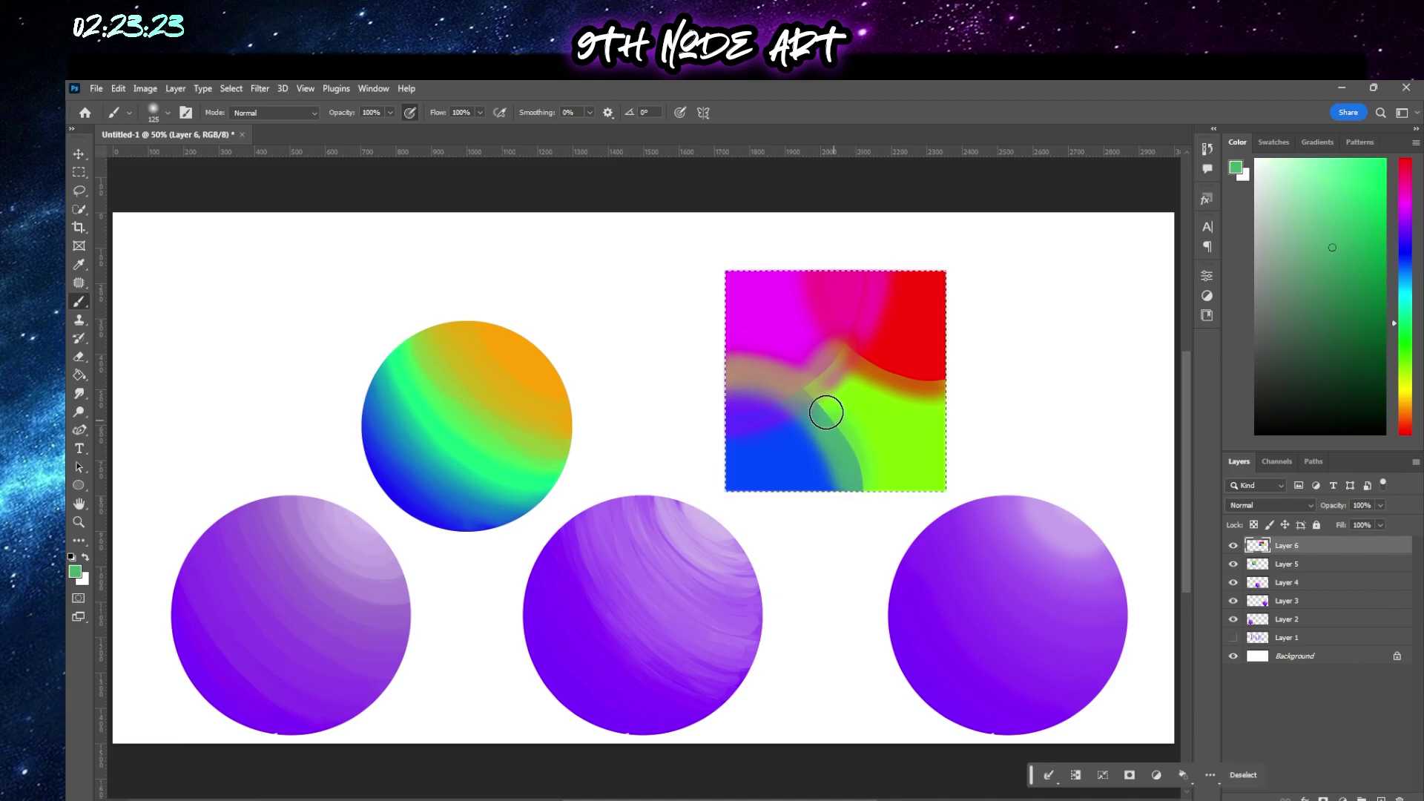
key(alt)
alt+click(861, 474)
mouse_move(858, 483)
mouse_down()
mouse_move(815, 396)
mouse_move(862, 489)
mouse_move(823, 409)
mouse_move(851, 424)
mouse_move(870, 493)
mouse_move(808, 399)
mouse_up()
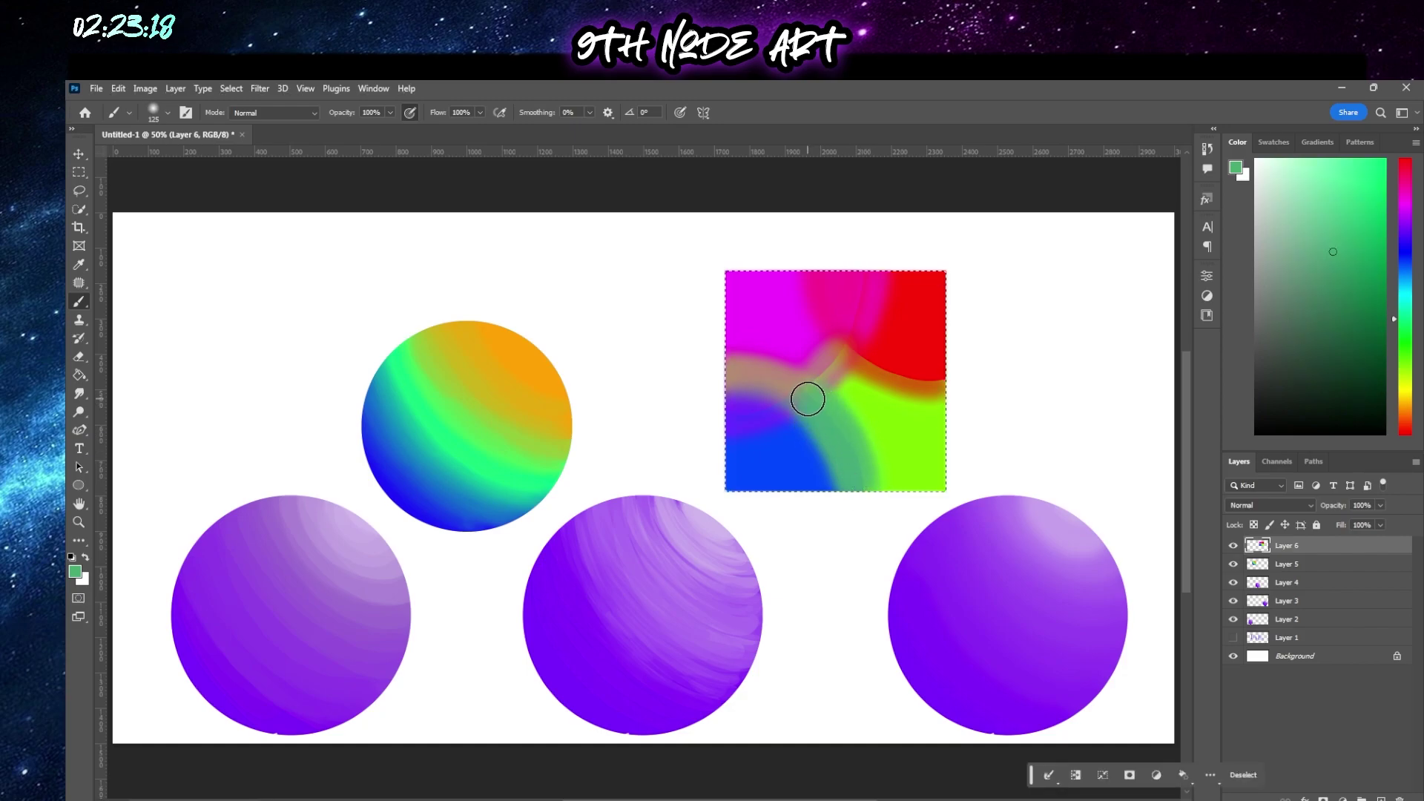
Blend magenta near the centre and extend purple down into the blue, undoing a blue-grey dab
alt+click(806, 357)
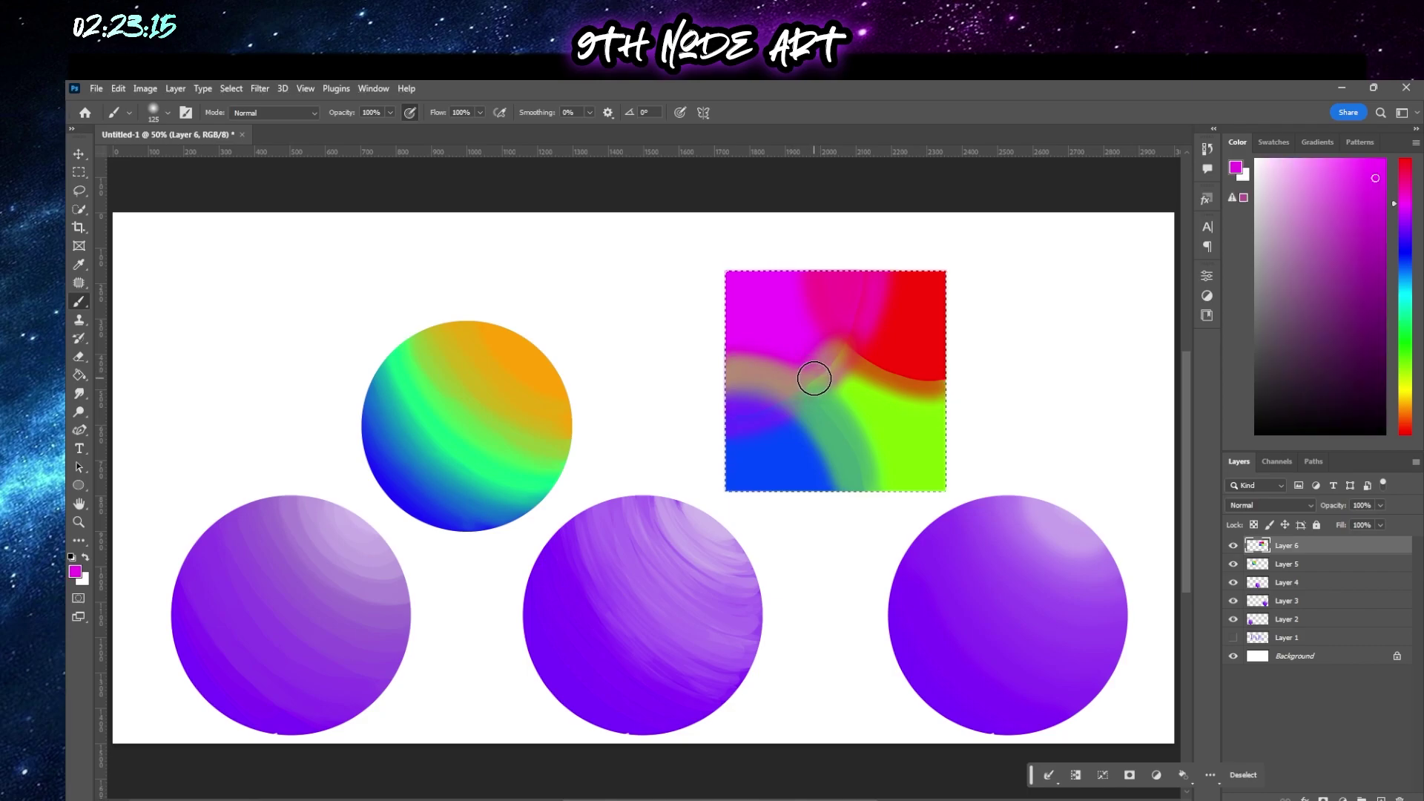
mouse_move(808, 374)
mouse_down()
mouse_move(857, 334)
mouse_move(794, 364)
mouse_move(825, 368)
mouse_move(815, 393)
mouse_move(836, 393)
mouse_move(820, 388)
mouse_move(831, 349)
mouse_move(754, 415)
mouse_up()
alt+click(755, 406)
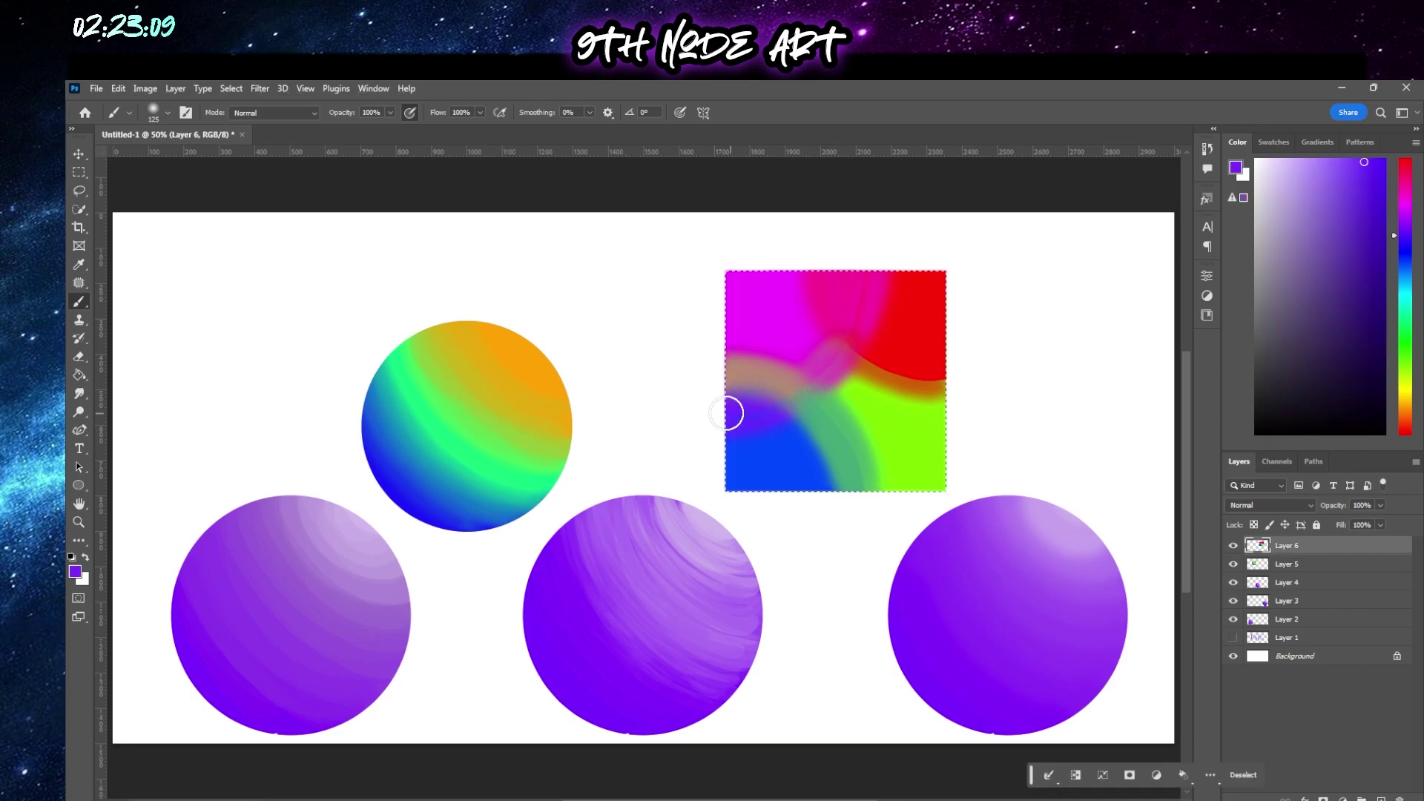
mouse_move(766, 410)
mouse_down()
mouse_move(757, 441)
mouse_move(727, 435)
mouse_move(766, 424)
mouse_up()
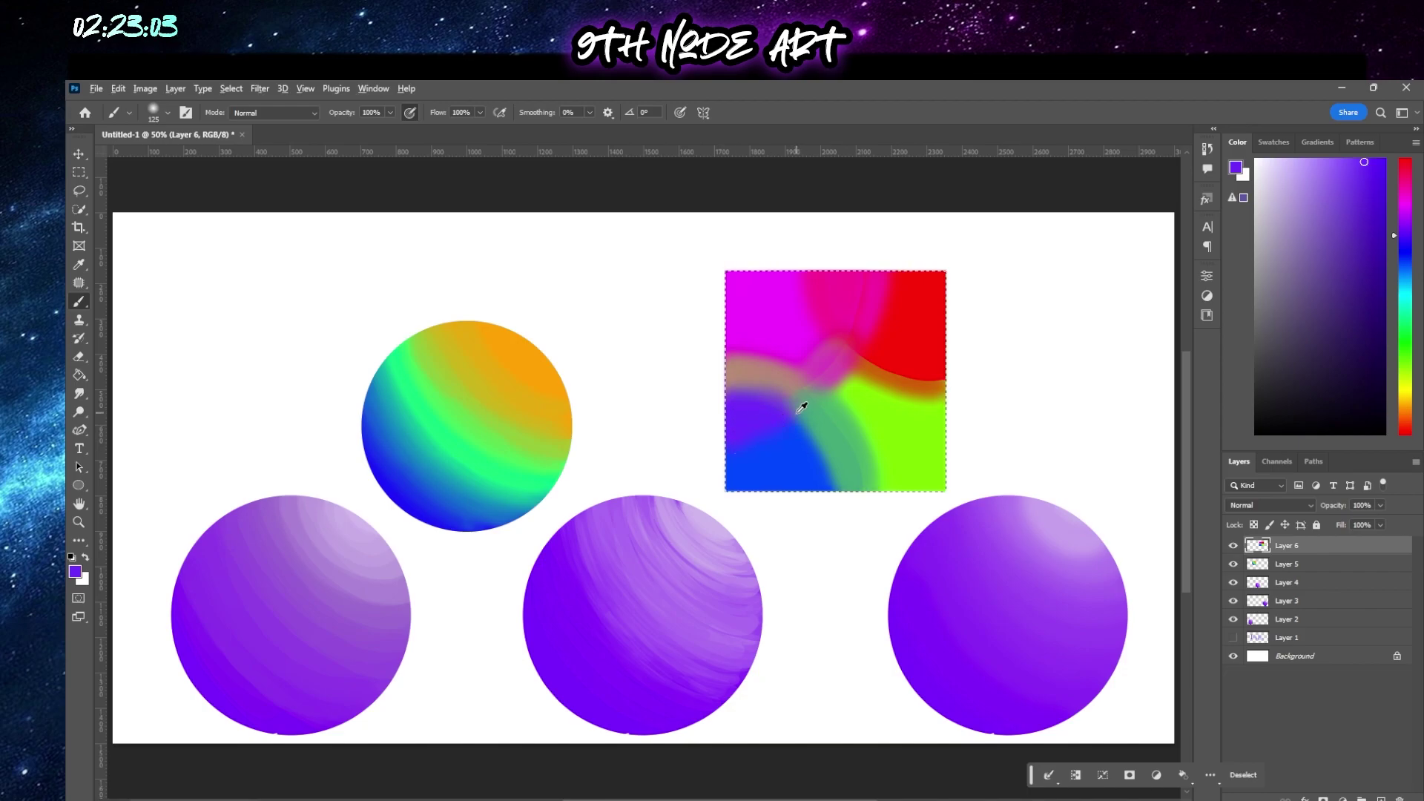
mouse_move(796, 418)
mouse_down()
mouse_move(766, 440)
mouse_move(797, 426)
mouse_up()
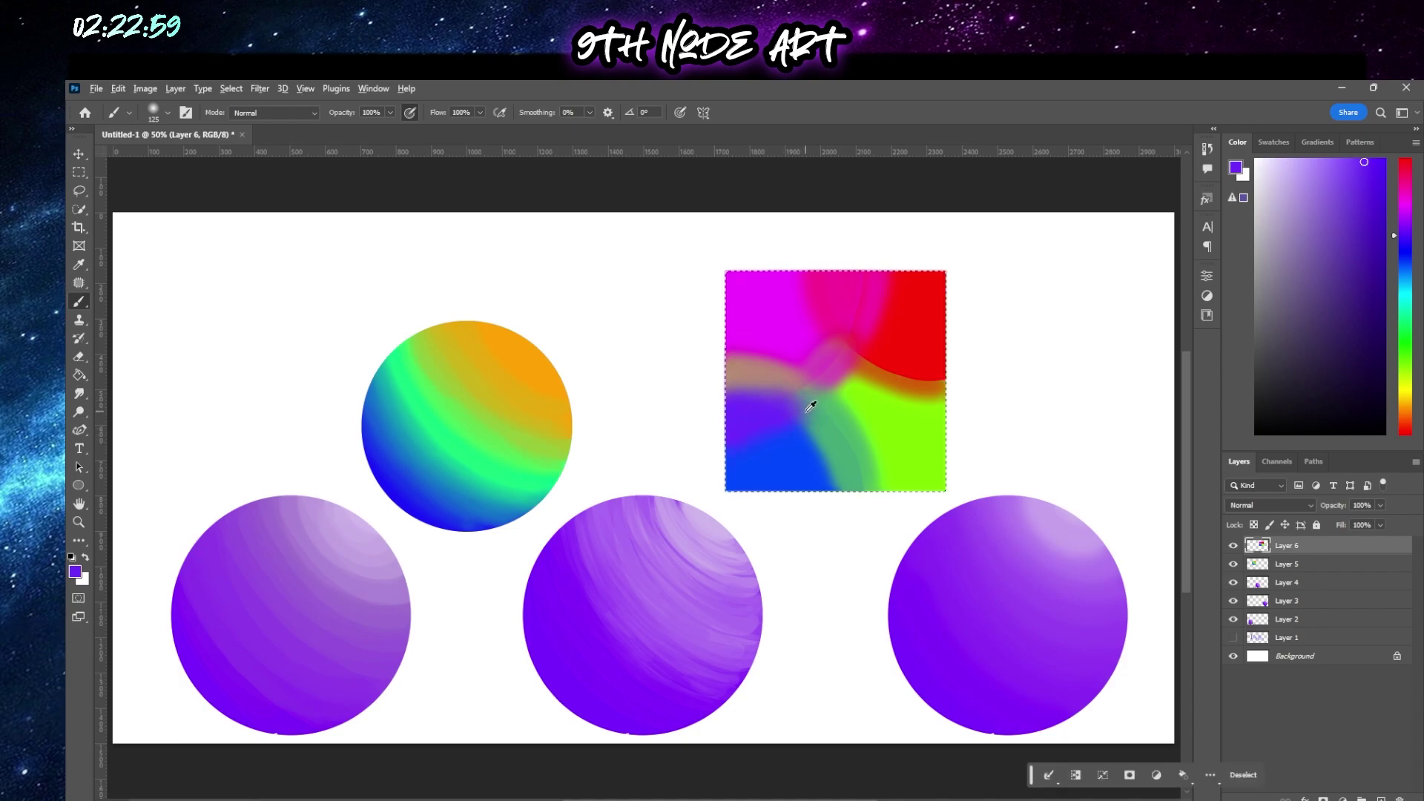
alt+click(809, 408)
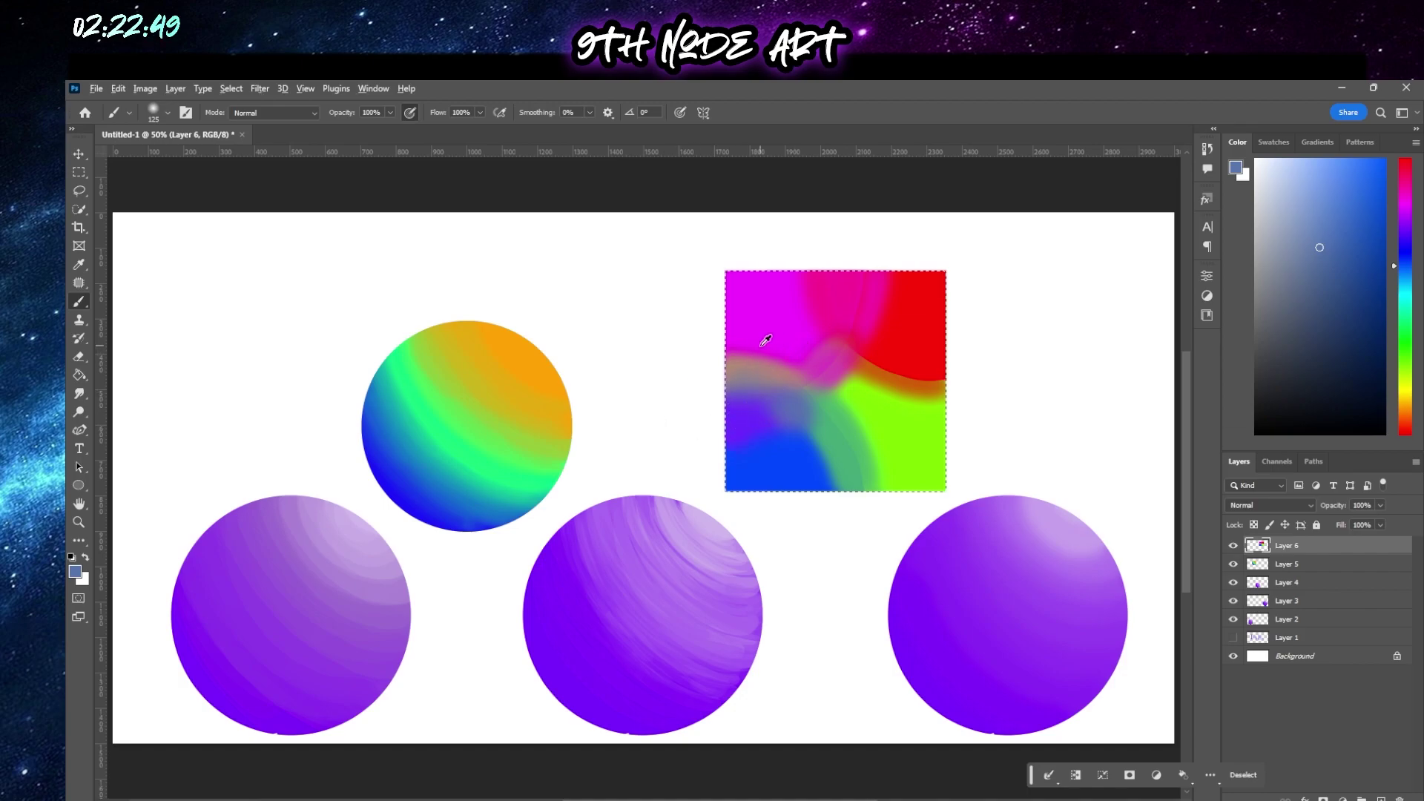
drag(760, 348, 729, 367)
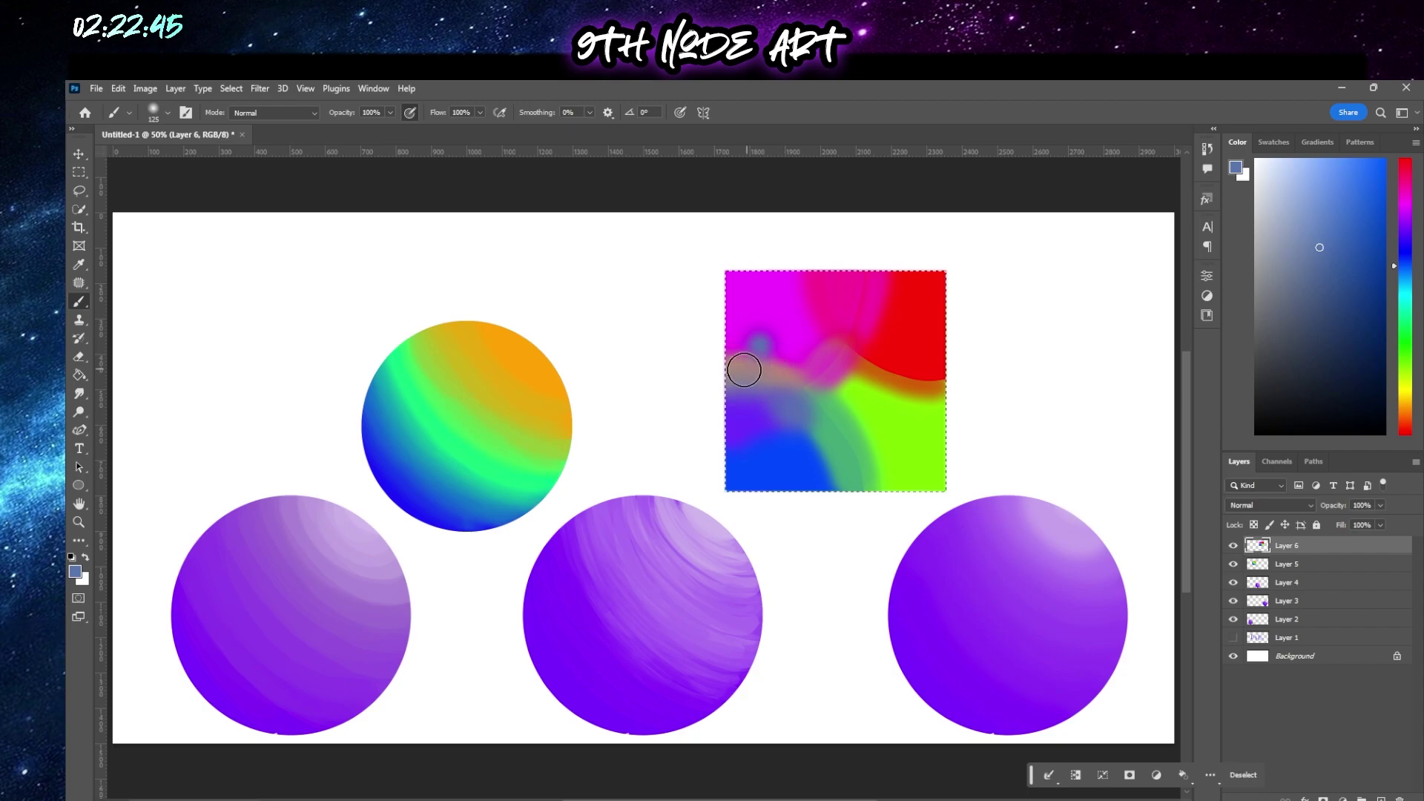
key(ctrl+z)
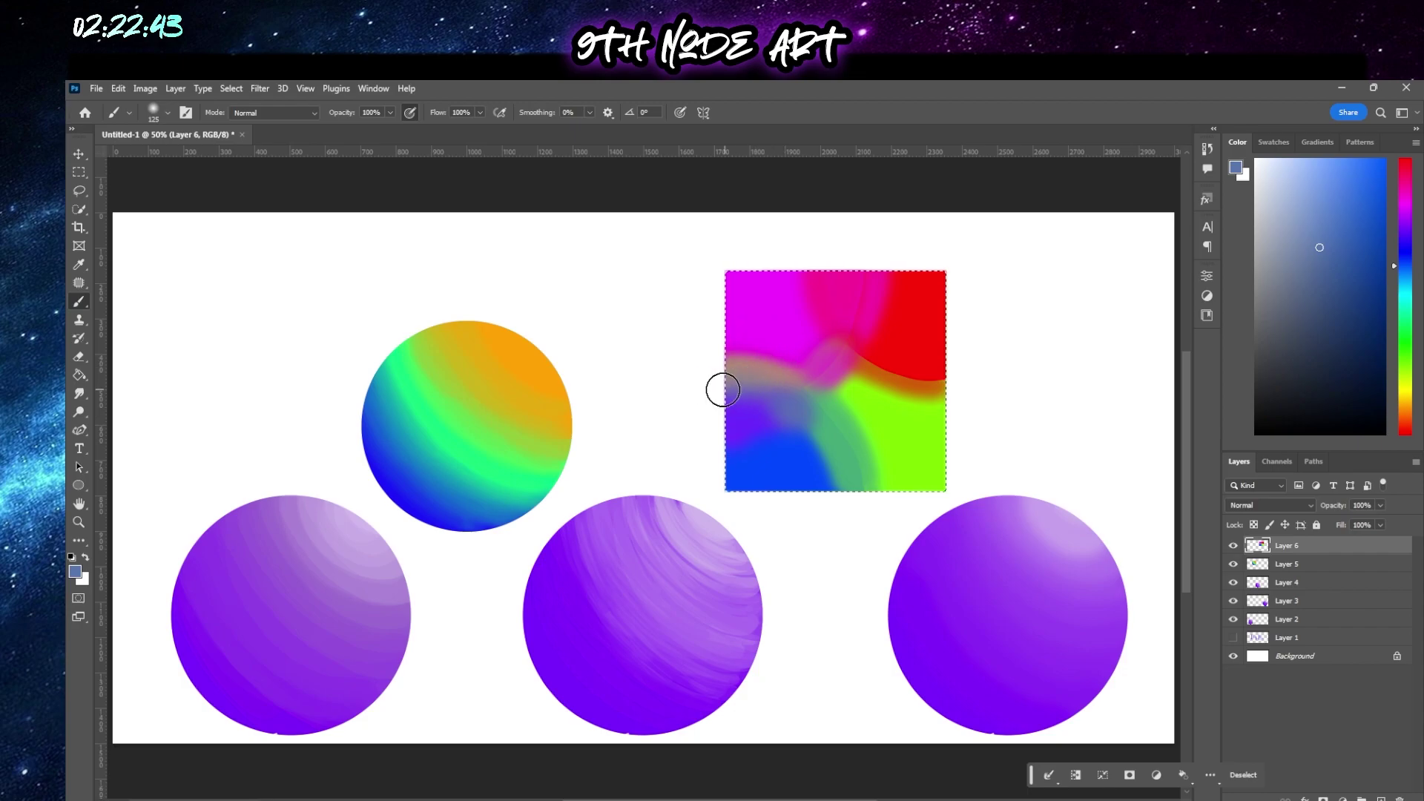
Cover the grey band with magenta, blend orange up through the red corner, and sample pink tones
alt+click(759, 338)
mouse_move(719, 358)
mouse_down()
mouse_move(808, 372)
mouse_move(738, 364)
mouse_move(791, 360)
mouse_move(763, 390)
mouse_move(714, 377)
mouse_move(859, 400)
mouse_move(908, 315)
mouse_move(890, 301)
mouse_move(888, 359)
mouse_move(939, 377)
mouse_move(923, 380)
mouse_move(890, 343)
mouse_move(934, 378)
mouse_move(869, 358)
mouse_move(895, 329)
mouse_move(912, 377)
mouse_up()
alt+click(908, 363)
alt+click(912, 377)
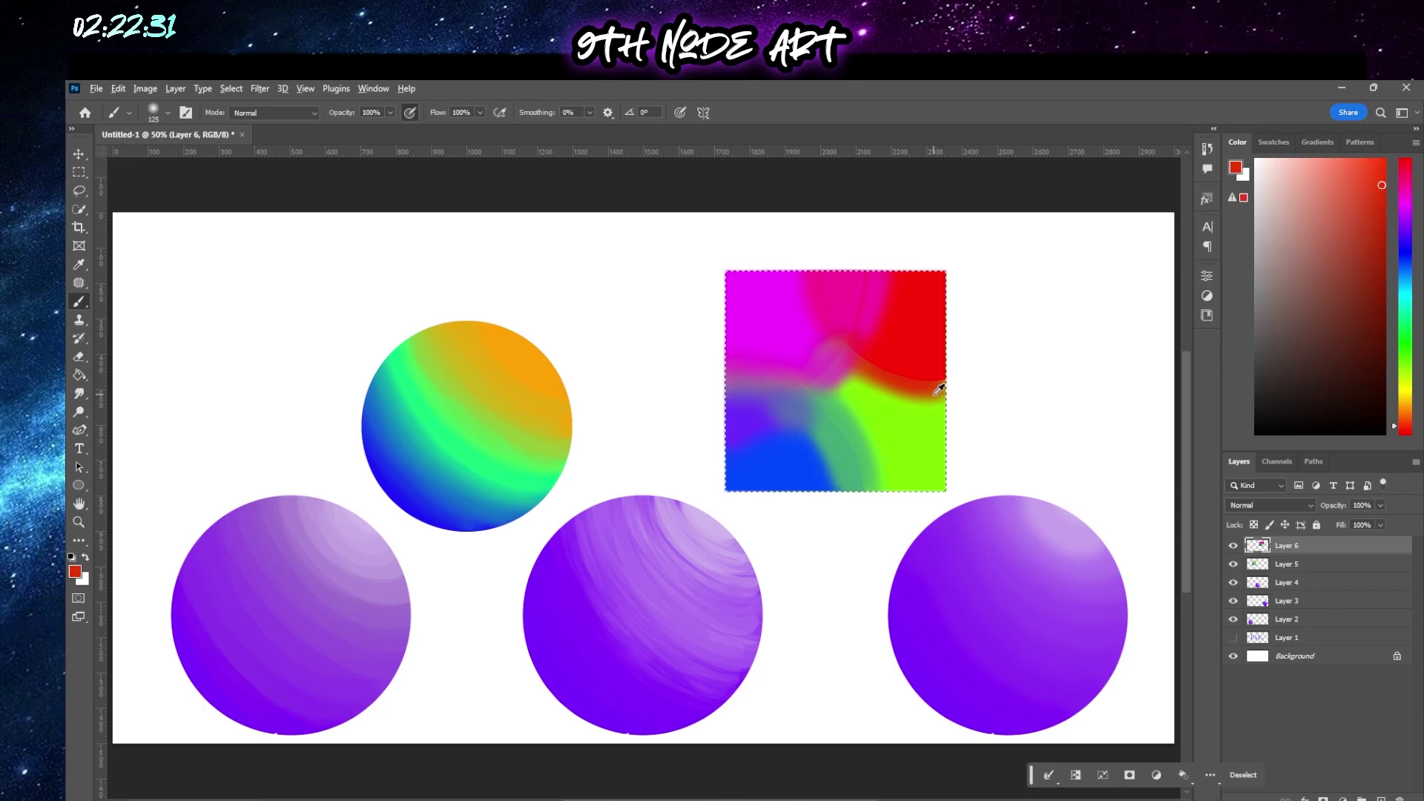
alt+click(939, 387)
mouse_move(937, 385)
mouse_down()
mouse_move(895, 375)
mouse_move(919, 386)
mouse_move(873, 350)
mouse_move(901, 379)
mouse_move(956, 384)
mouse_move(872, 364)
mouse_move(965, 378)
mouse_move(915, 383)
mouse_move(962, 372)
mouse_move(920, 384)
mouse_move(949, 378)
mouse_move(946, 398)
mouse_move(905, 398)
mouse_move(894, 372)
mouse_move(933, 406)
mouse_move(898, 400)
mouse_move(896, 369)
mouse_move(877, 382)
mouse_move(971, 403)
mouse_move(864, 350)
mouse_move(914, 377)
mouse_move(898, 349)
mouse_move(941, 378)
mouse_move(875, 327)
mouse_move(885, 345)
mouse_move(973, 359)
mouse_move(938, 331)
mouse_move(920, 358)
mouse_move(859, 336)
mouse_move(929, 410)
mouse_move(860, 363)
mouse_move(947, 378)
mouse_move(869, 345)
mouse_up()
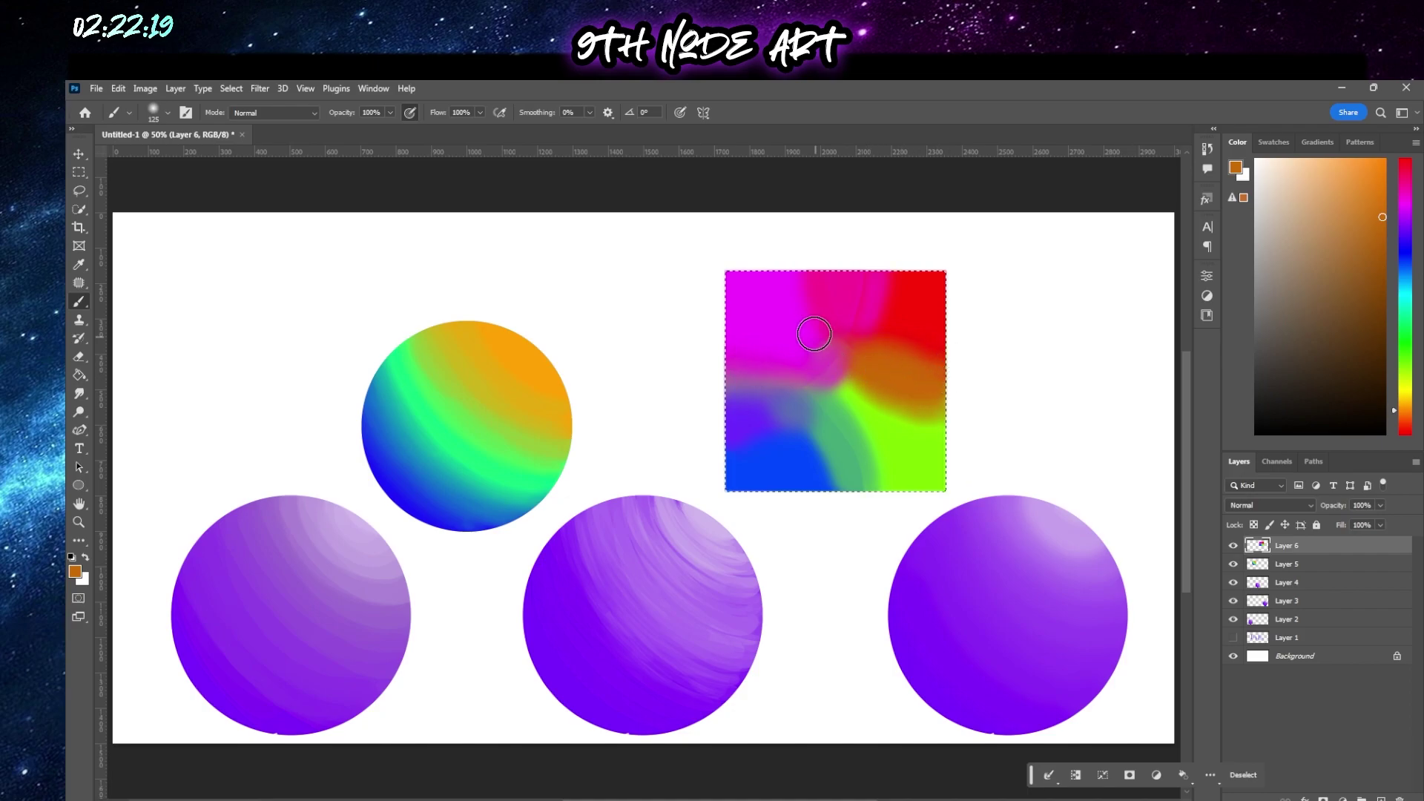
alt+click(871, 303)
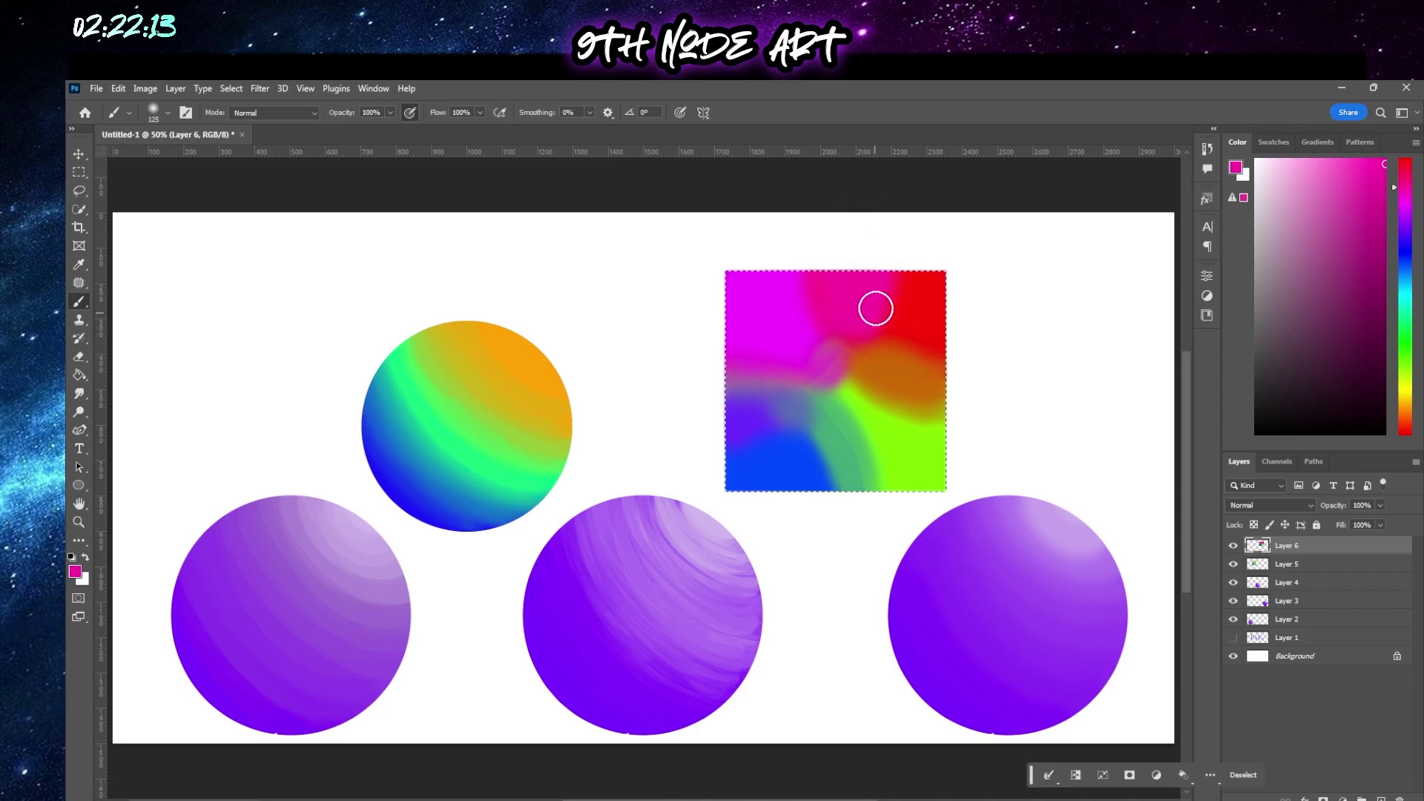
alt+click(872, 325)
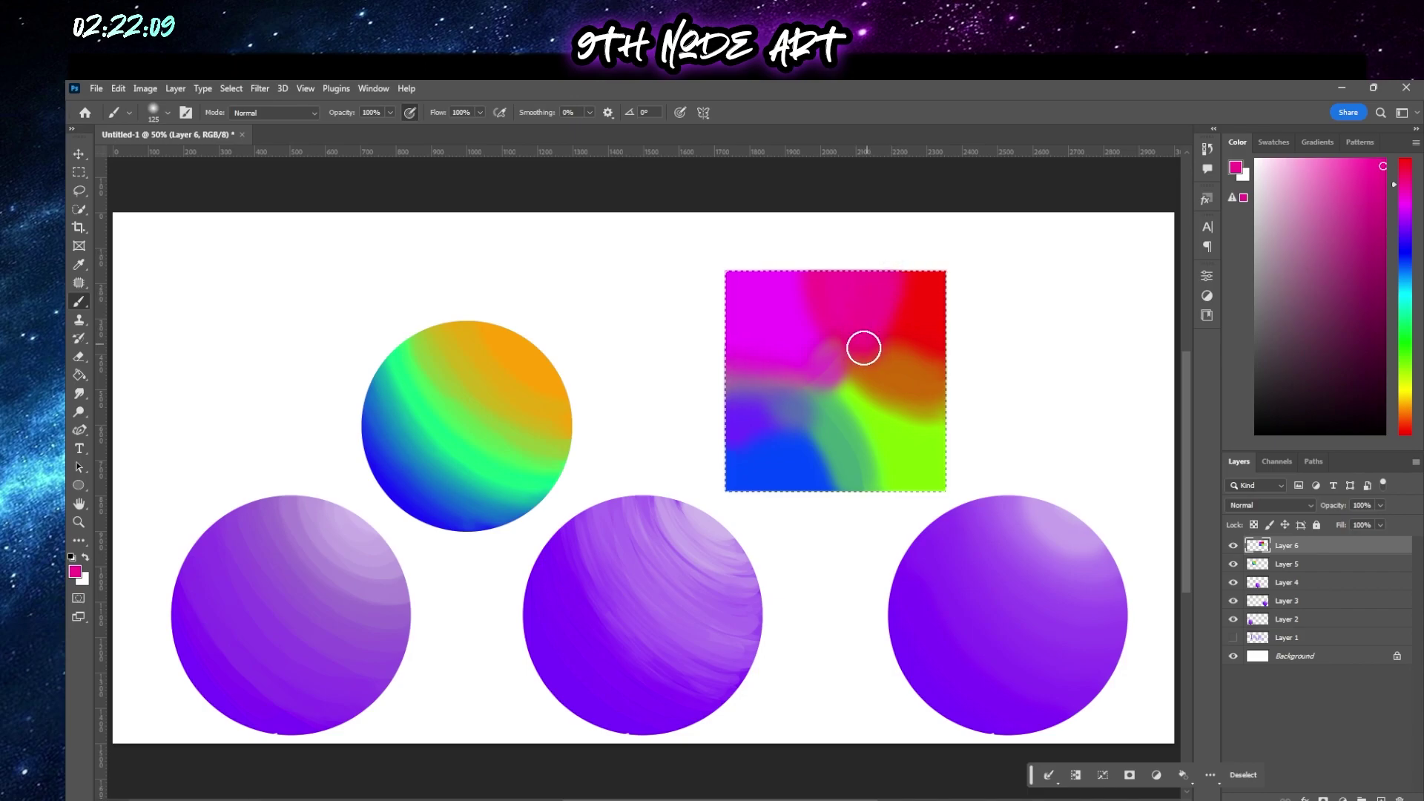
alt+click(810, 296)
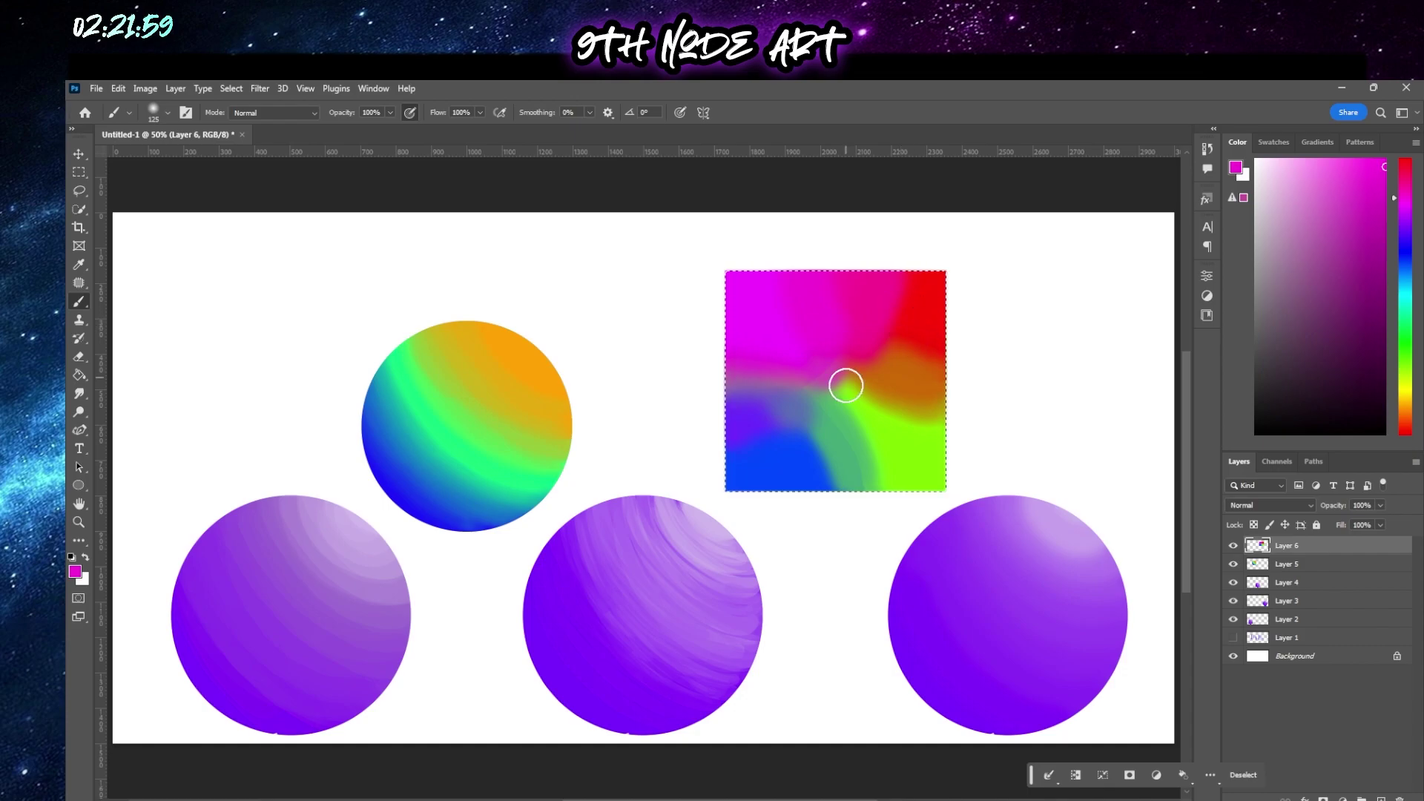
Sample teal, teal-blue and bright green, and paint green over the teal near the square's bottom
alt+click(847, 425)
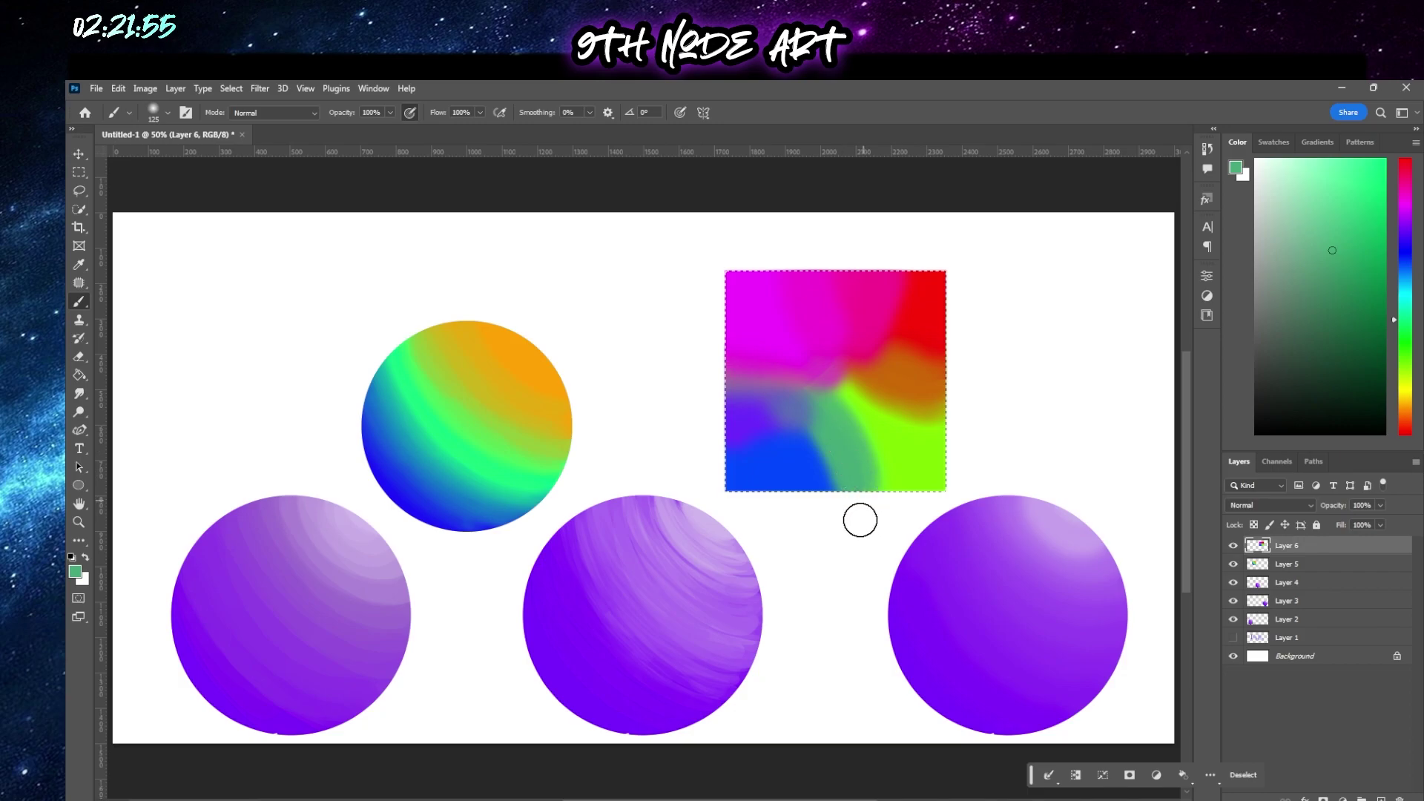
alt+click(823, 455)
alt+click(822, 455)
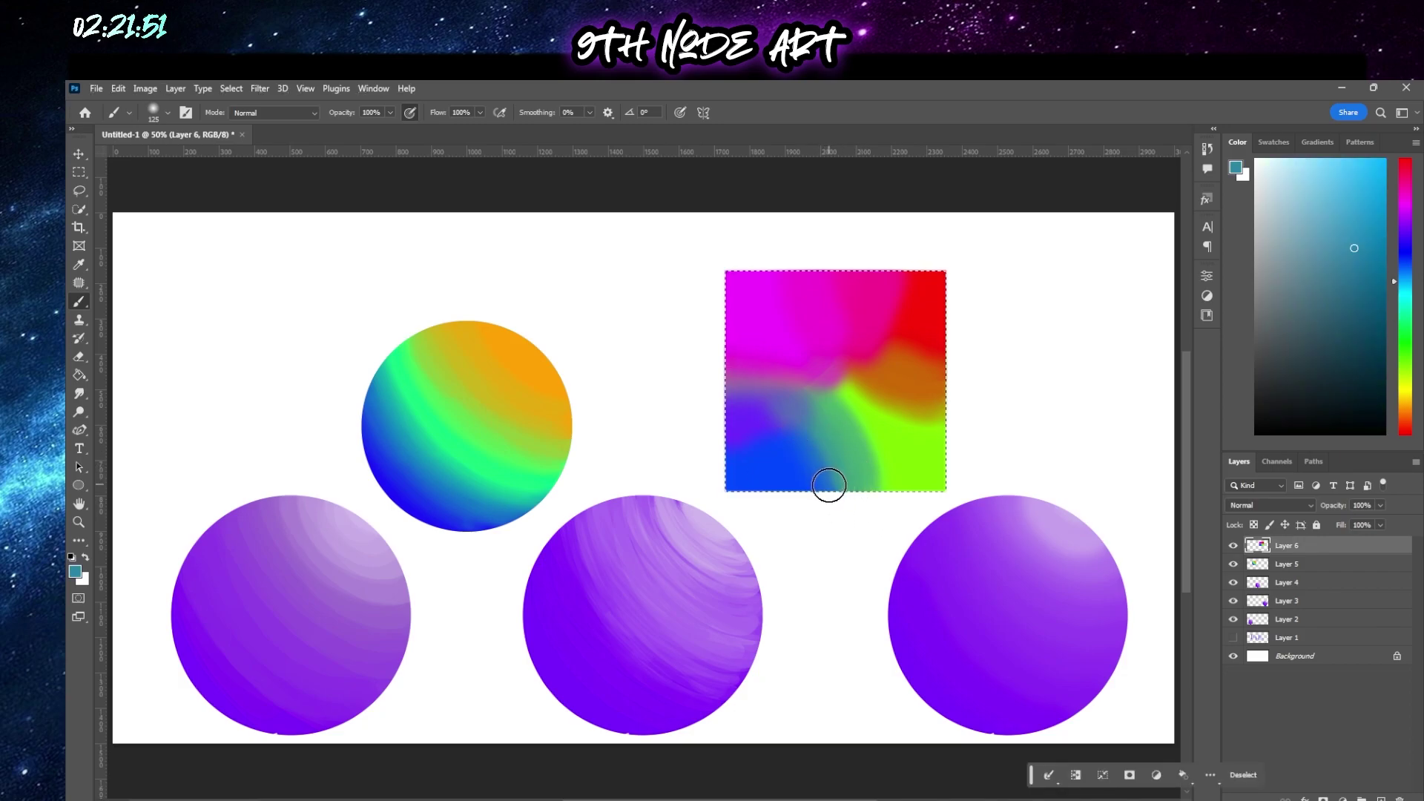
alt+click(875, 475)
mouse_move(876, 473)
mouse_down()
mouse_move(852, 464)
mouse_move(846, 429)
mouse_move(881, 483)
mouse_up()
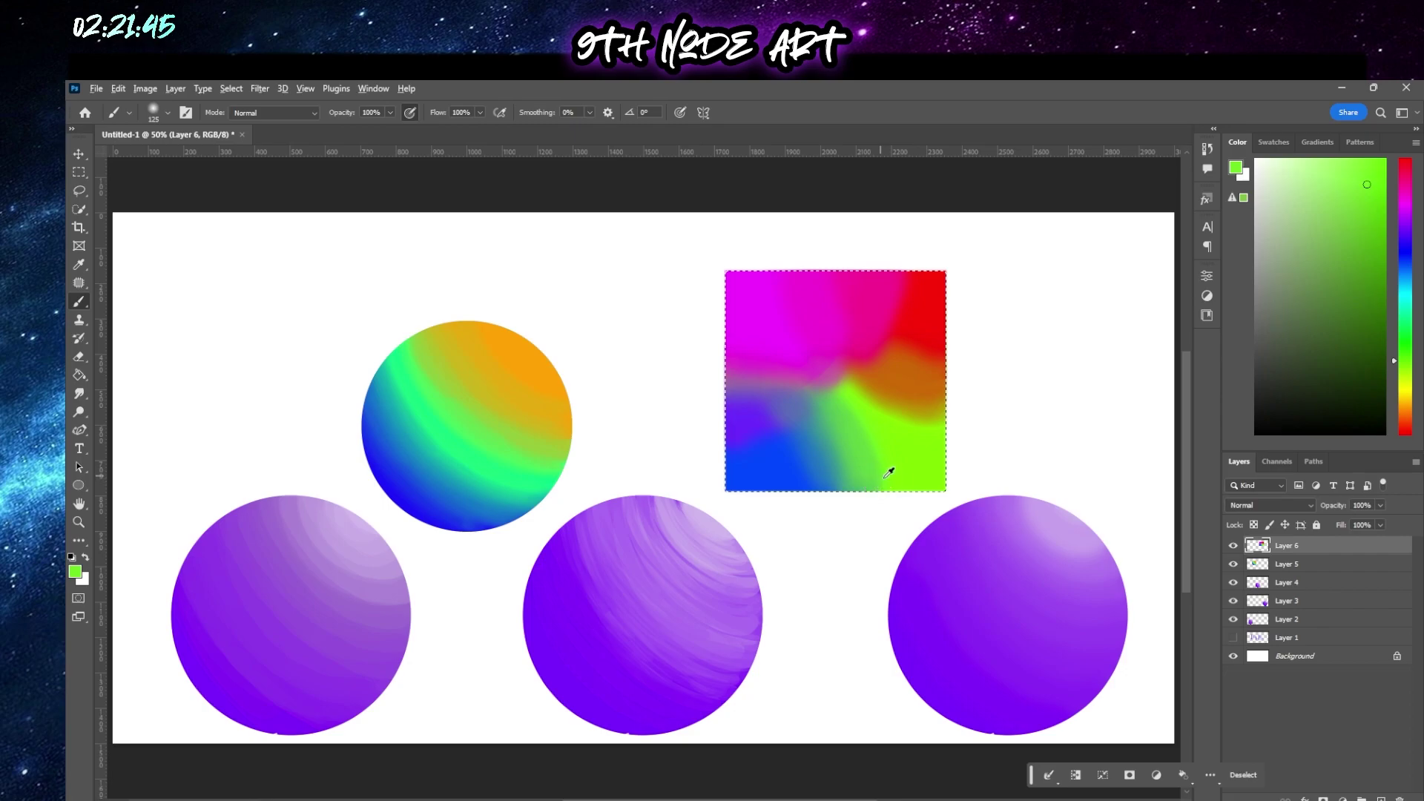
Resample green, magenta and olive, then paint sampled blue over the green near the bottom
alt+click(885, 465)
alt+click(840, 378)
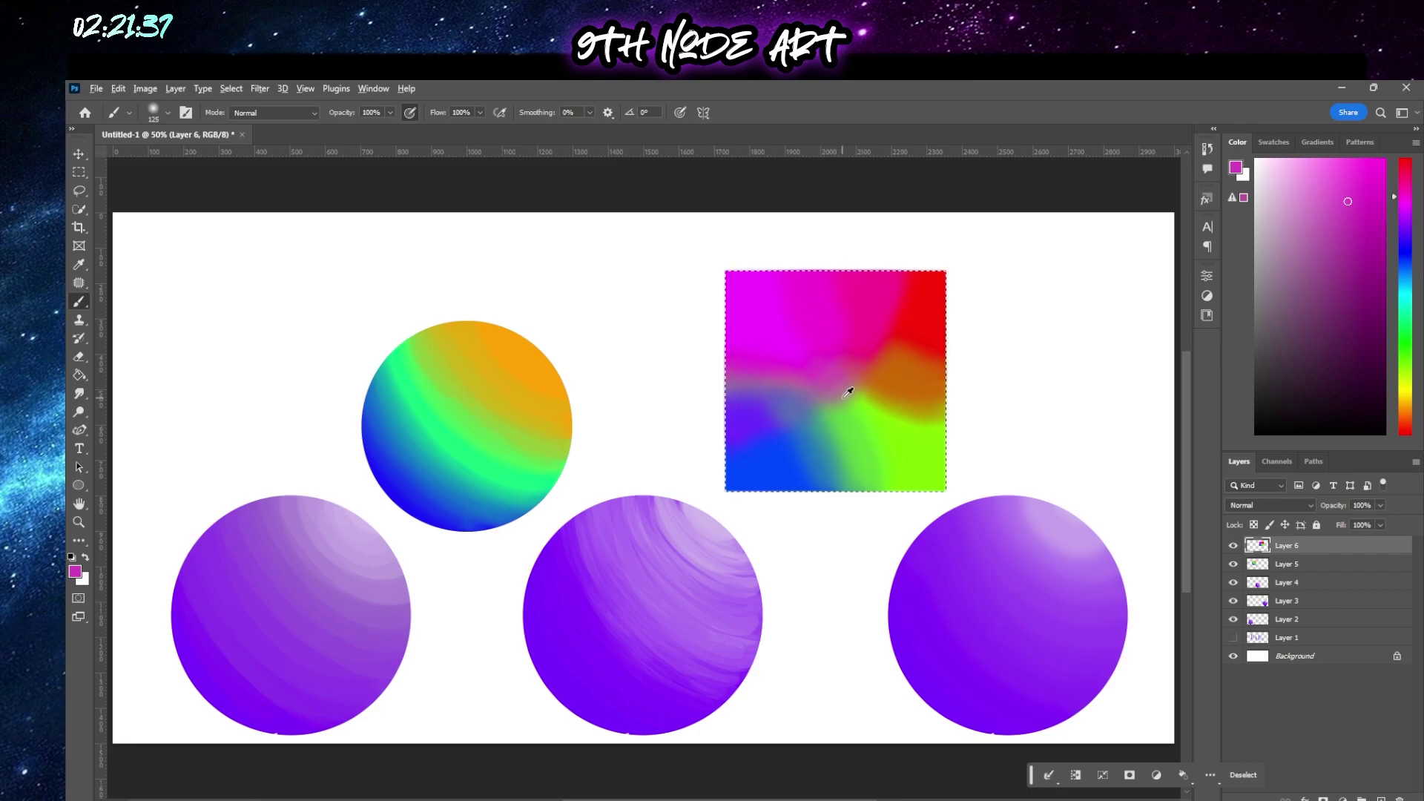
alt+click(845, 395)
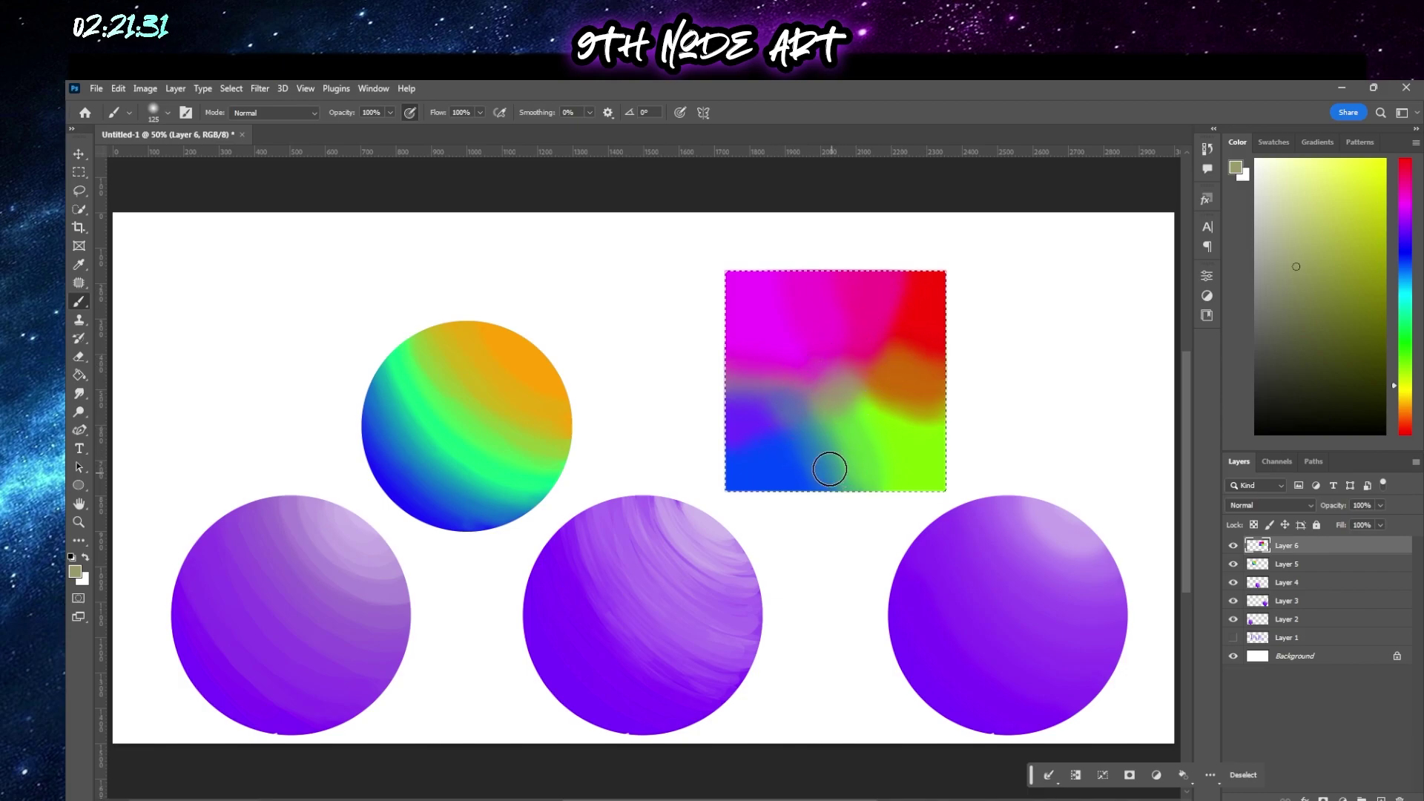
alt+click(794, 455)
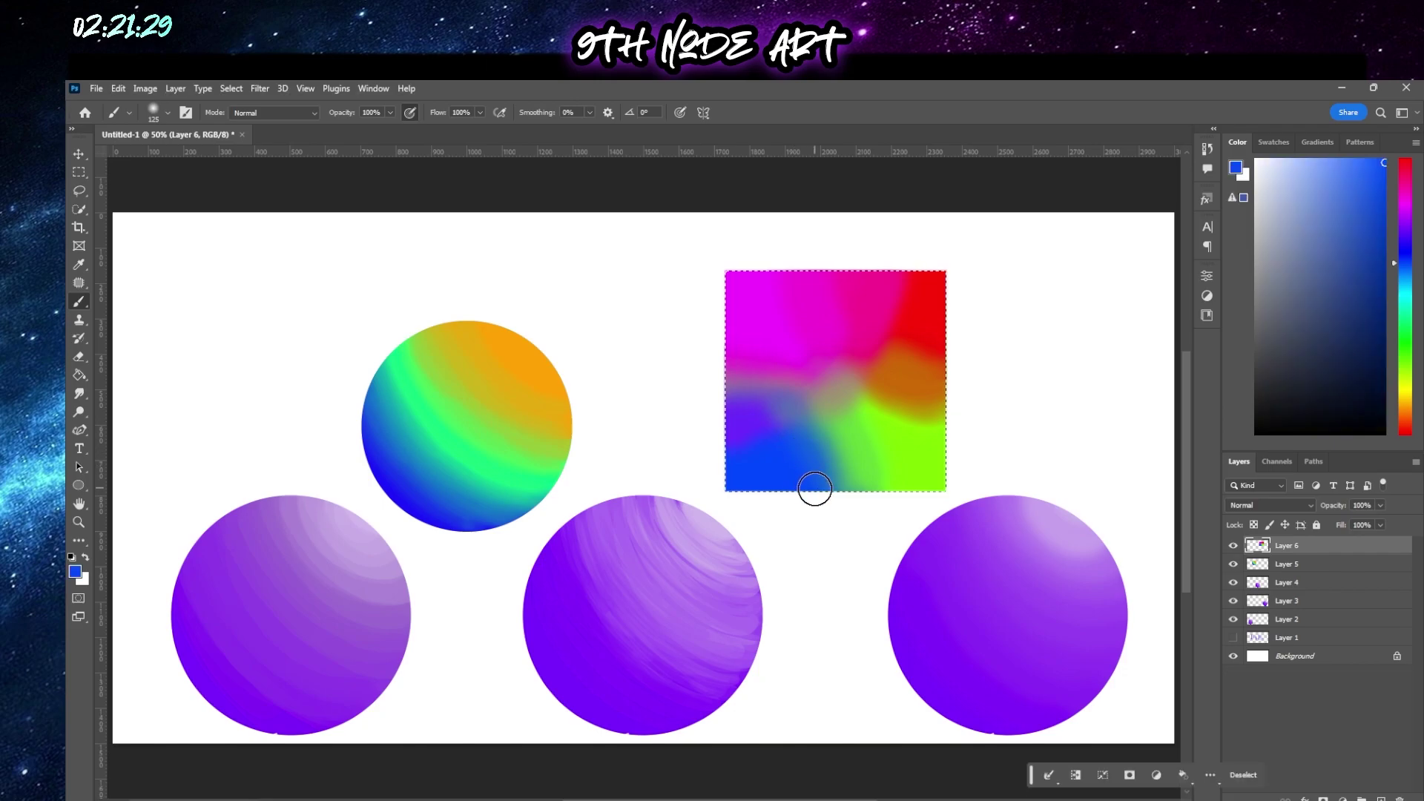
mouse_move(815, 490)
mouse_down()
mouse_move(784, 427)
mouse_move(829, 500)
mouse_move(832, 451)
mouse_move(820, 490)
mouse_move(826, 464)
mouse_up()
Sample teal, blue, magenta, violet, pink, green, yellow-green and red from across the square
alt+click(839, 480)
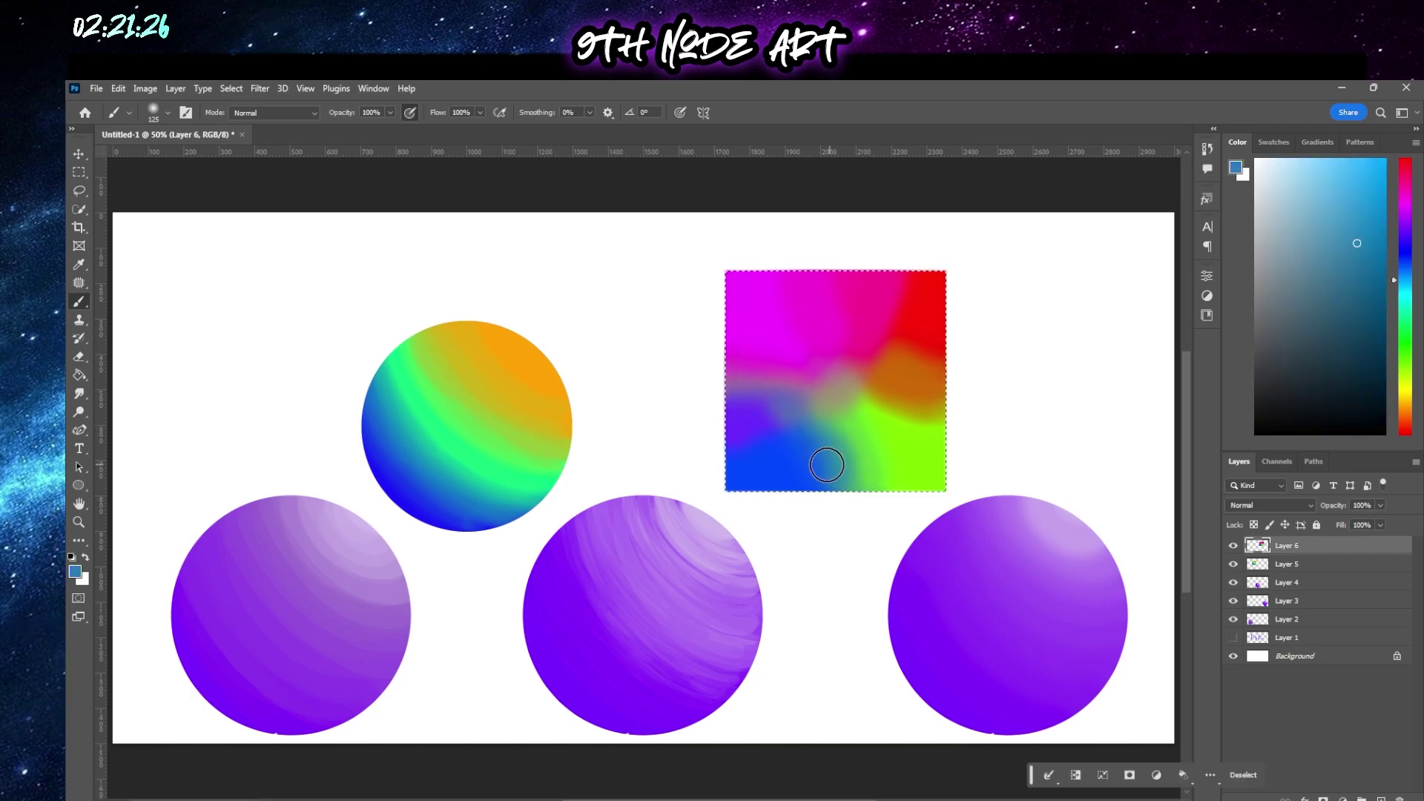
alt+click(743, 447)
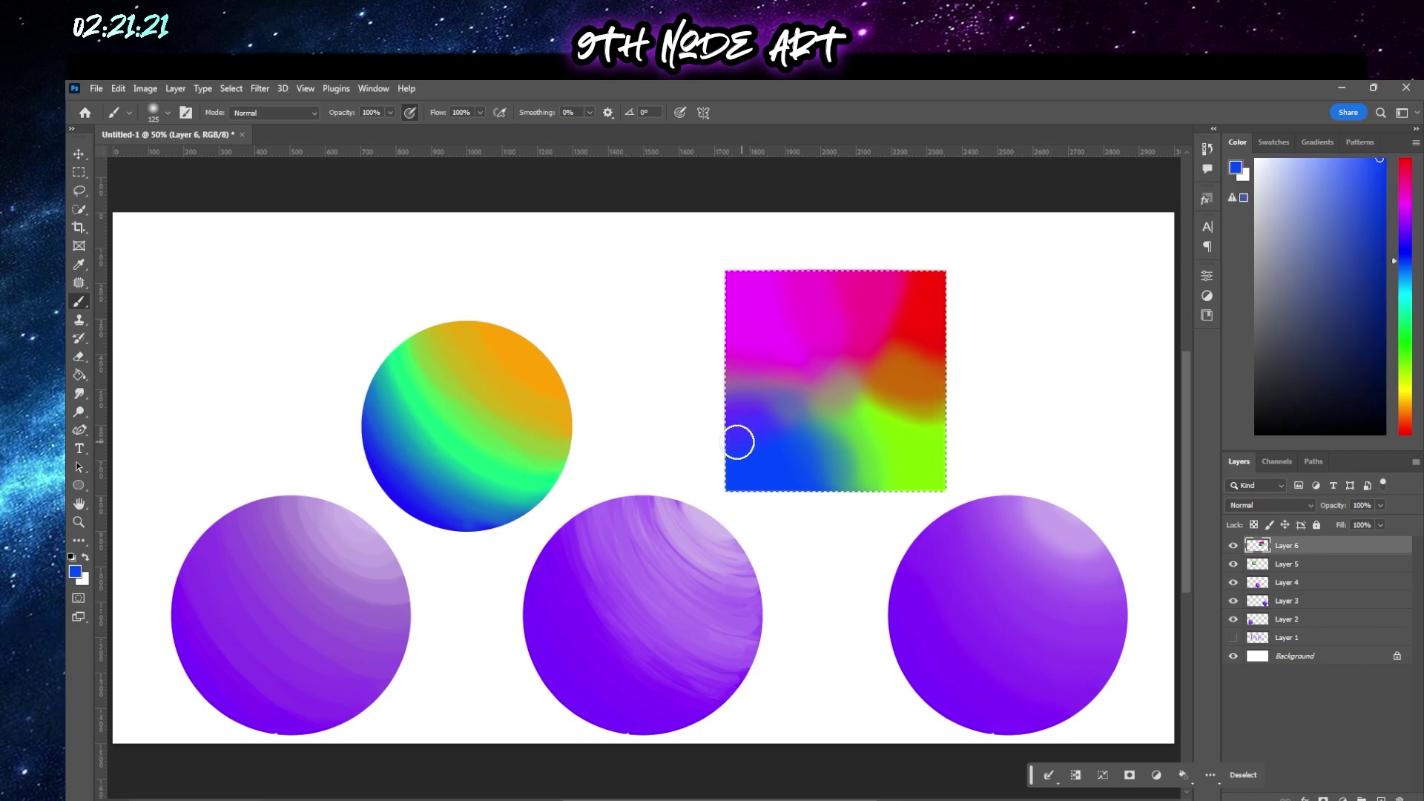
alt+click(754, 330)
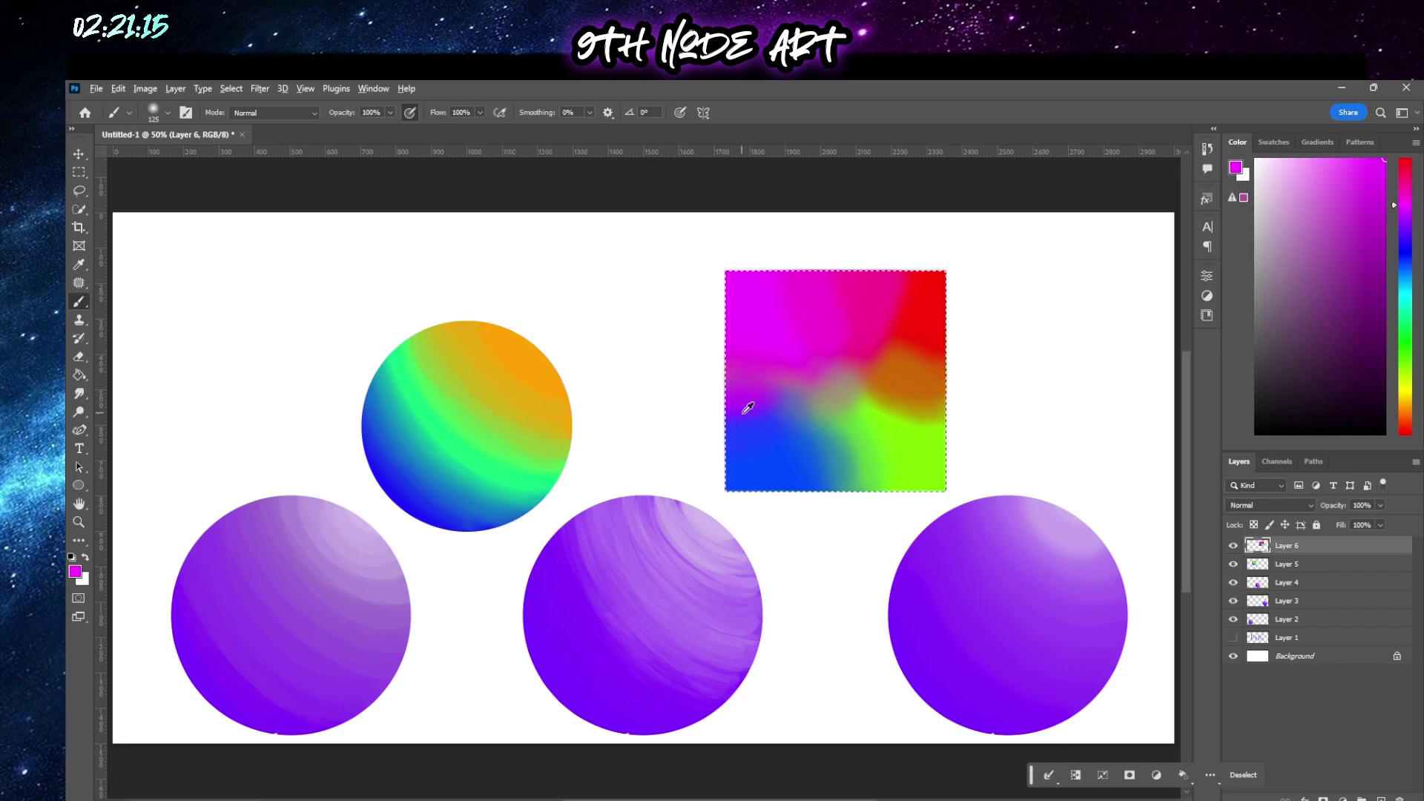
alt+click(757, 404)
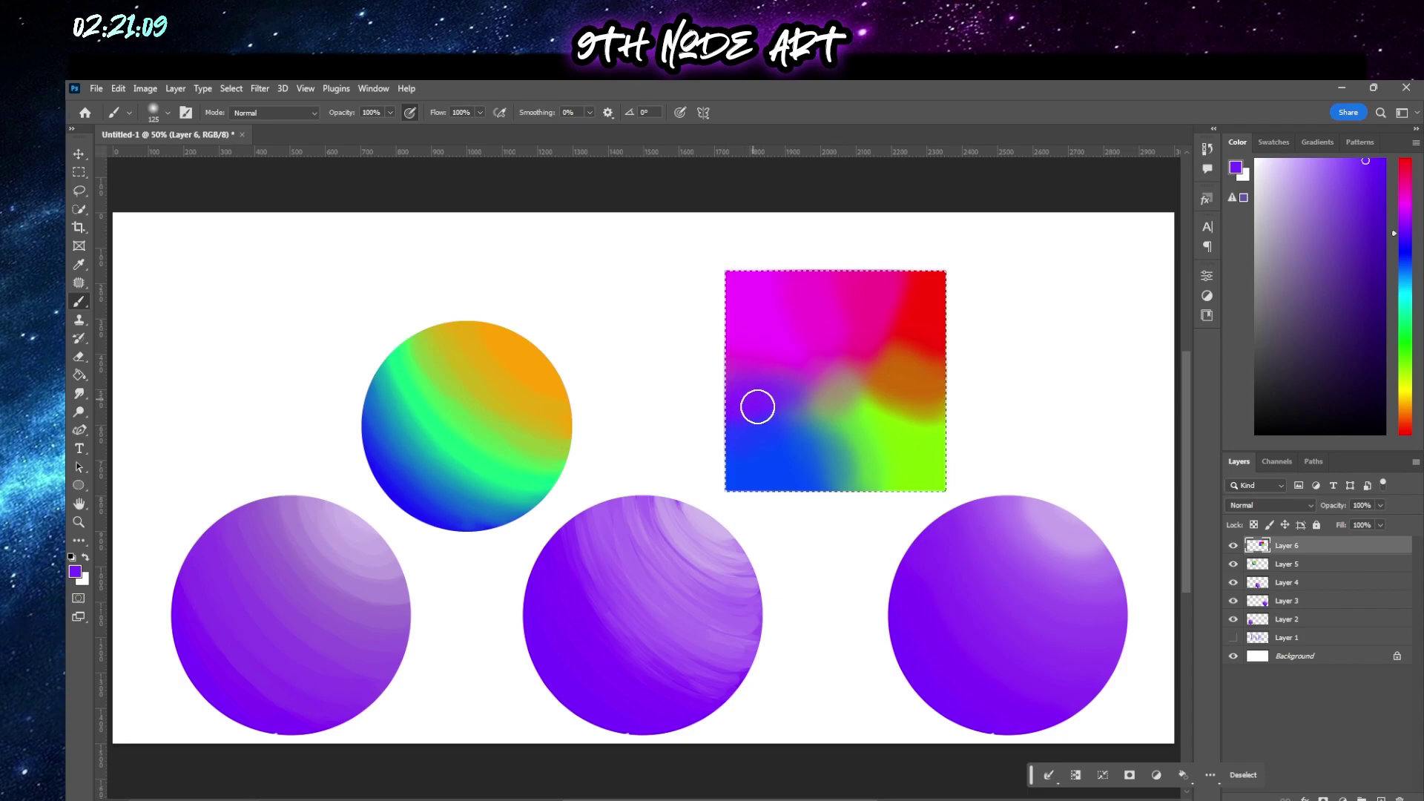
alt+click(743, 426)
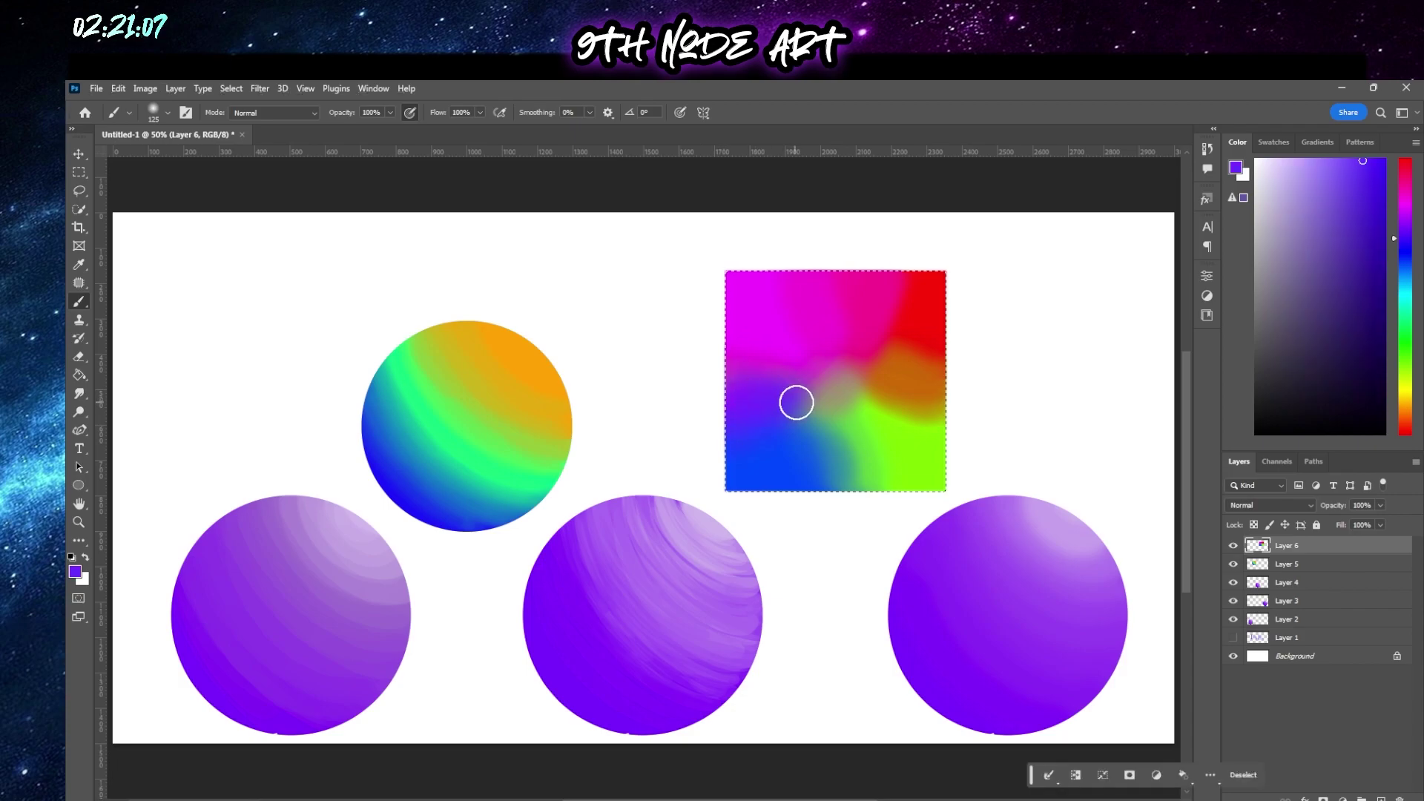
alt+click(734, 358)
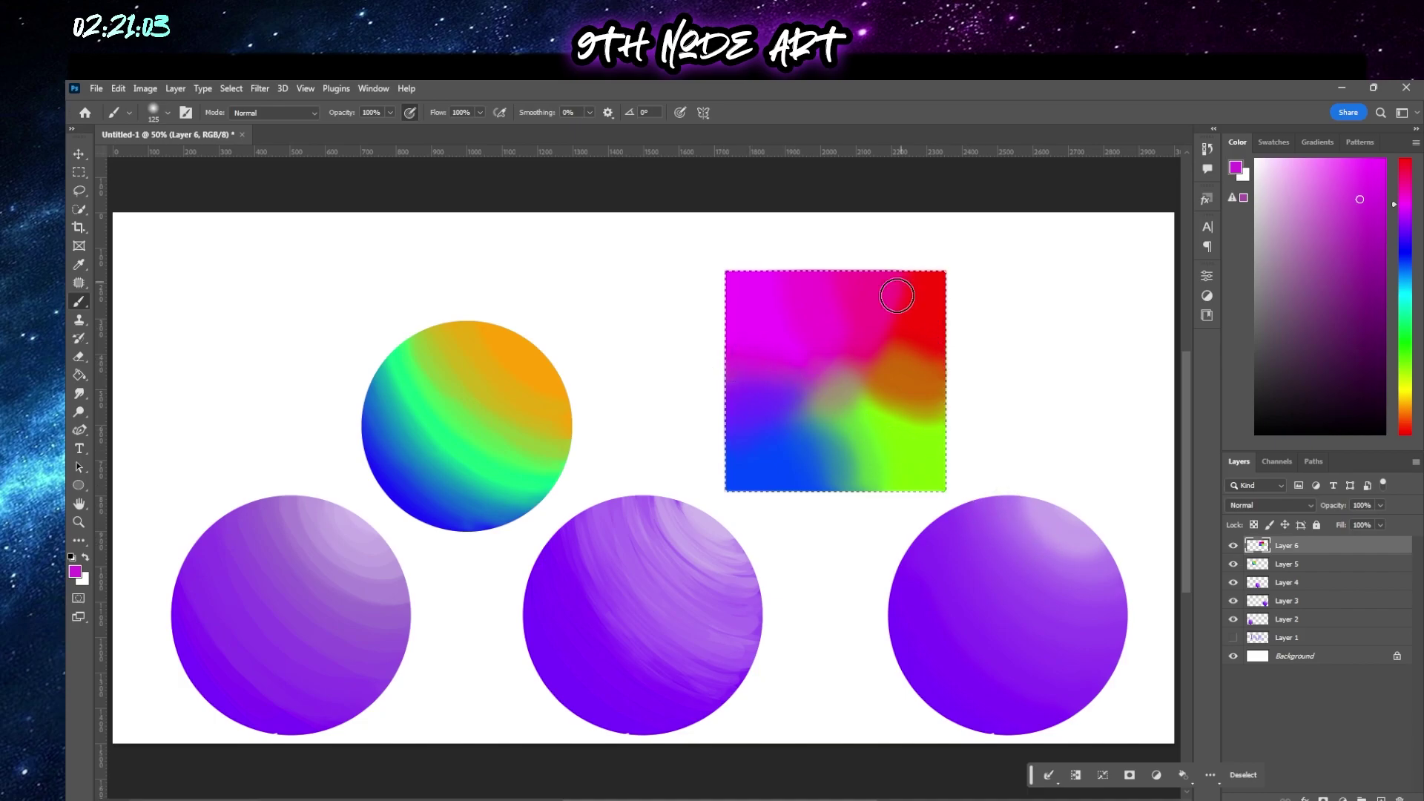
alt+click(850, 332)
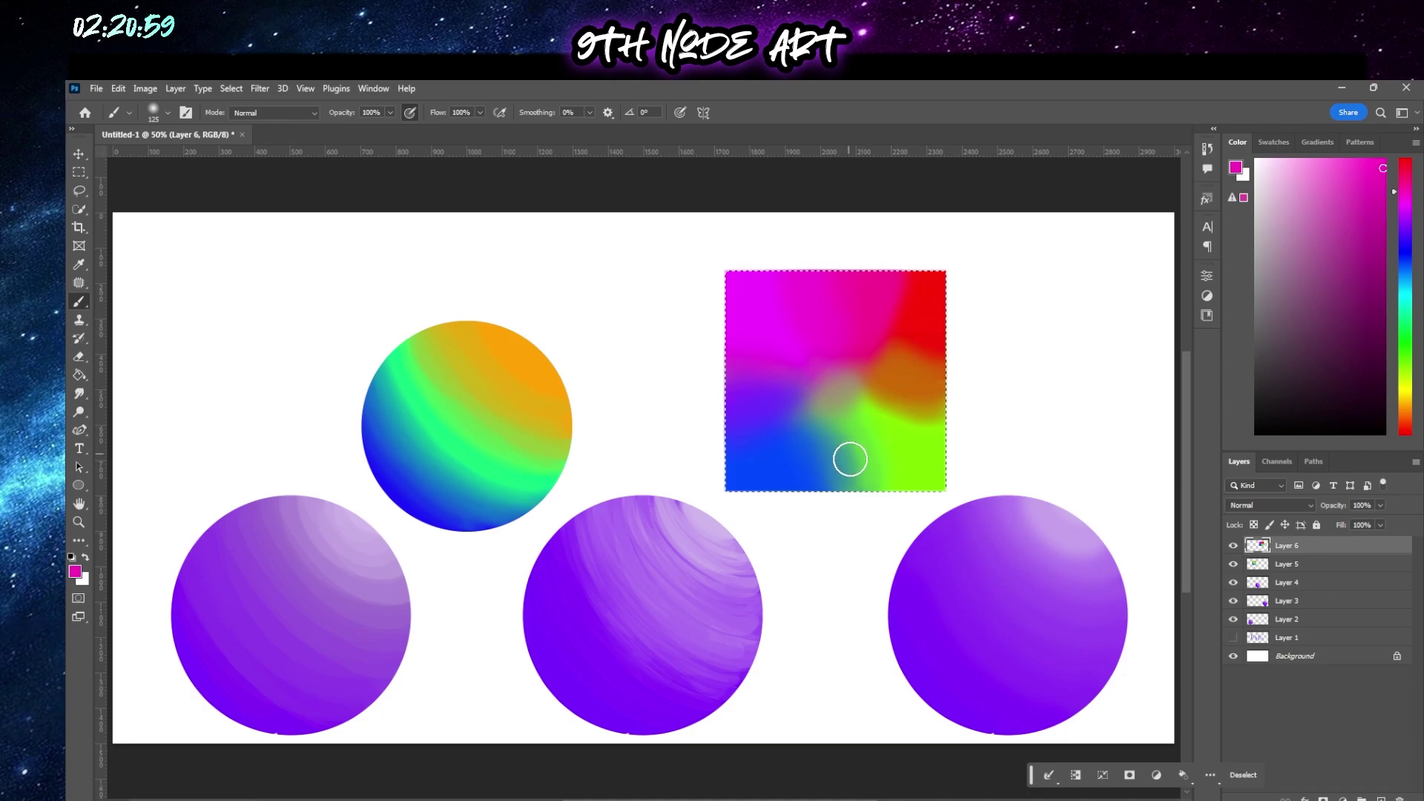
alt+click(848, 427)
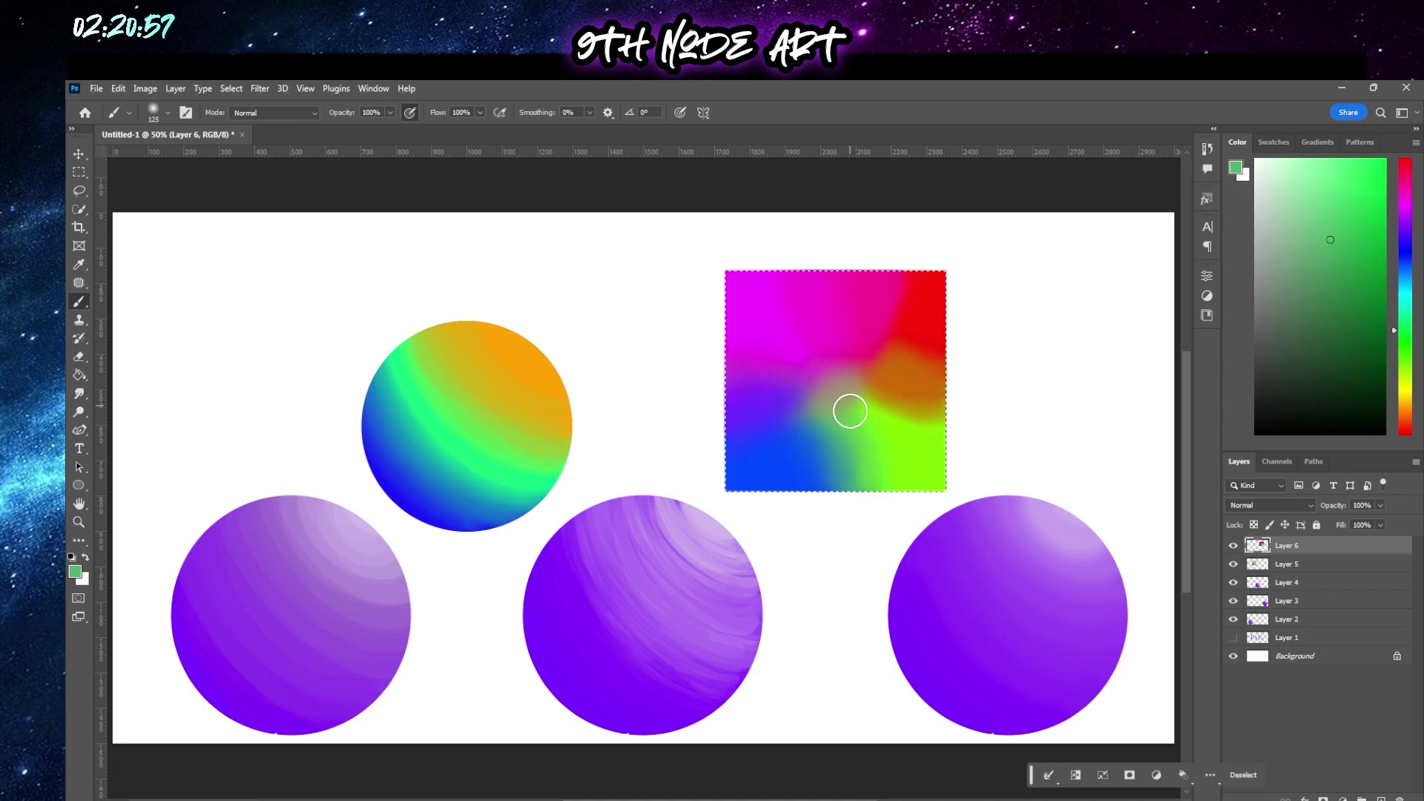
alt+click(902, 410)
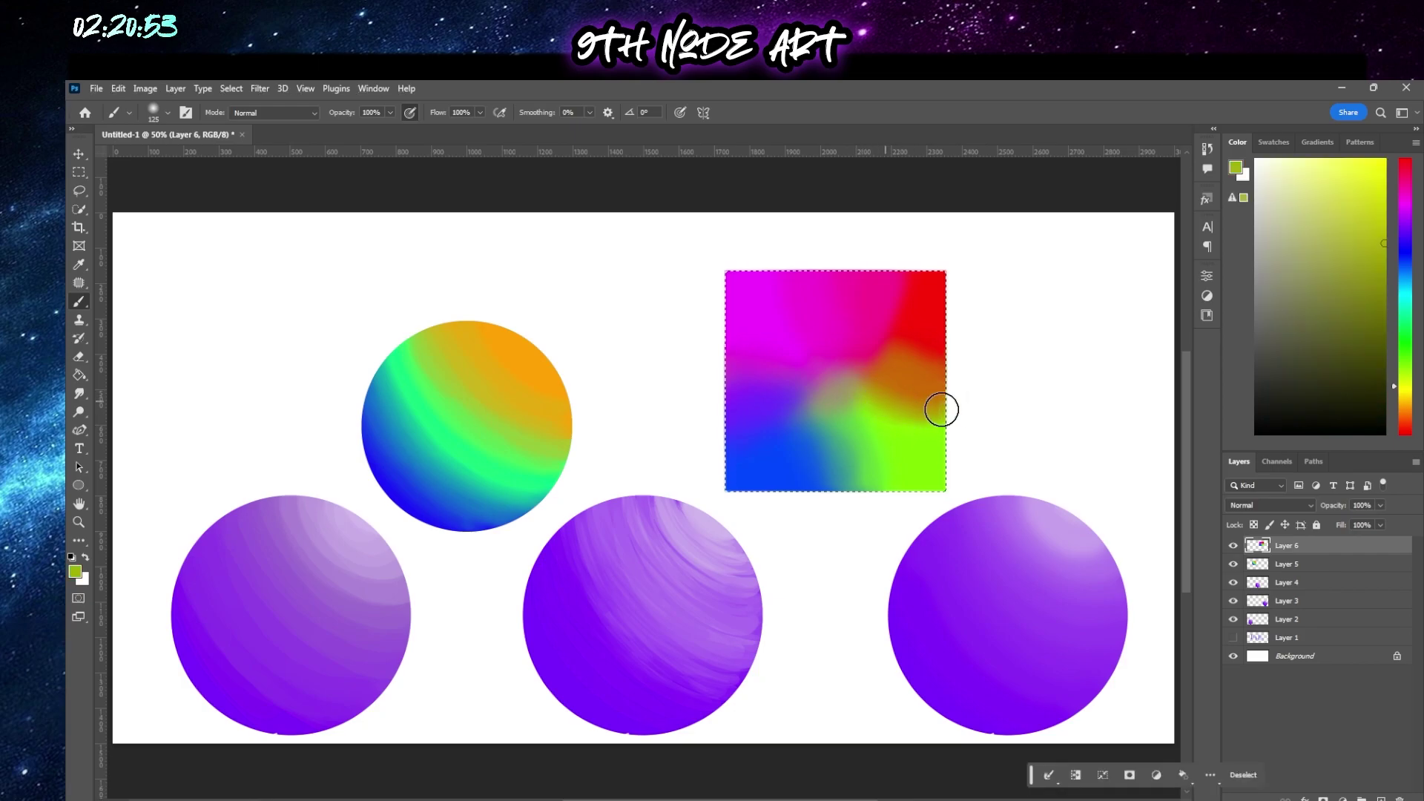
alt+click(925, 347)
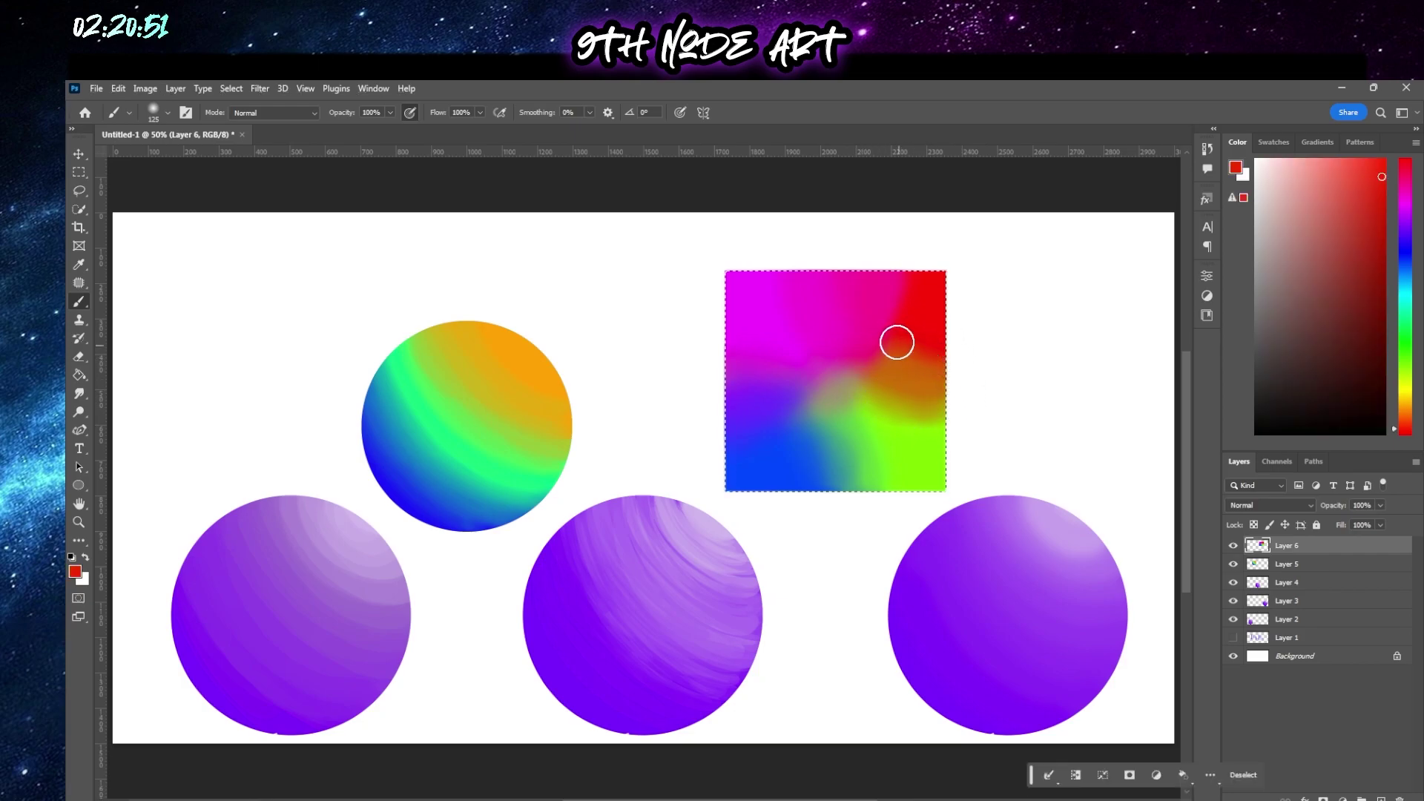
alt+click(918, 419)
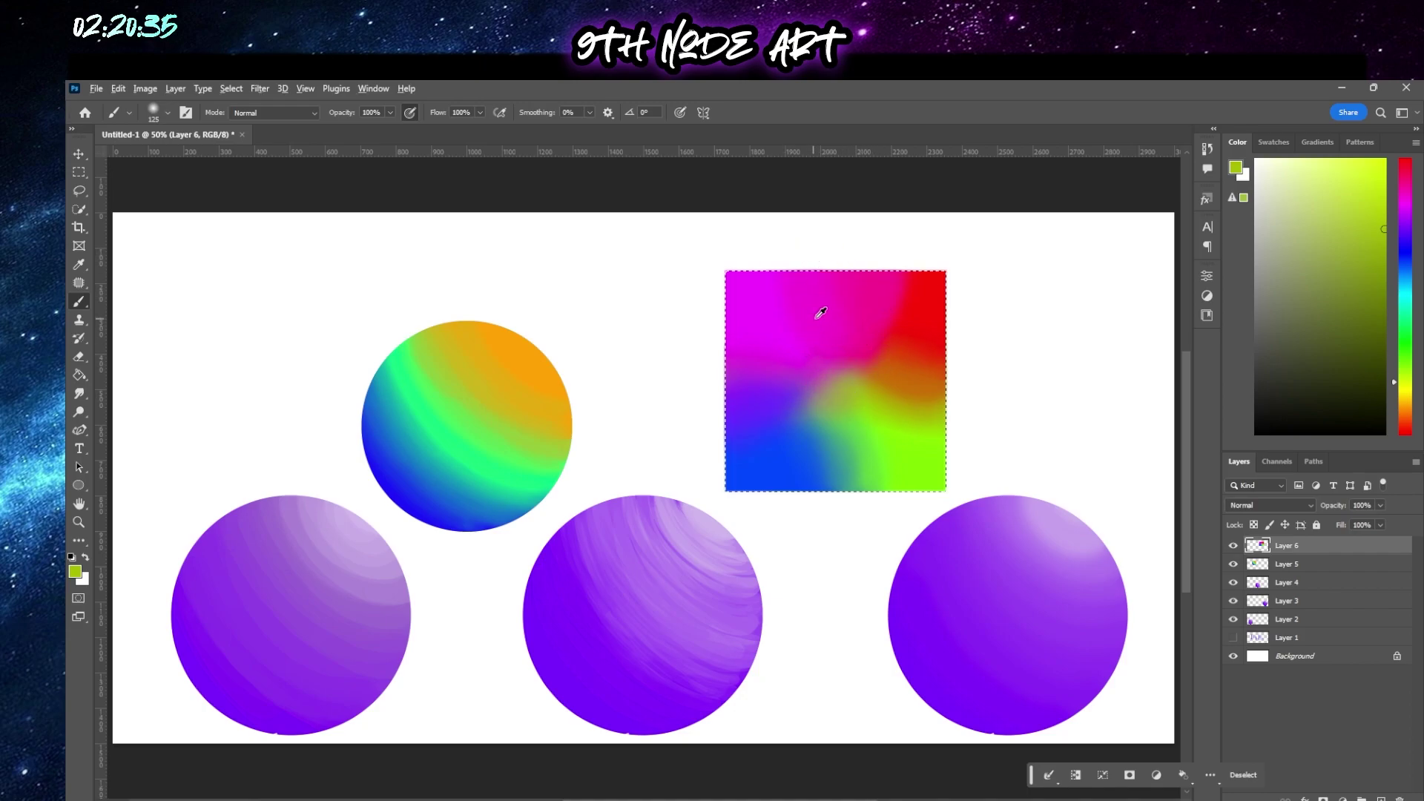
Brush sampled red across the square's upper middle, then pick up purple and brownish orange
alt+click(890, 311)
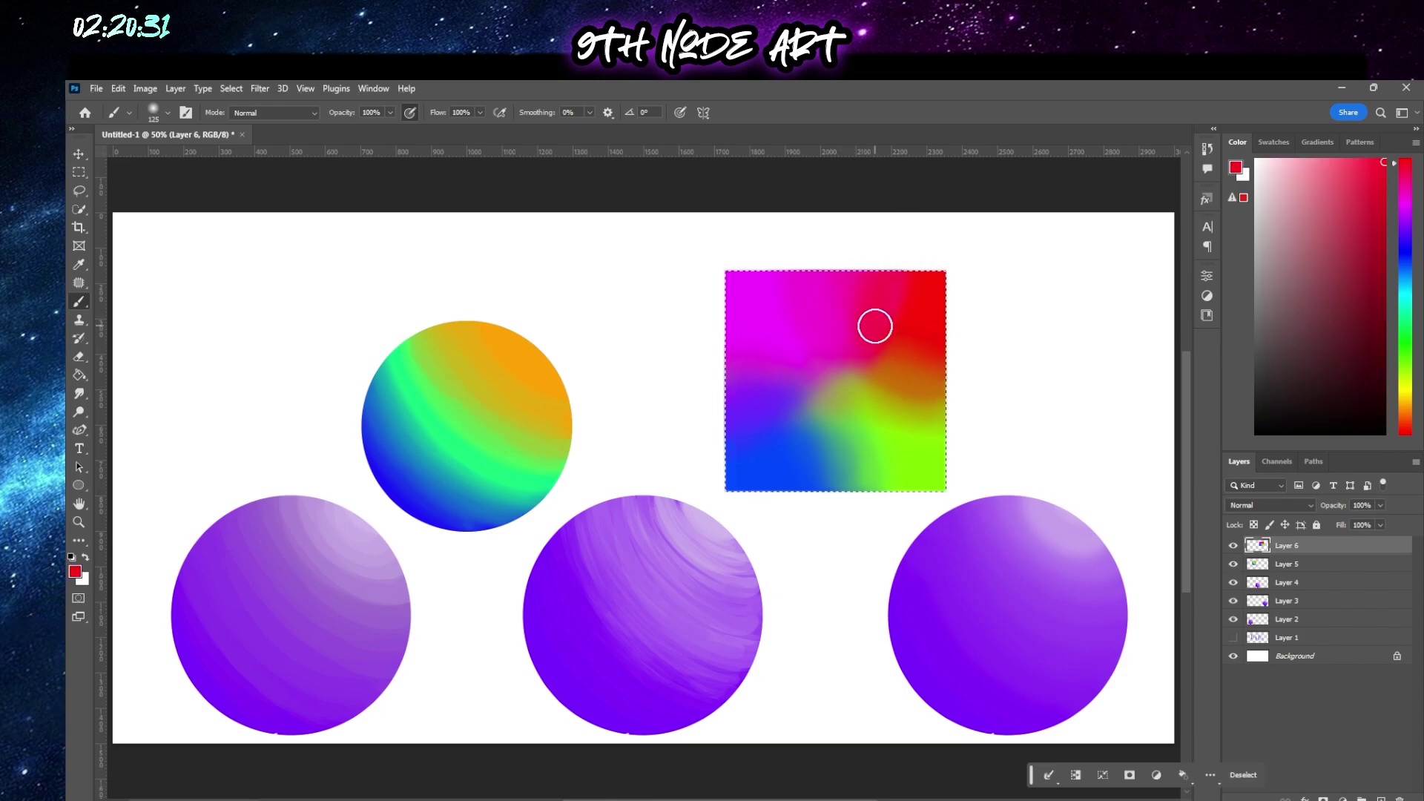
mouse_move(892, 257)
mouse_down()
mouse_move(844, 294)
mouse_move(849, 346)
mouse_move(862, 218)
mouse_move(843, 339)
mouse_move(837, 218)
mouse_move(902, 289)
mouse_up()
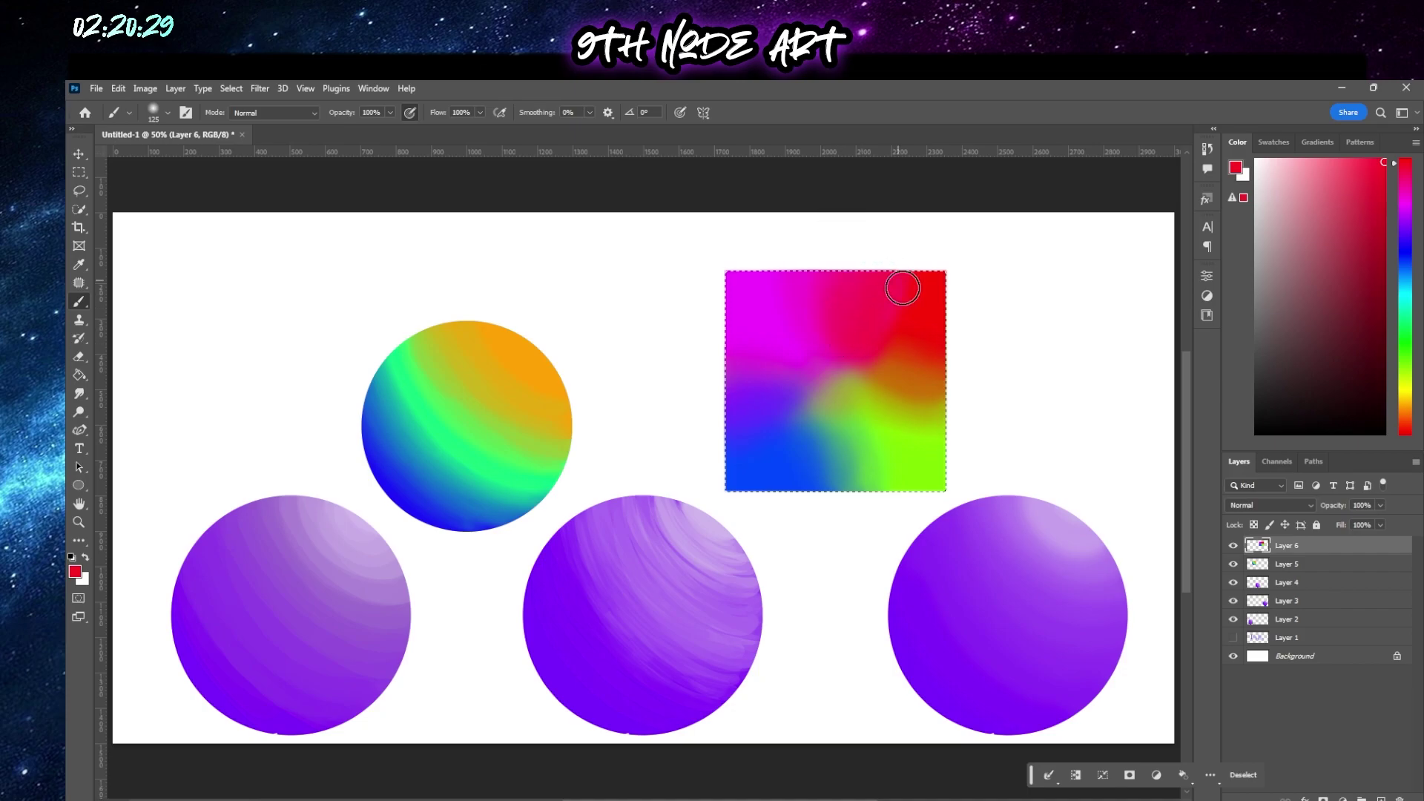
alt+click(810, 389)
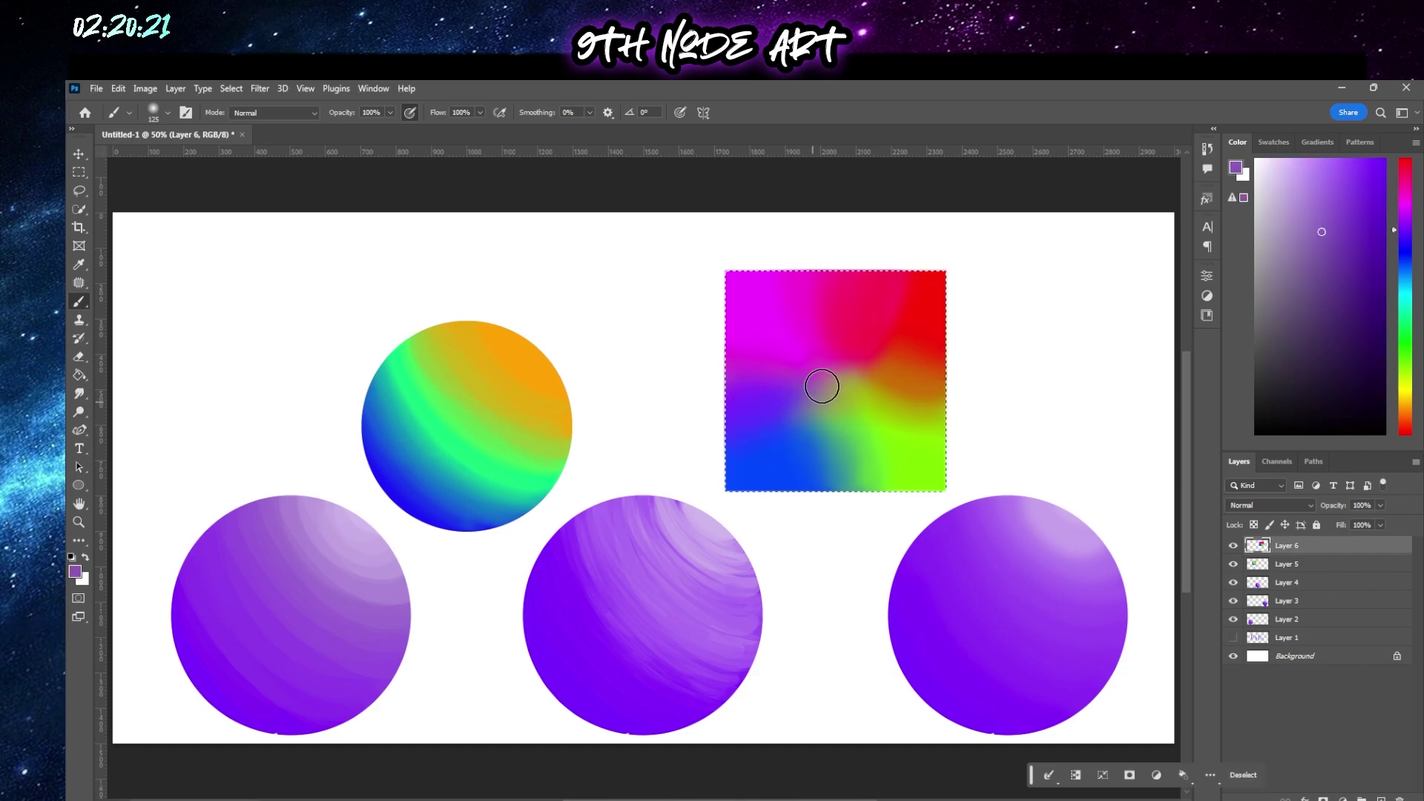
alt+click(857, 372)
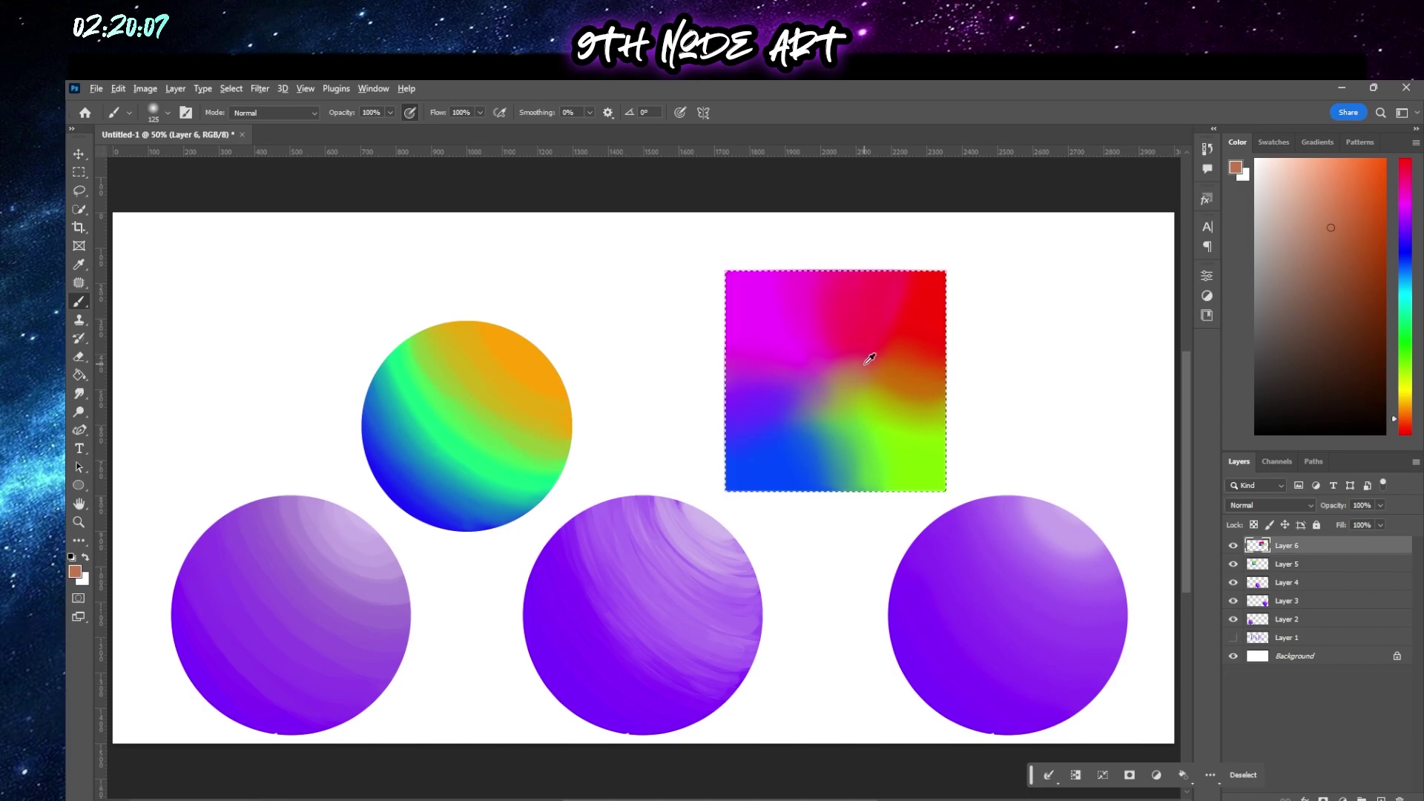
Sample muted red, magenta, red, yellow-green, green and blue around the square's centre
alt+click(868, 377)
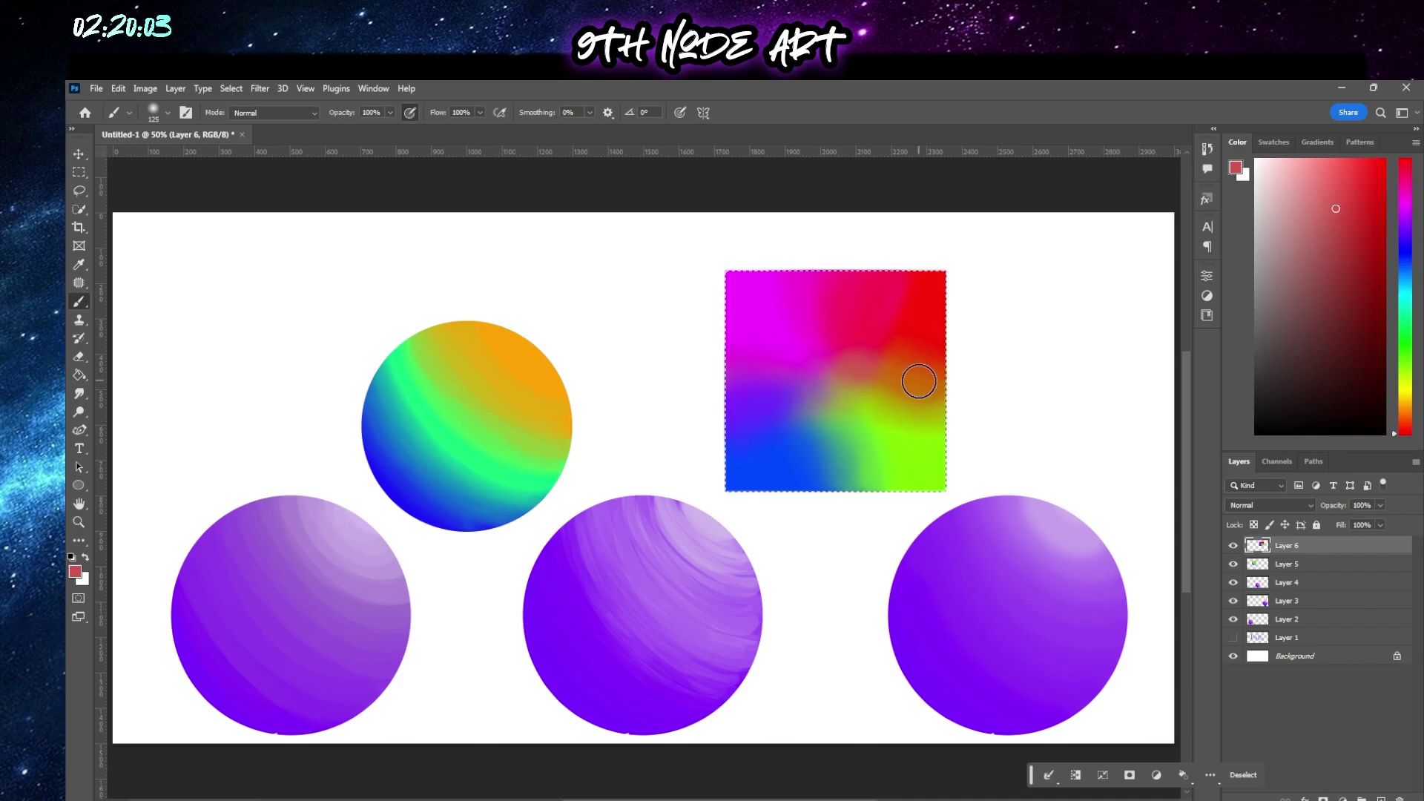
alt+click(823, 367)
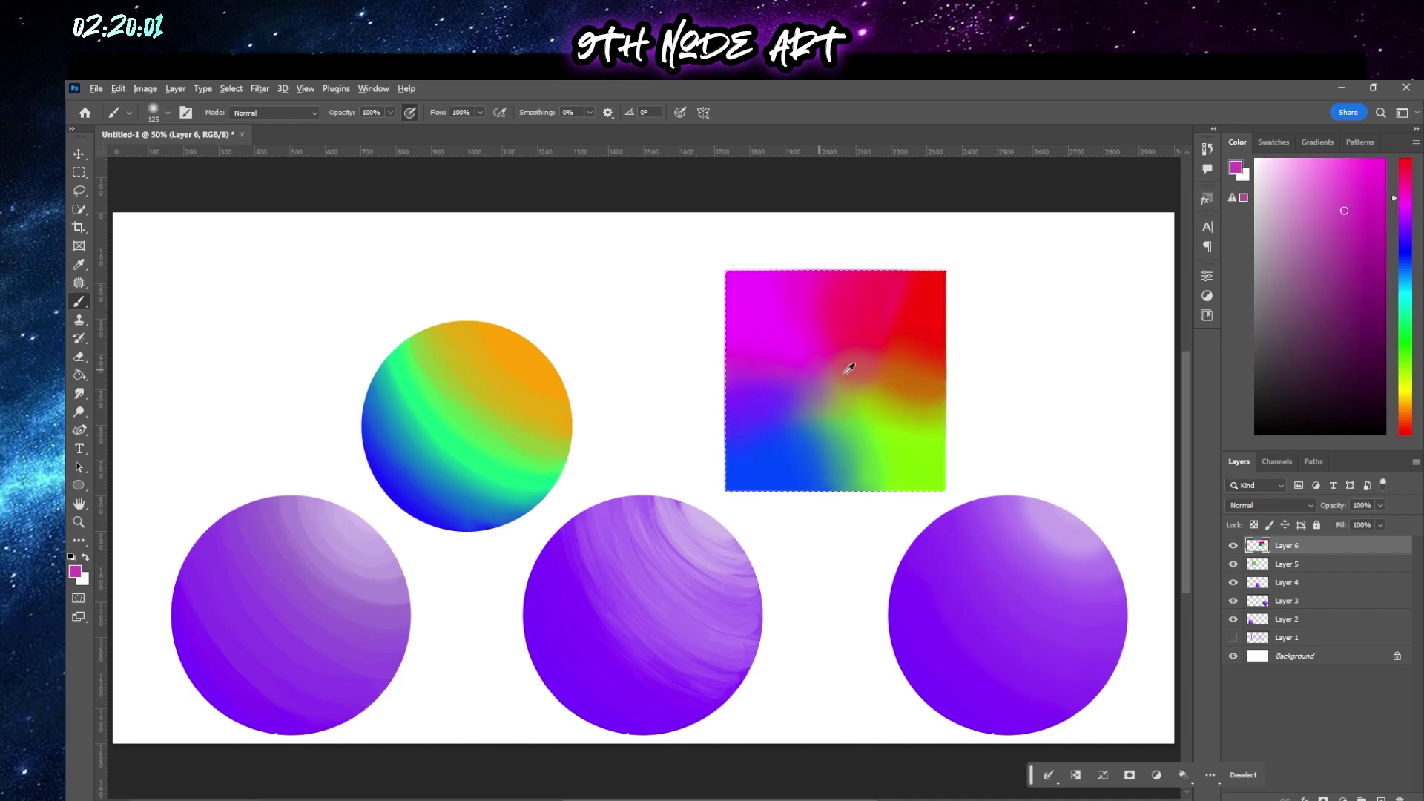
alt+click(883, 353)
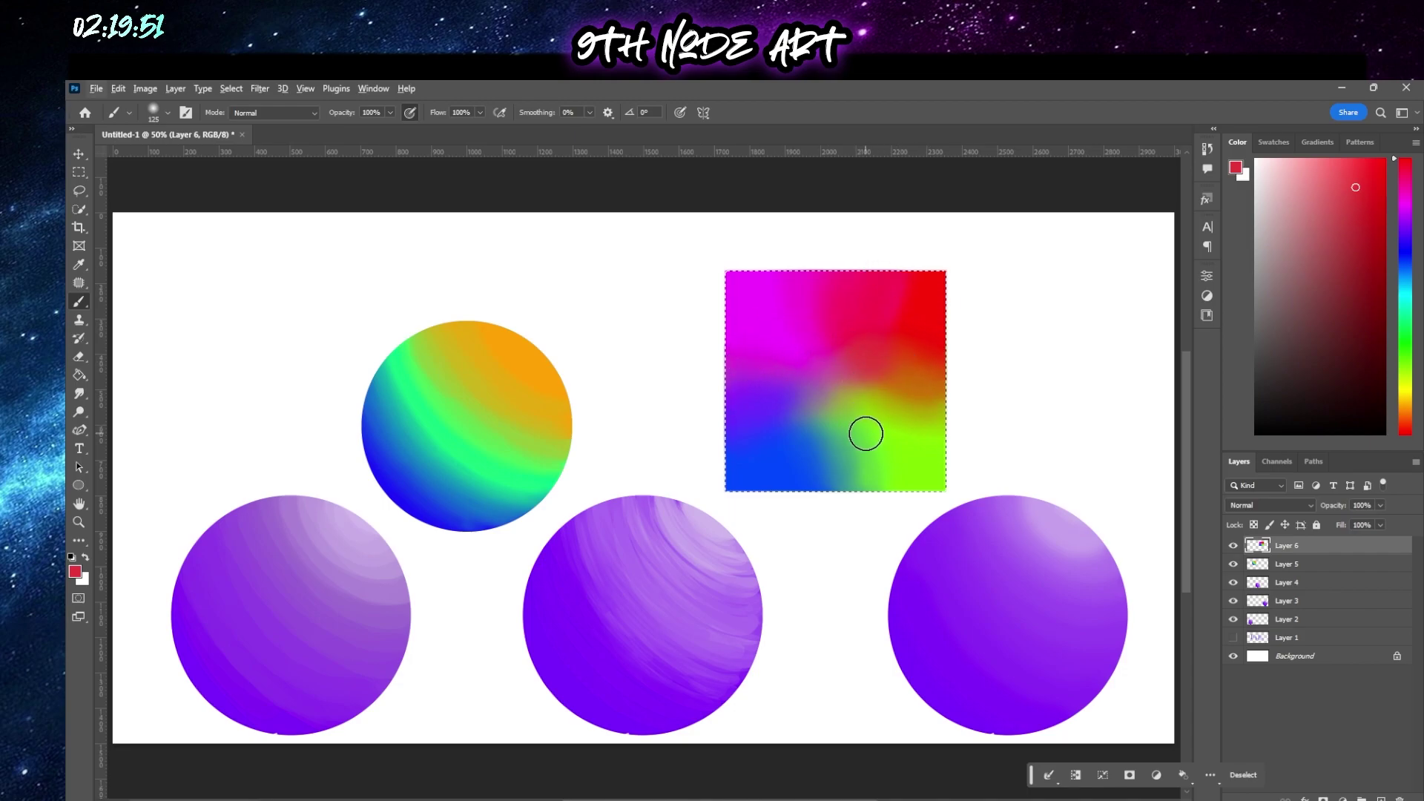
alt+click(905, 408)
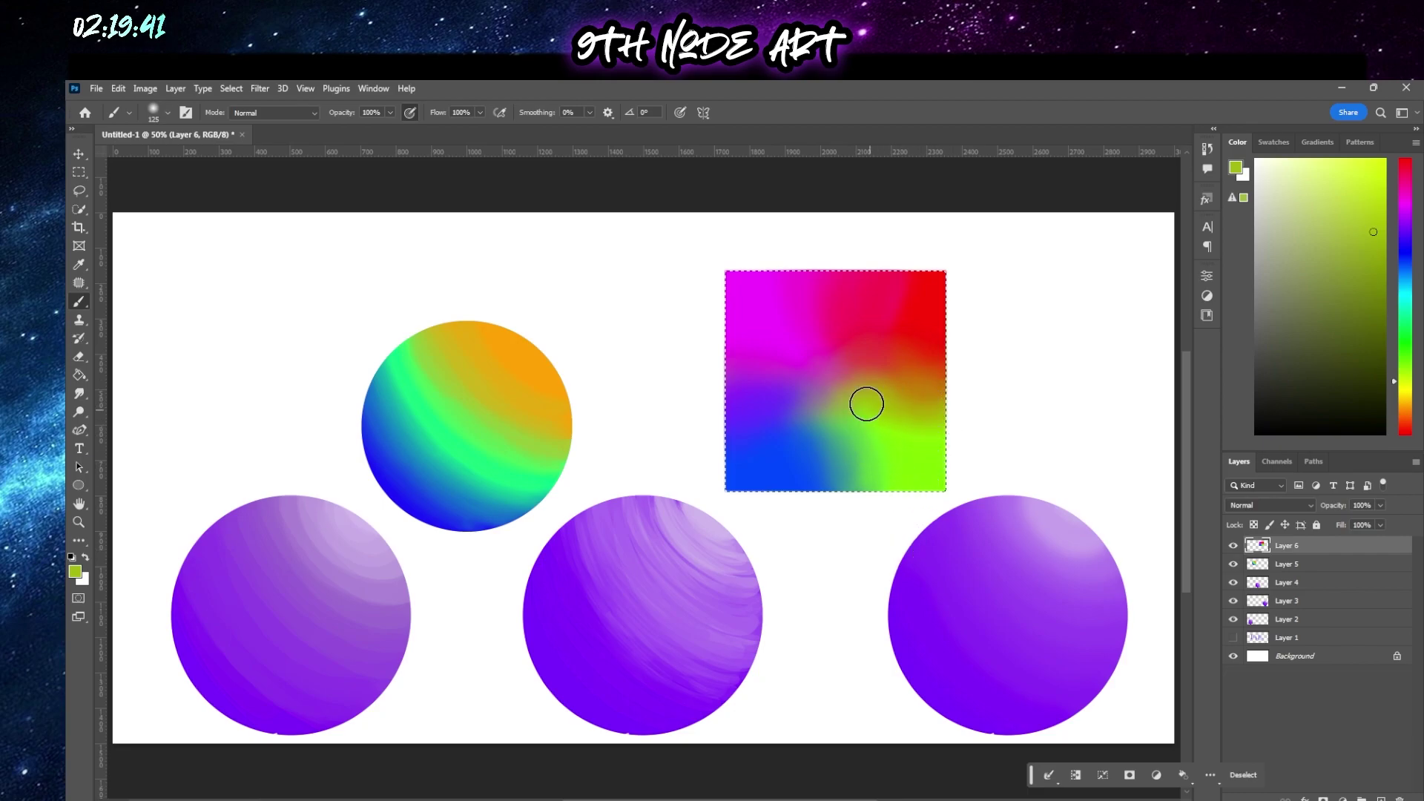
alt+click(854, 440)
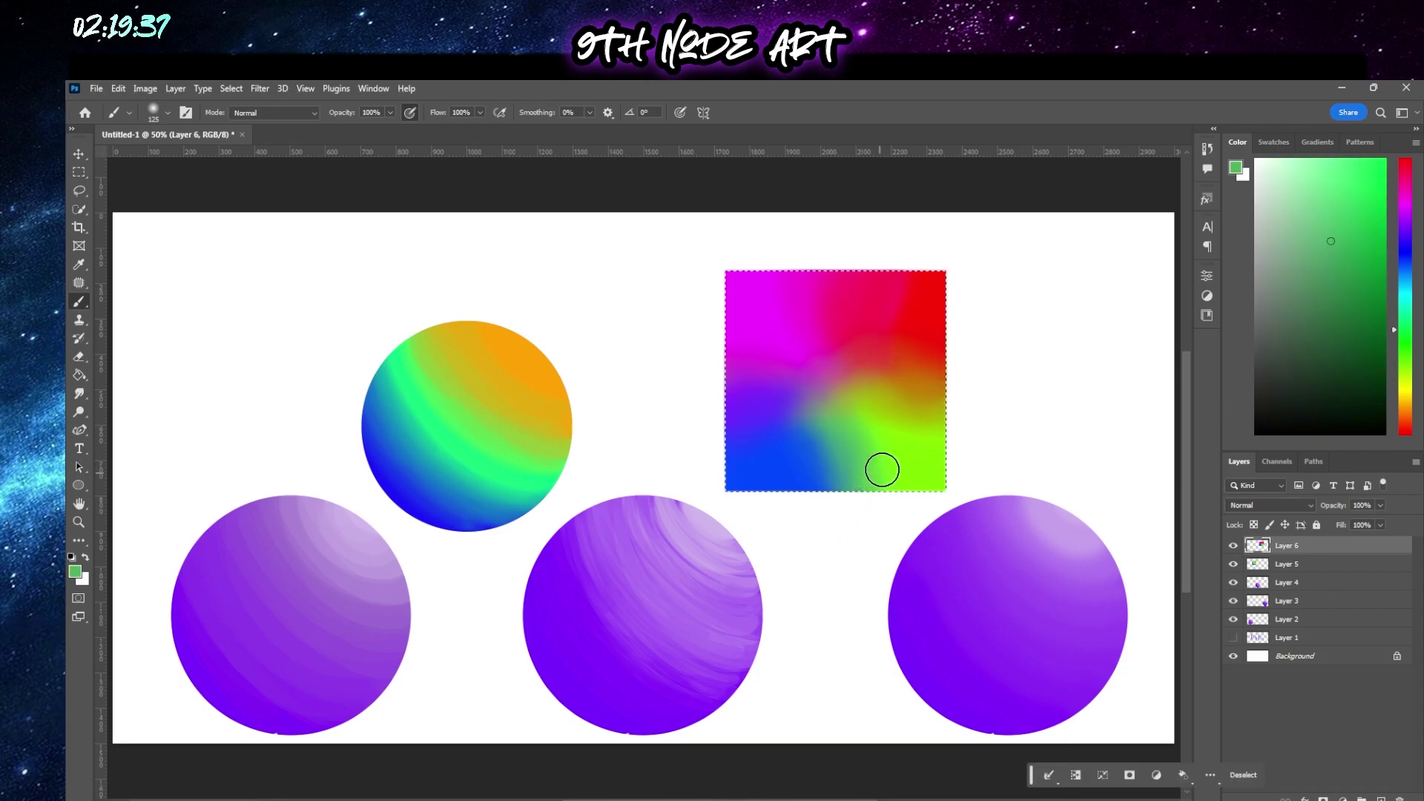
alt+click(756, 431)
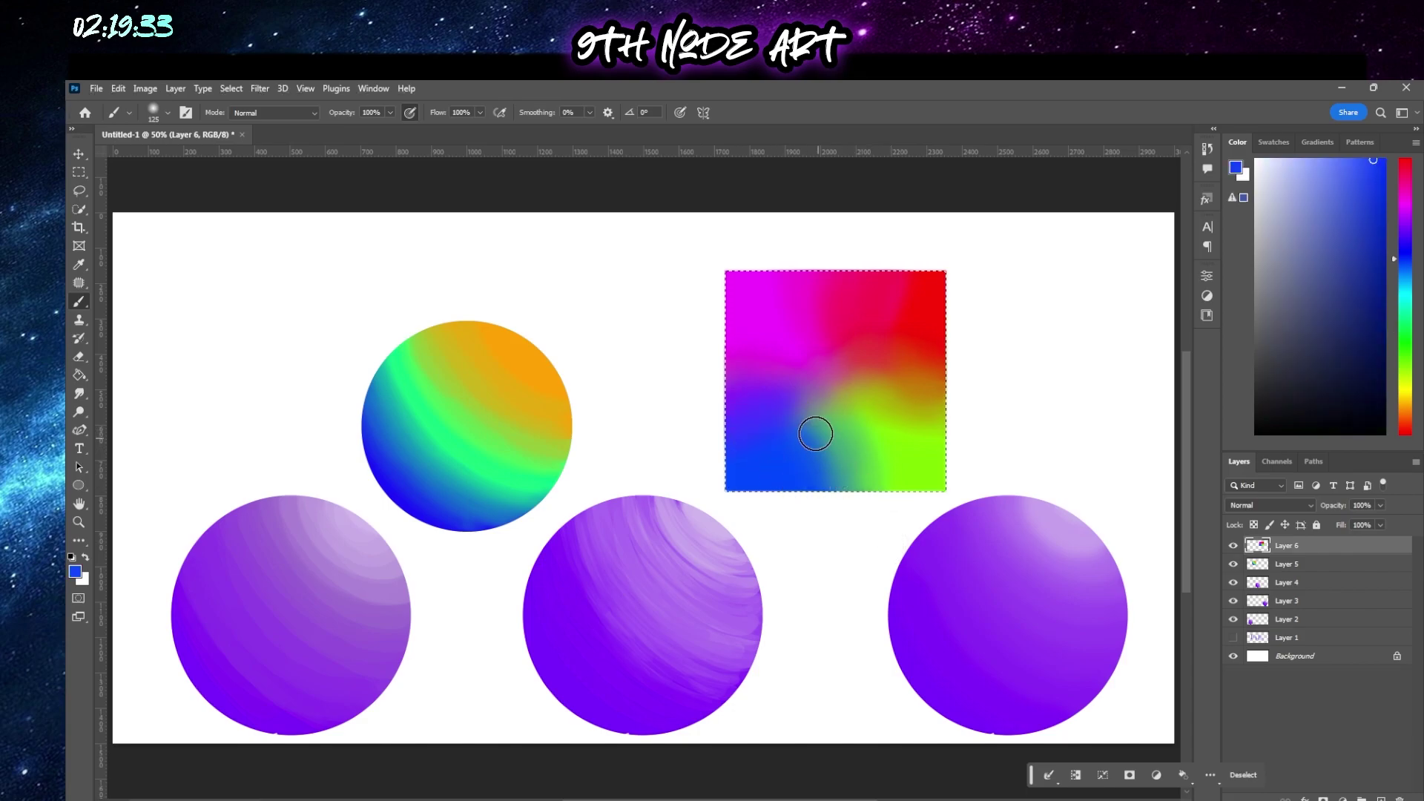
Brush the sampled blue into the square's lower blue-green boundary
mouse_move(811, 413)
mouse_down()
mouse_move(825, 443)
mouse_move(800, 398)
mouse_move(850, 470)
mouse_move(825, 403)
mouse_up()
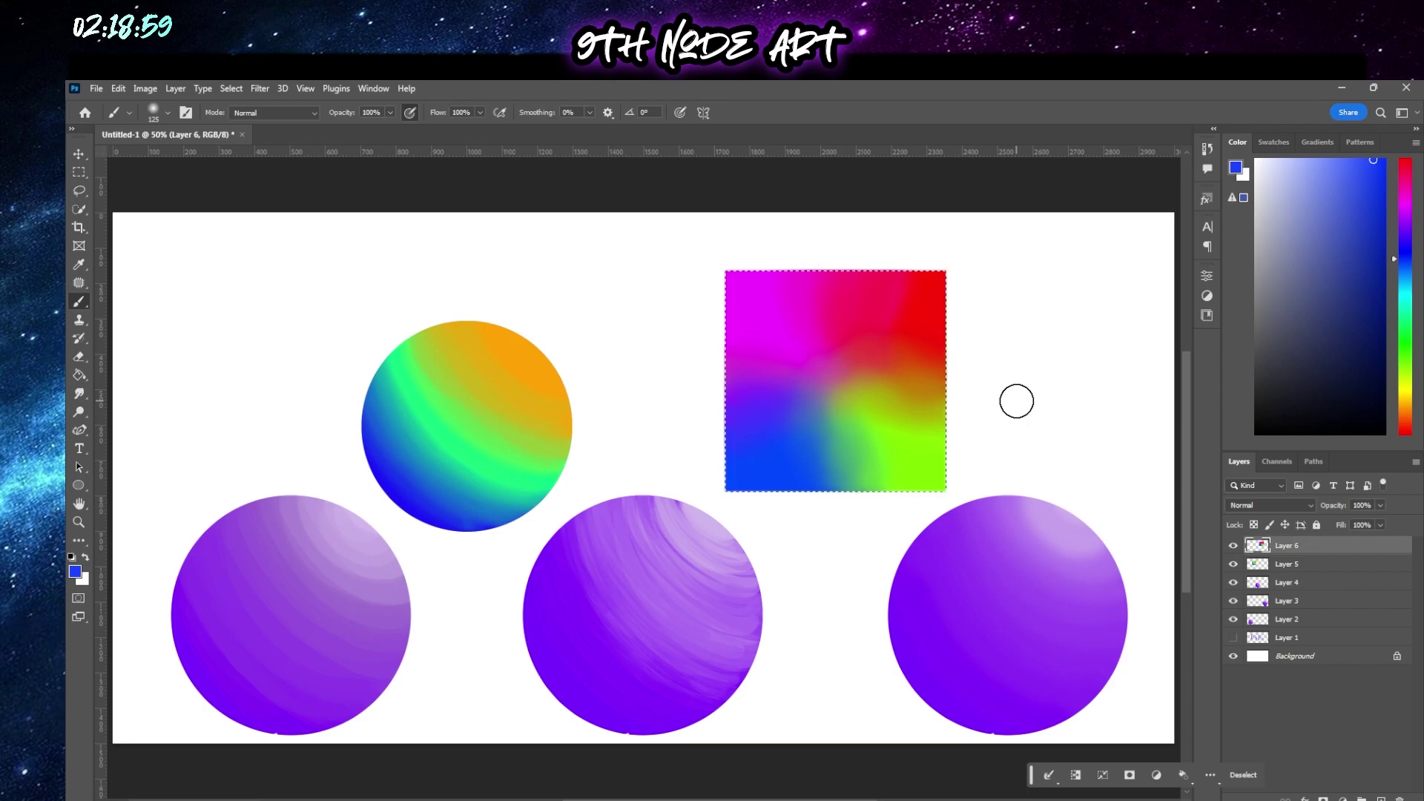
key(ctrl+d)
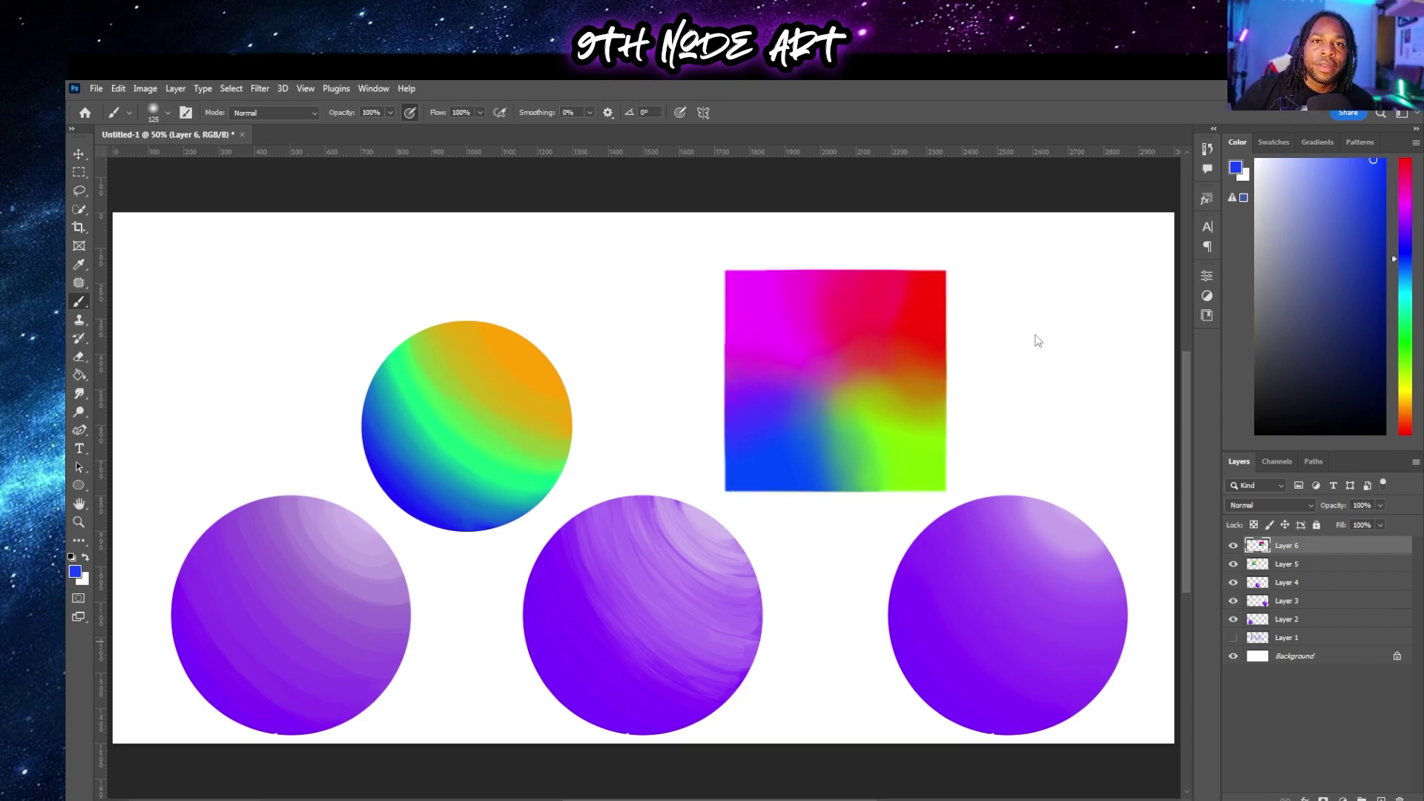